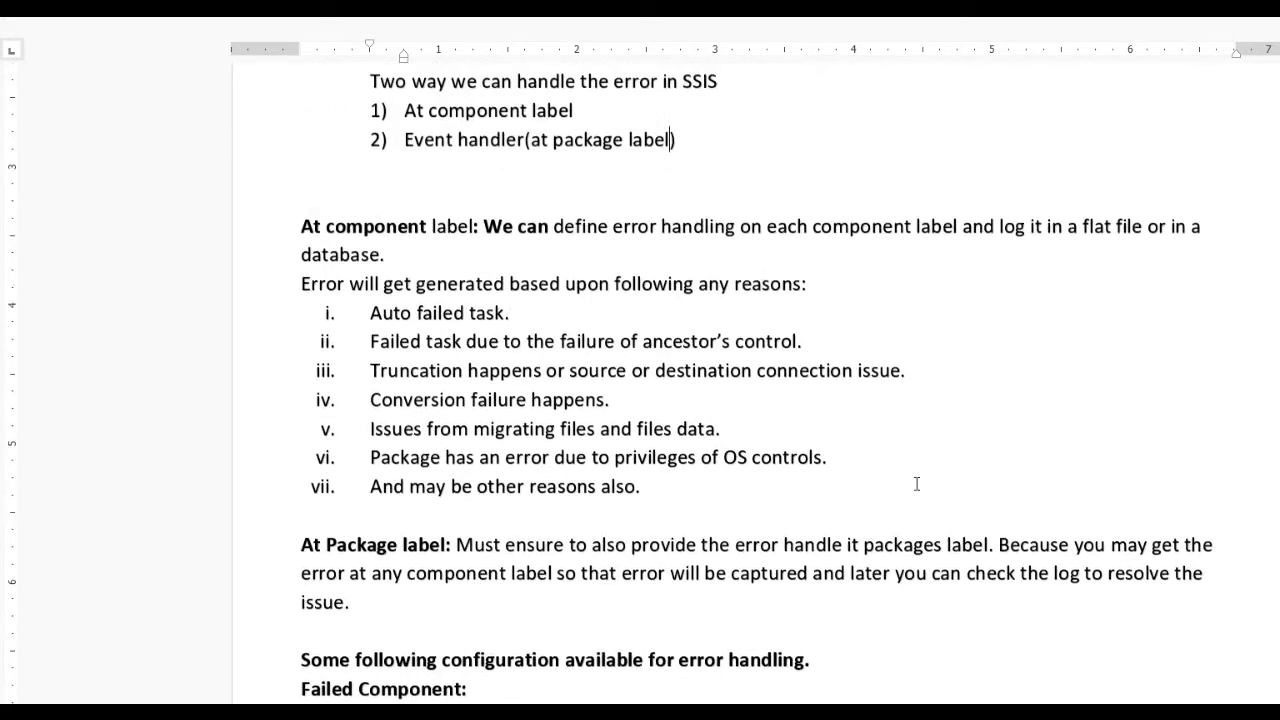
Launch Visual Studio 2015 from the Windows Start menu.
key(super)
click(403, 681)
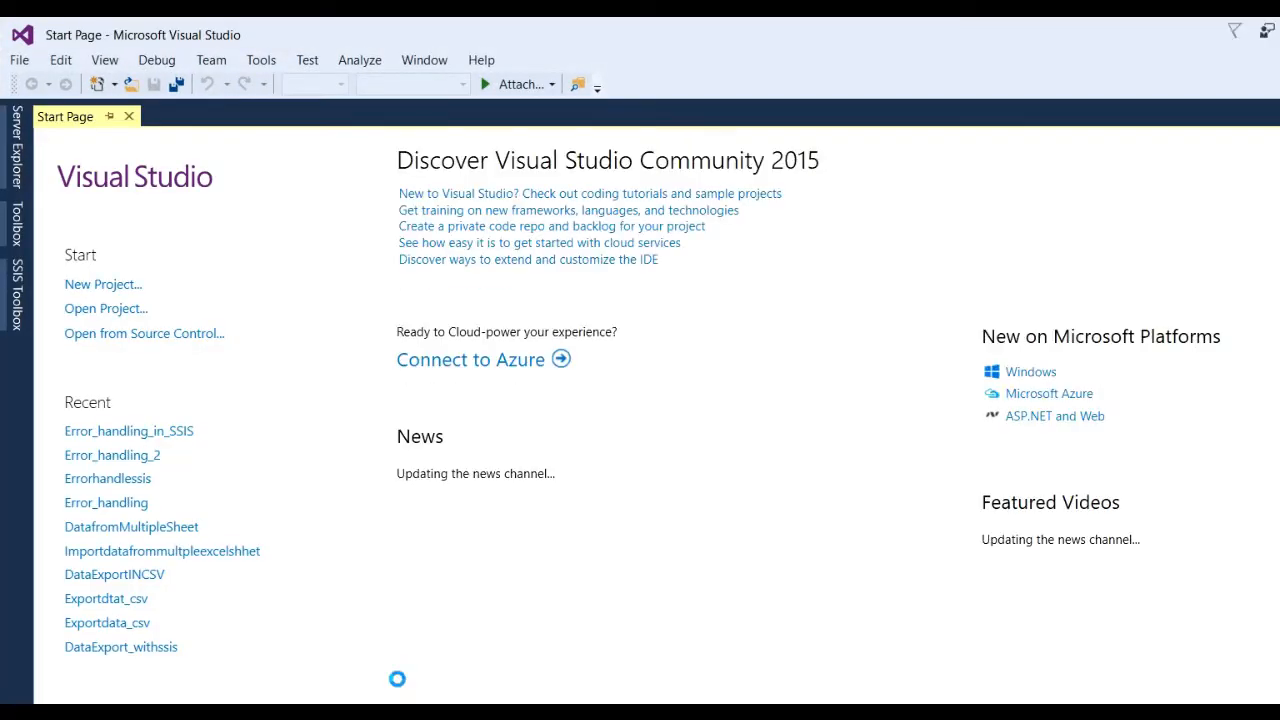
Start a new Integration Services project and rename it ErrorHandlinginSSIS.
click(19, 60)
mouse_move(60, 86)
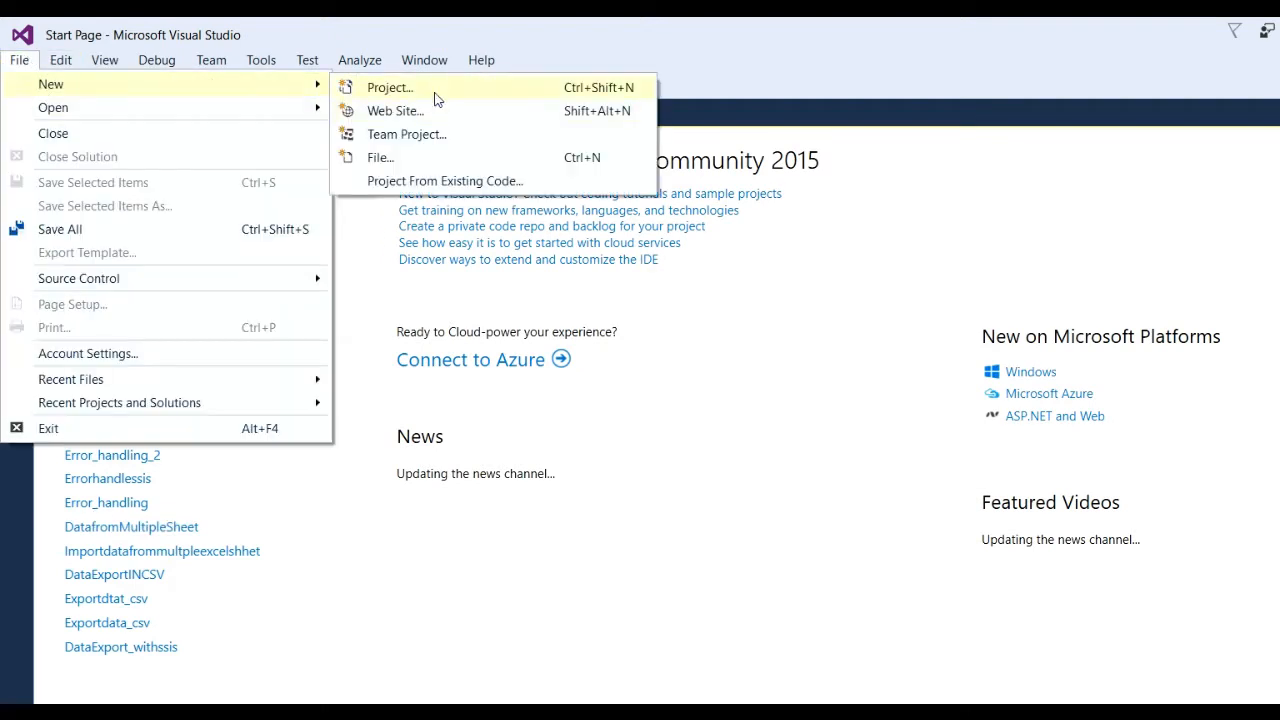
click(400, 88)
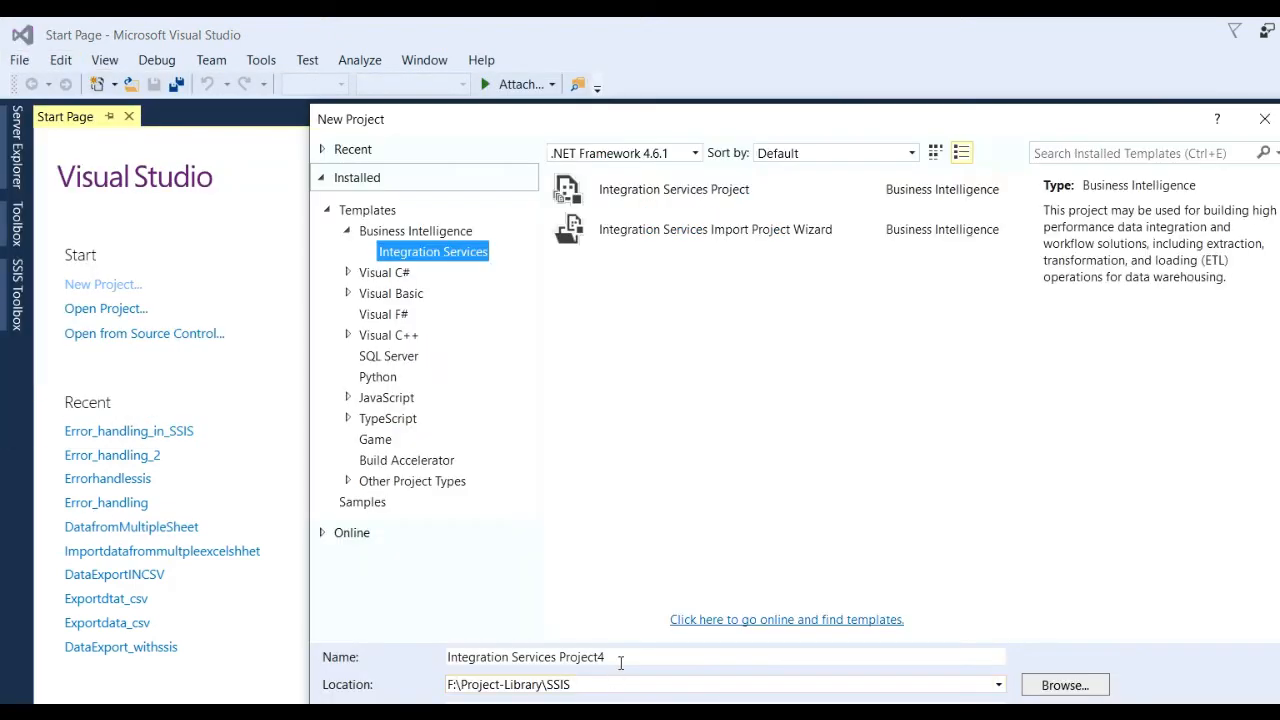
click(620, 662)
drag(622, 660, 225, 622)
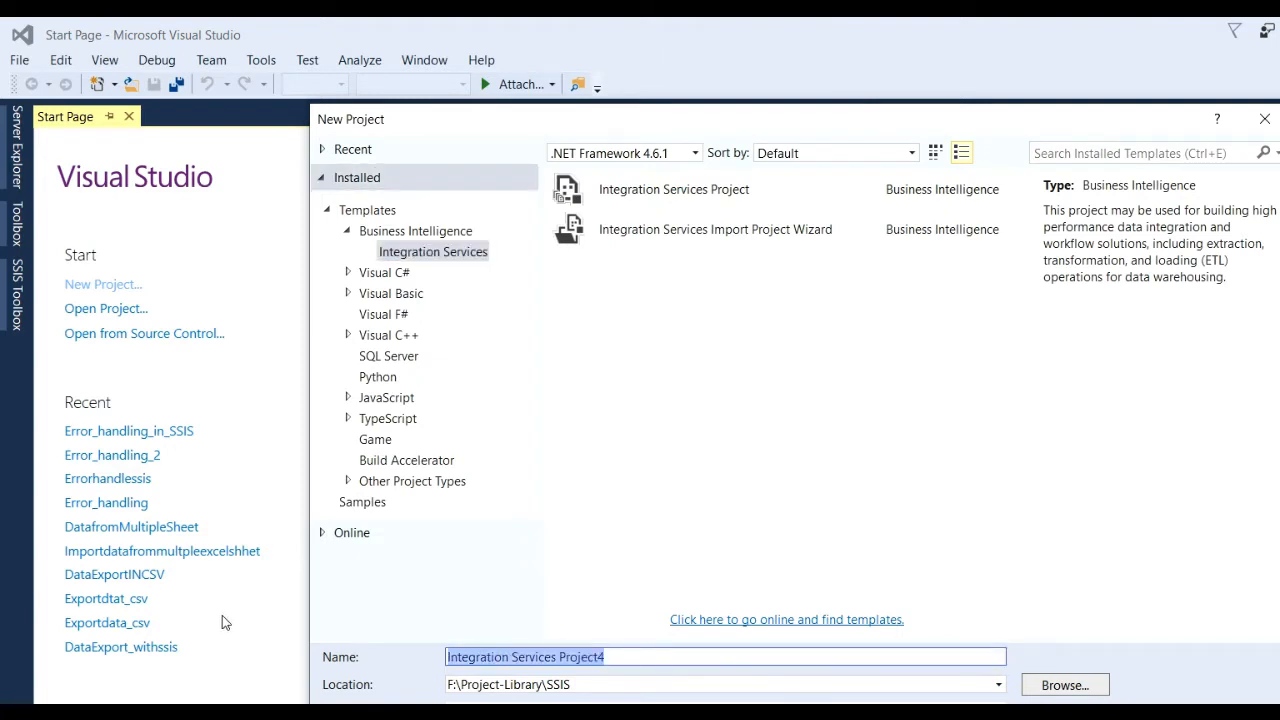
text(E)
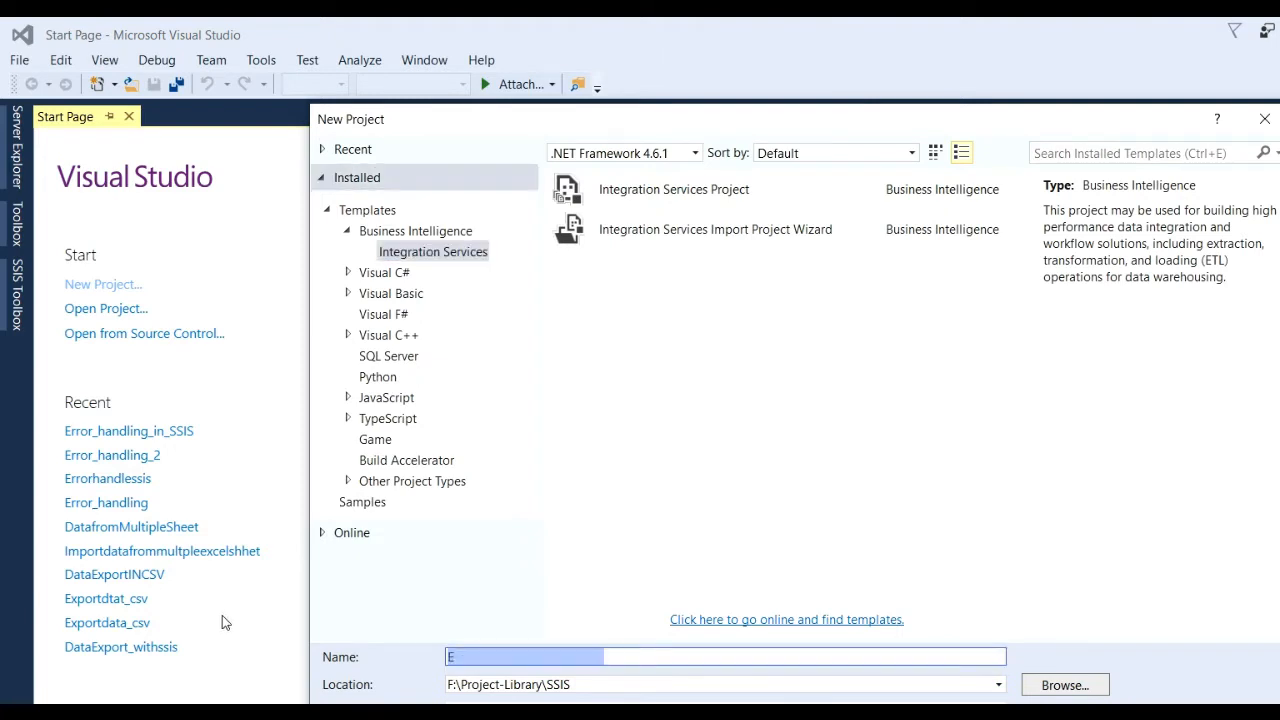
text(rrorHandling)
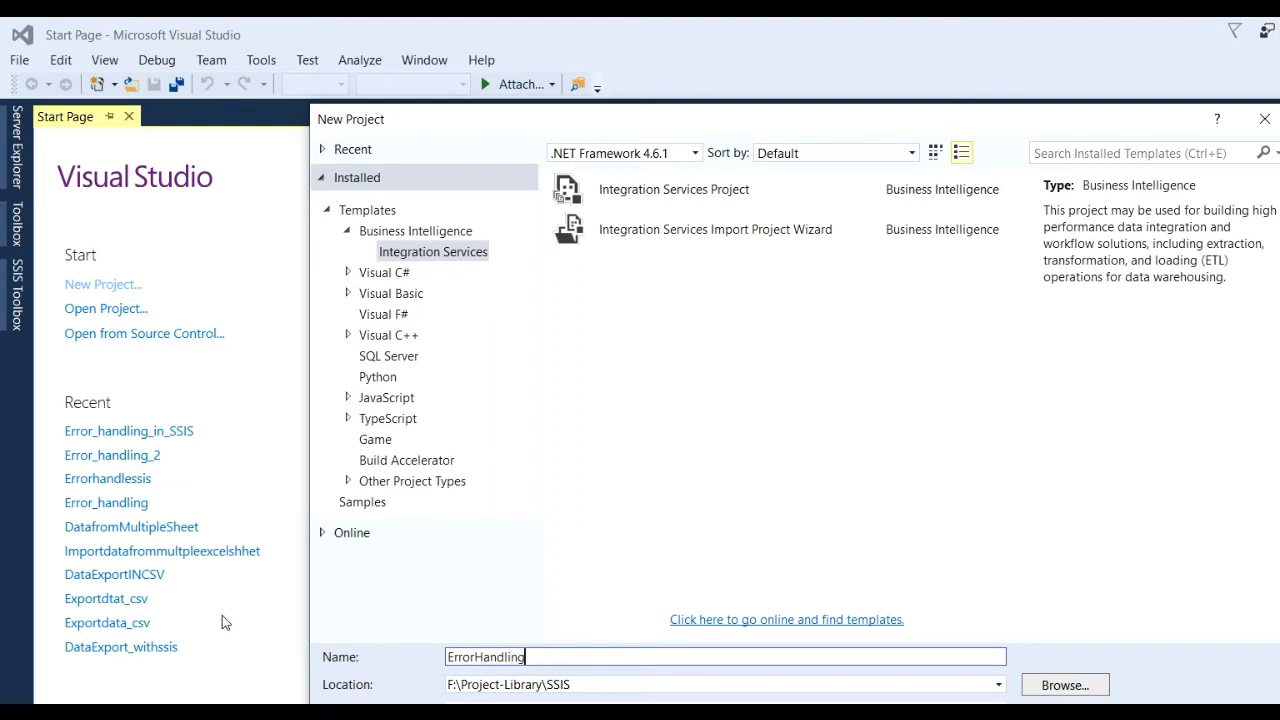
text(inSSIS)
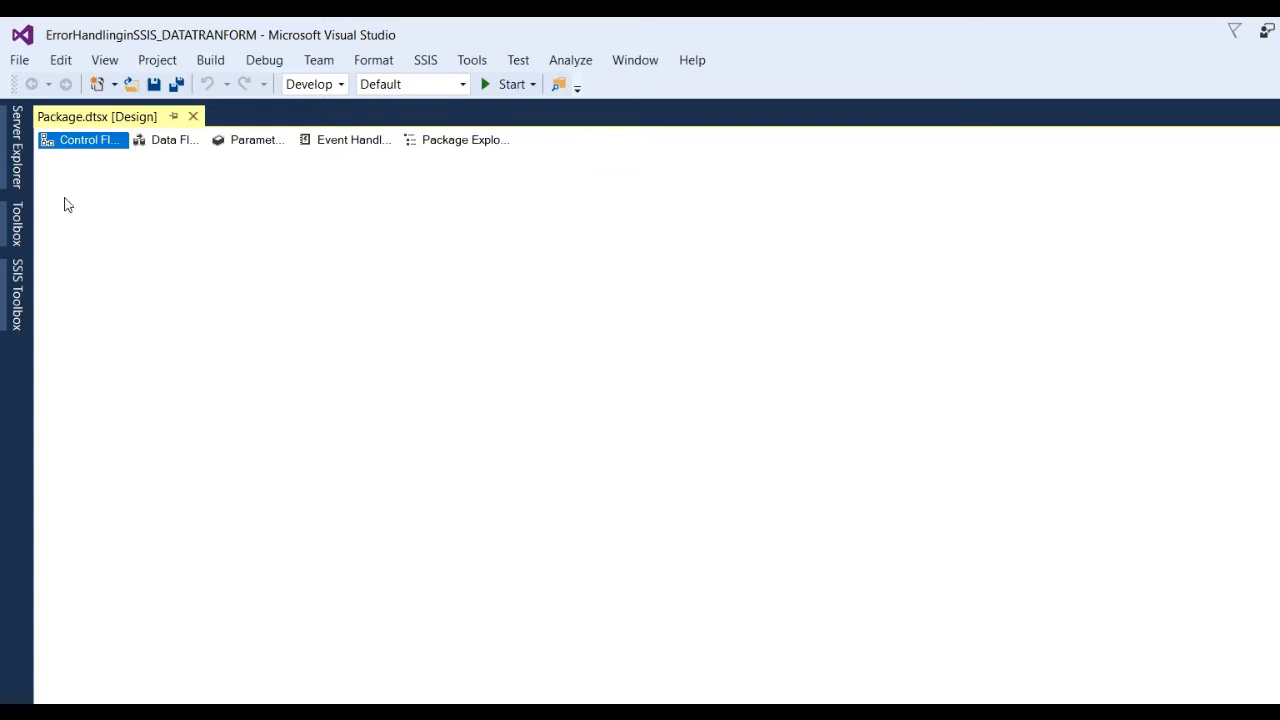
Place a Data Flow Task on the Control Flow canvas and open its data flow.
click(20, 306)
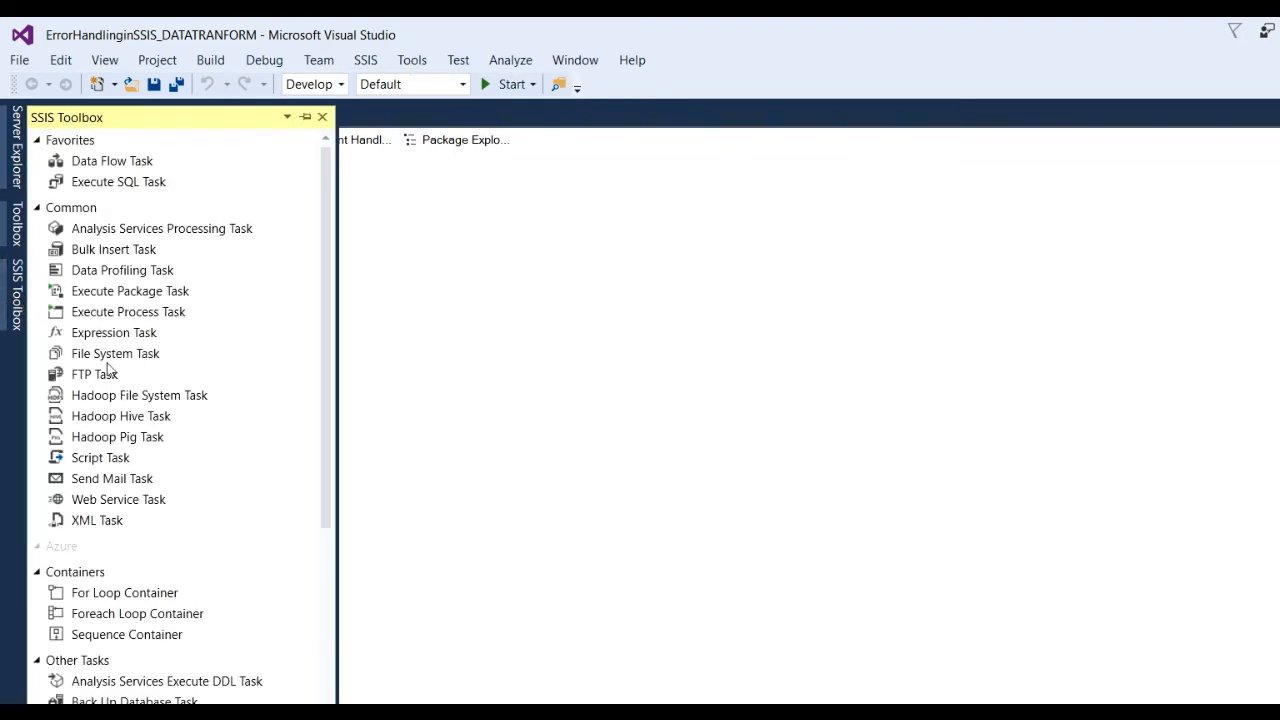
drag(126, 170, 501, 250)
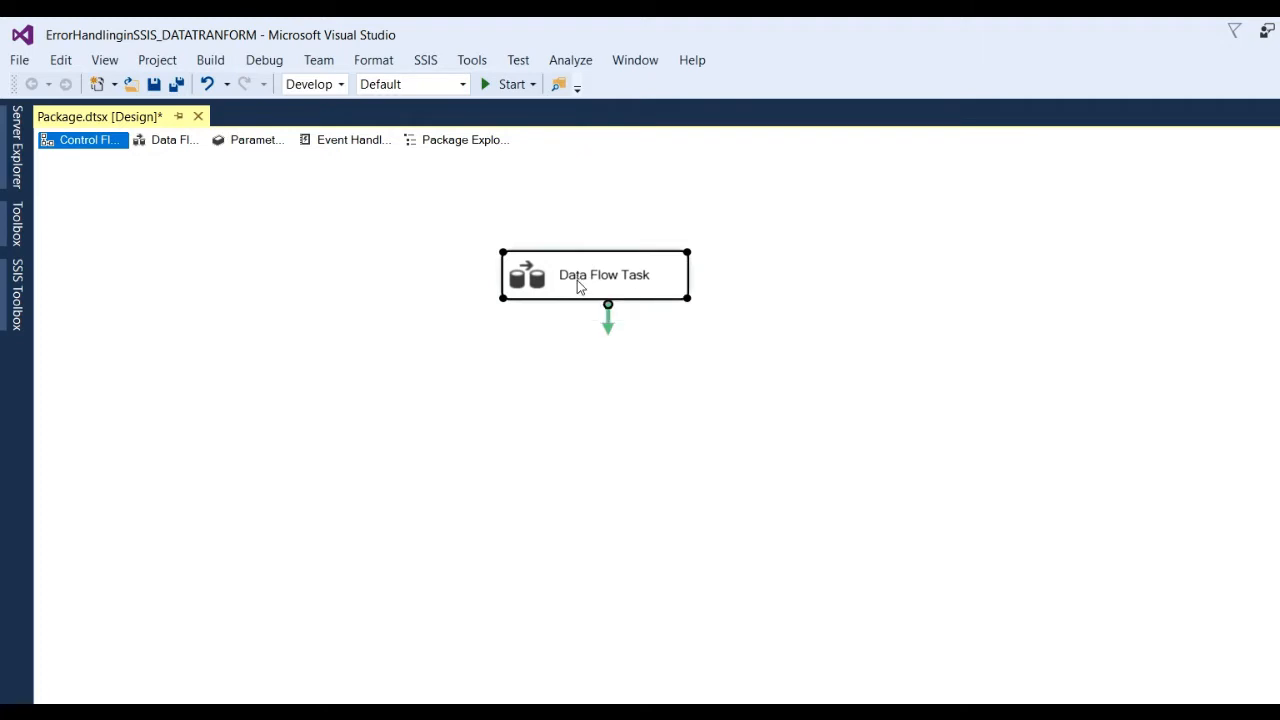
double_click(578, 285)
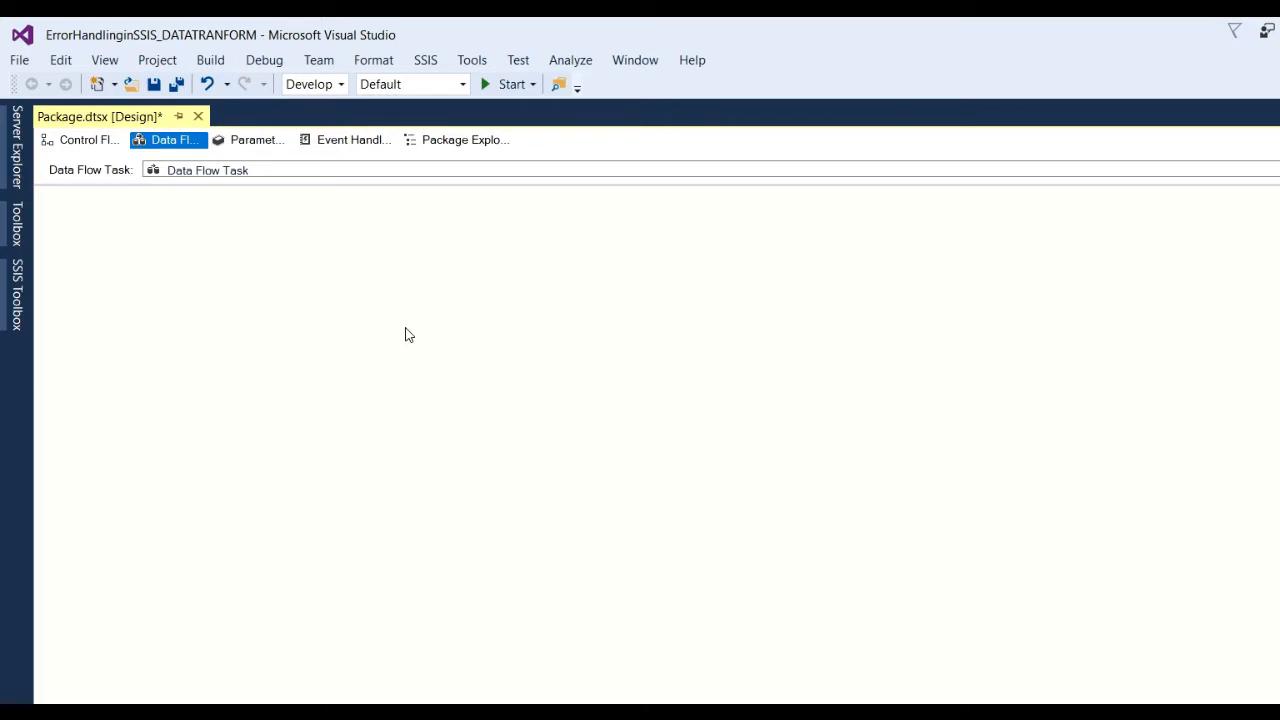
Place a Flat File Source at the top of the data flow canvas.
click(20, 295)
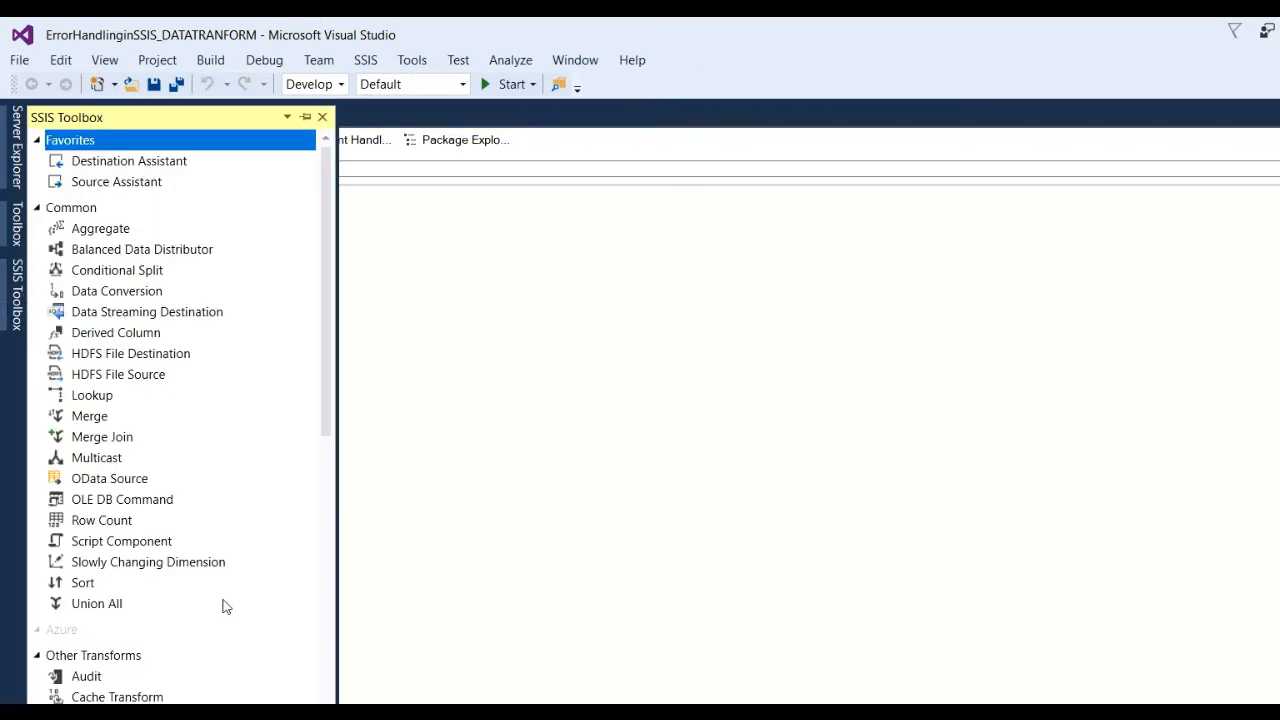
scroll(224, 607, down, 4)
scroll(224, 607, up, 4)
scroll(224, 607, down, 6)
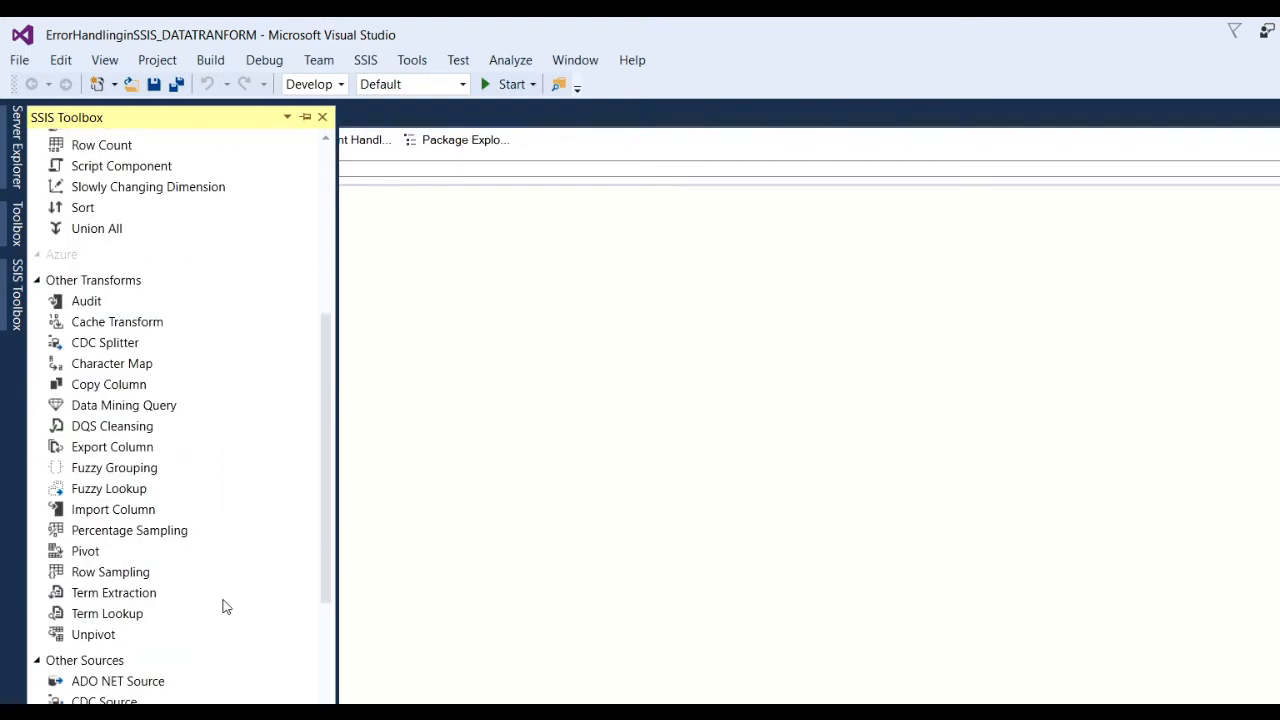
scroll(224, 607, down, 4)
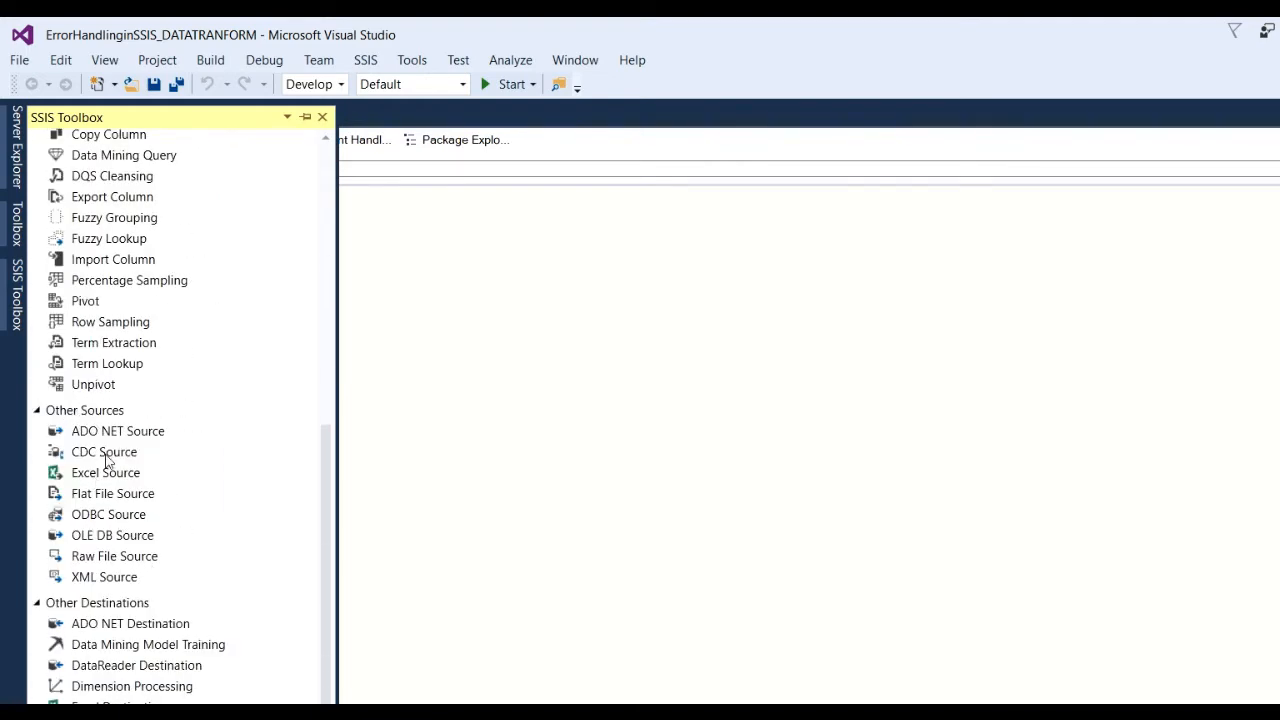
drag(136, 505, 512, 245)
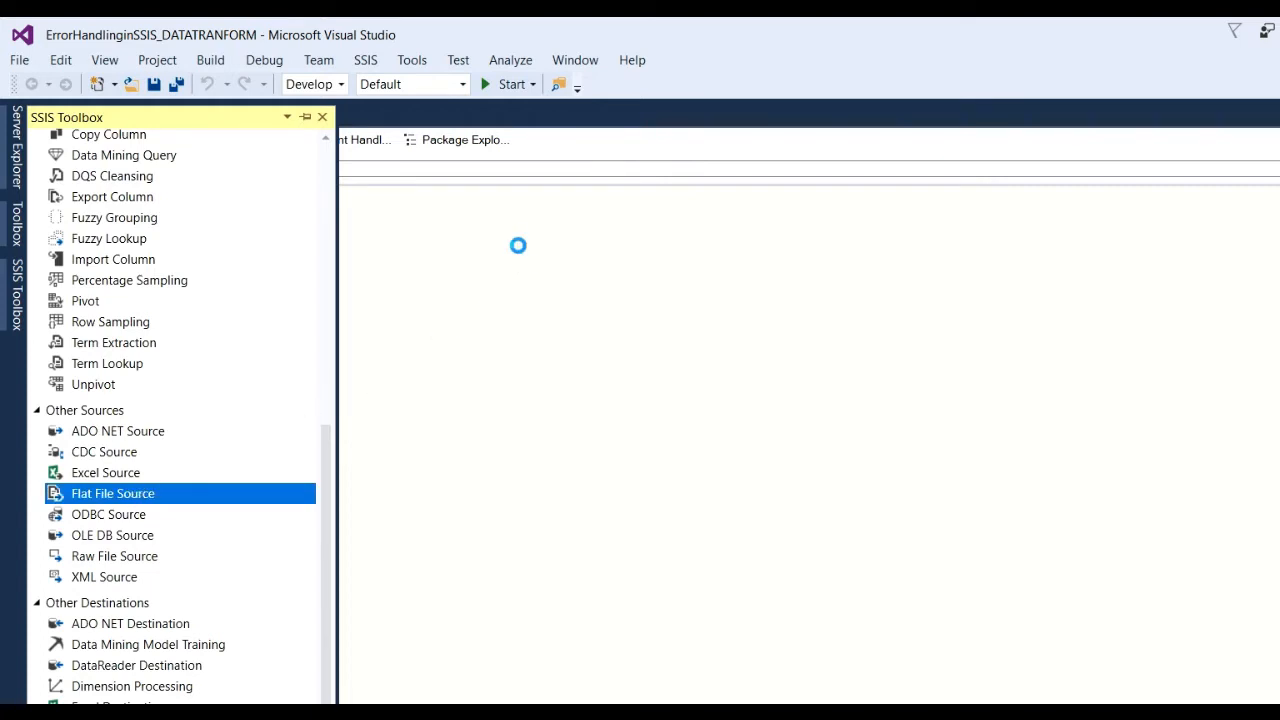
Add an OLE DB Destination at the bottom and a Data Conversion between them.
click(16, 298)
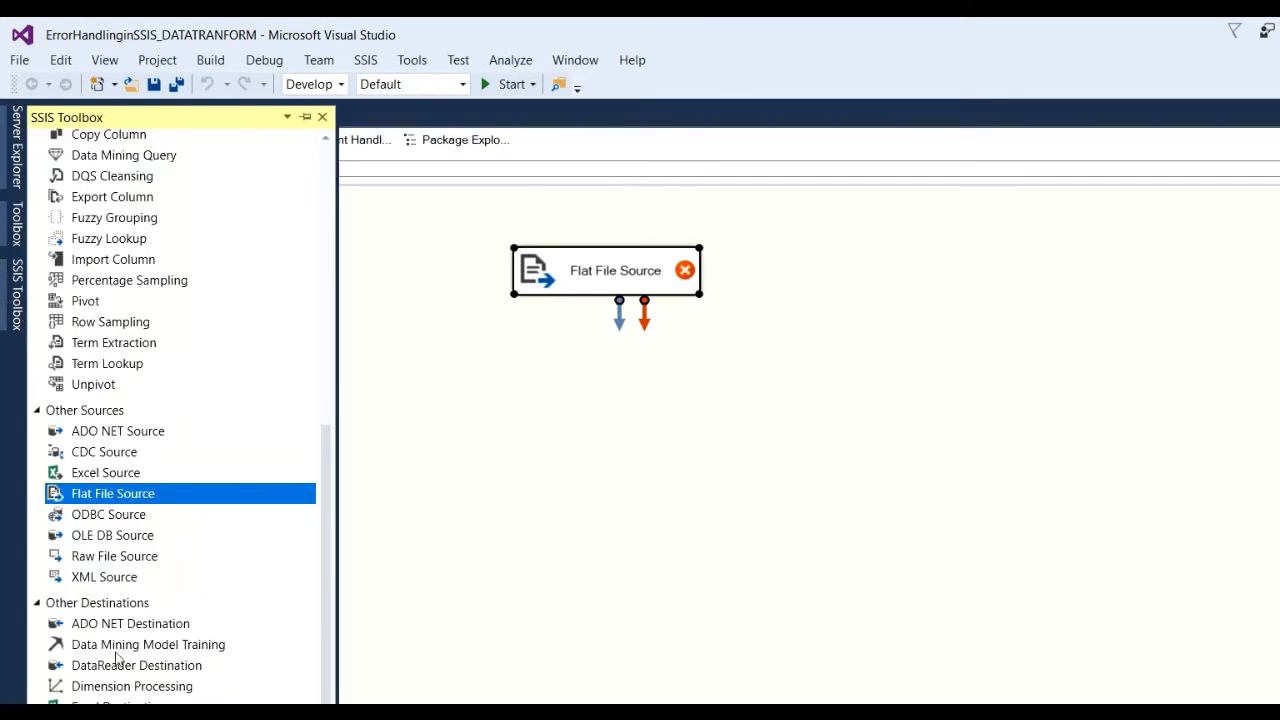
scroll(121, 620, down, 2)
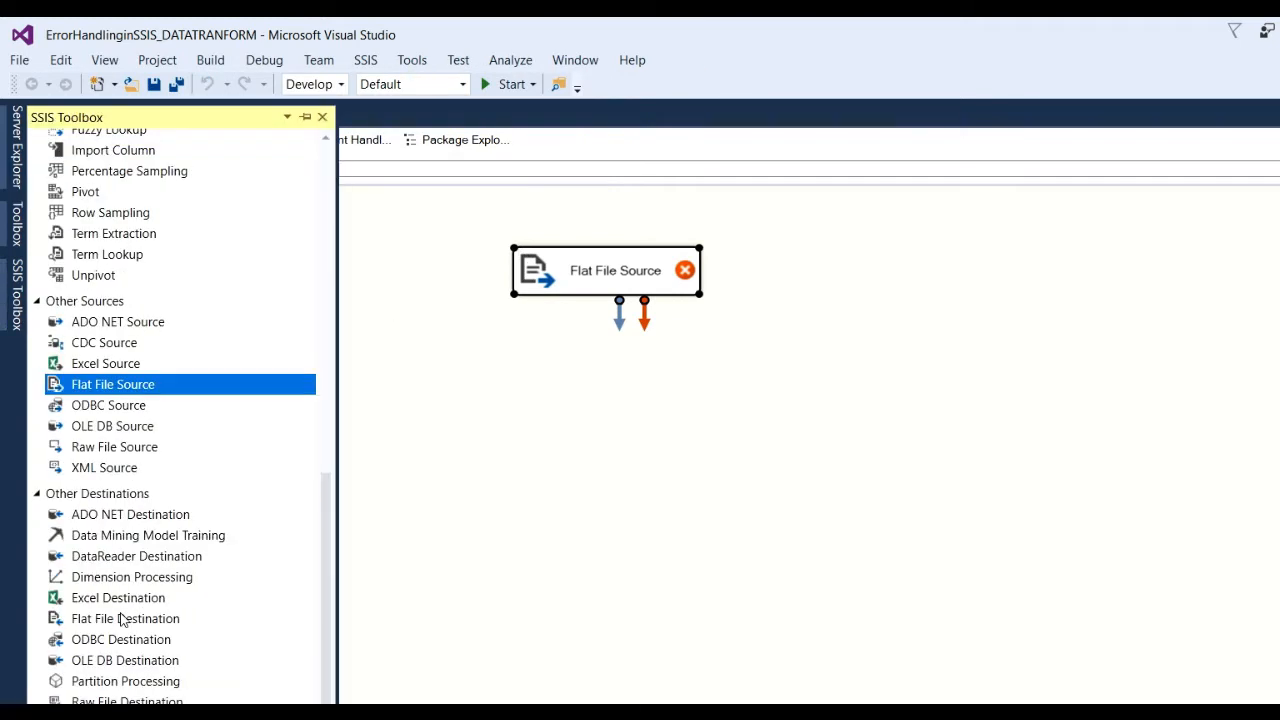
click(124, 664)
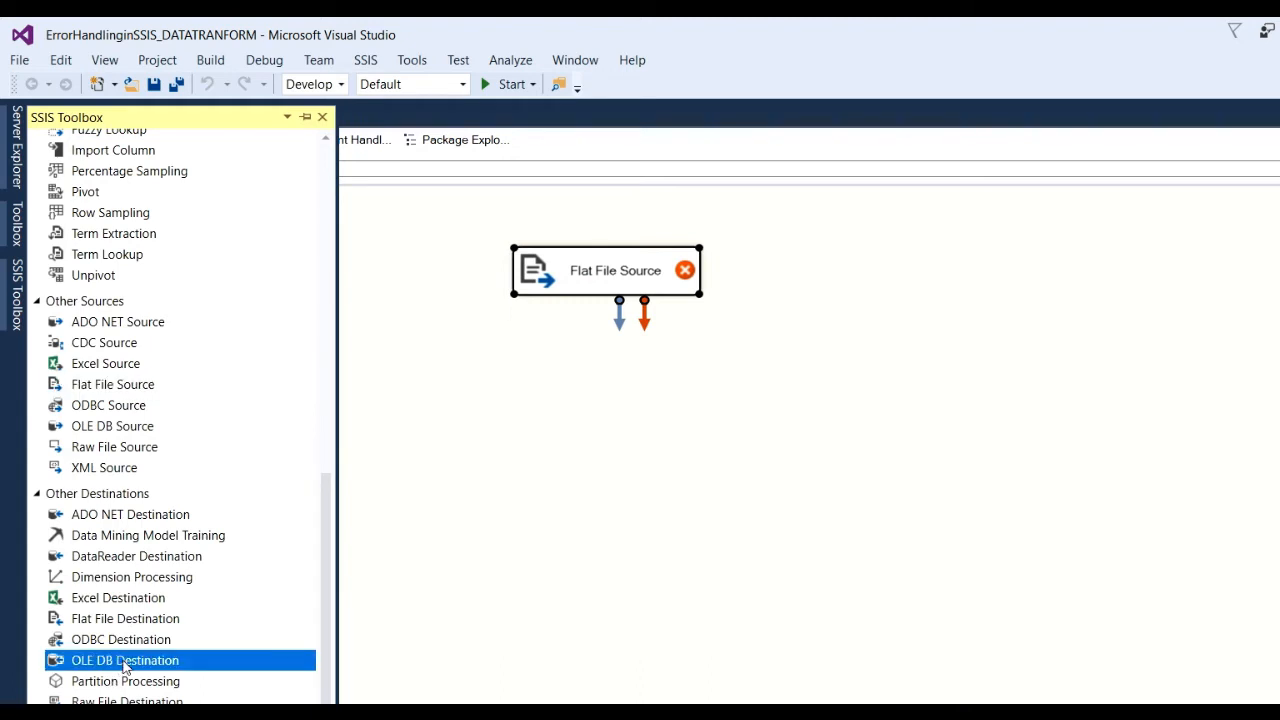
drag(124, 664, 585, 585)
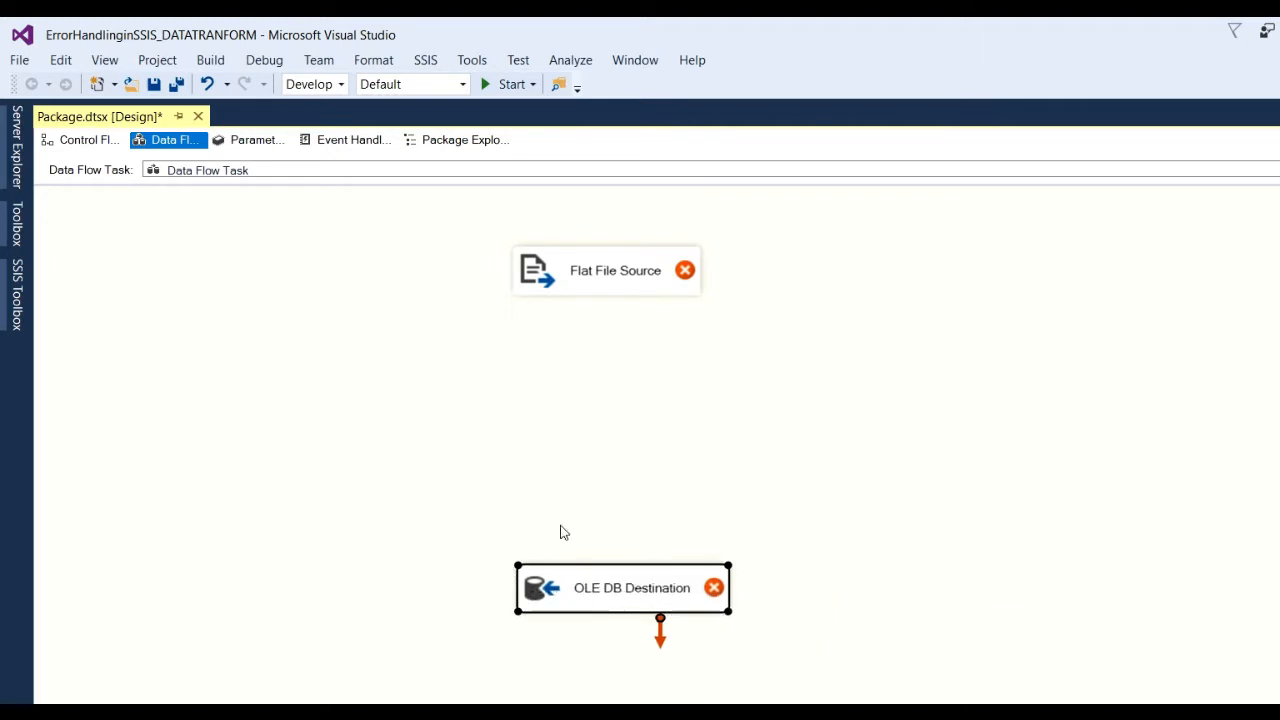
click(17, 290)
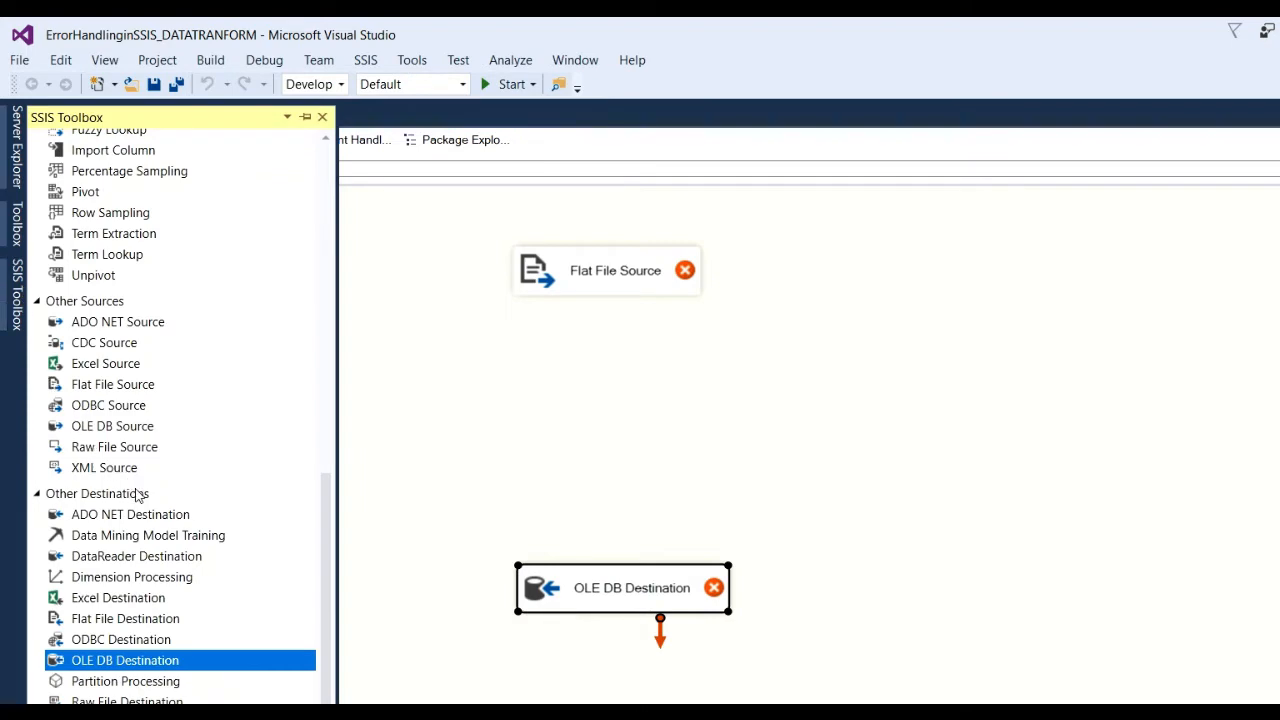
scroll(138, 495, up, 8)
scroll(137, 494, up, 4)
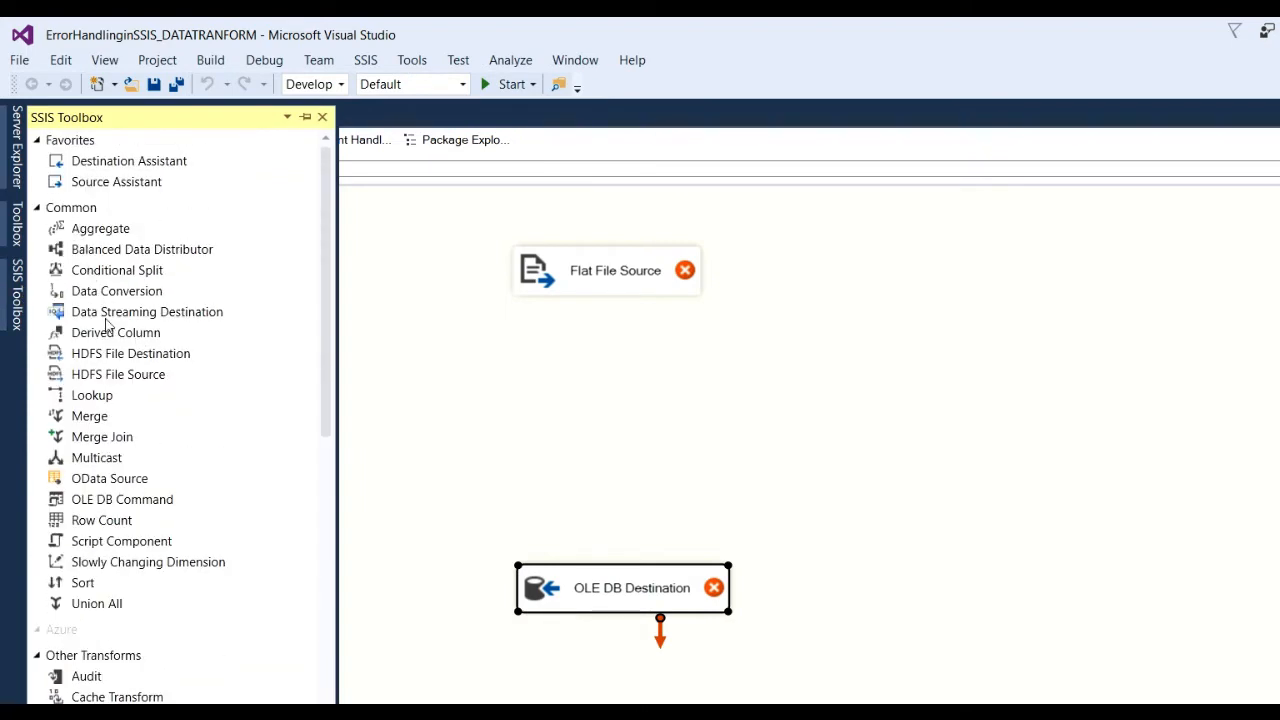
drag(128, 291, 592, 412)
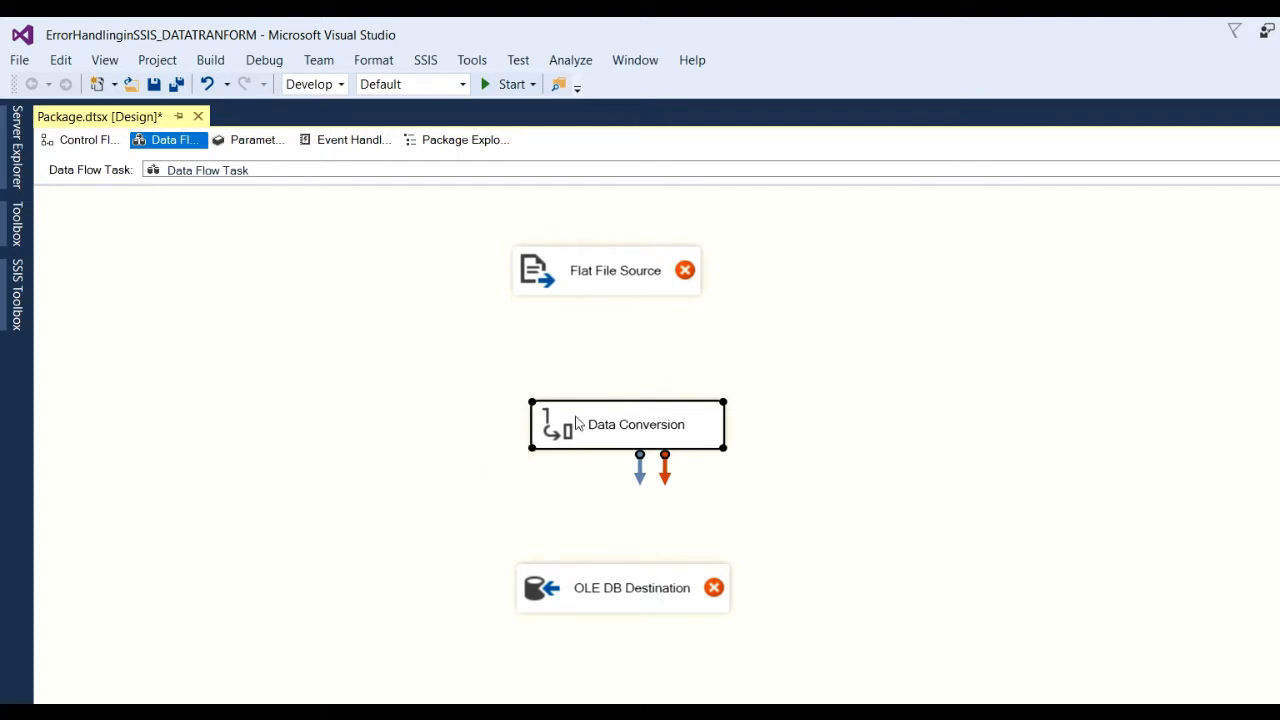
drag(576, 423, 566, 411)
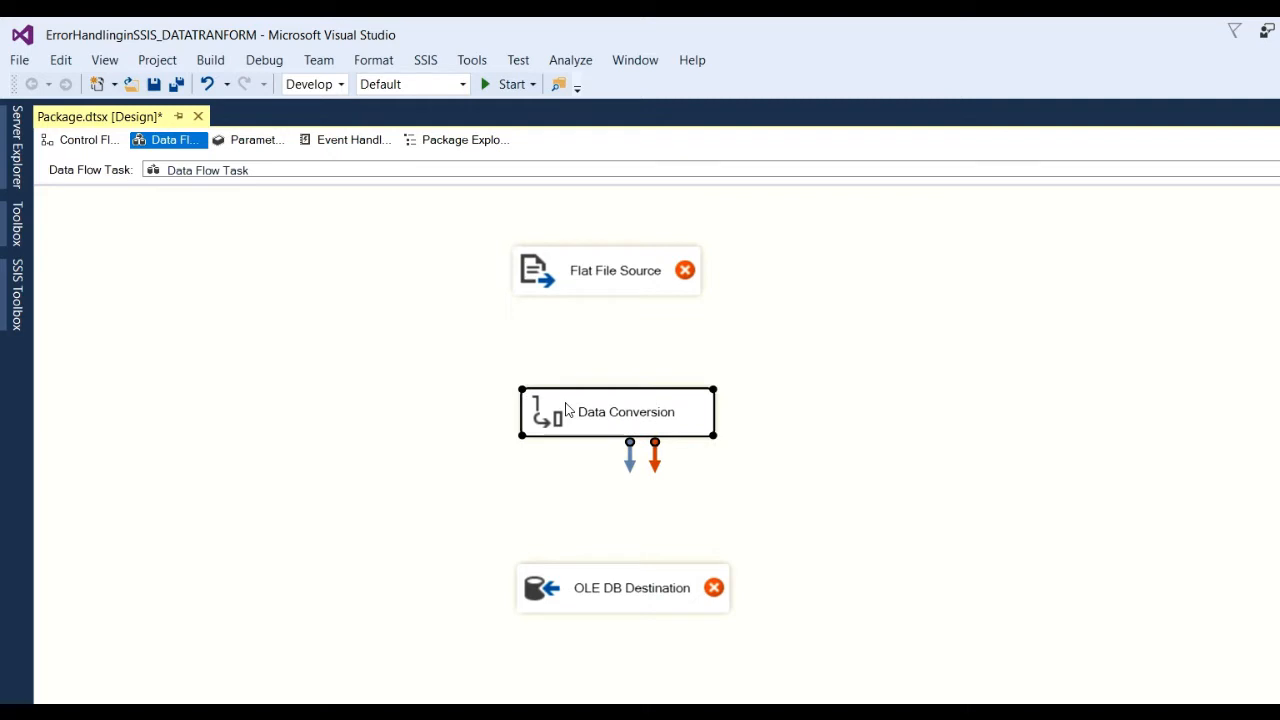
Create a new flat file connection for the source, selecting emp_sample.csv under CSV files.
double_click(591, 272)
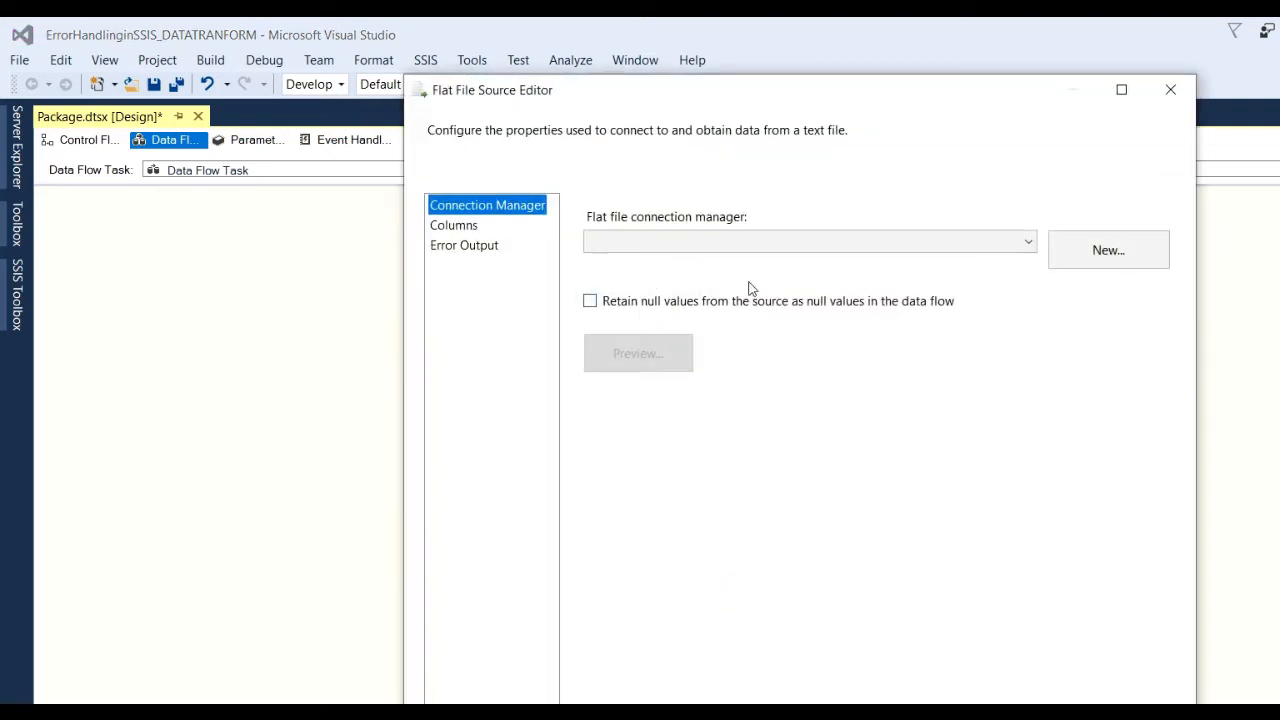
click(1106, 252)
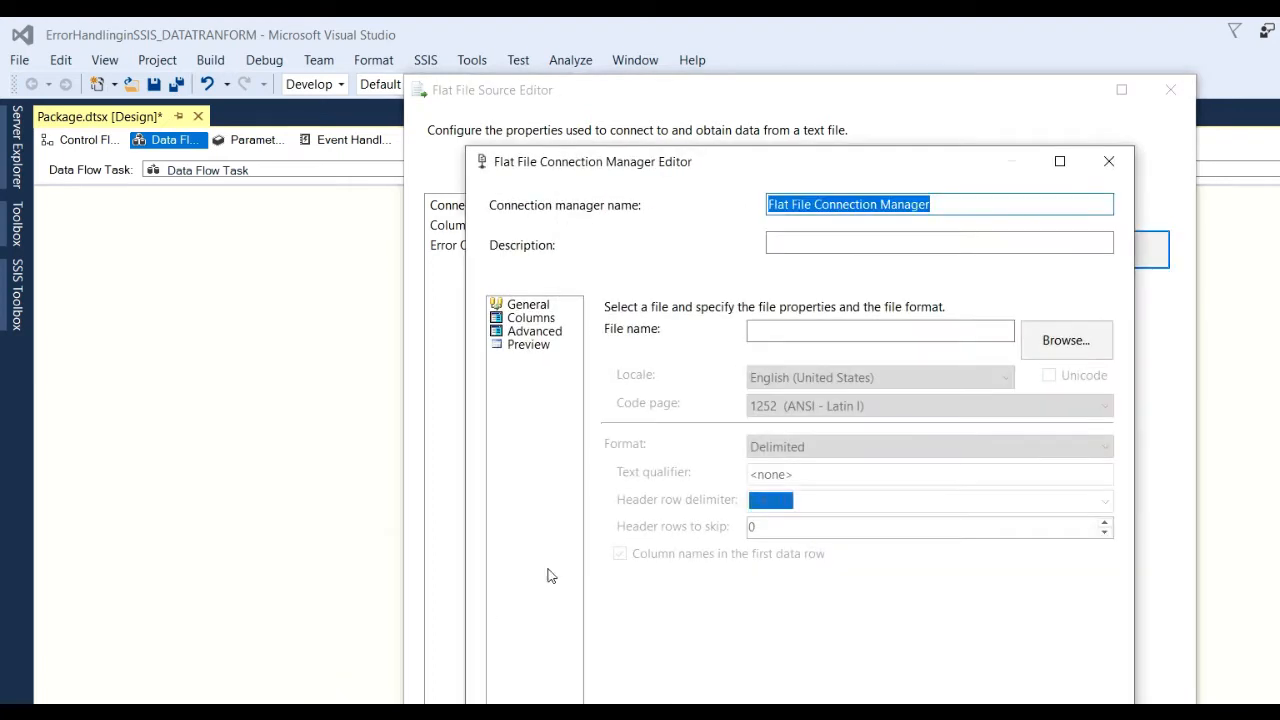
click(1064, 341)
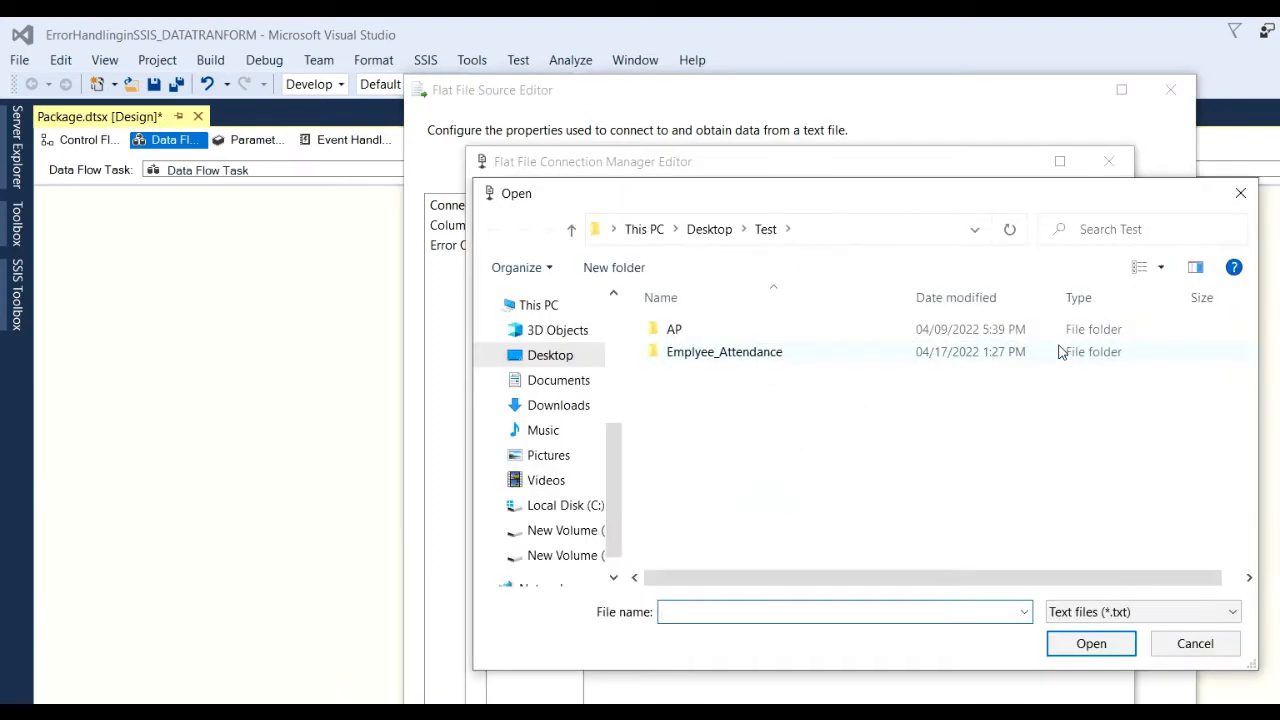
click(1082, 621)
click(1095, 650)
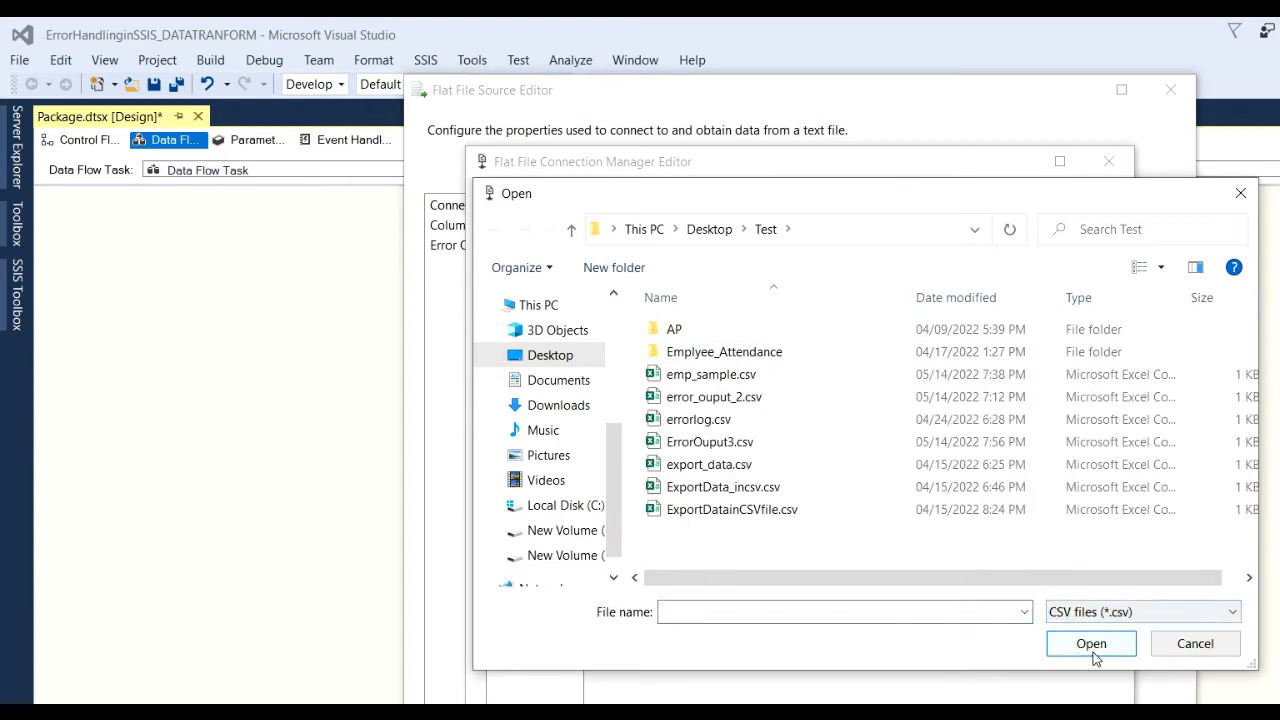
click(728, 376)
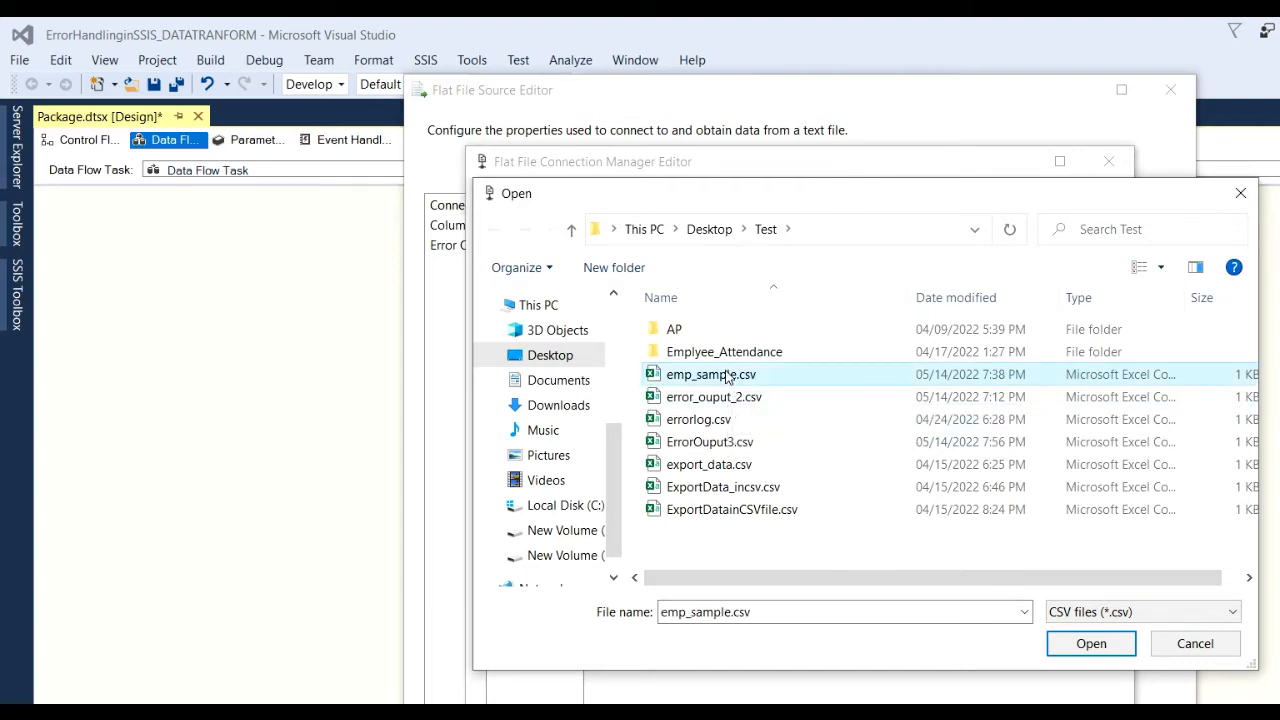
key(Return)
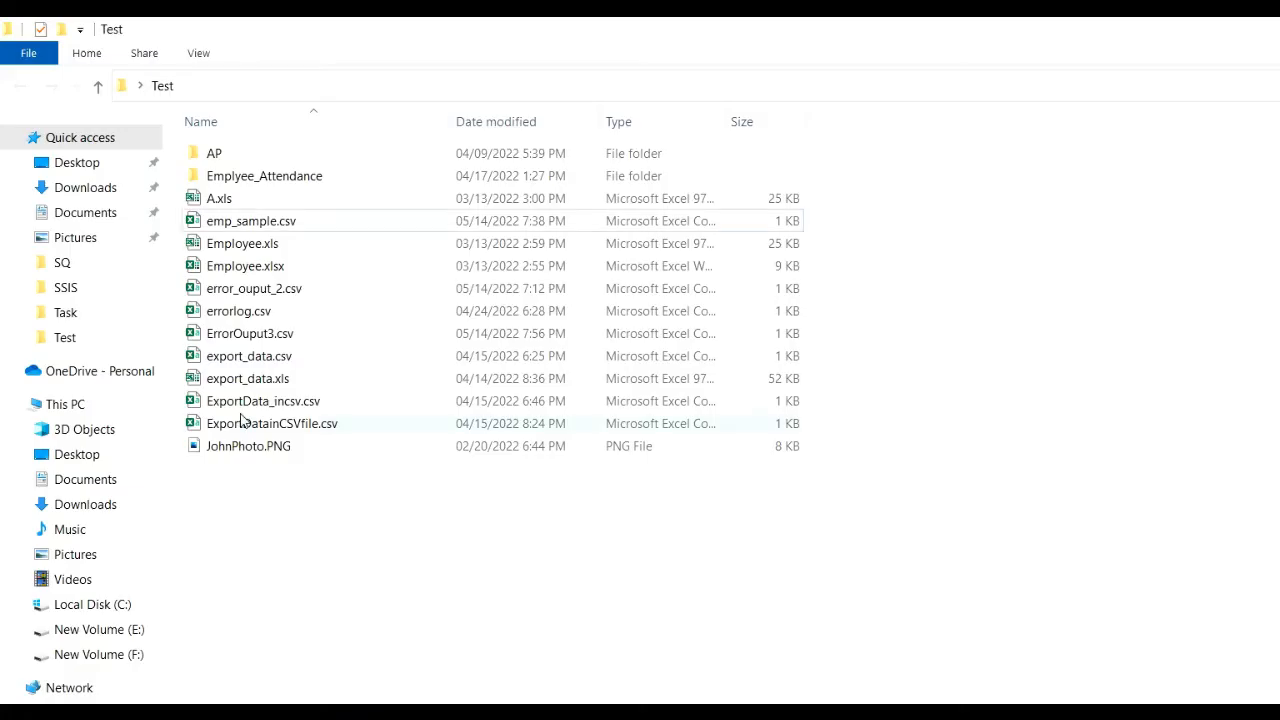
Open emp_sample.csv in Notepad, change empid 102s to 102, save and close.
click(267, 231)
right_click(267, 231)
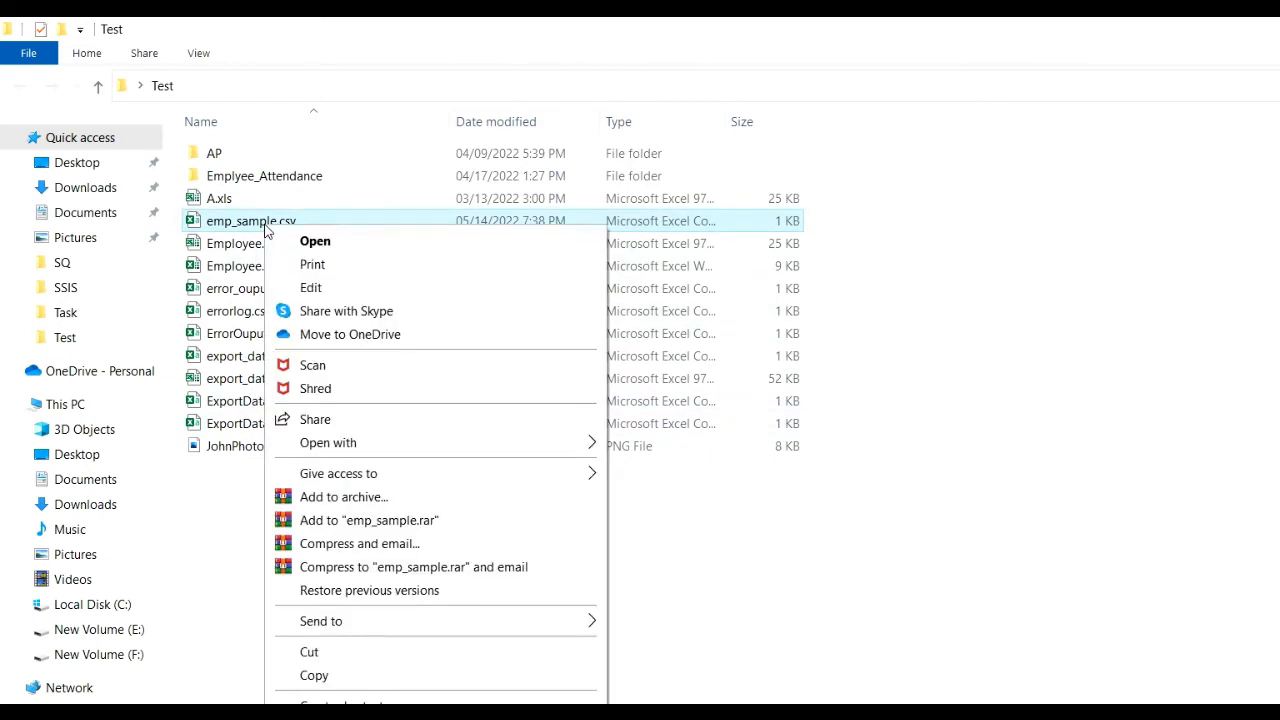
click(323, 290)
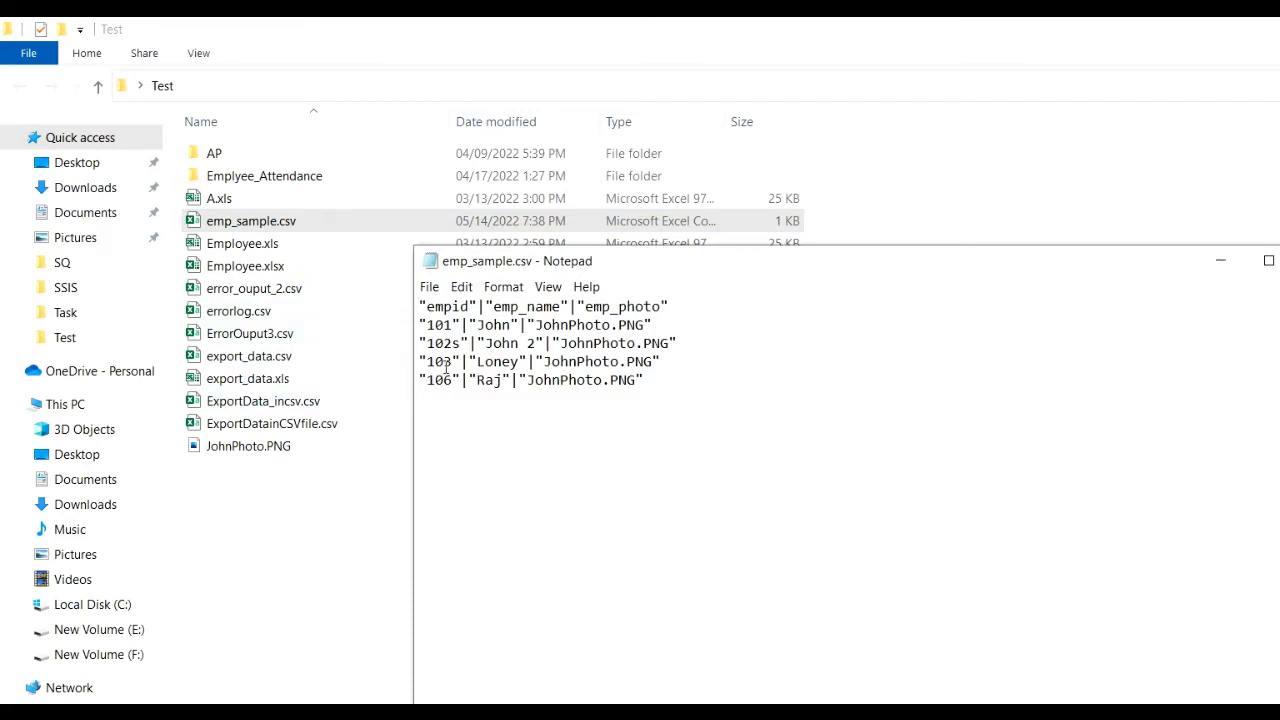
click(457, 344)
key(BackSpace)
click(490, 462)
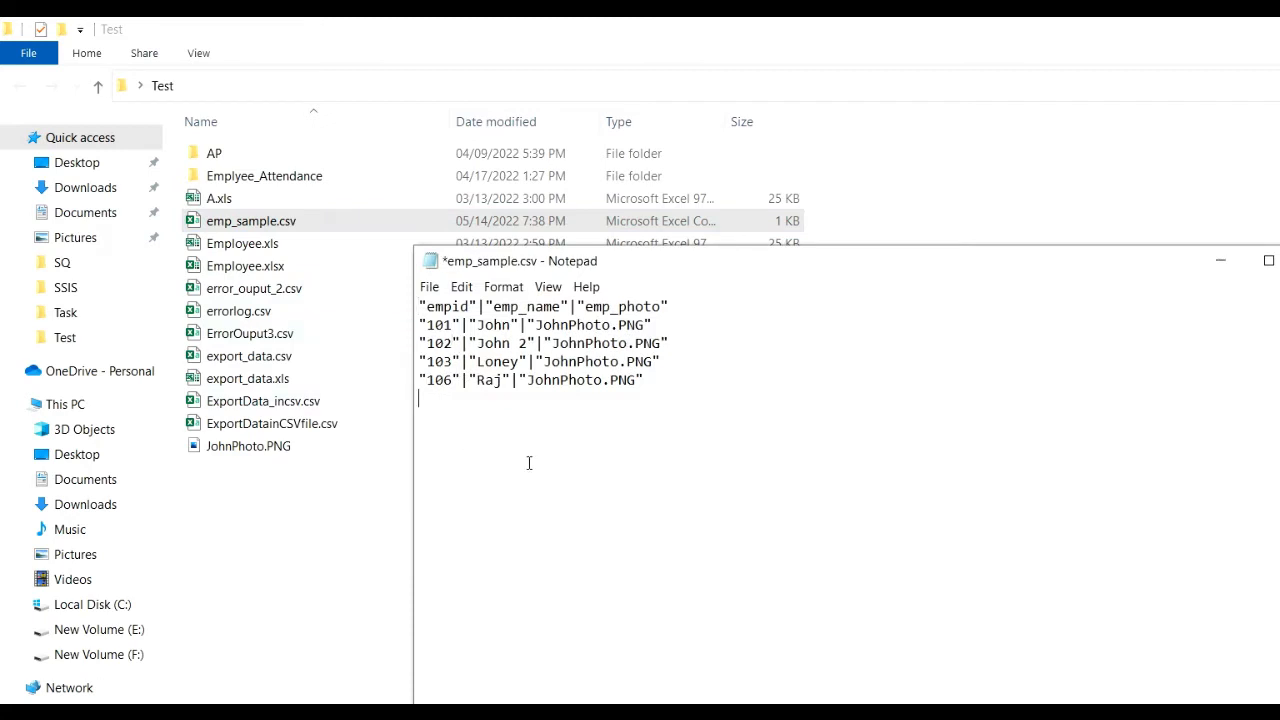
key(ctrl+s)
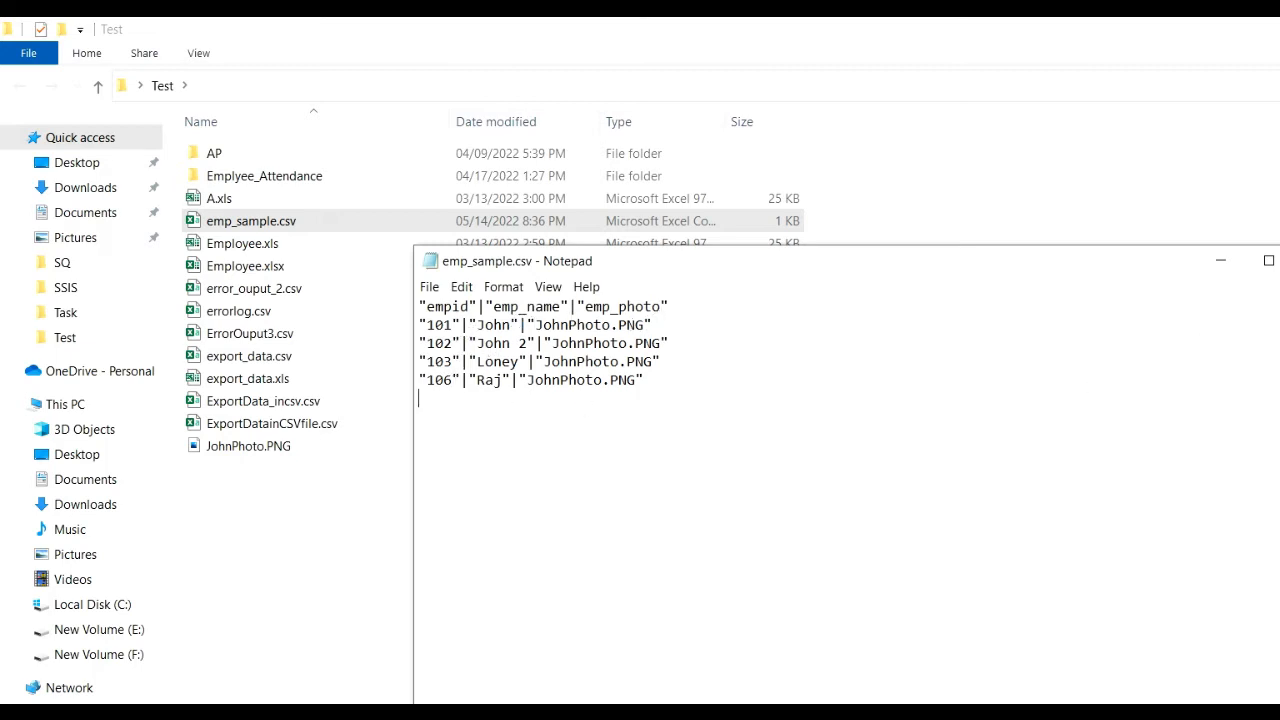
key(alt+F4)
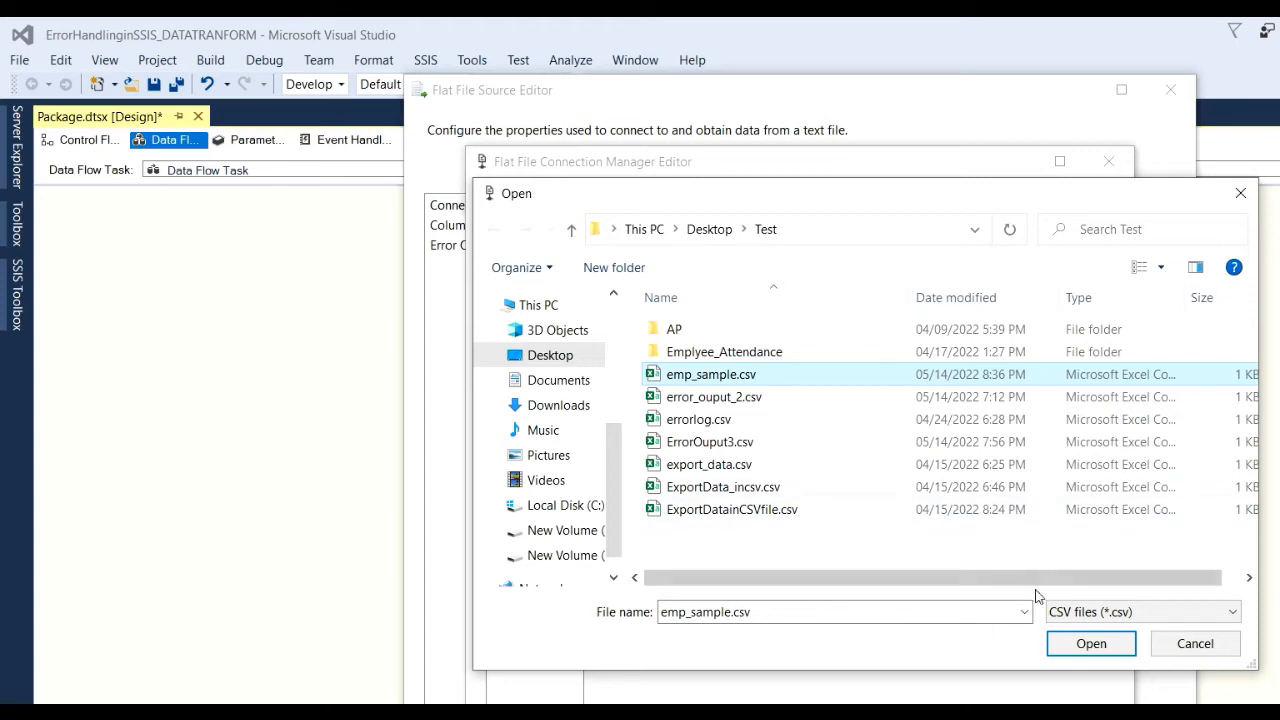
Point the connection at emp_sample.csv with a " text qualifier, reviewing columns and preview.
click(1091, 643)
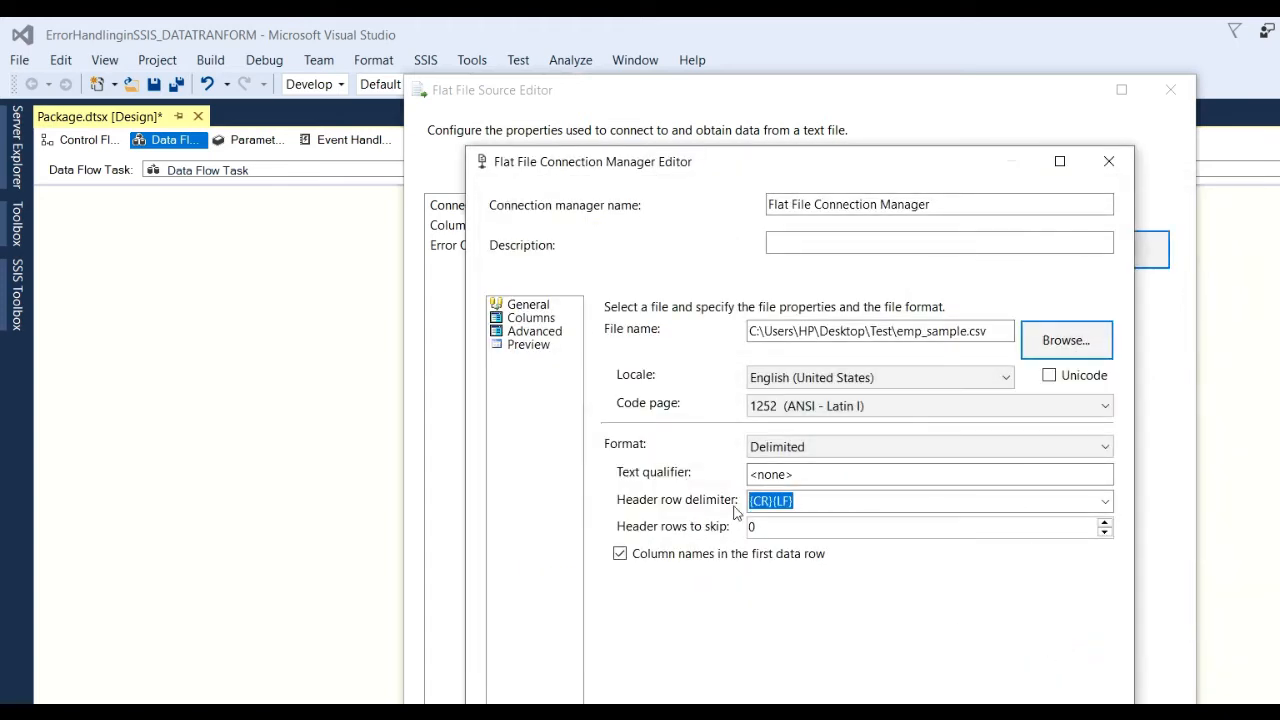
click(814, 475)
text(")
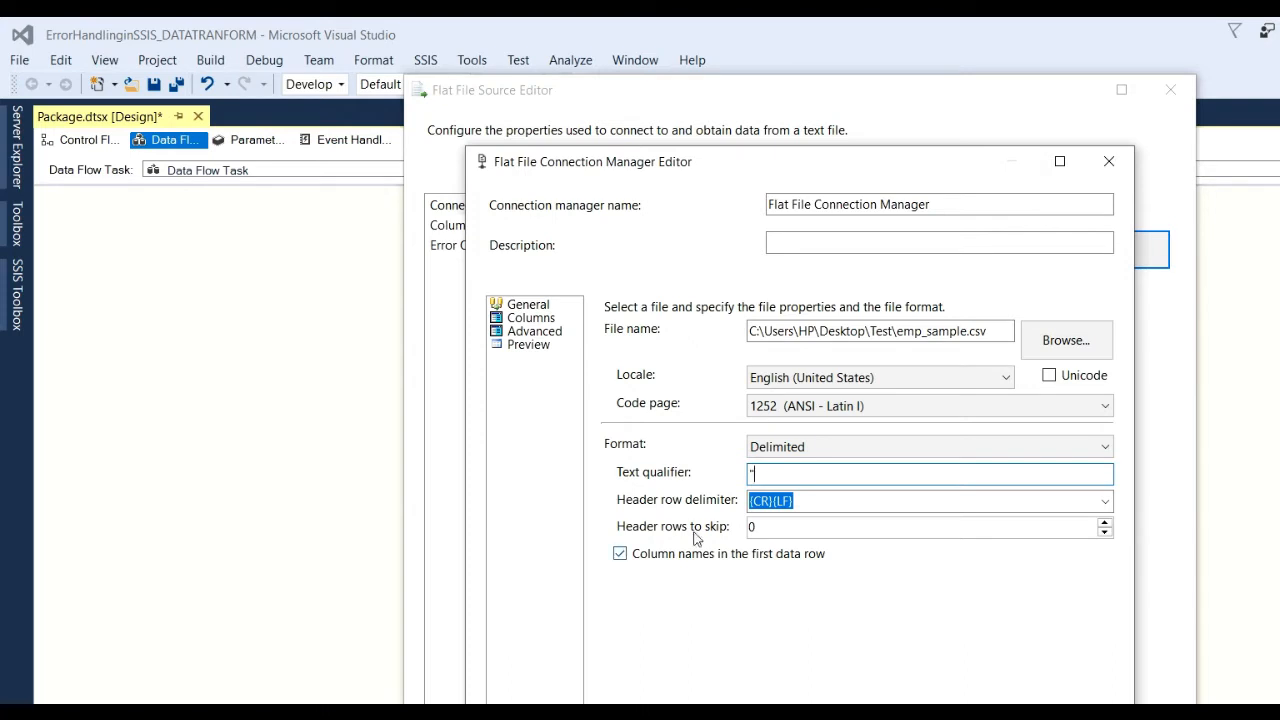
click(533, 319)
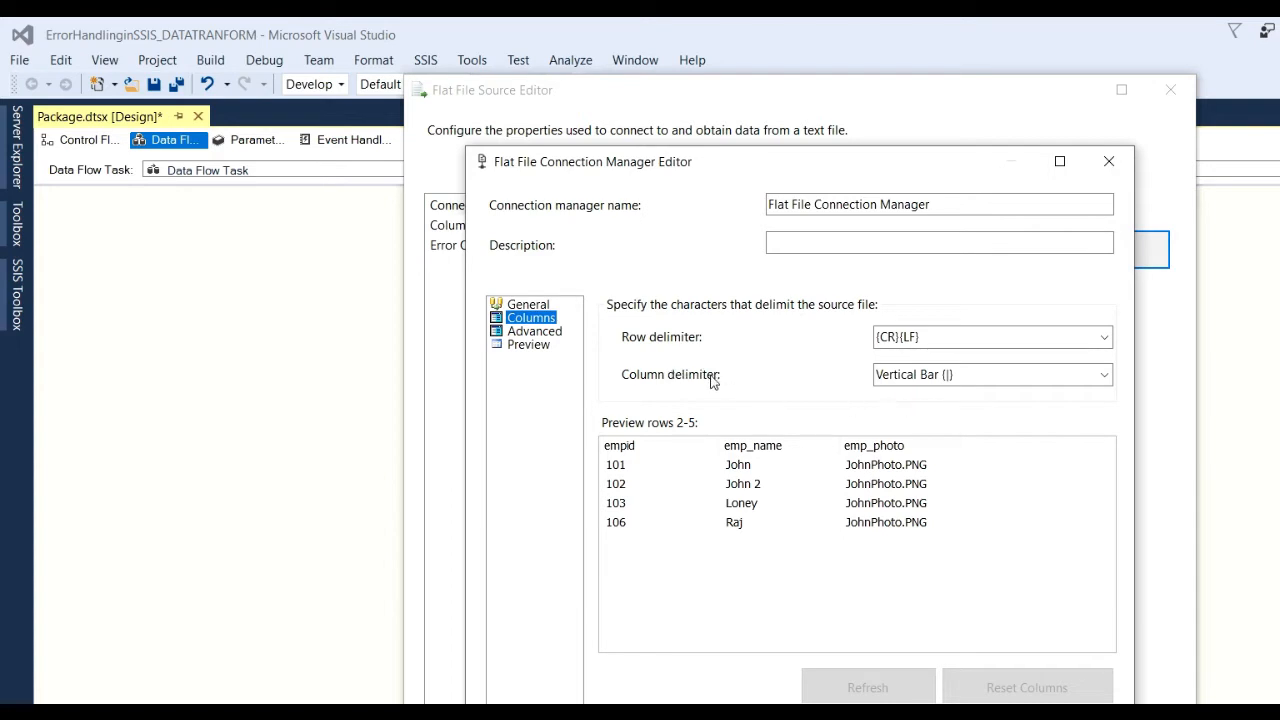
click(543, 336)
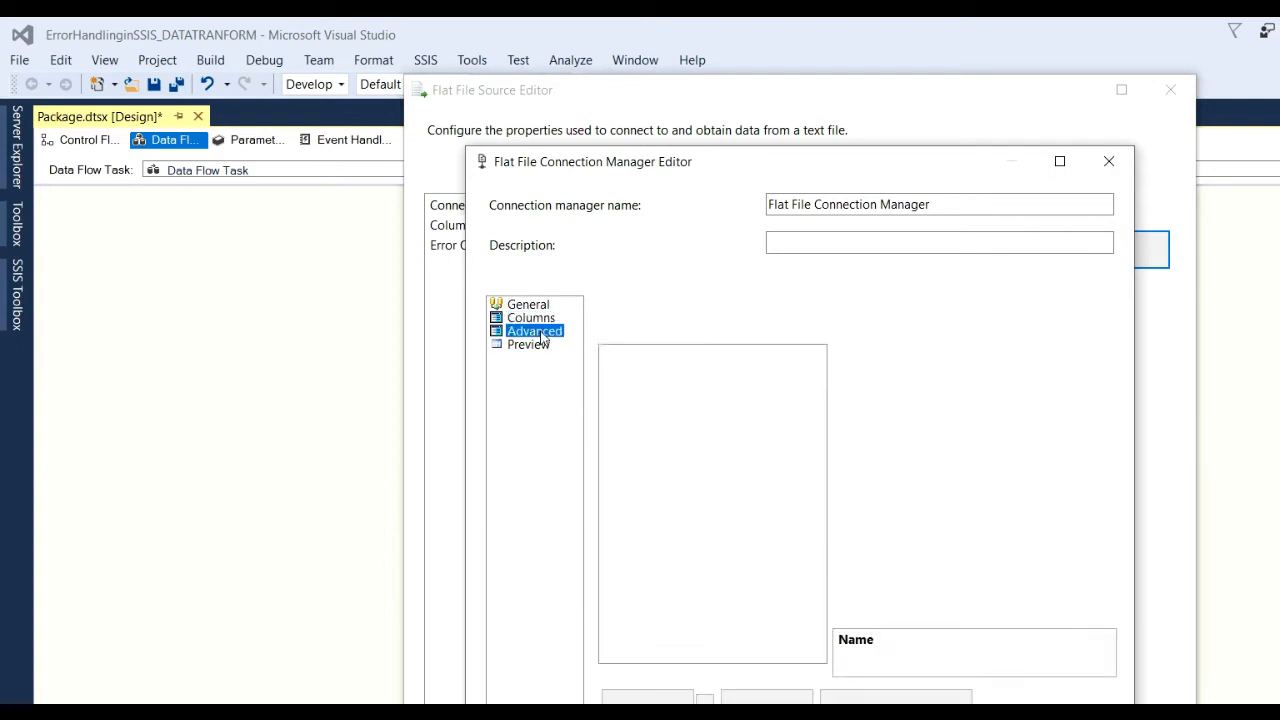
click(529, 347)
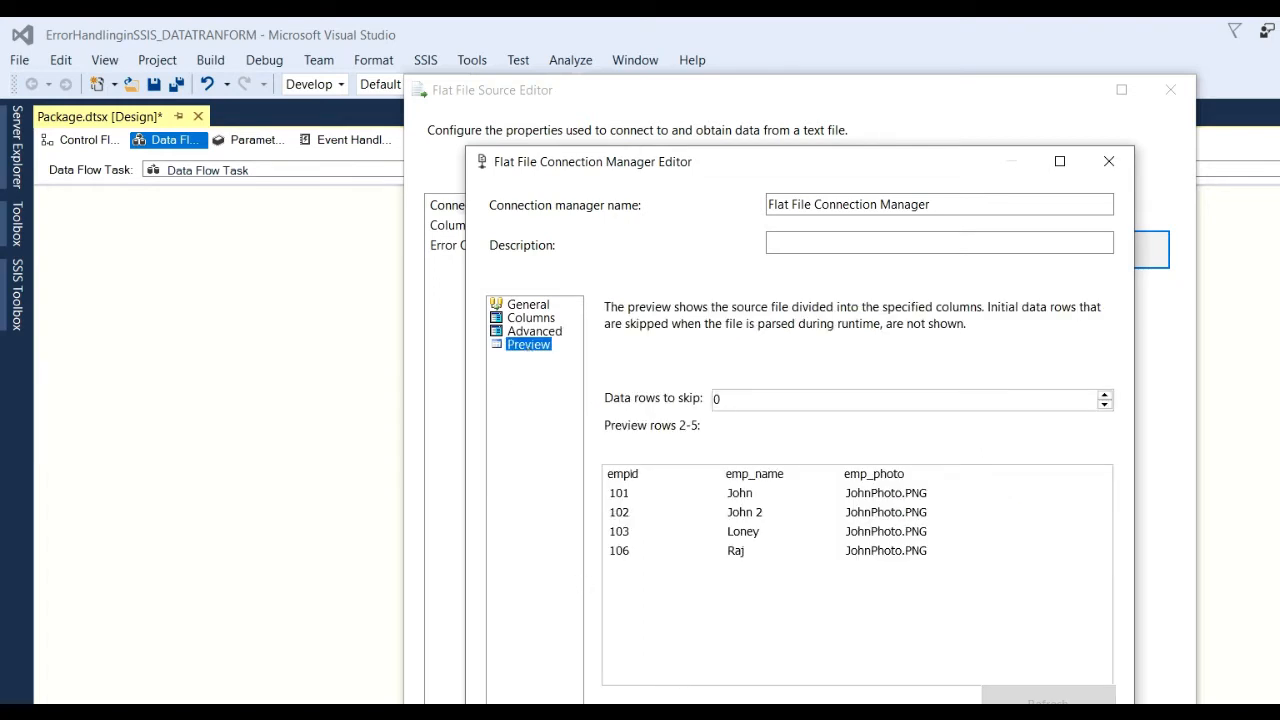
click(546, 335)
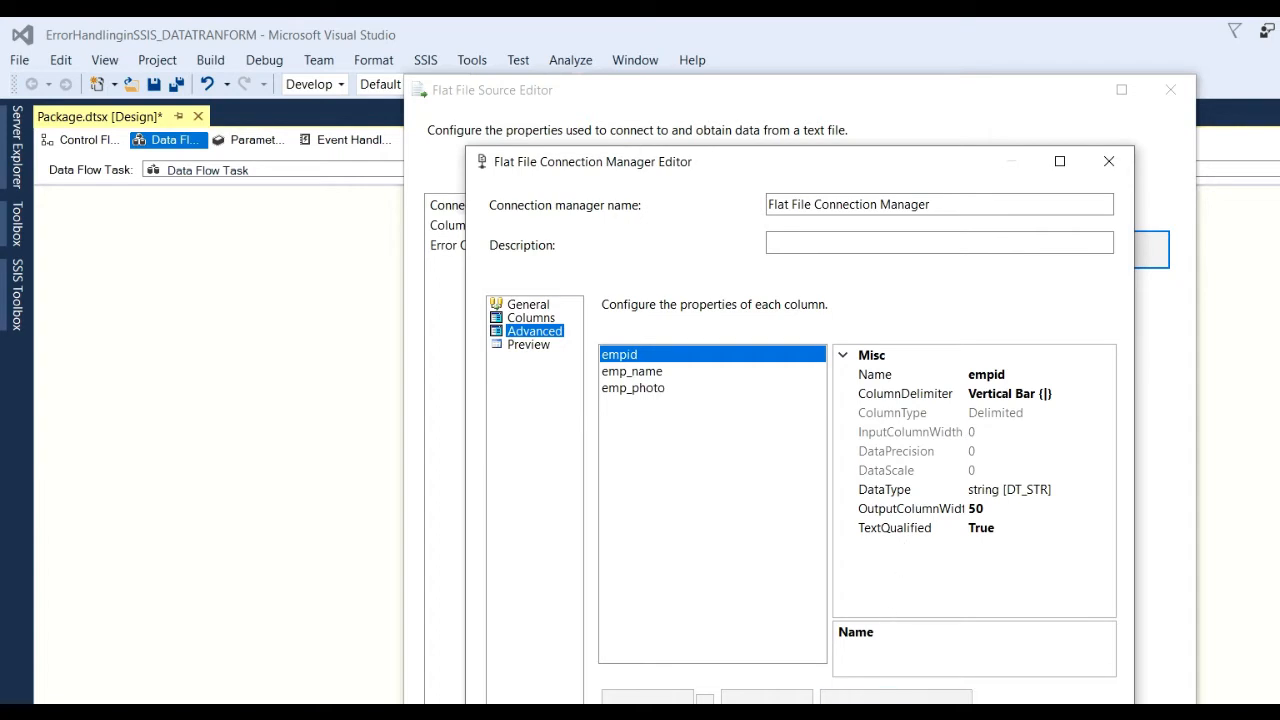
key(Return)
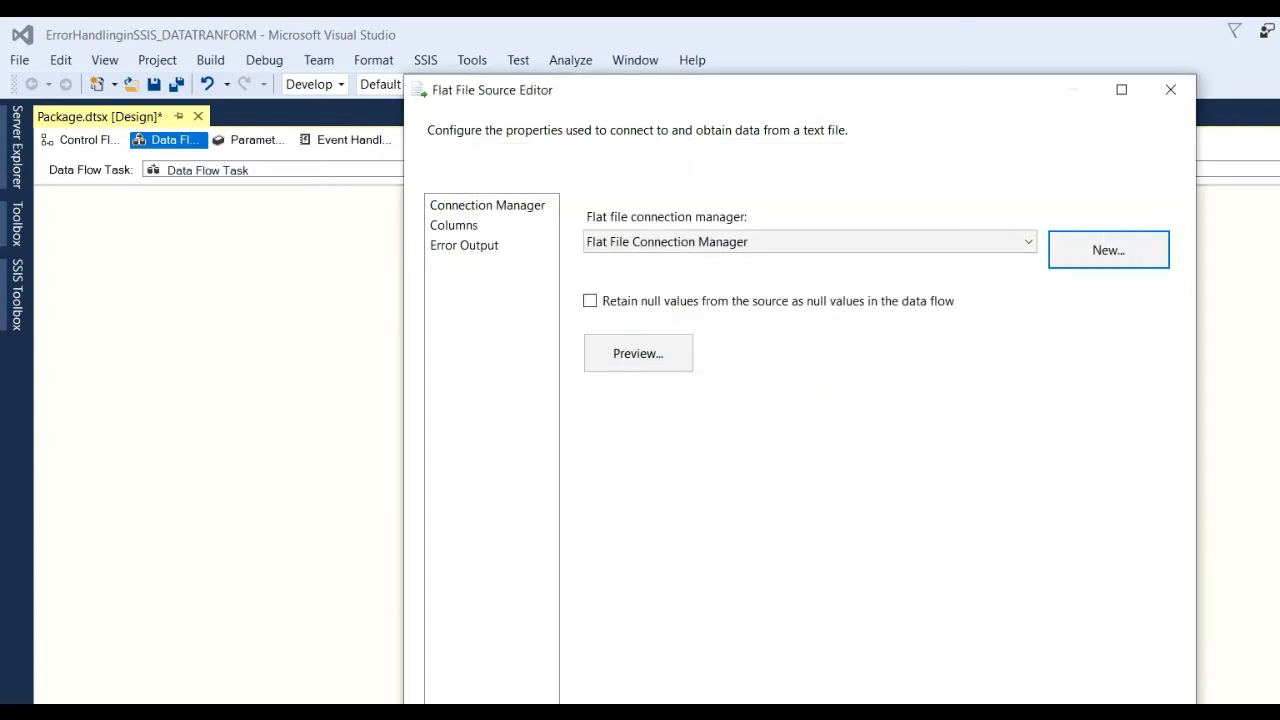
Preview the source data, check the column mappings and error output, then close the editor.
click(634, 366)
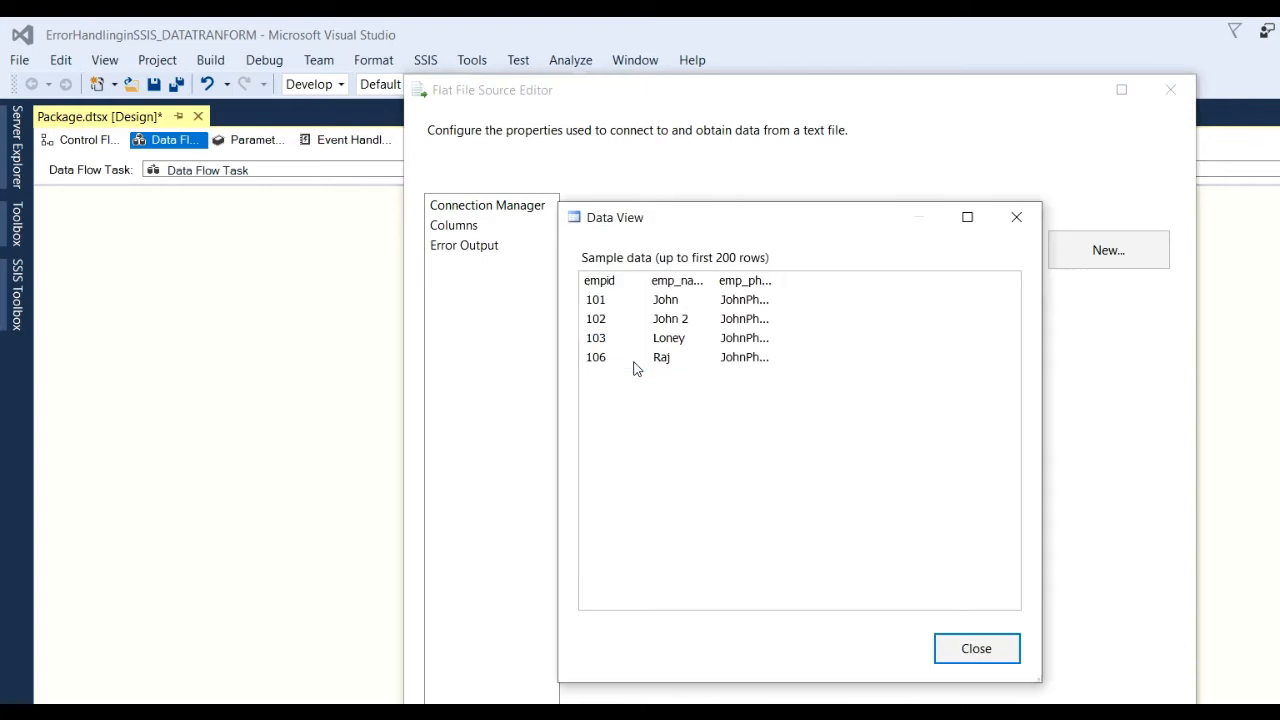
click(975, 649)
click(462, 228)
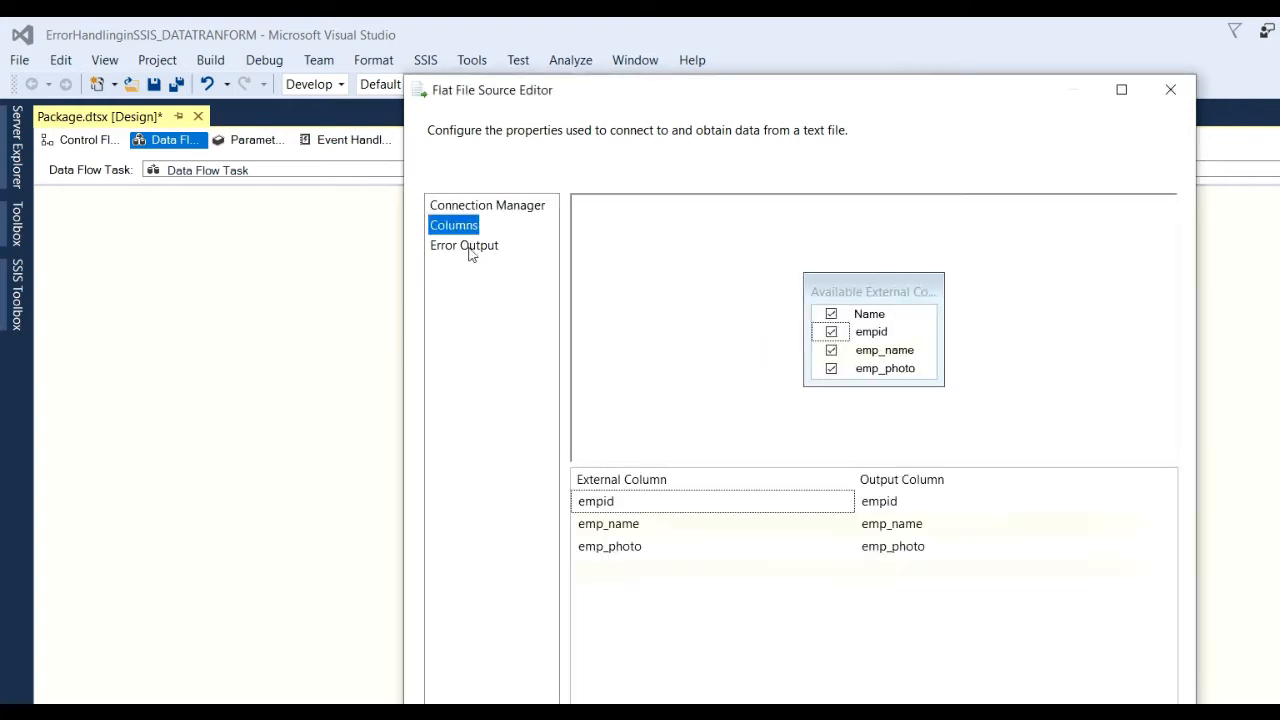
click(467, 247)
click(462, 226)
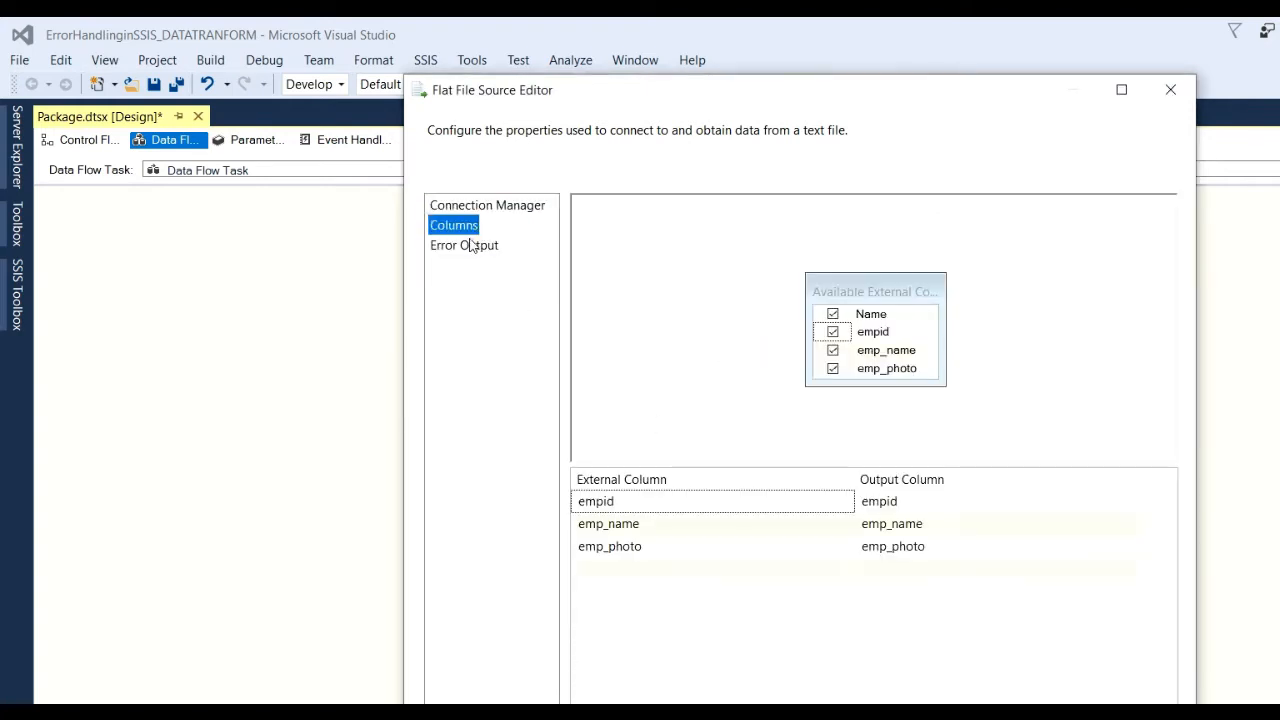
click(466, 246)
key(Escape)
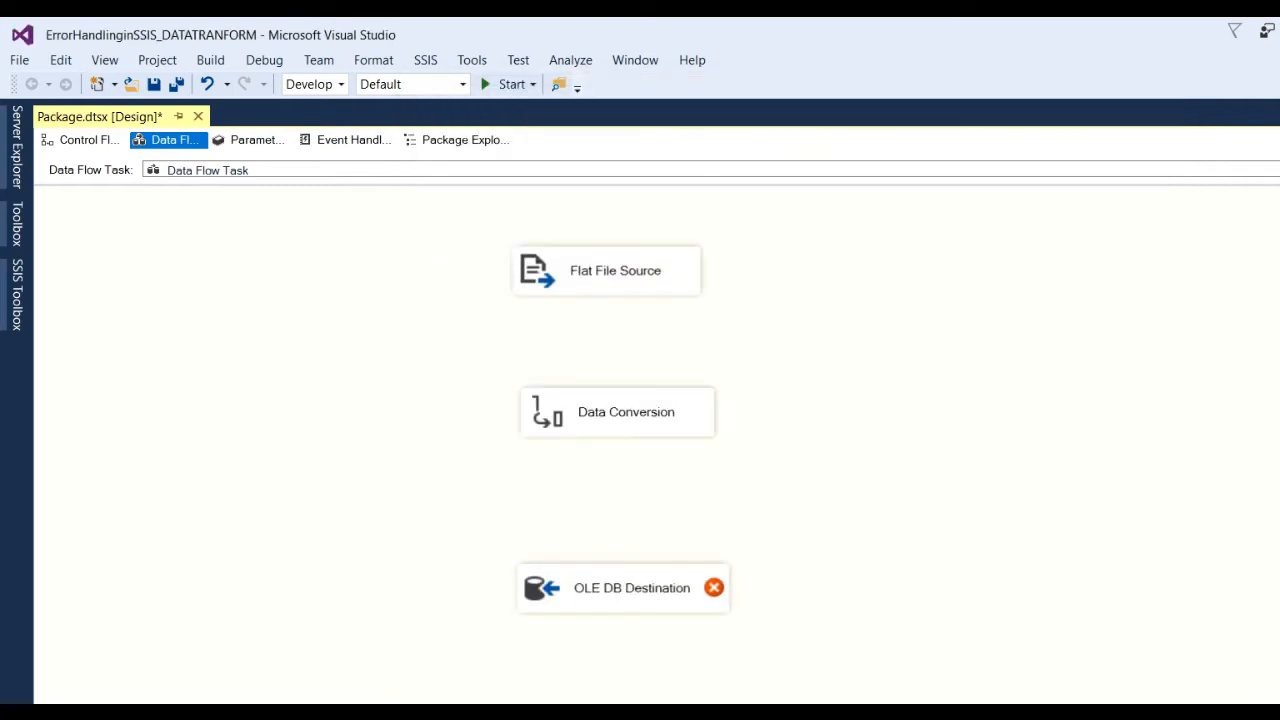
Connect Flat File Source to Data Conversion and select all input columns for conversion.
click(652, 288)
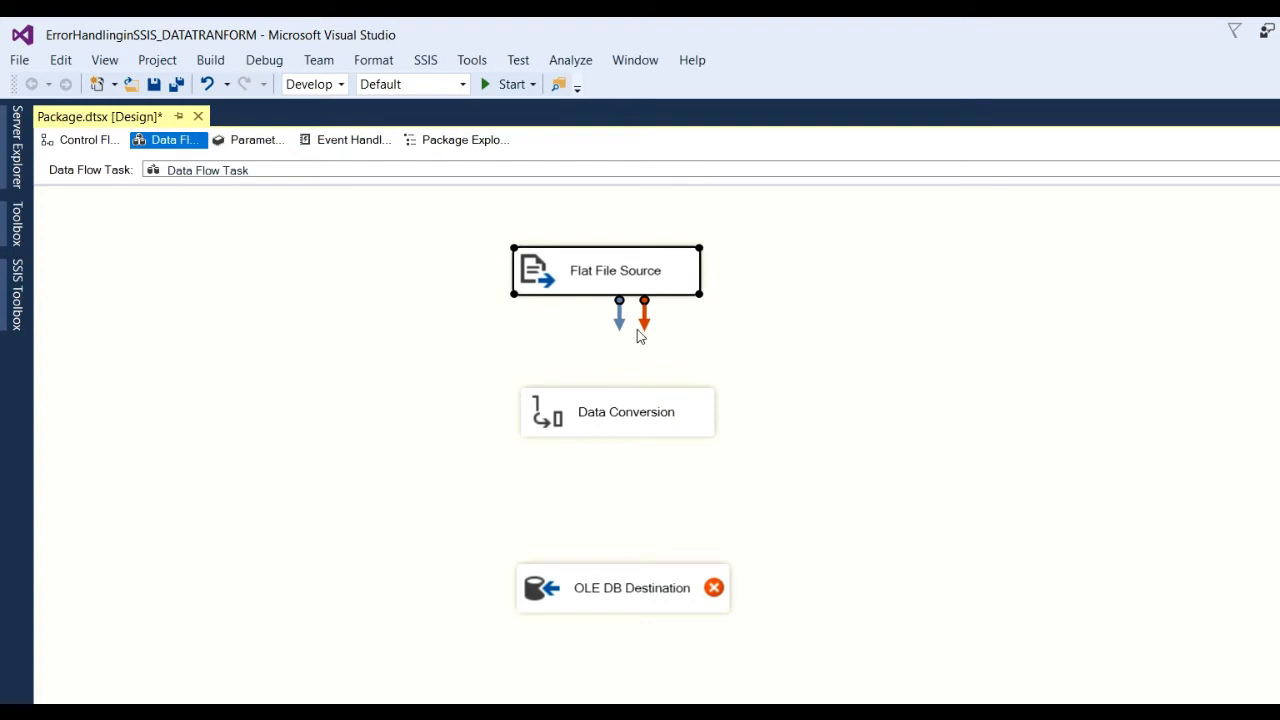
drag(620, 330, 595, 398)
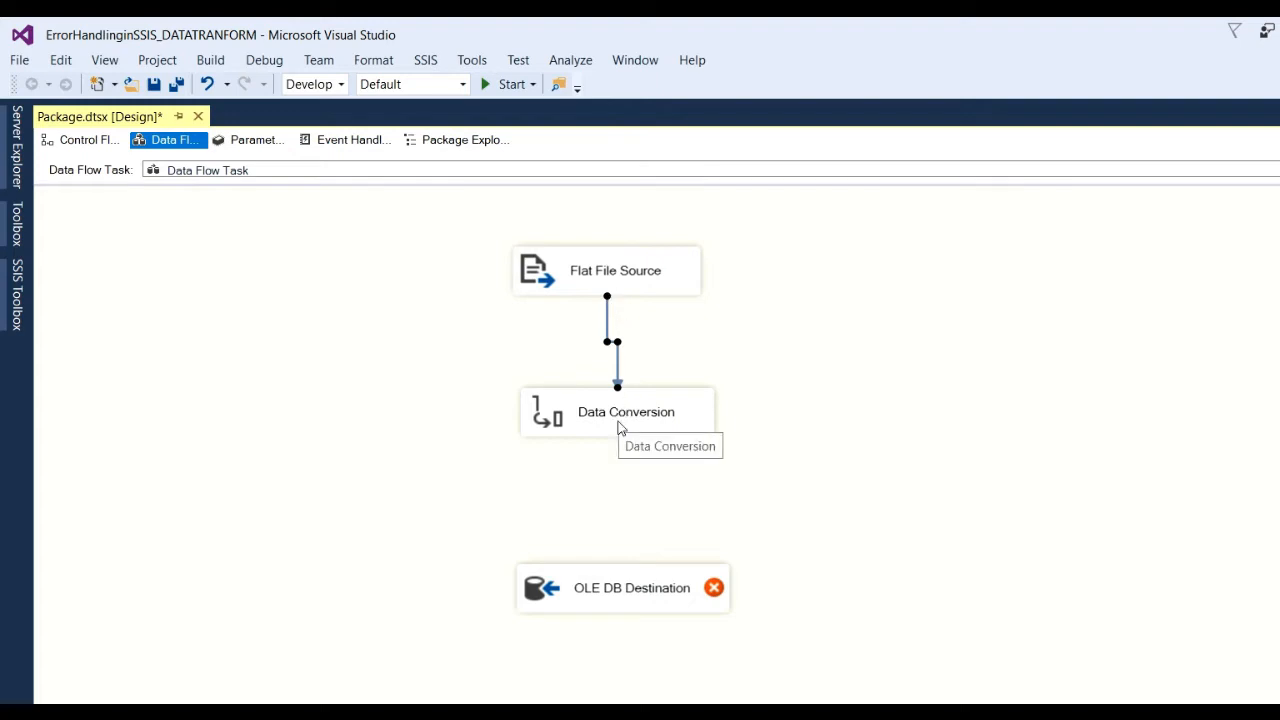
double_click(606, 421)
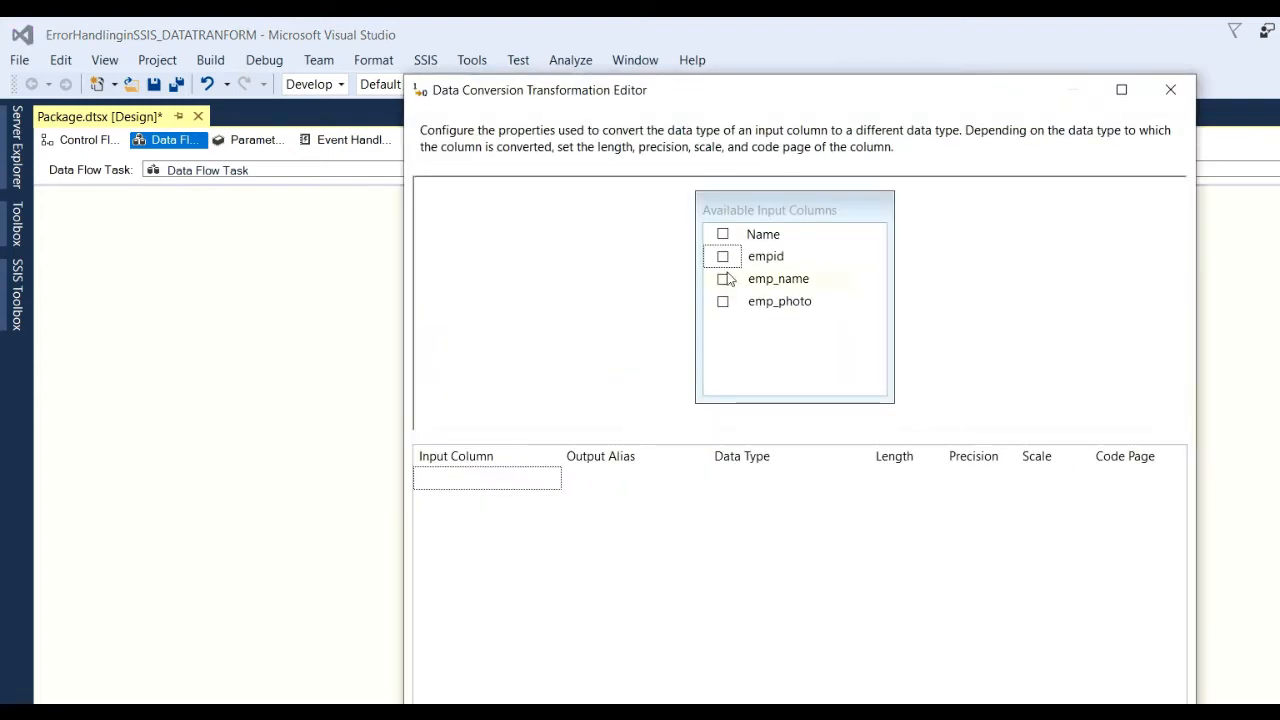
click(723, 235)
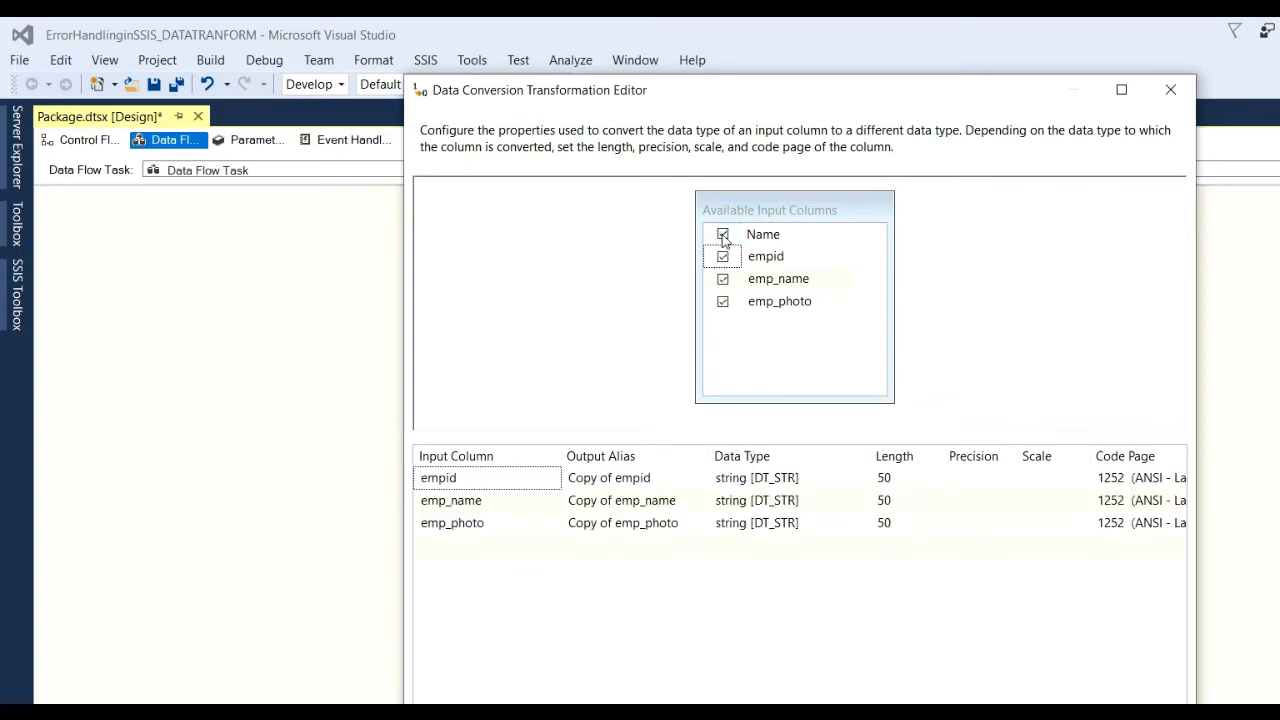
Remove 'Copy of ' from the empid, emp_name and emp_photo output aliases.
click(620, 478)
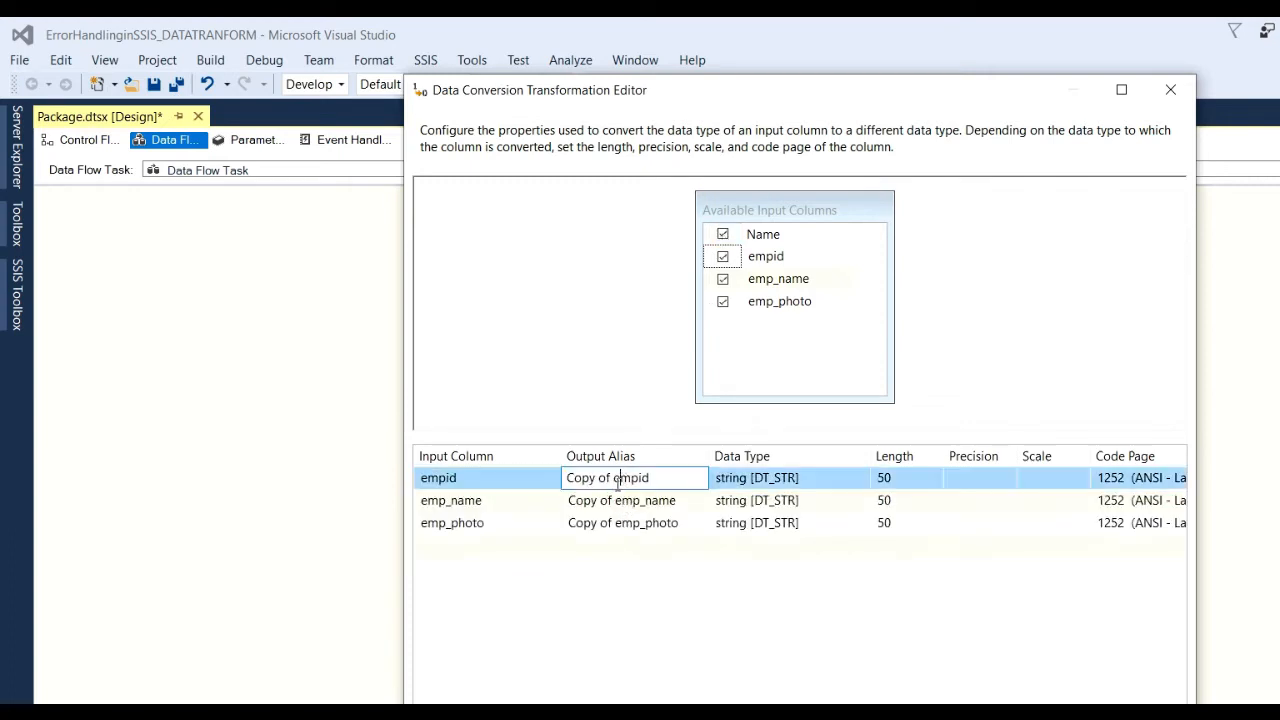
drag(615, 478, 524, 455)
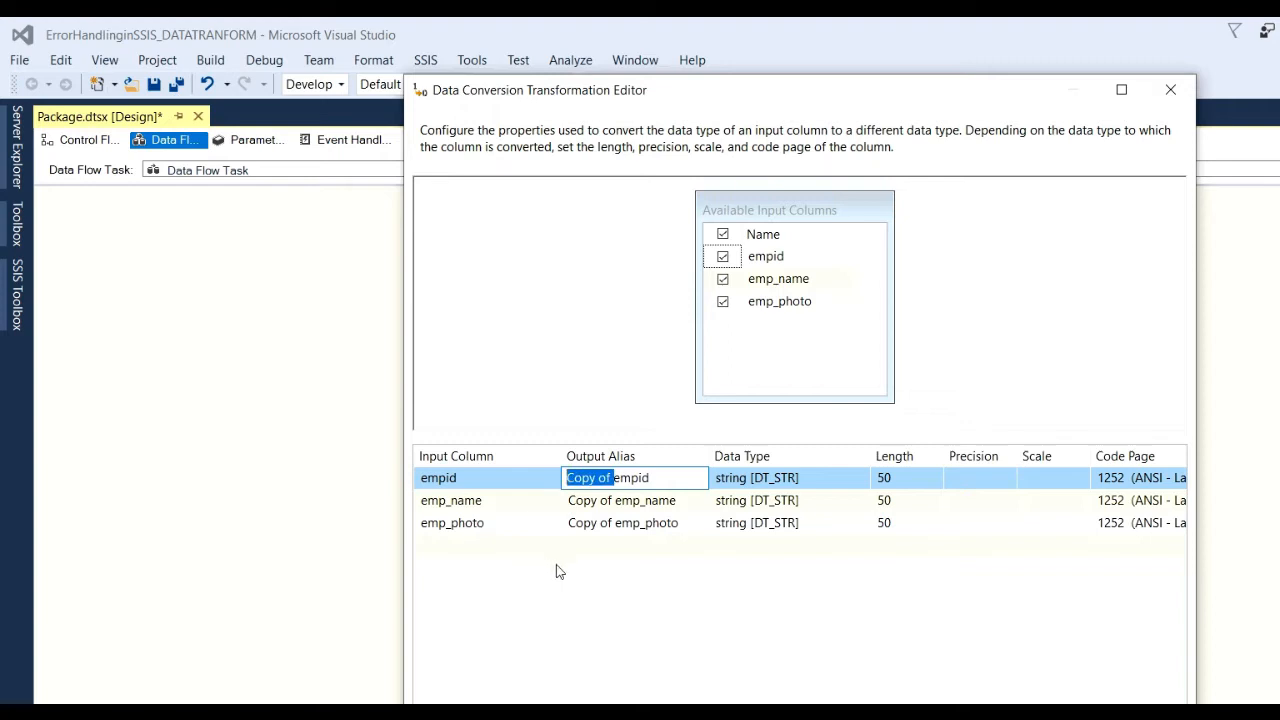
key(Delete)
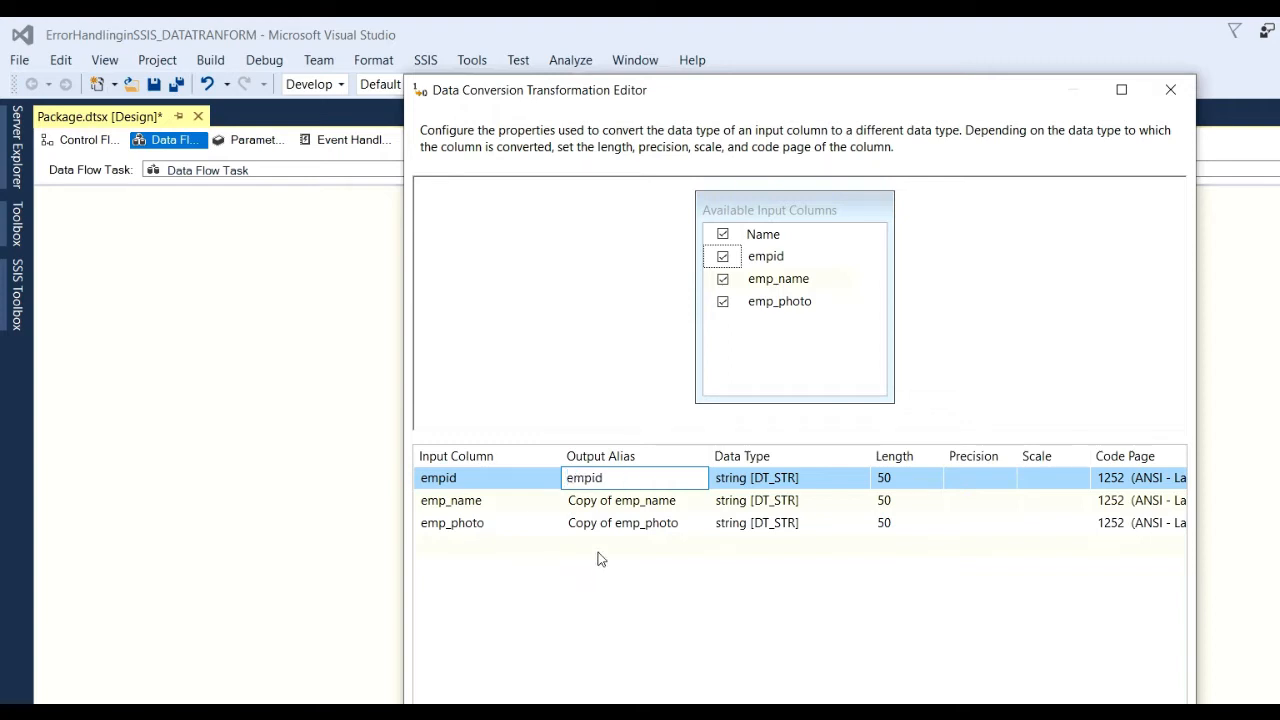
click(613, 500)
drag(613, 500, 506, 488)
key(Delete)
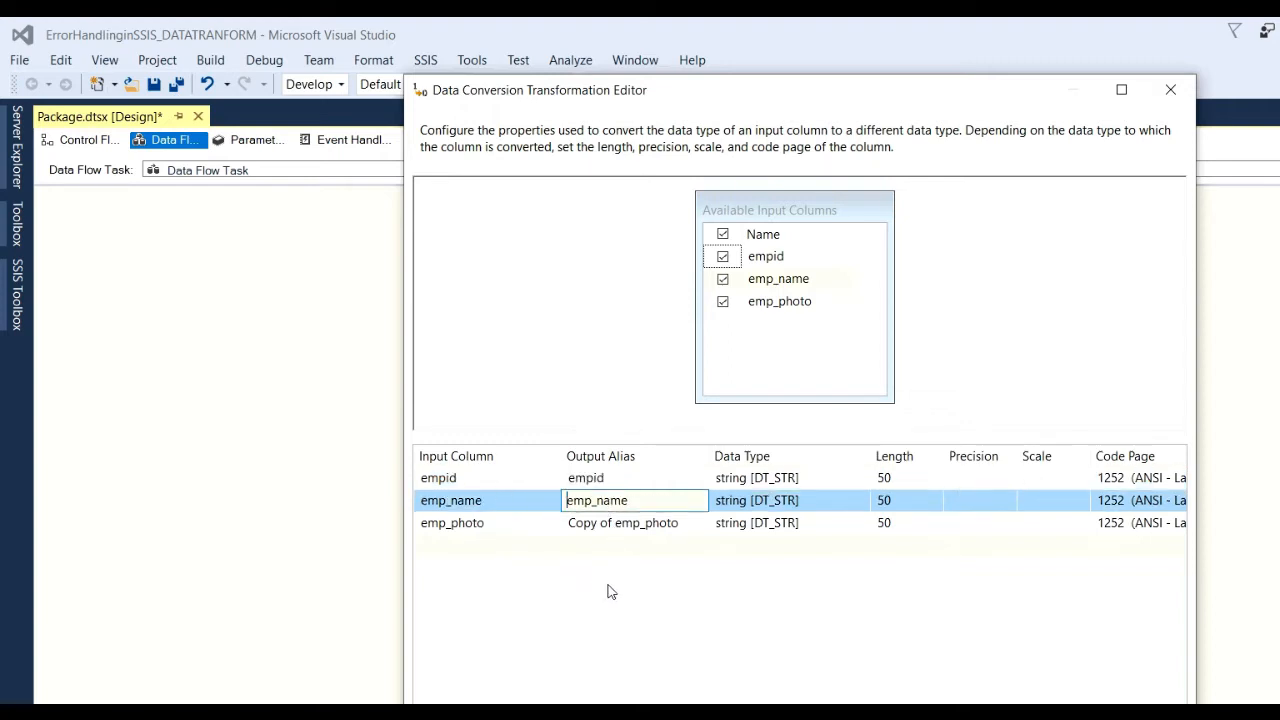
click(608, 530)
drag(612, 525, 474, 508)
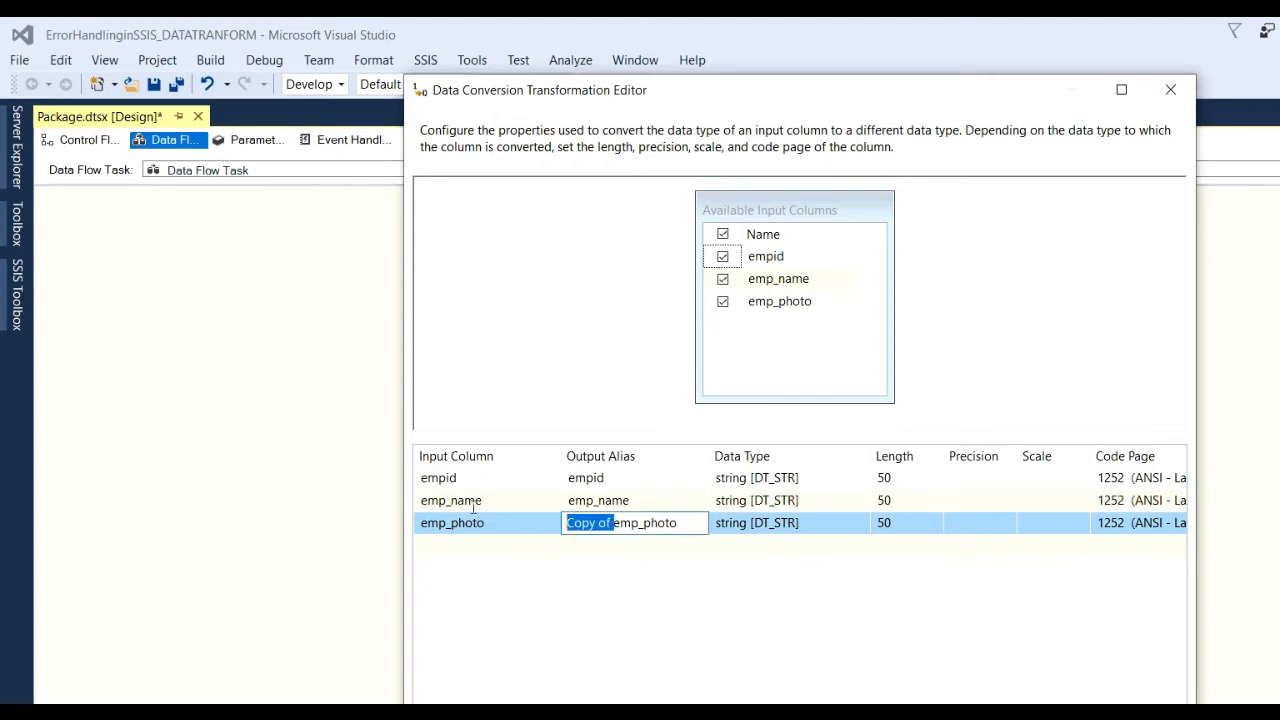
key(Delete)
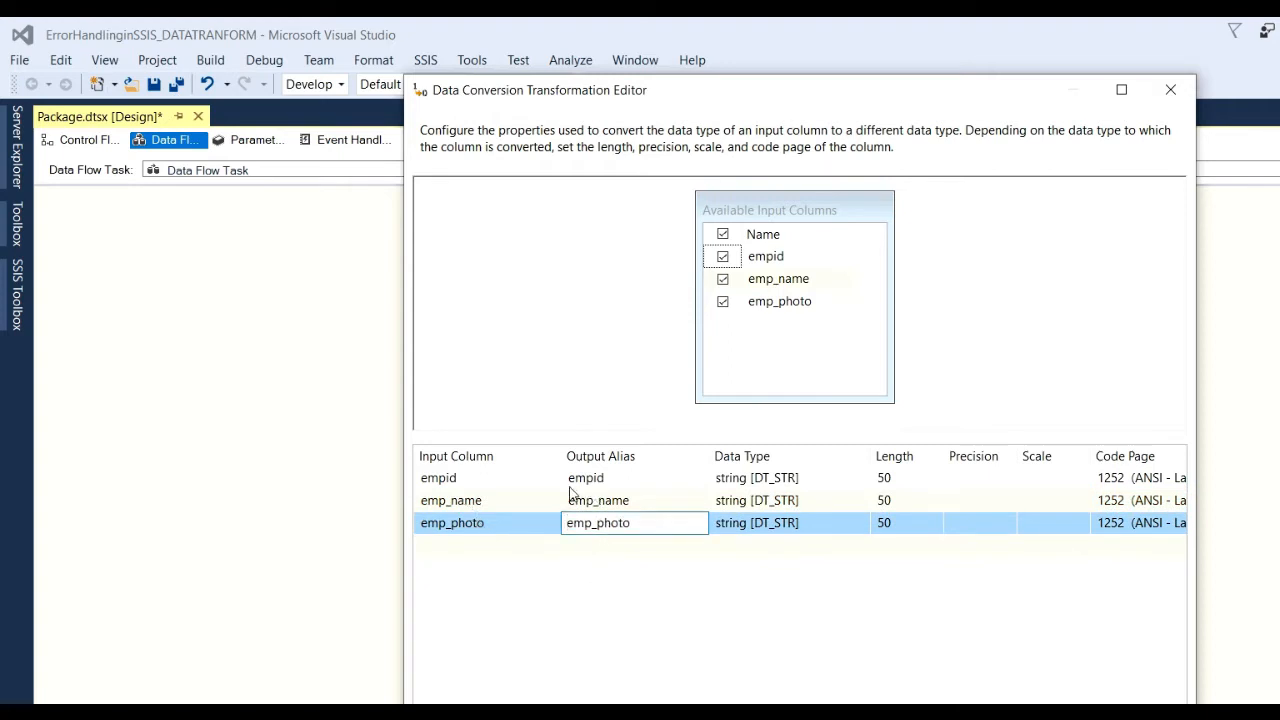
click(760, 482)
Set empid's data type to single-byte signed integer [DT_I1] and confirm the conversion.
click(859, 482)
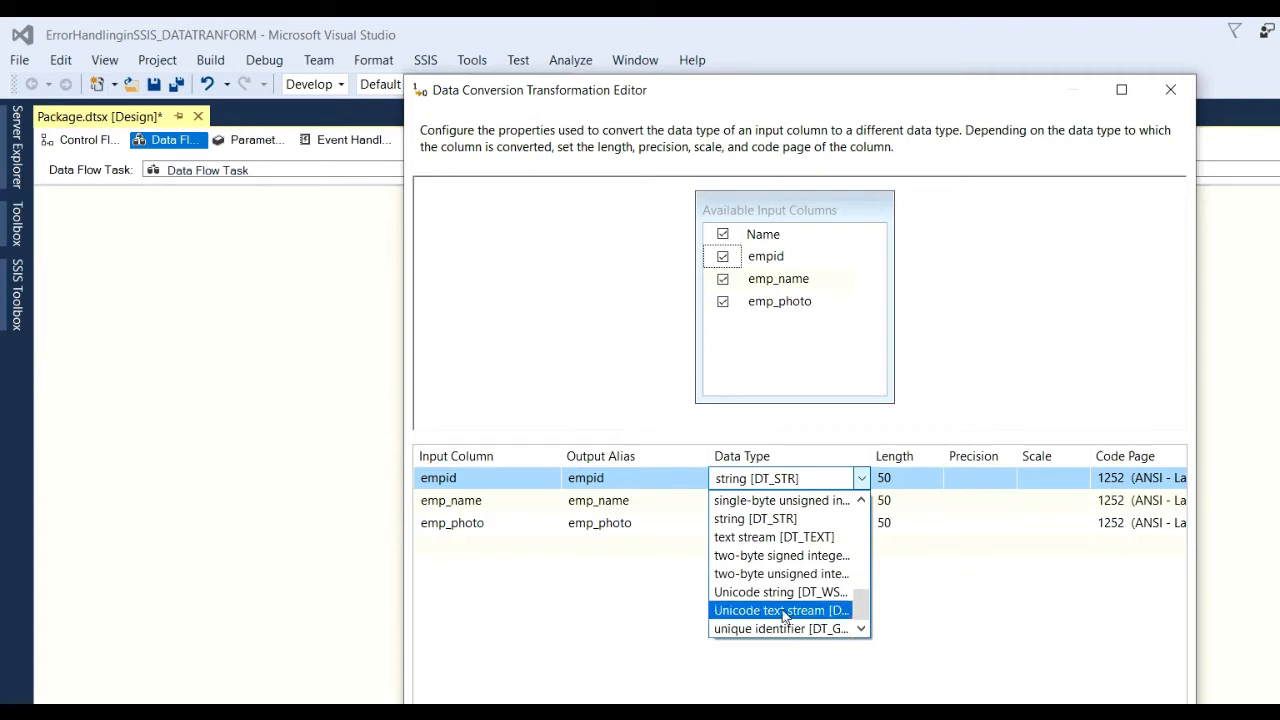
drag(862, 607, 862, 593)
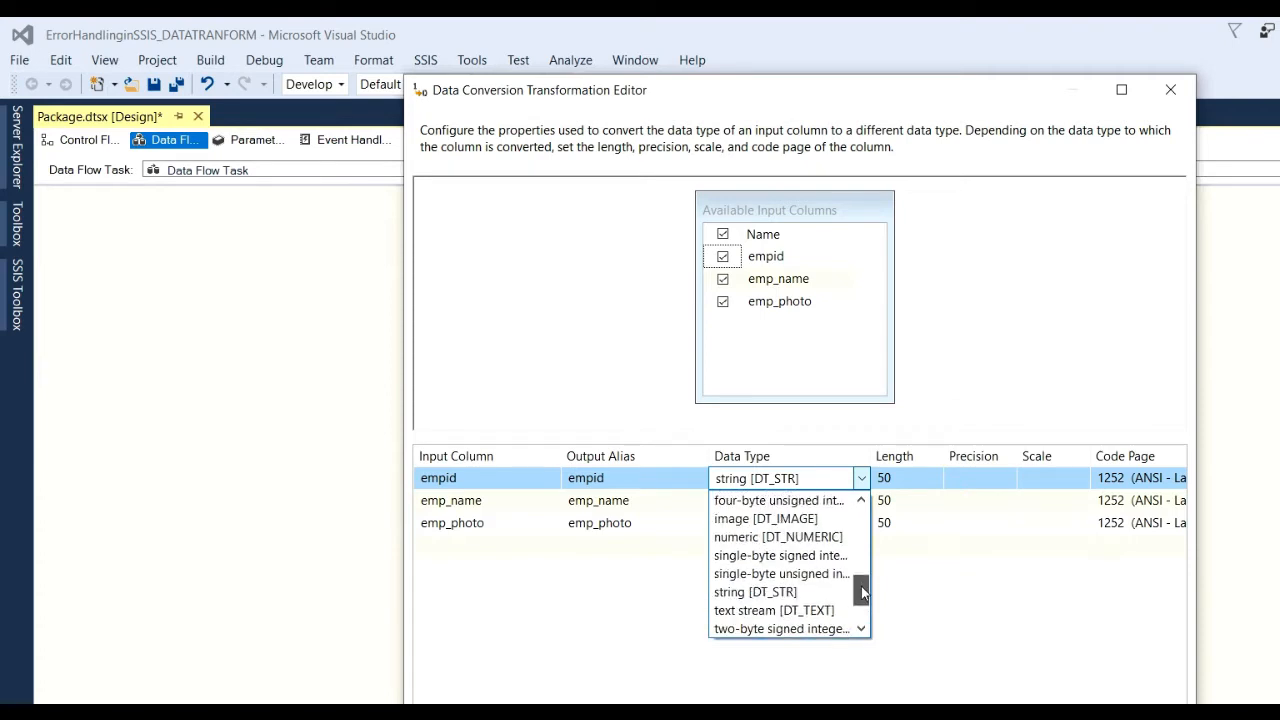
click(799, 555)
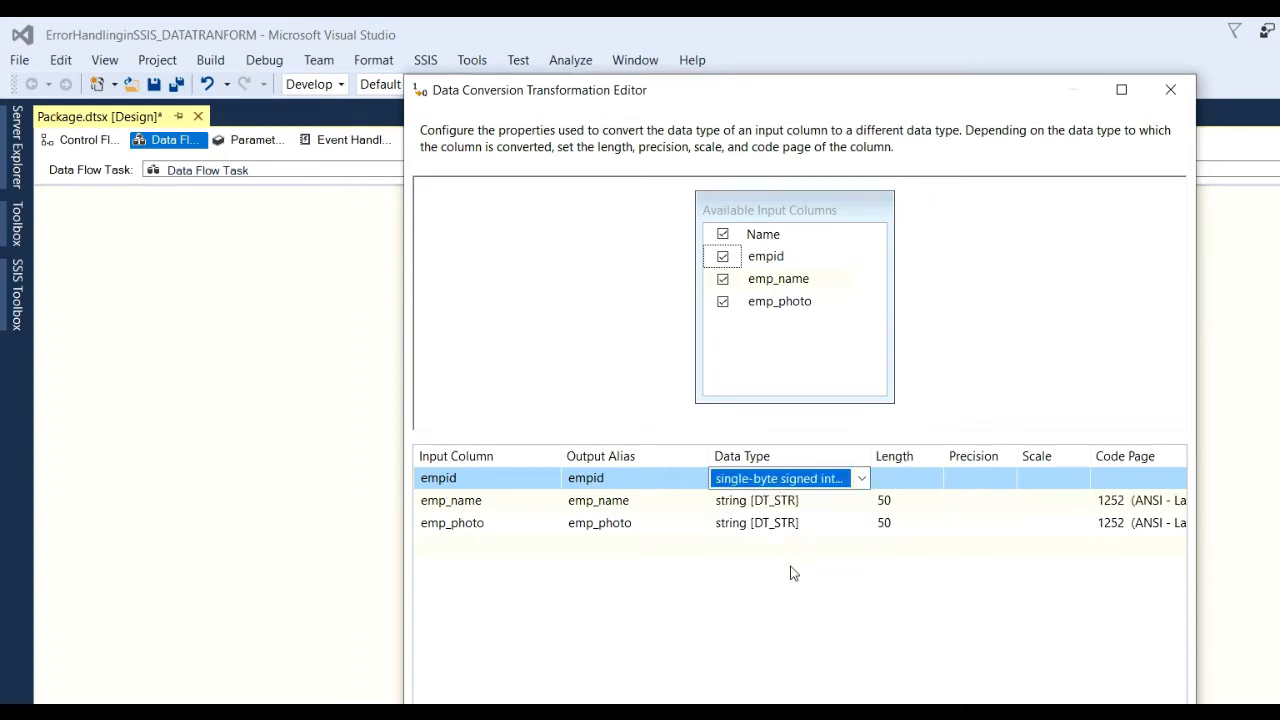
click(1124, 94)
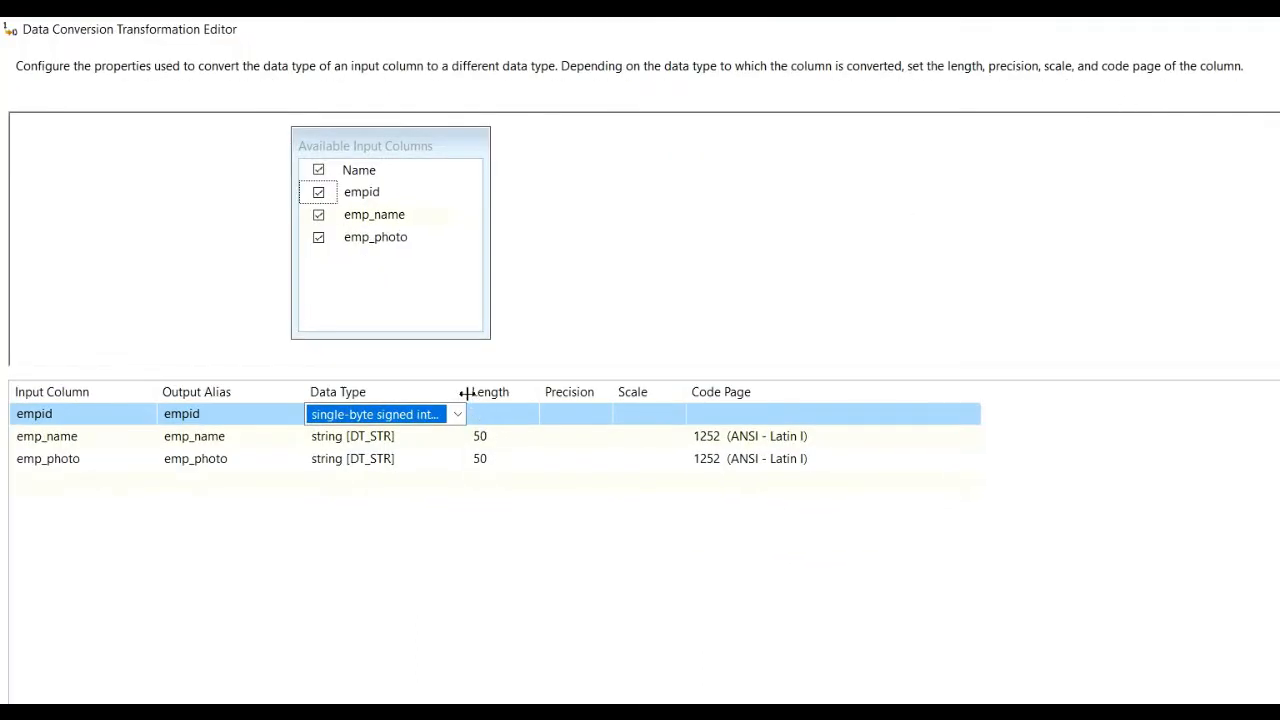
drag(467, 393, 624, 413)
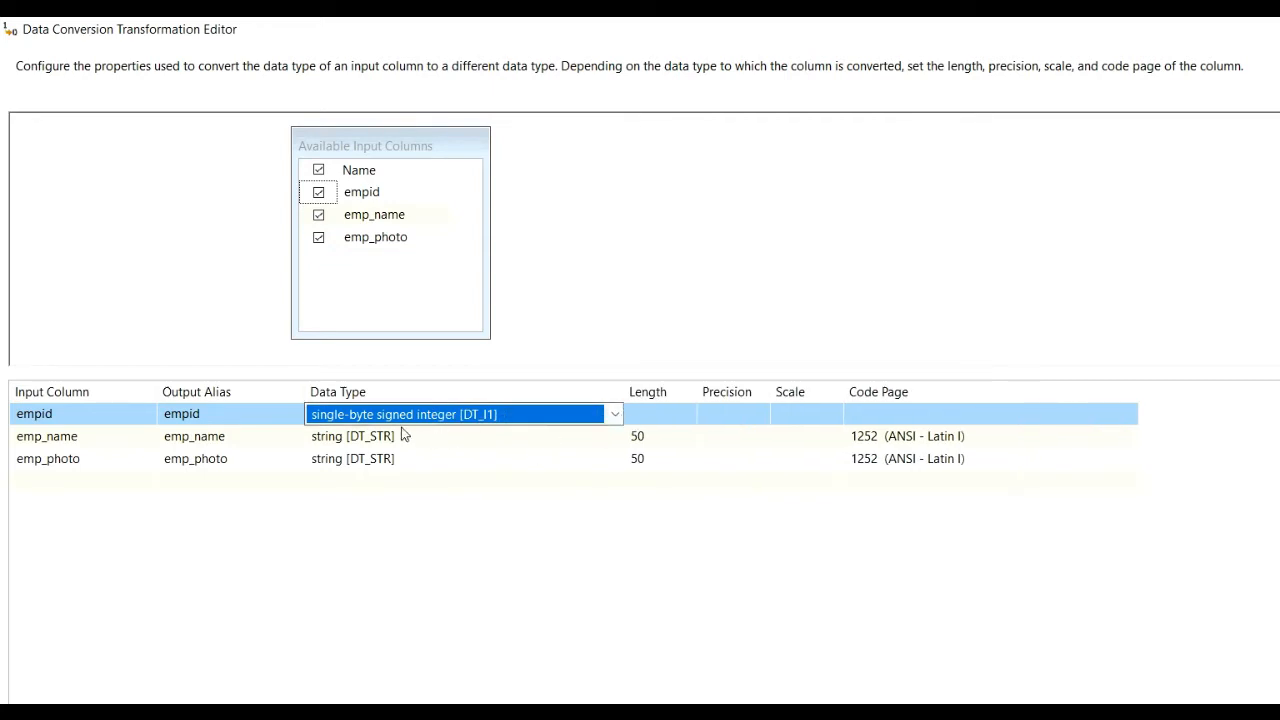
click(616, 414)
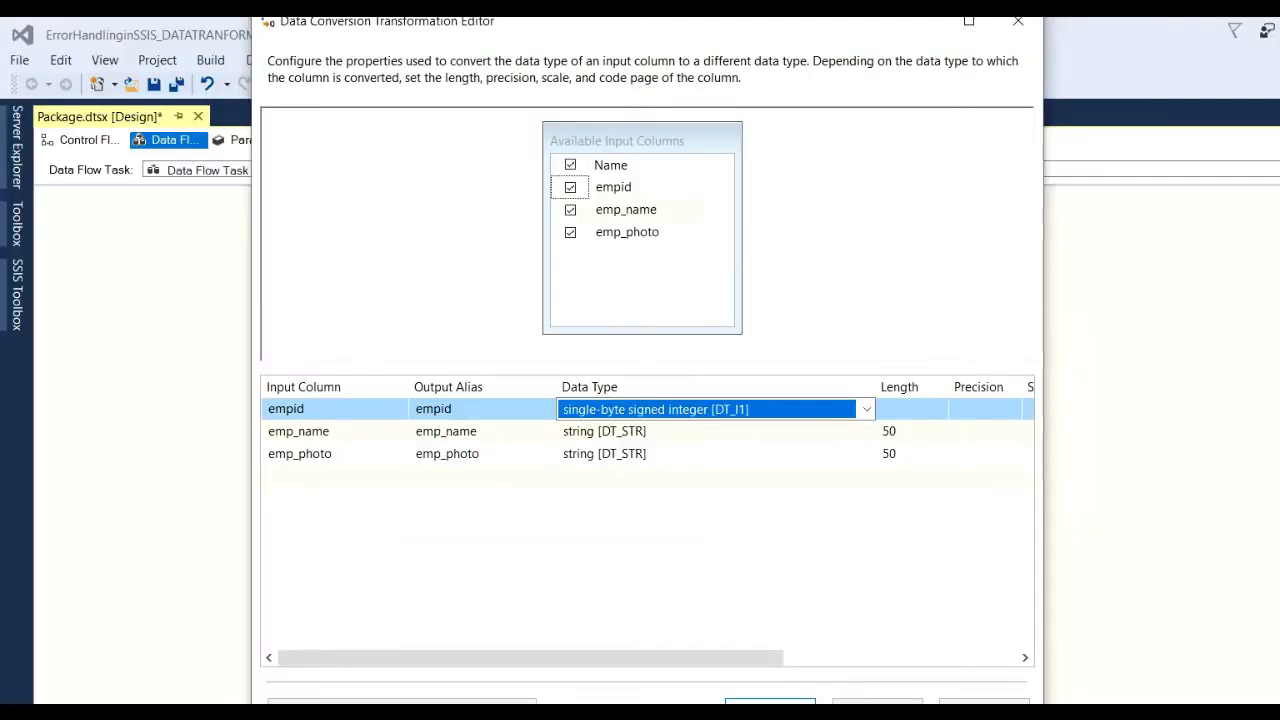
key(Return)
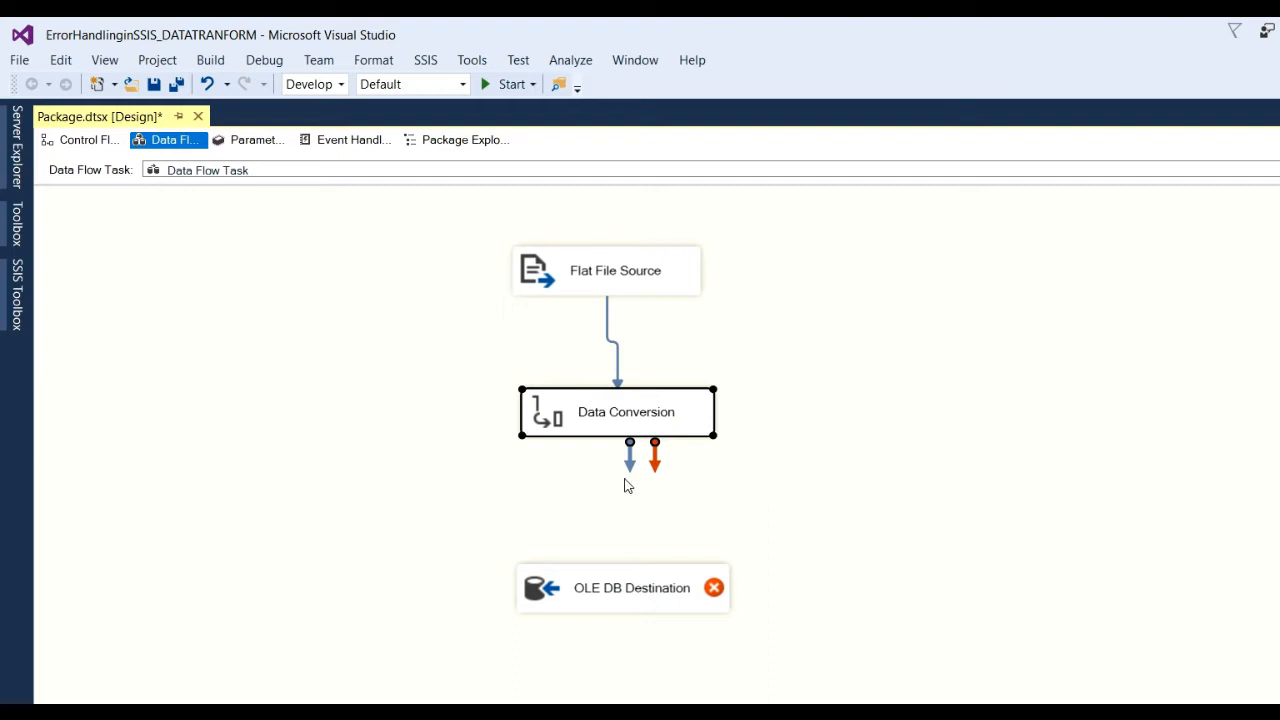
Link Data Conversion's output to the OLE DB Destination and open the destination editor.
drag(630, 476, 607, 568)
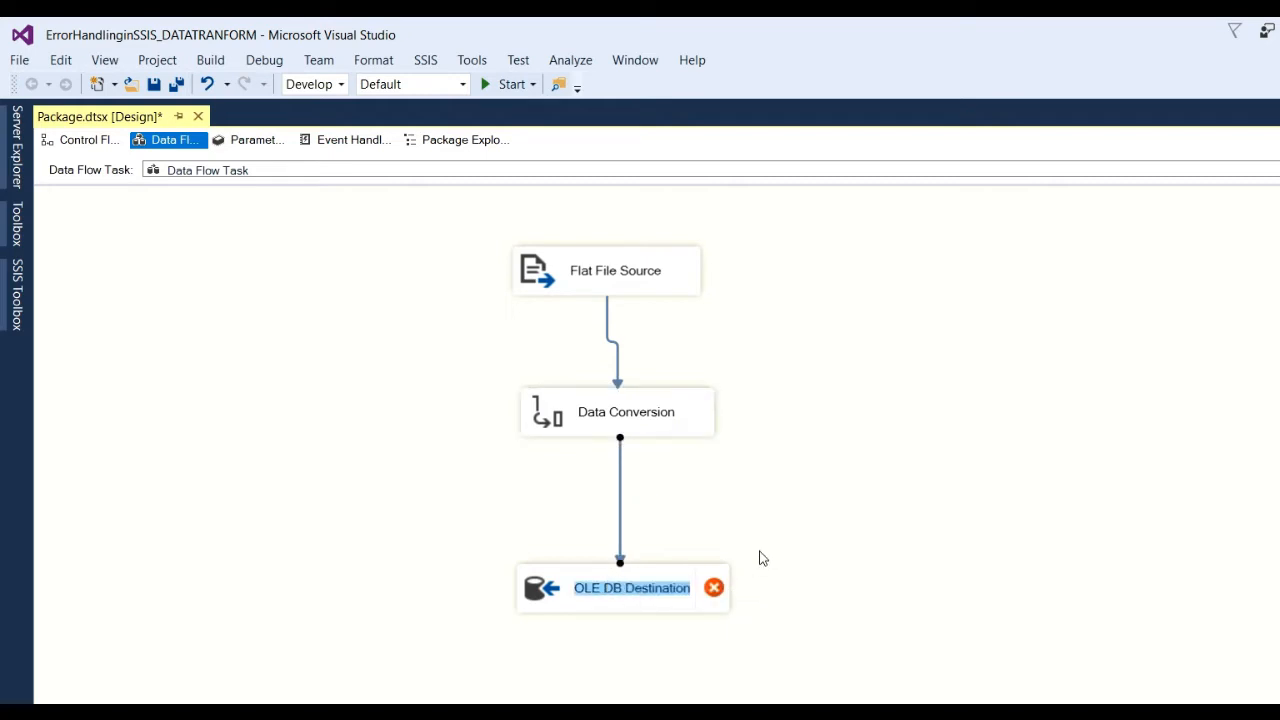
click(798, 557)
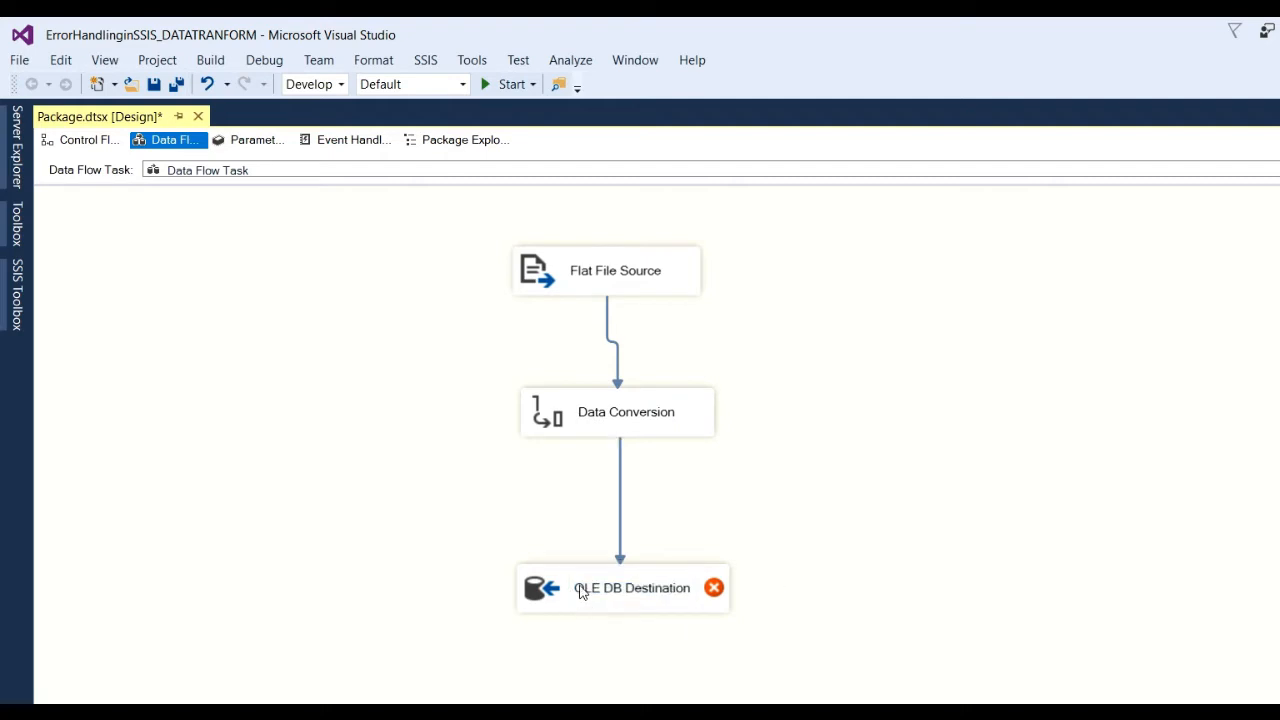
mouse_move(587, 591)
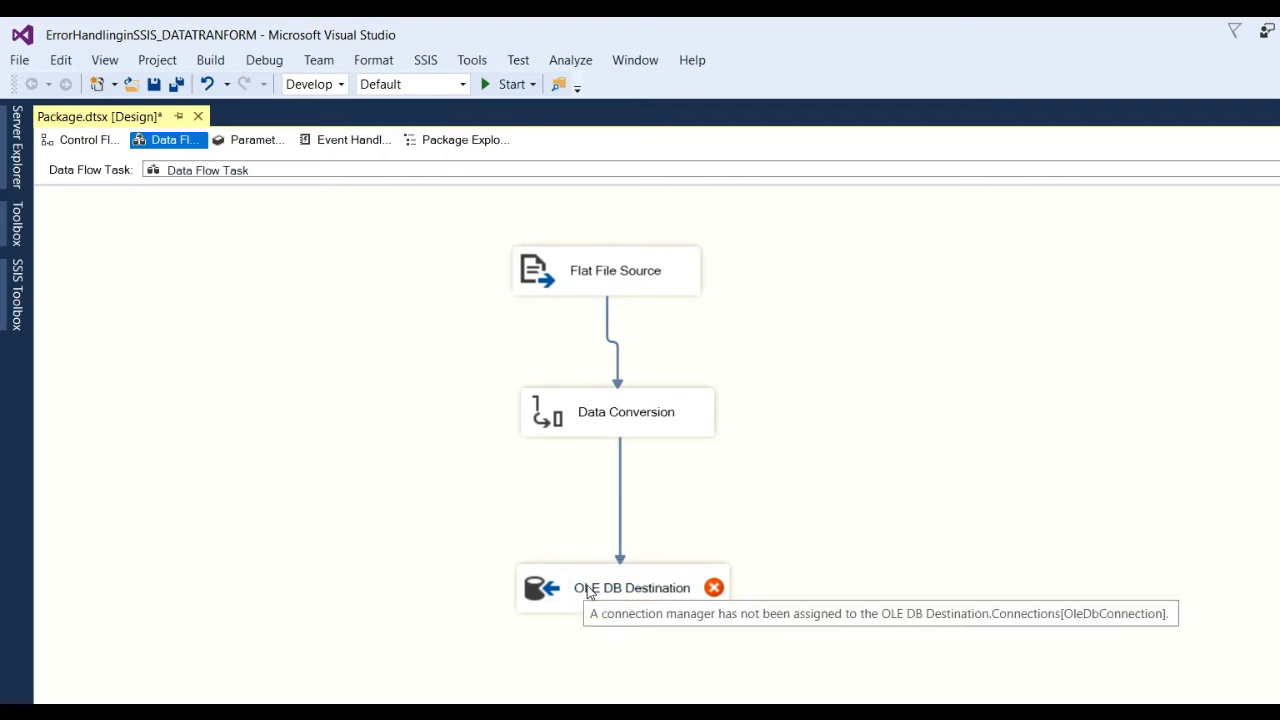
double_click(587, 591)
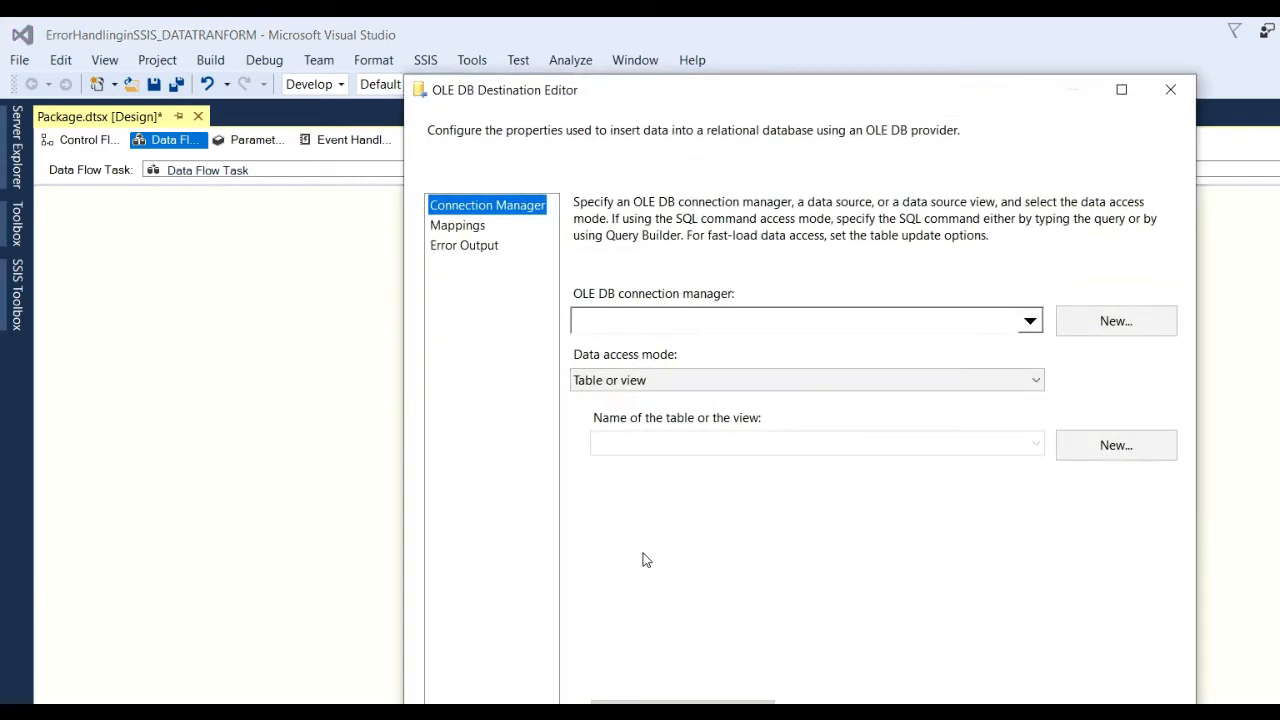
Delete the old TestSample connection, begin a new OLE DB connection, and show the desktop.
click(1130, 322)
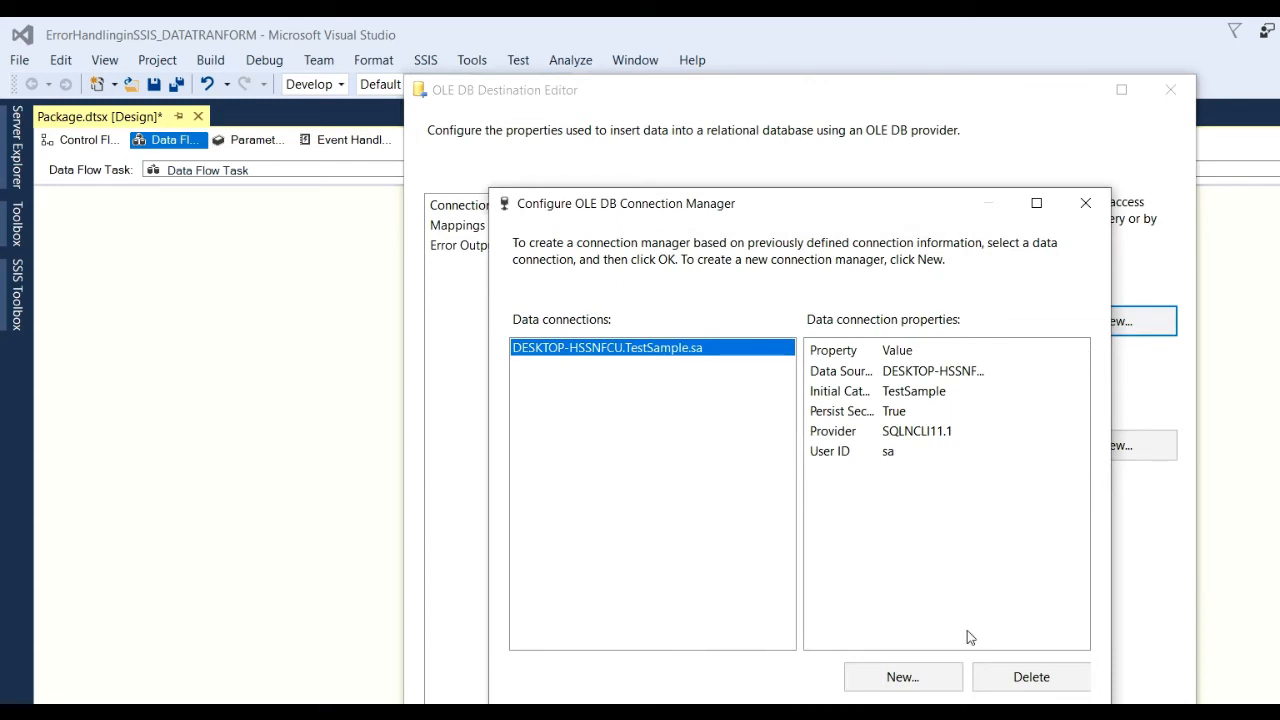
click(1045, 679)
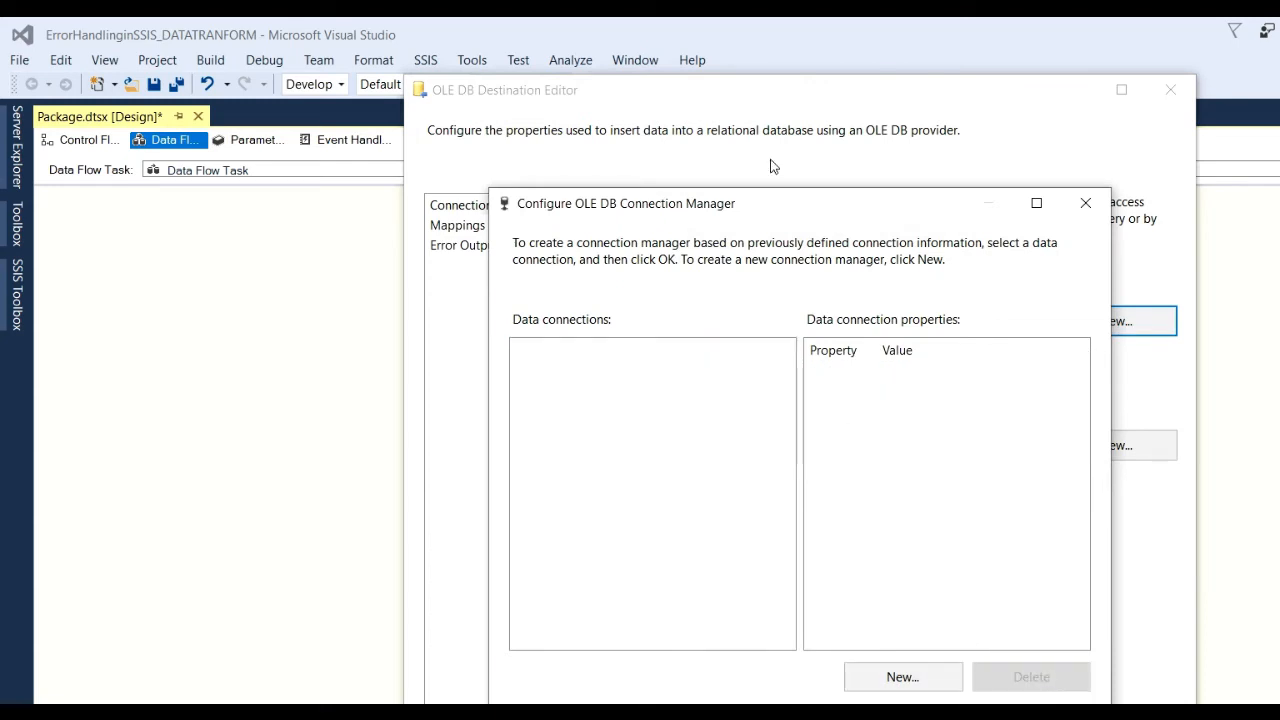
drag(765, 218, 682, 202)
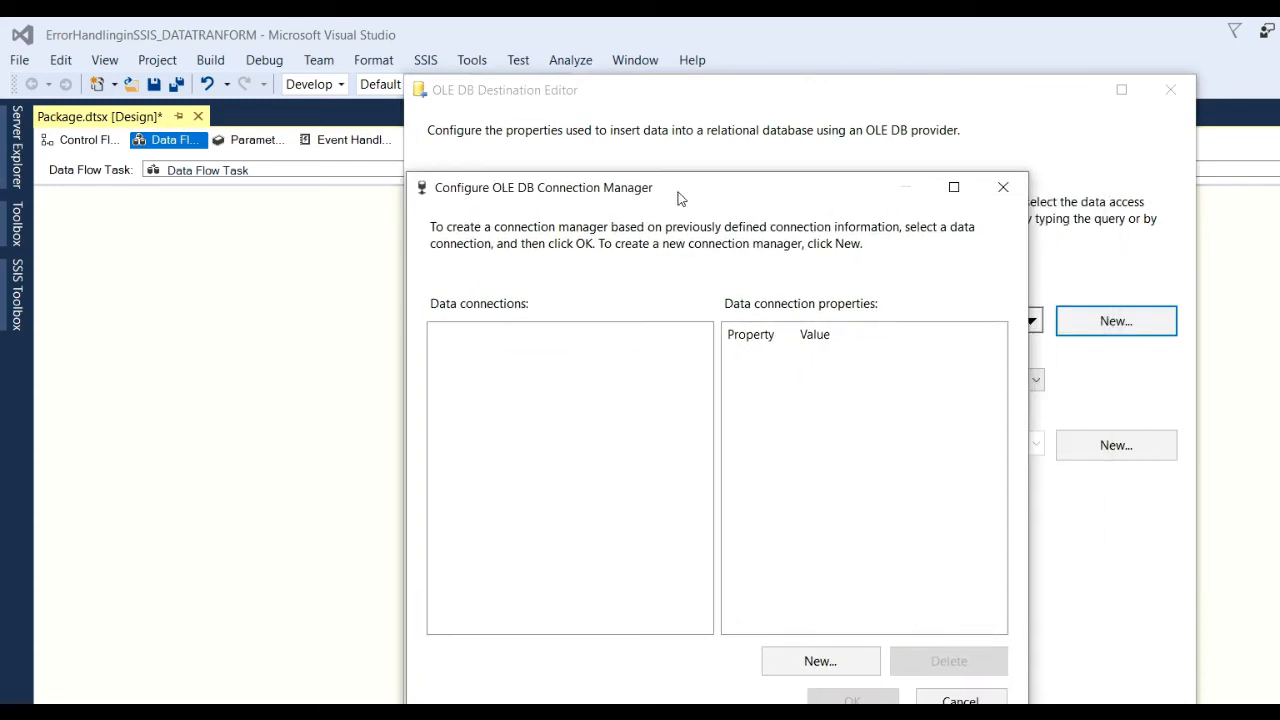
click(821, 662)
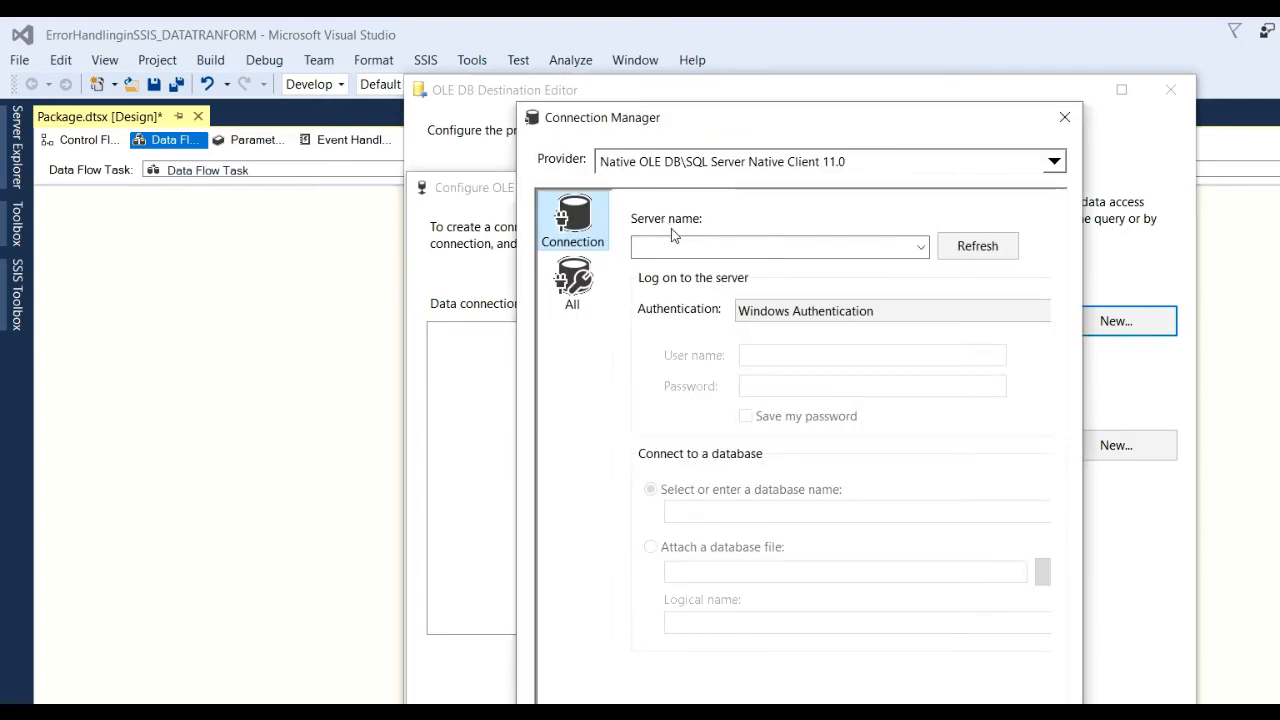
key(super+d)
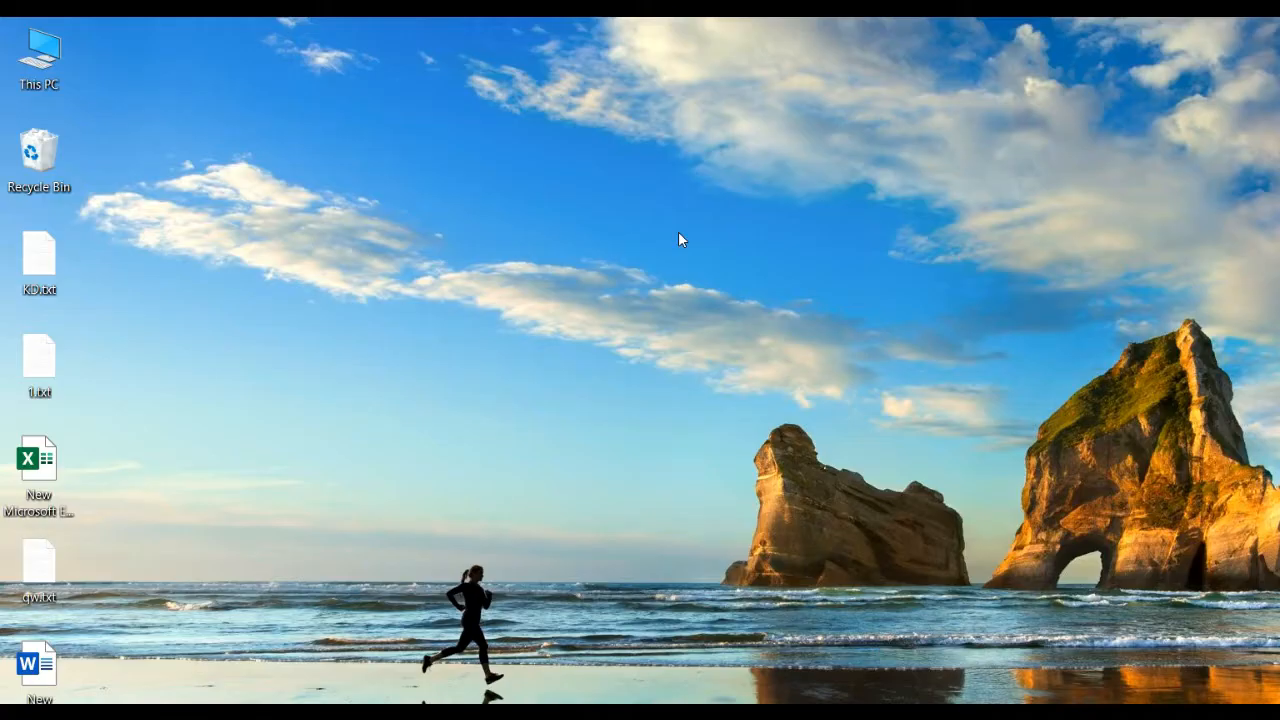
Copy the device name DESKTOP-HSSNFCU from This PC's About page and return to the Server name box.
right_click(56, 42)
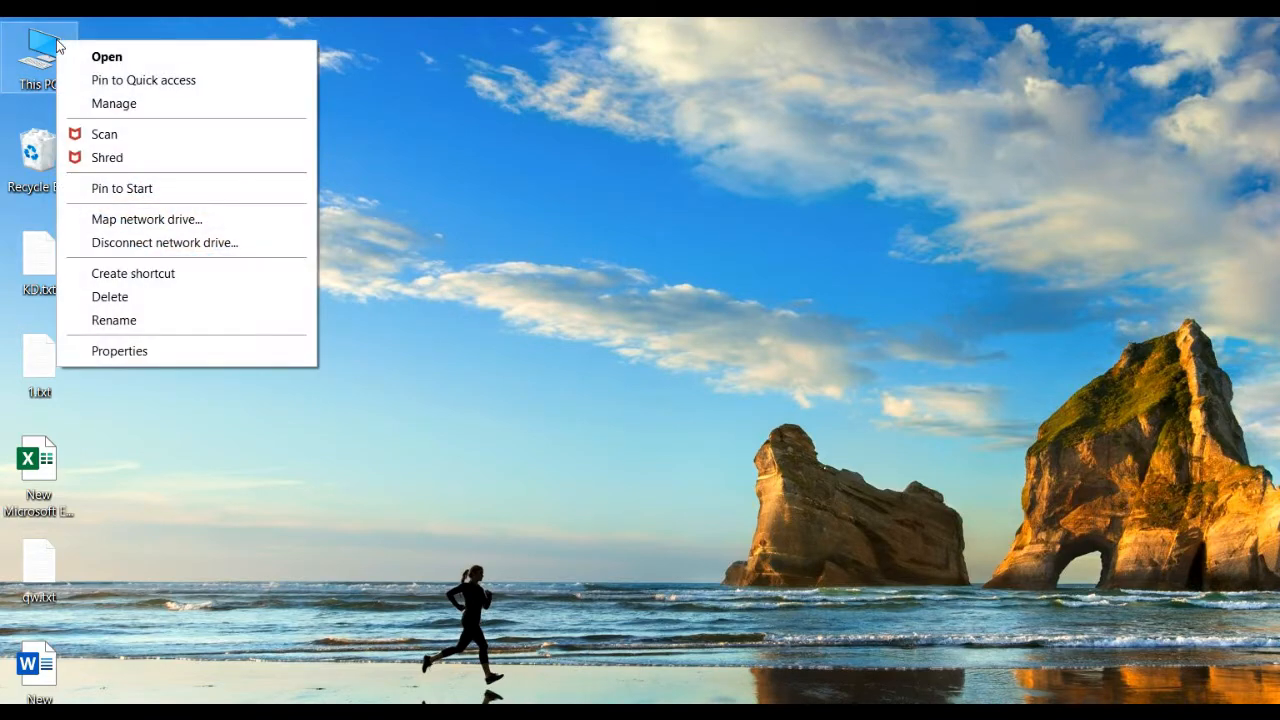
click(175, 352)
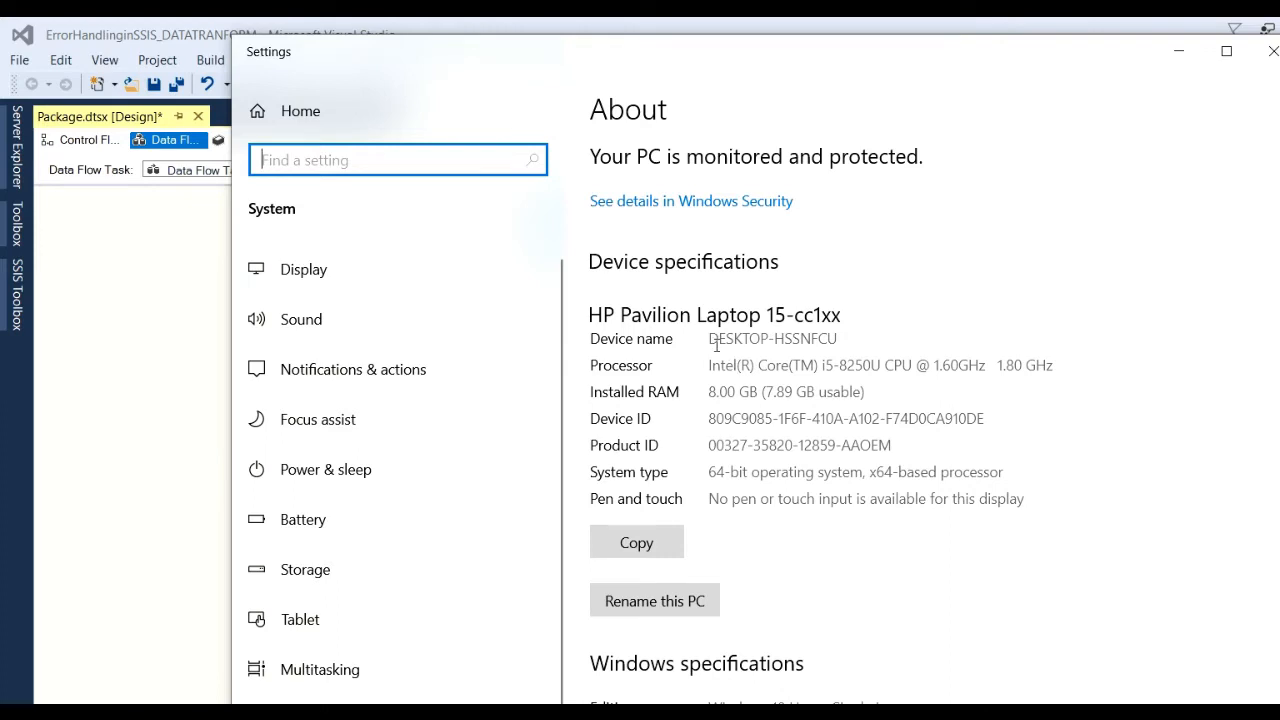
drag(711, 340, 862, 335)
key(ctrl+c)
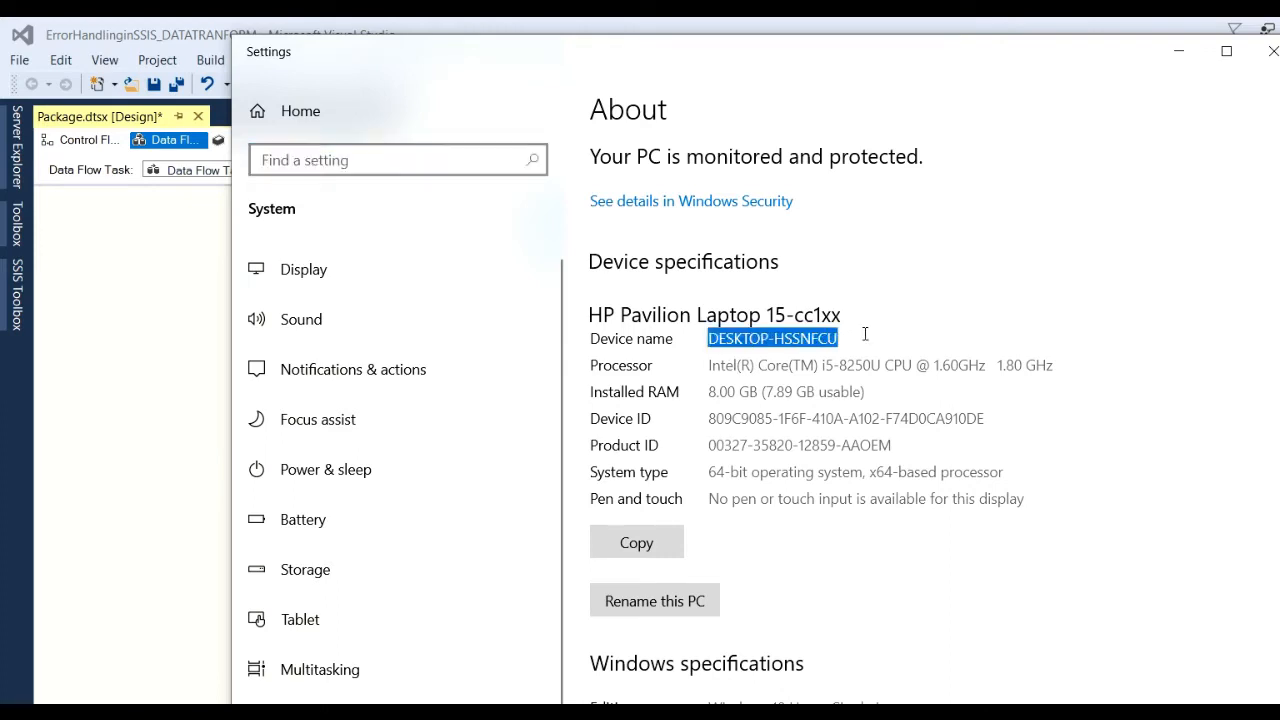
click(1272, 51)
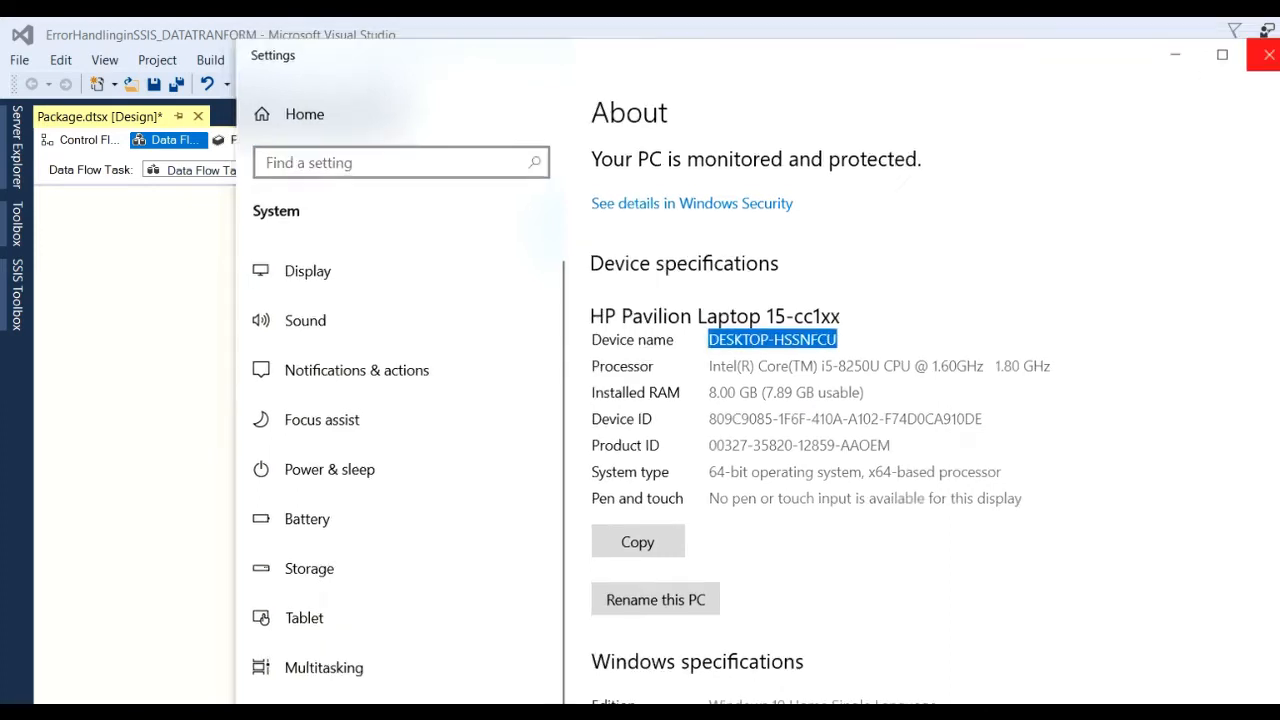
click(661, 245)
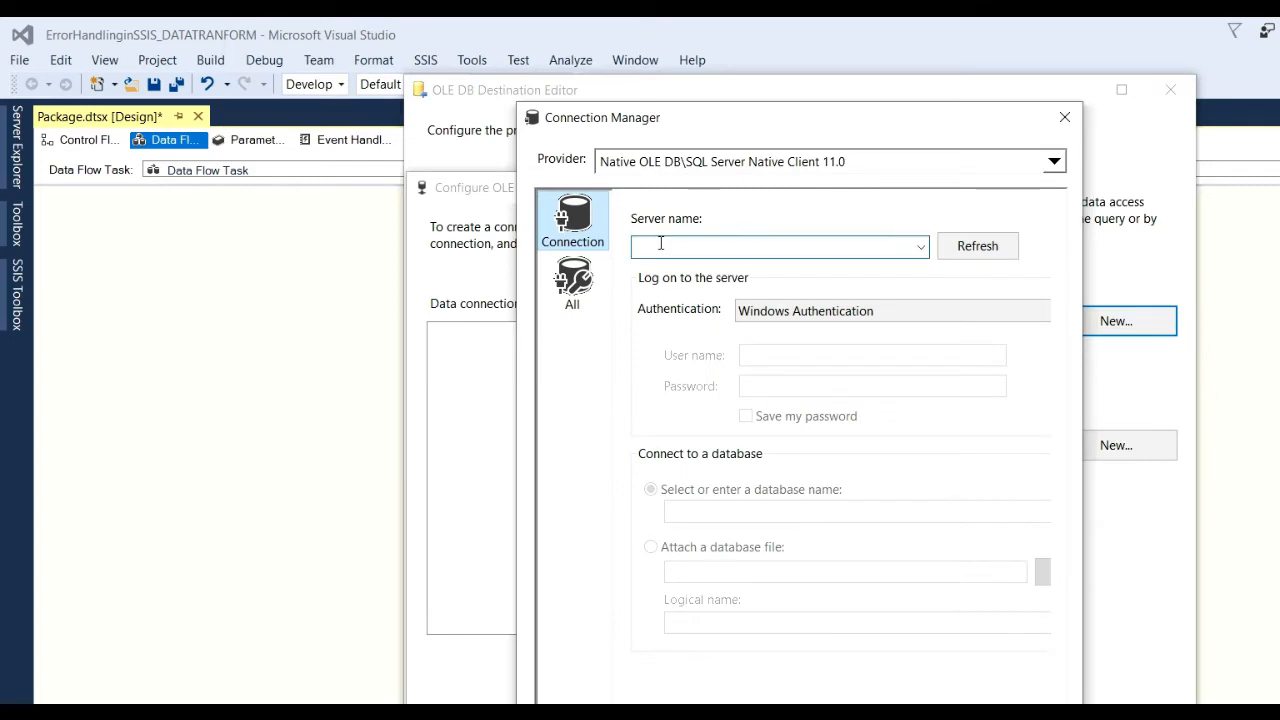
Set server DESKTOP-HSSNFCU with SQL Server Authentication, user name sa and the account password.
key(ctrl+v)
click(903, 311)
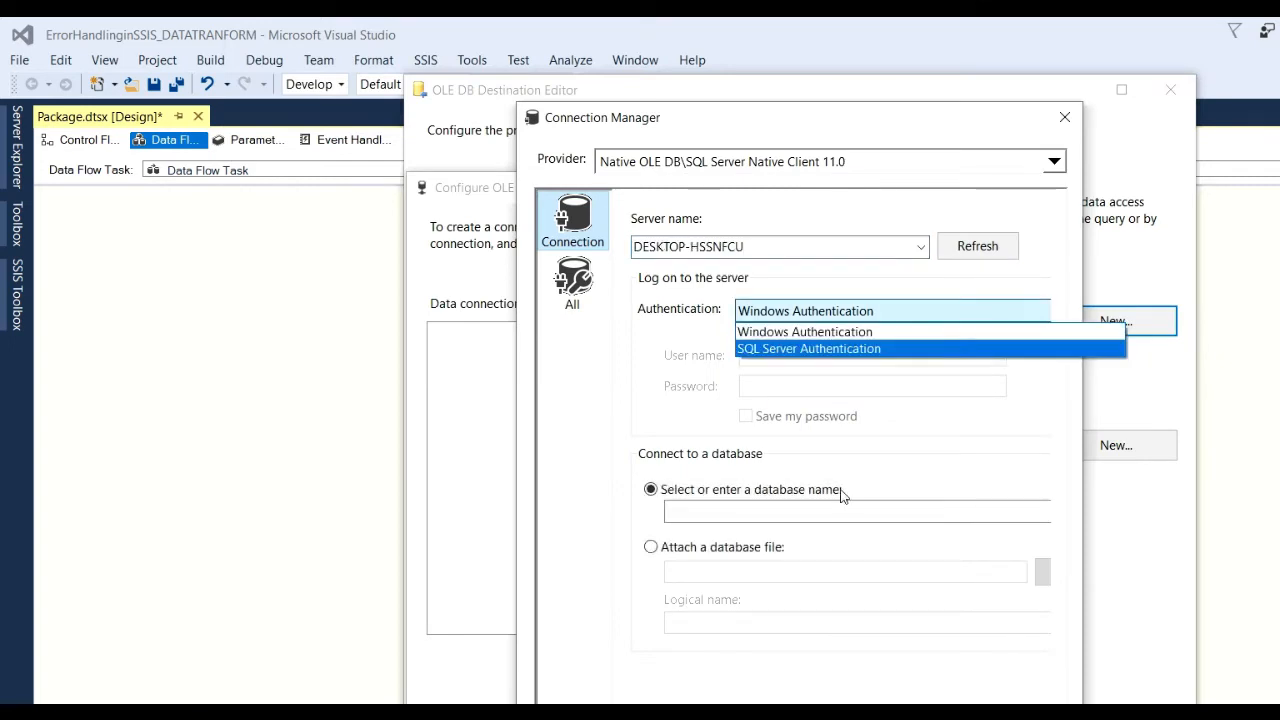
click(858, 348)
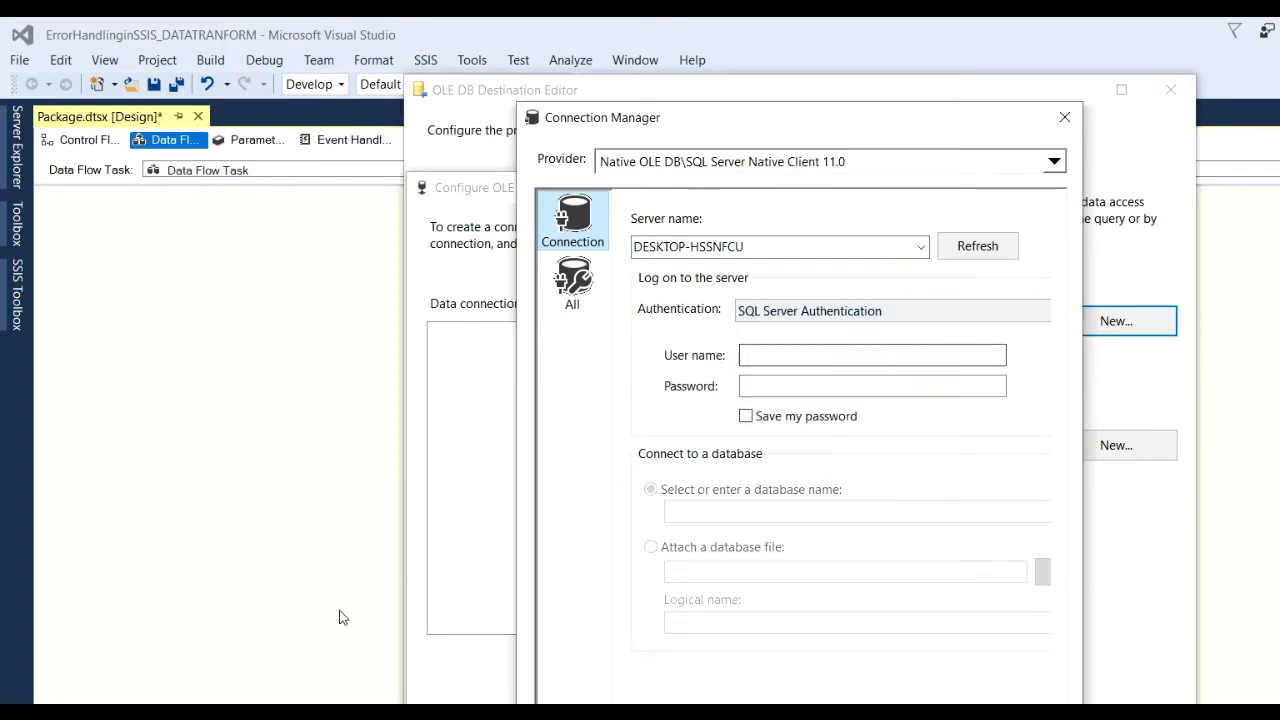
click(794, 358)
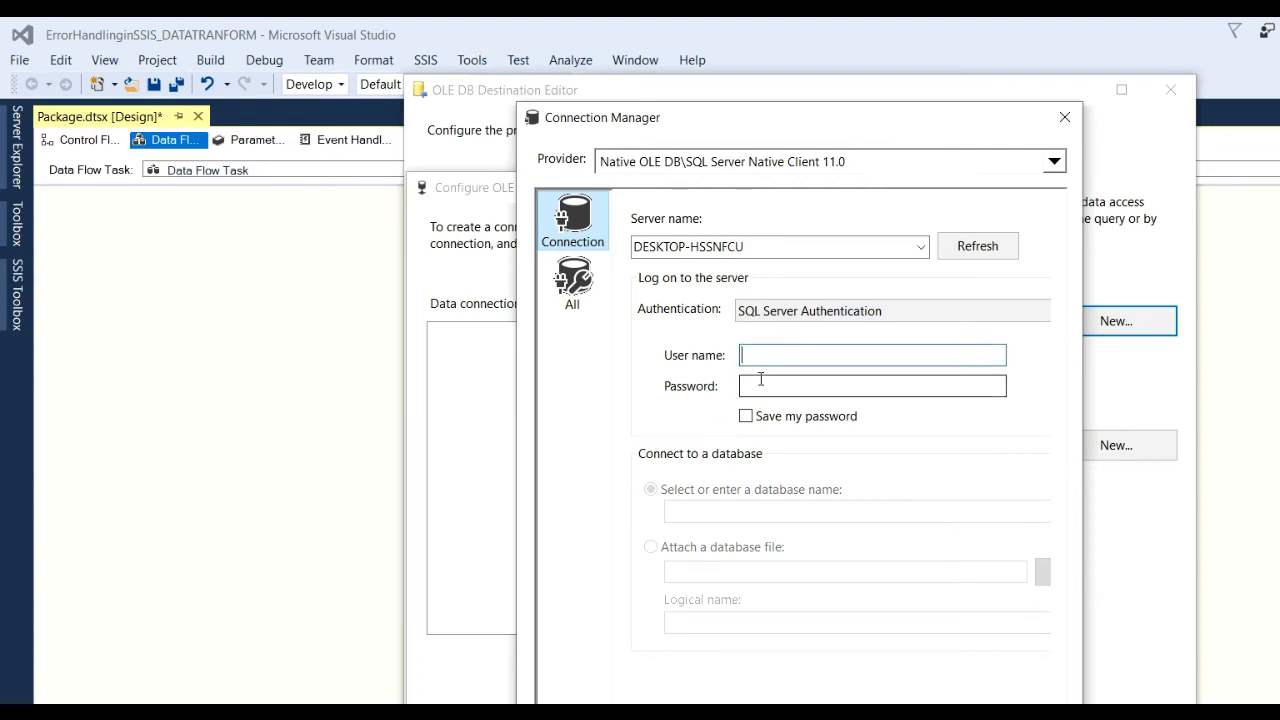
text(sa)
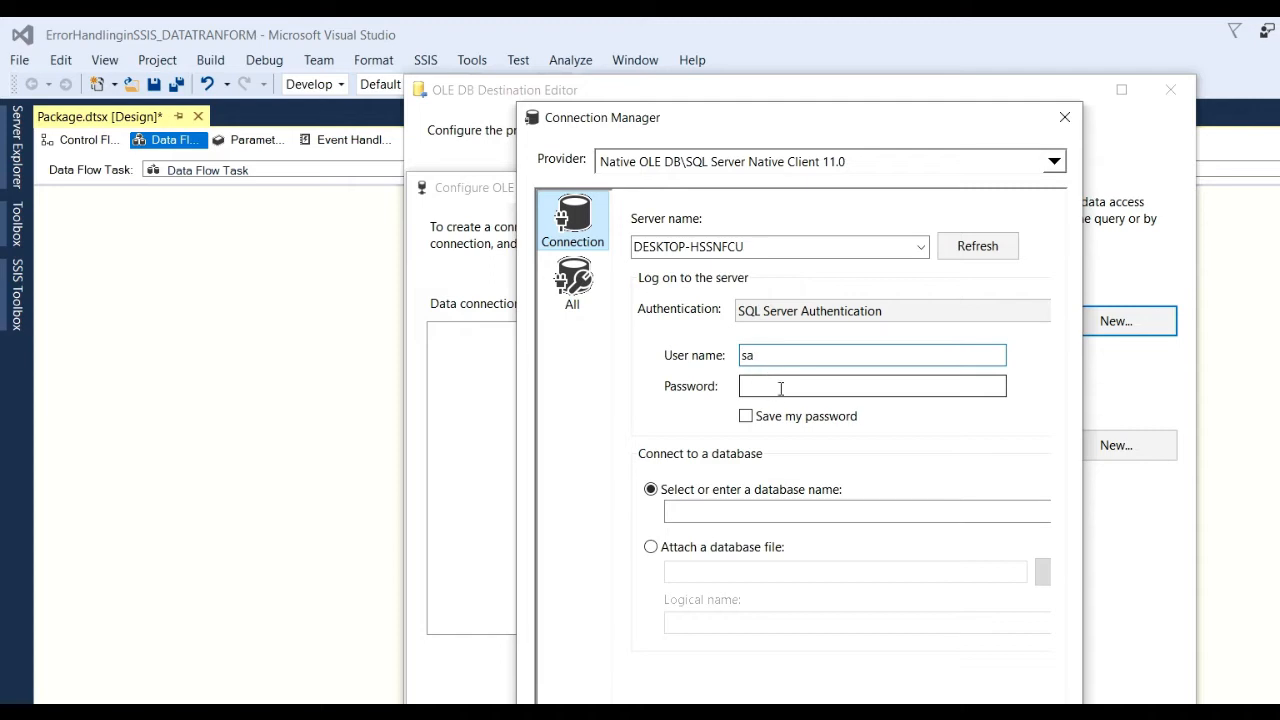
click(781, 388)
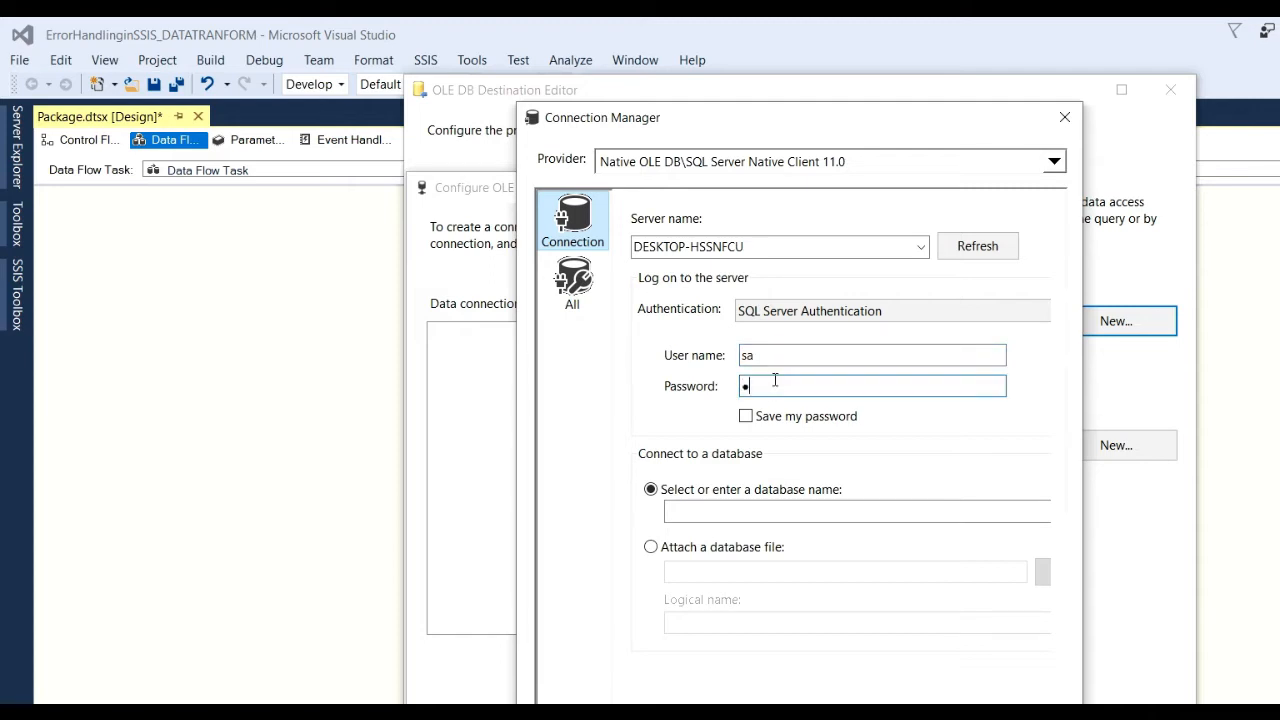
text(1234)
Select the TestSample database, test the connection successfully, and save it.
drag(1082, 436, 1279, 436)
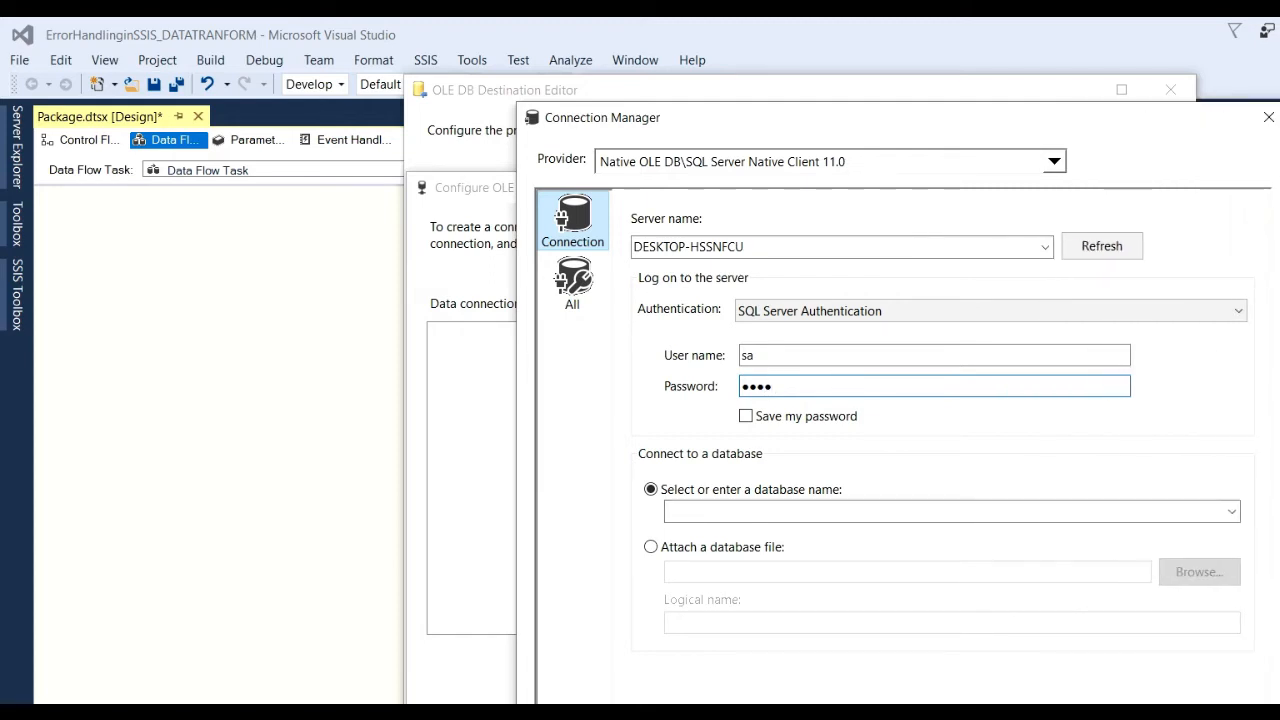
click(1231, 511)
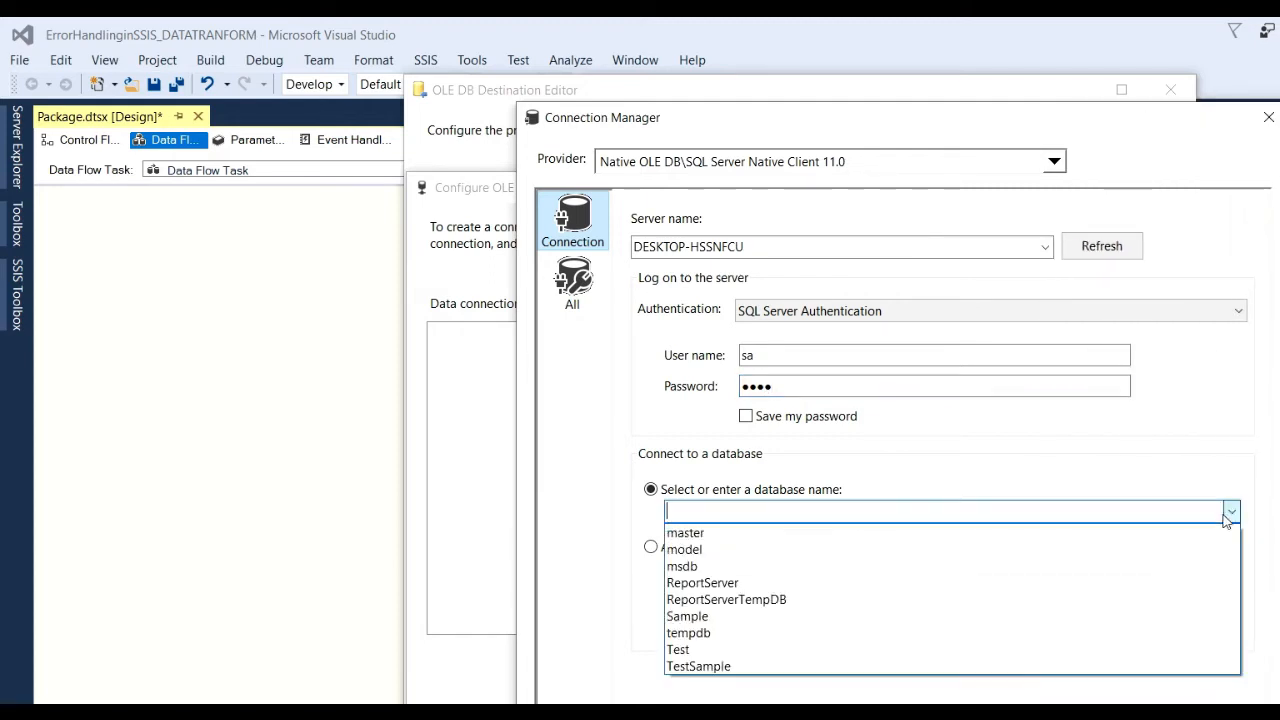
click(727, 667)
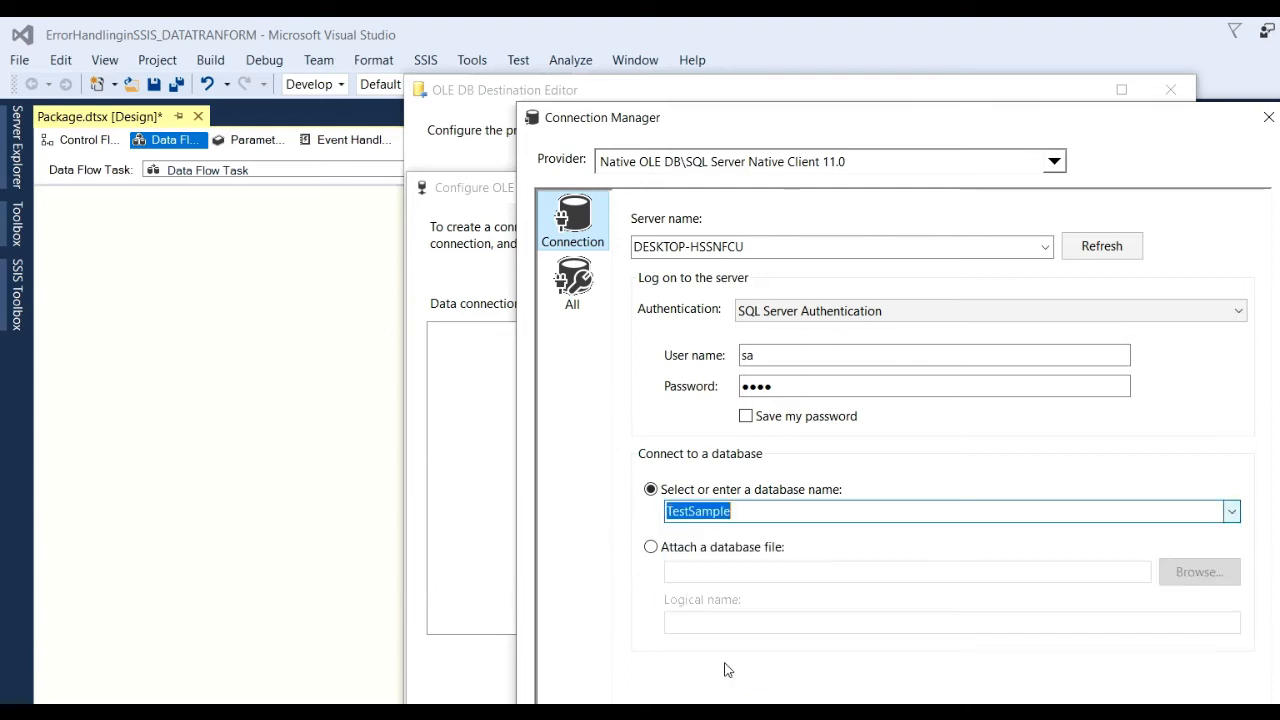
click(585, 714)
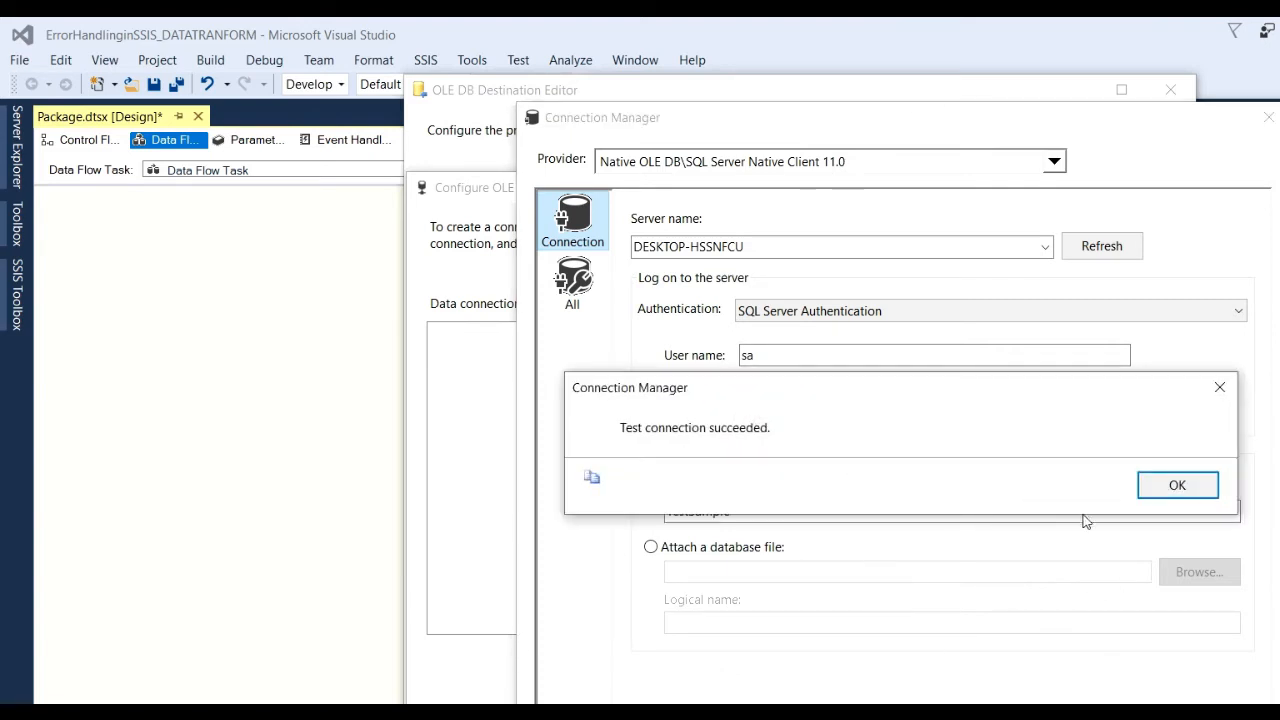
click(1203, 494)
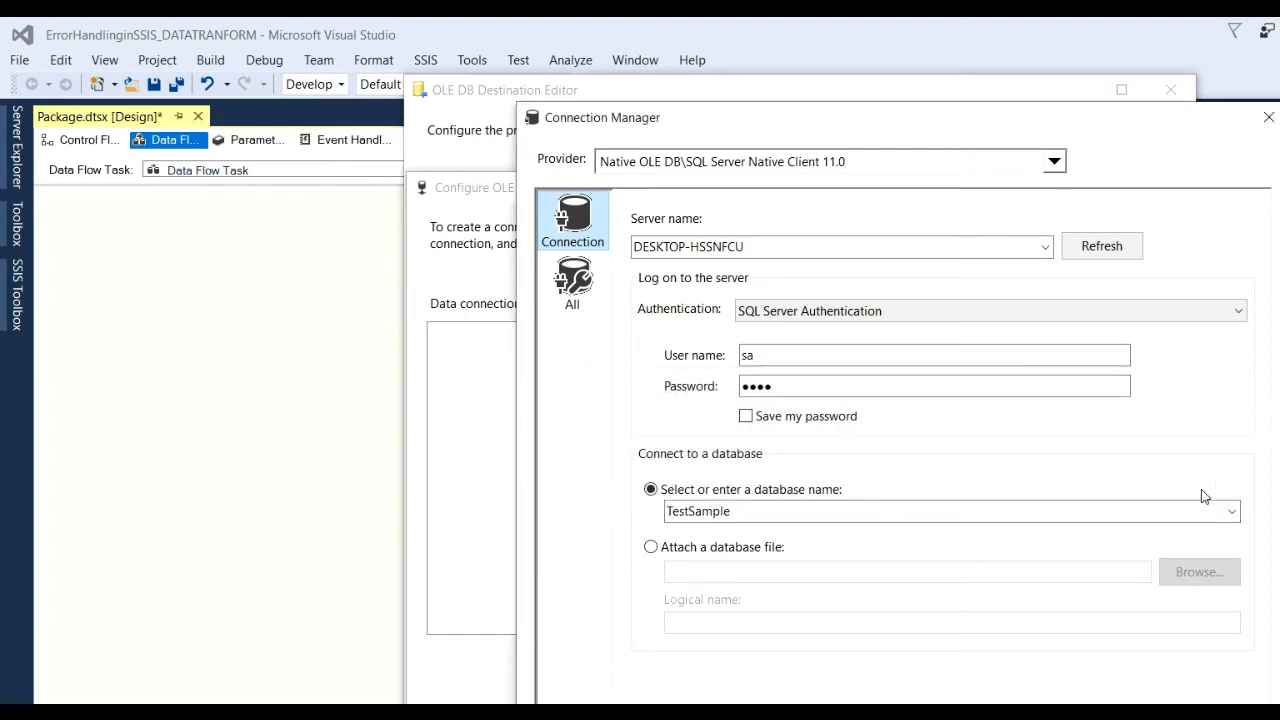
key(Return)
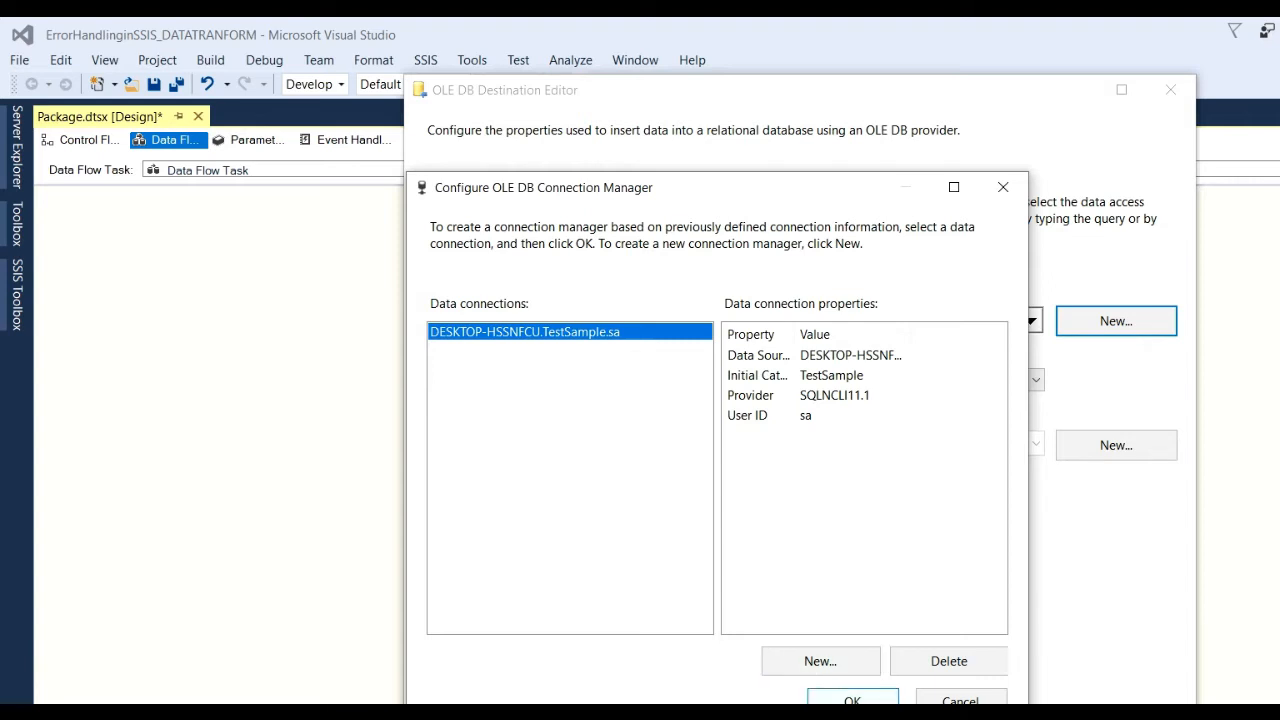
Use the DESKTOP-HSSNFCU.TestSample.sa connection for the OLE DB Destination and review the table options.
key(Return)
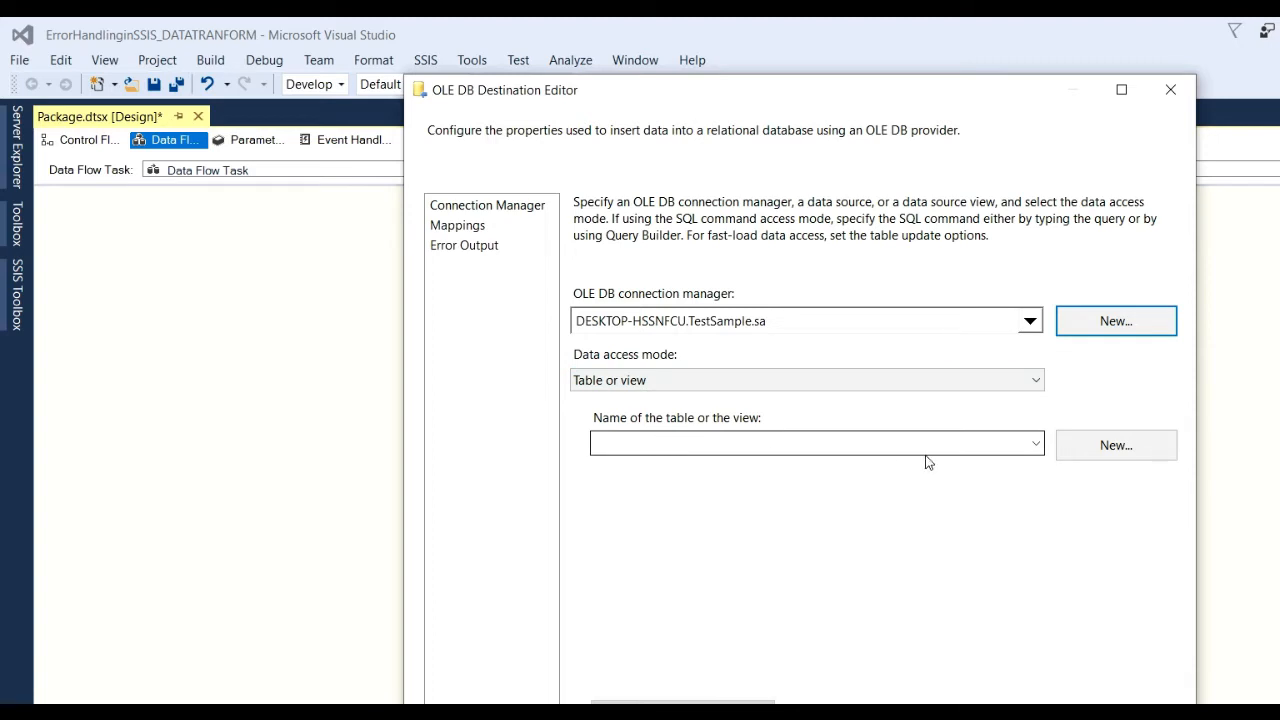
click(1100, 452)
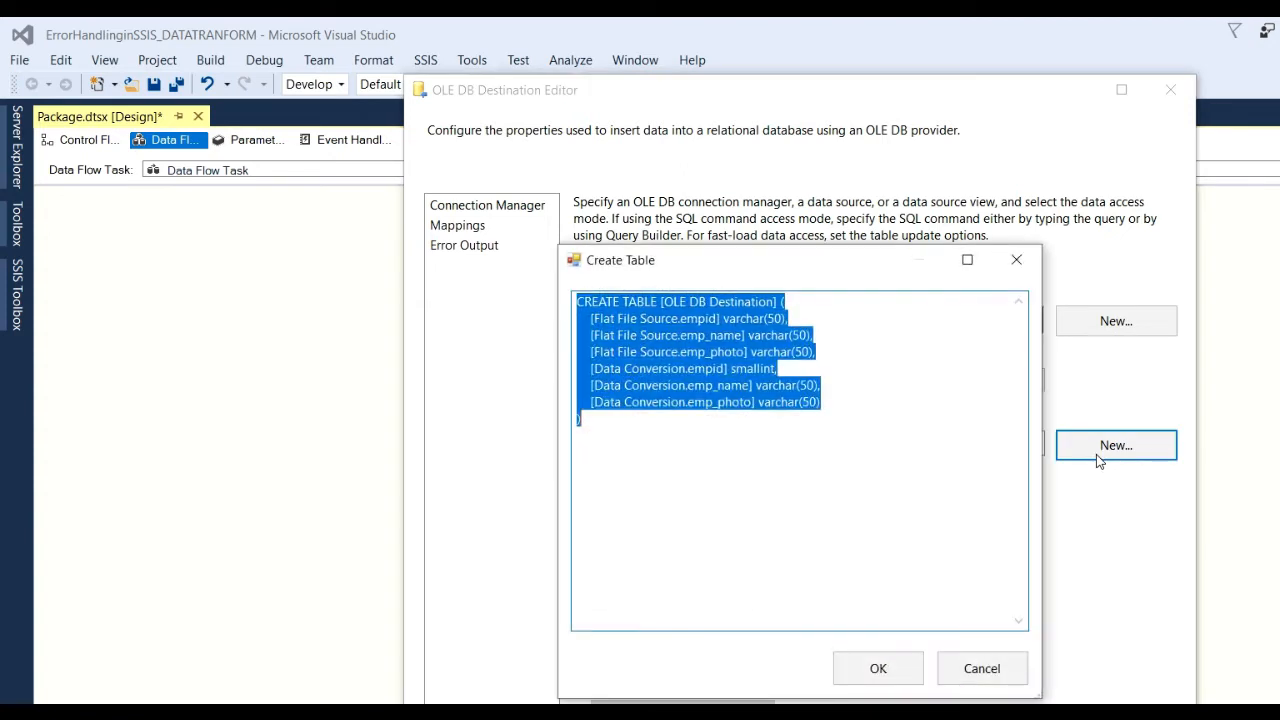
click(981, 670)
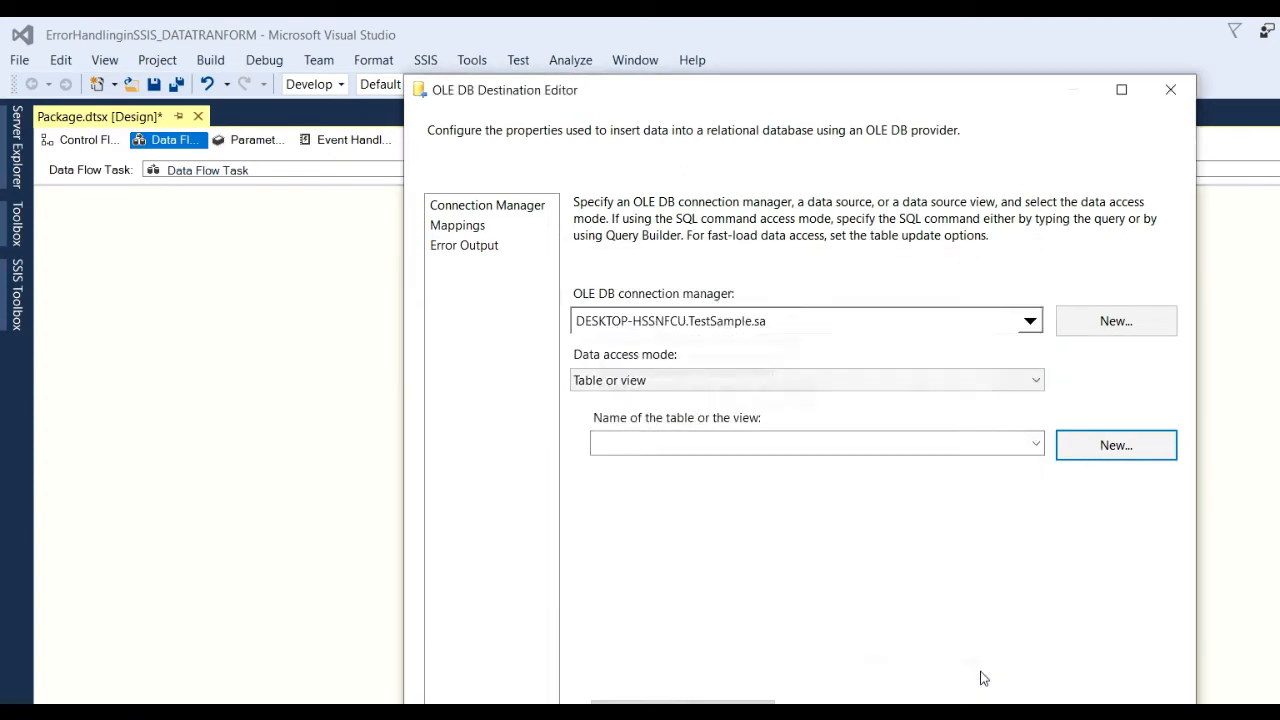
click(1036, 443)
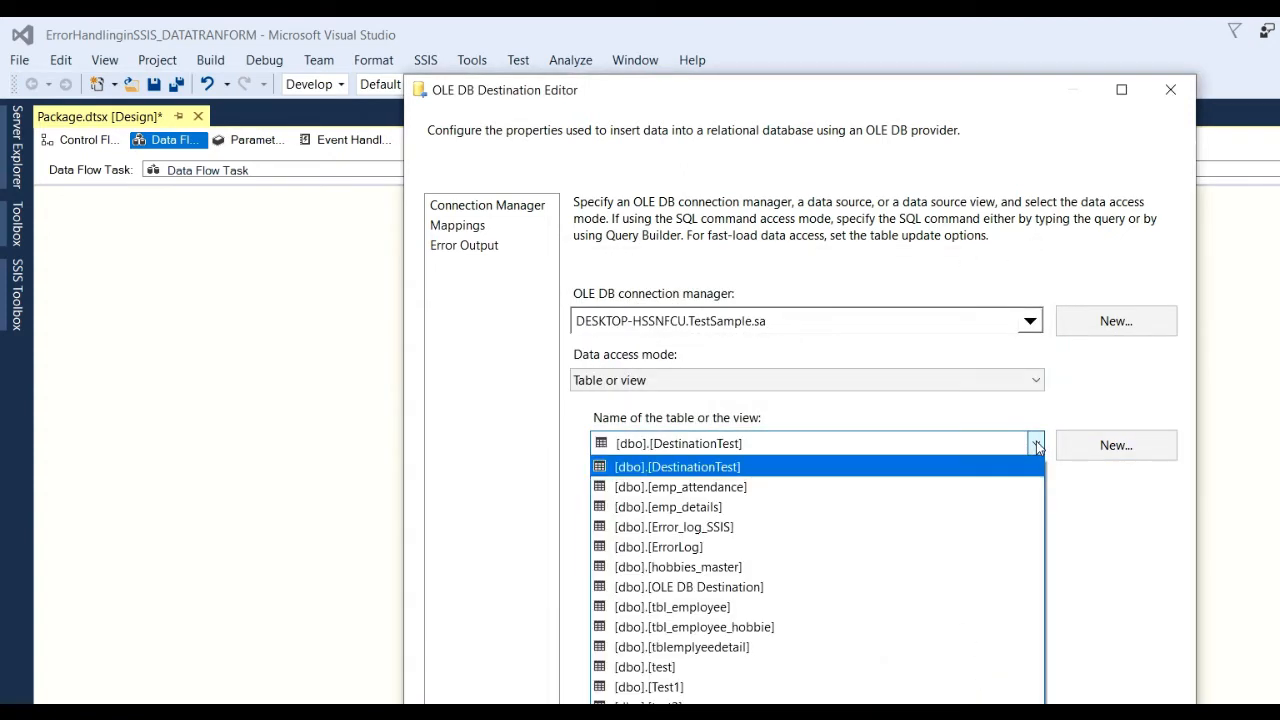
click(1036, 443)
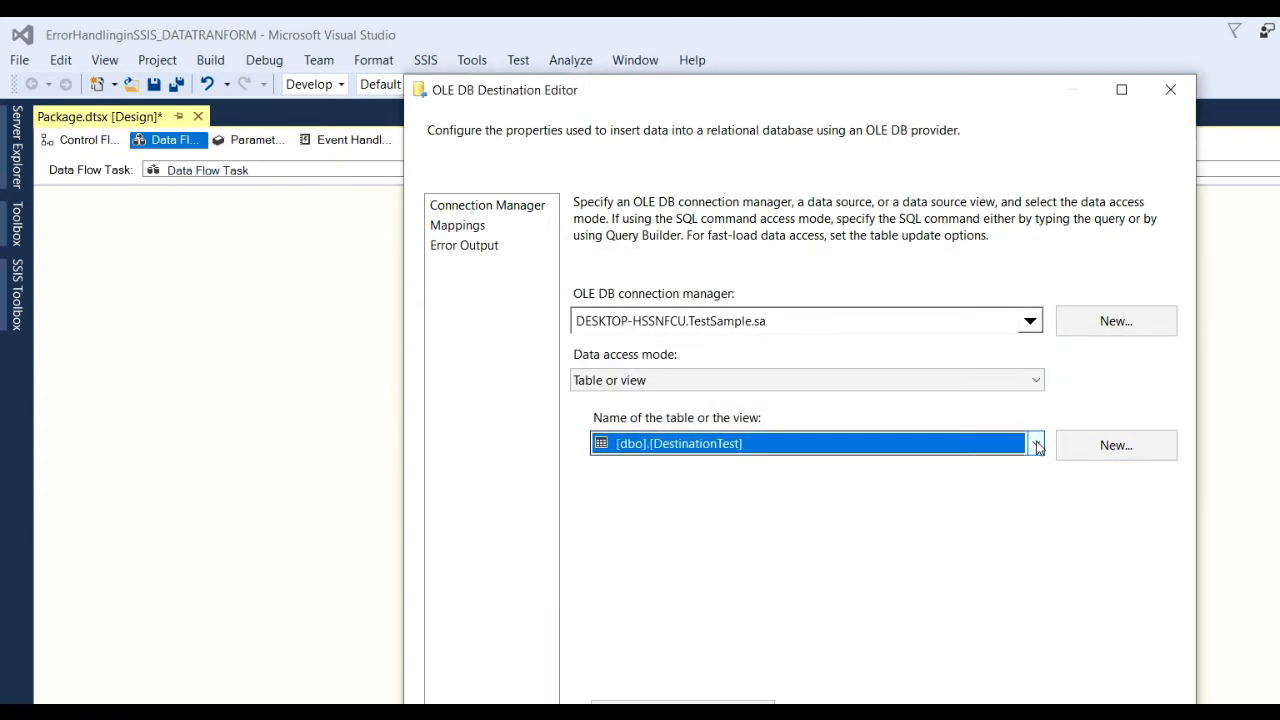
Start a new destination table script and rename the table to Destination_test3.
click(1146, 452)
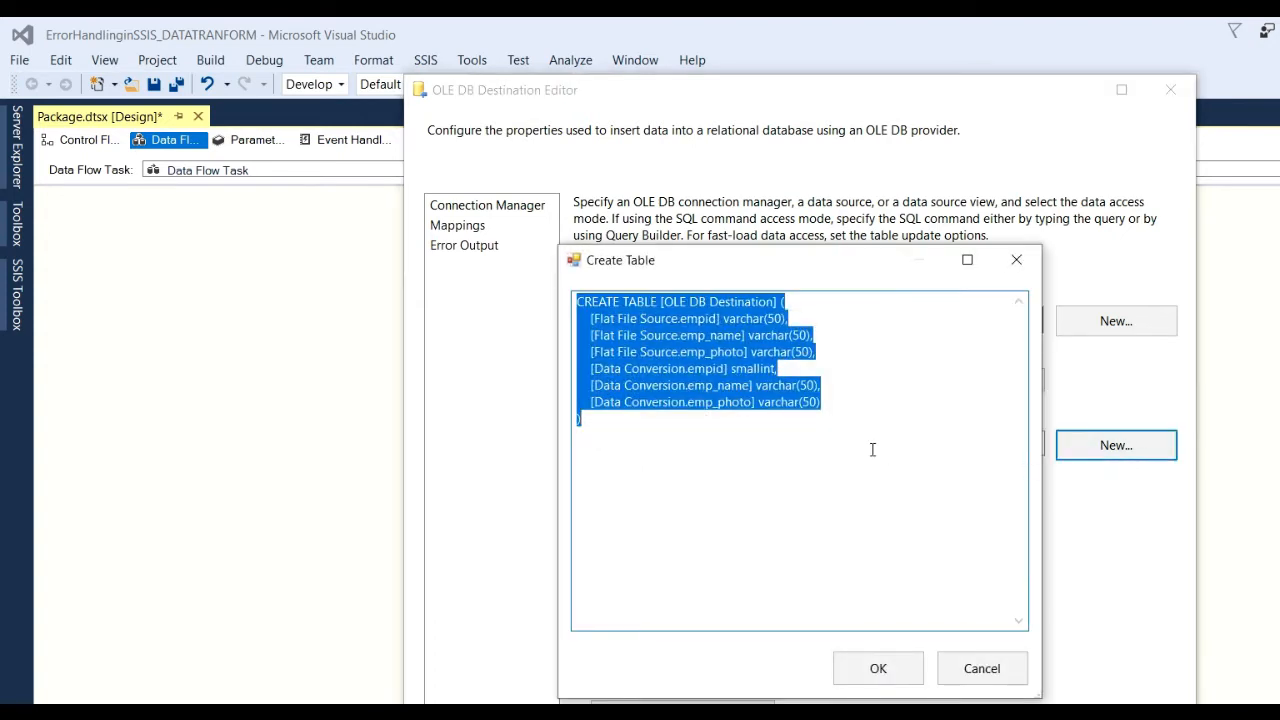
click(778, 457)
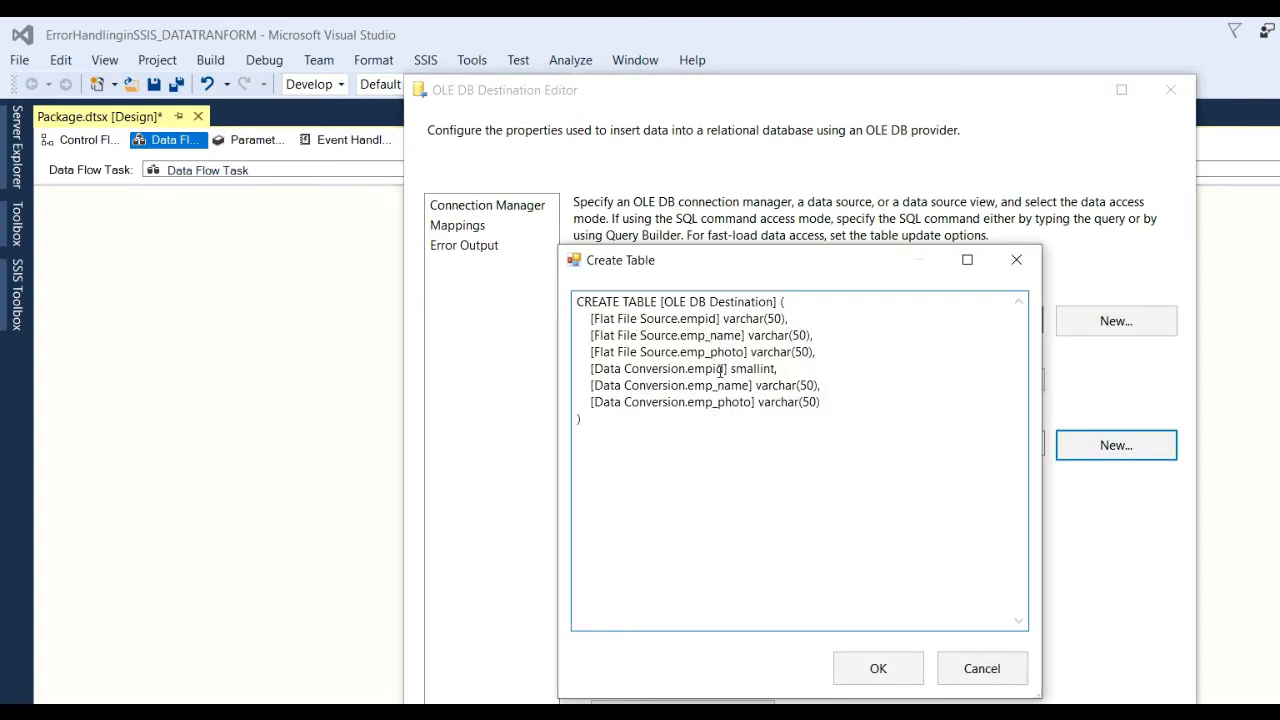
drag(663, 302, 711, 294)
key(Delete)
click(726, 302)
text(_test3)
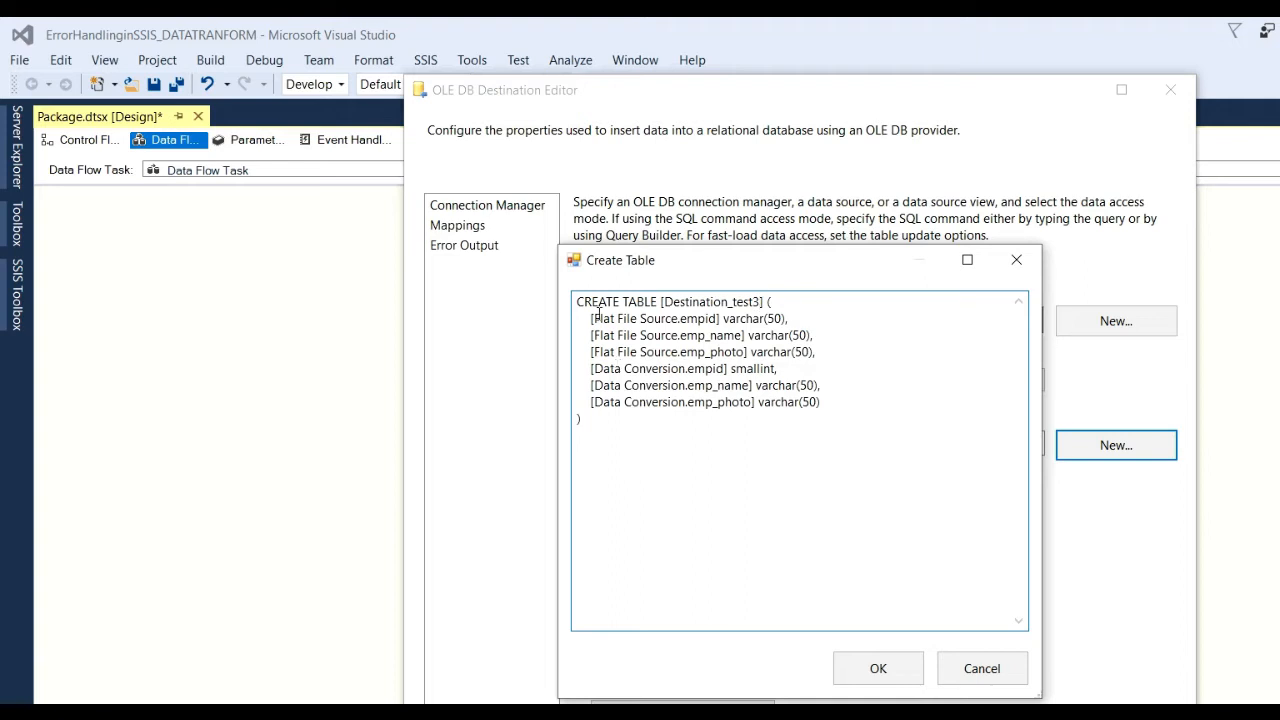
Strip the source prefixes from empid, emp_name and emp_photo, and delete the three Data Conversion columns.
drag(595, 318, 679, 318)
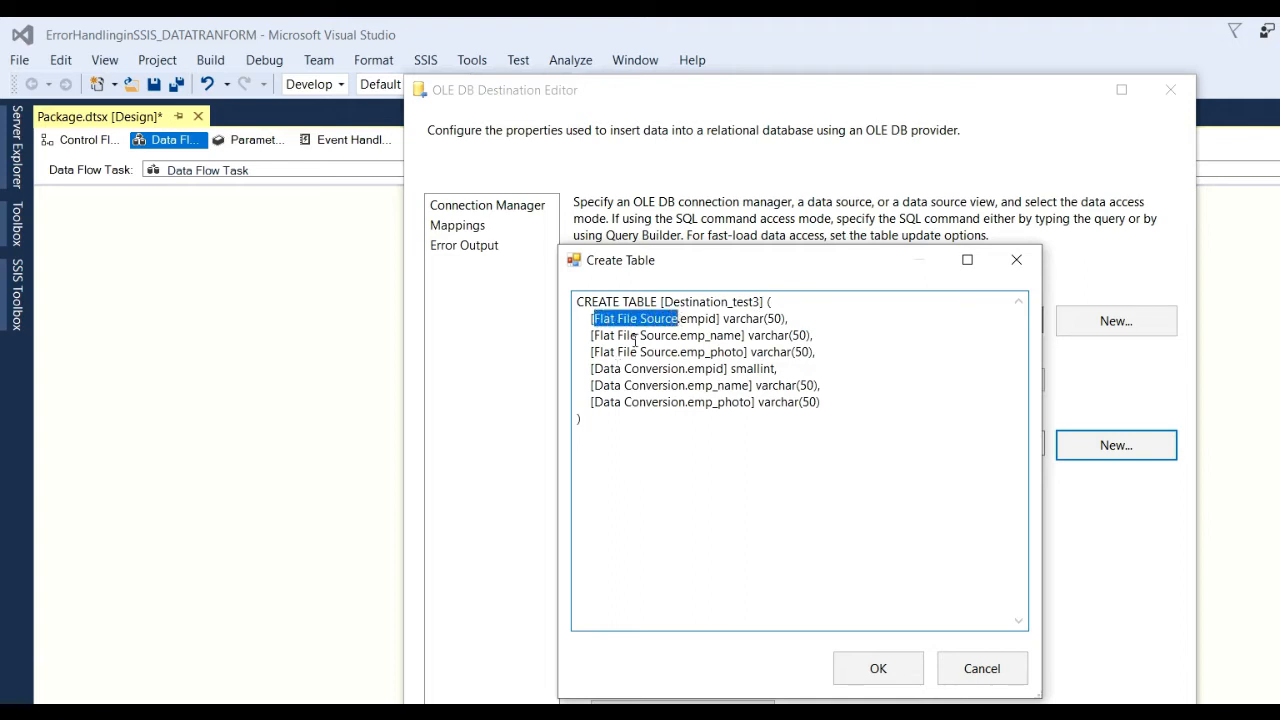
key(Delete)
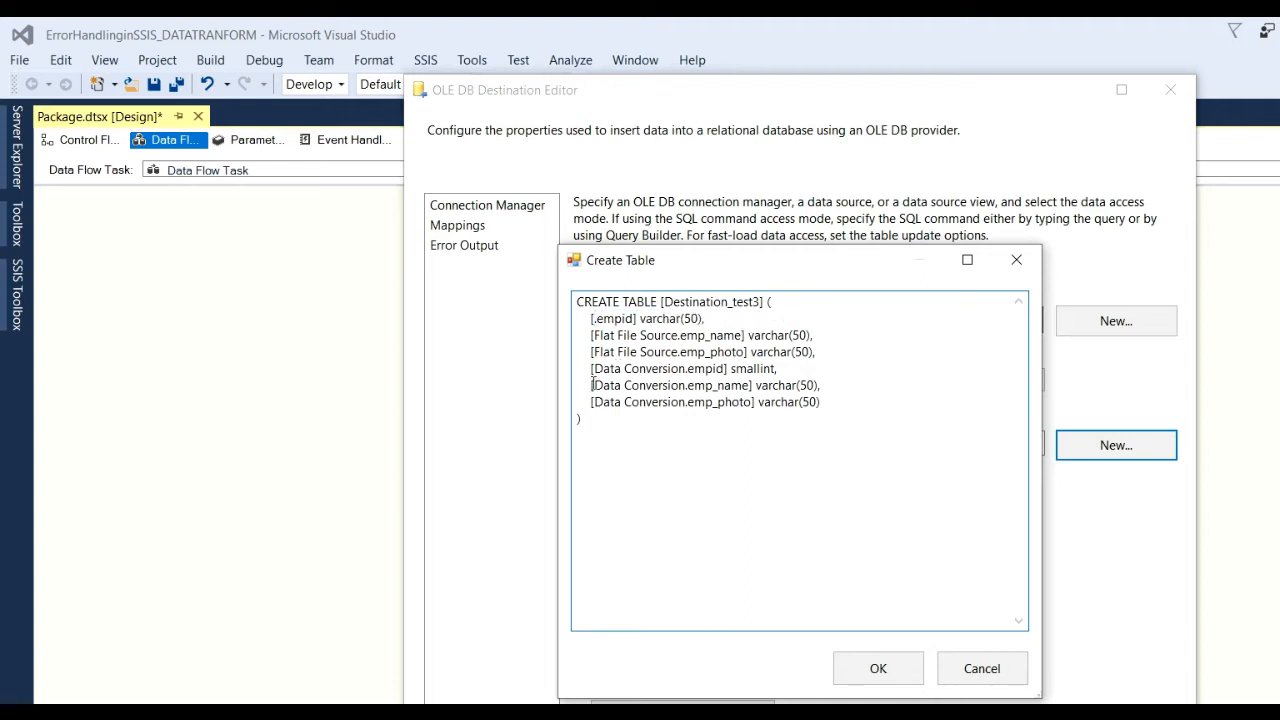
drag(596, 336, 680, 340)
key(Delete)
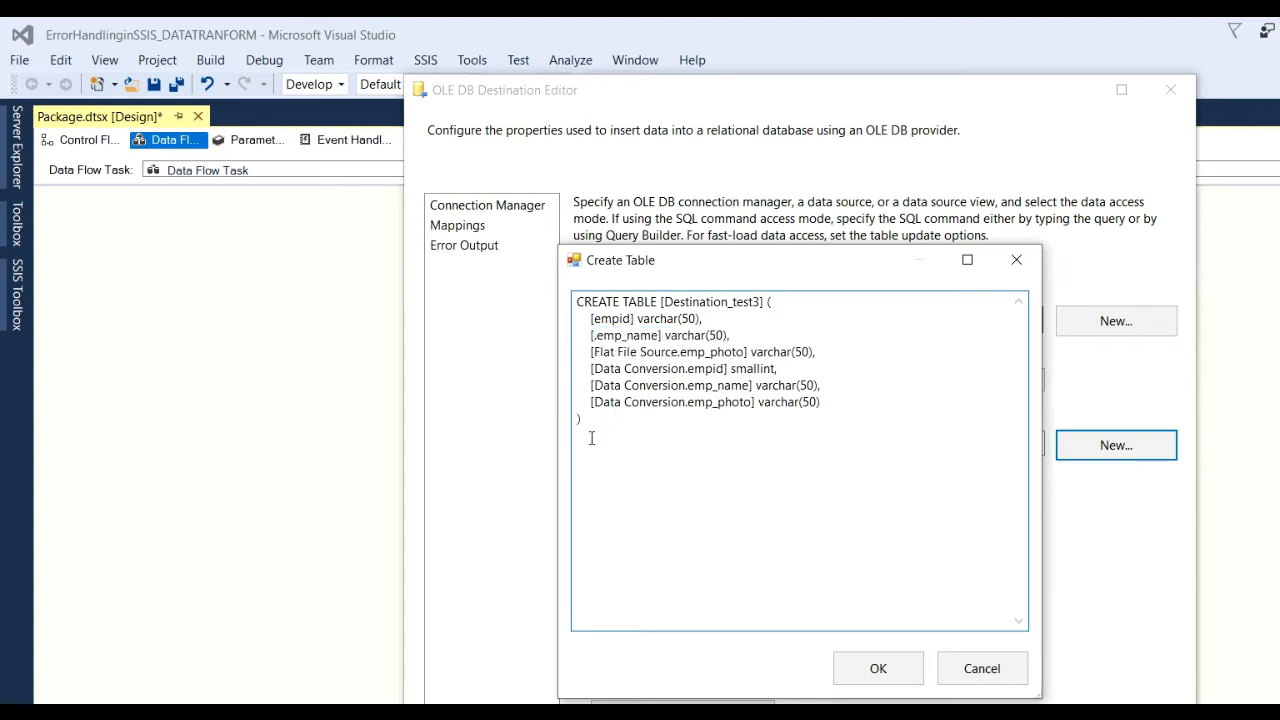
drag(596, 353, 678, 354)
key(Delete)
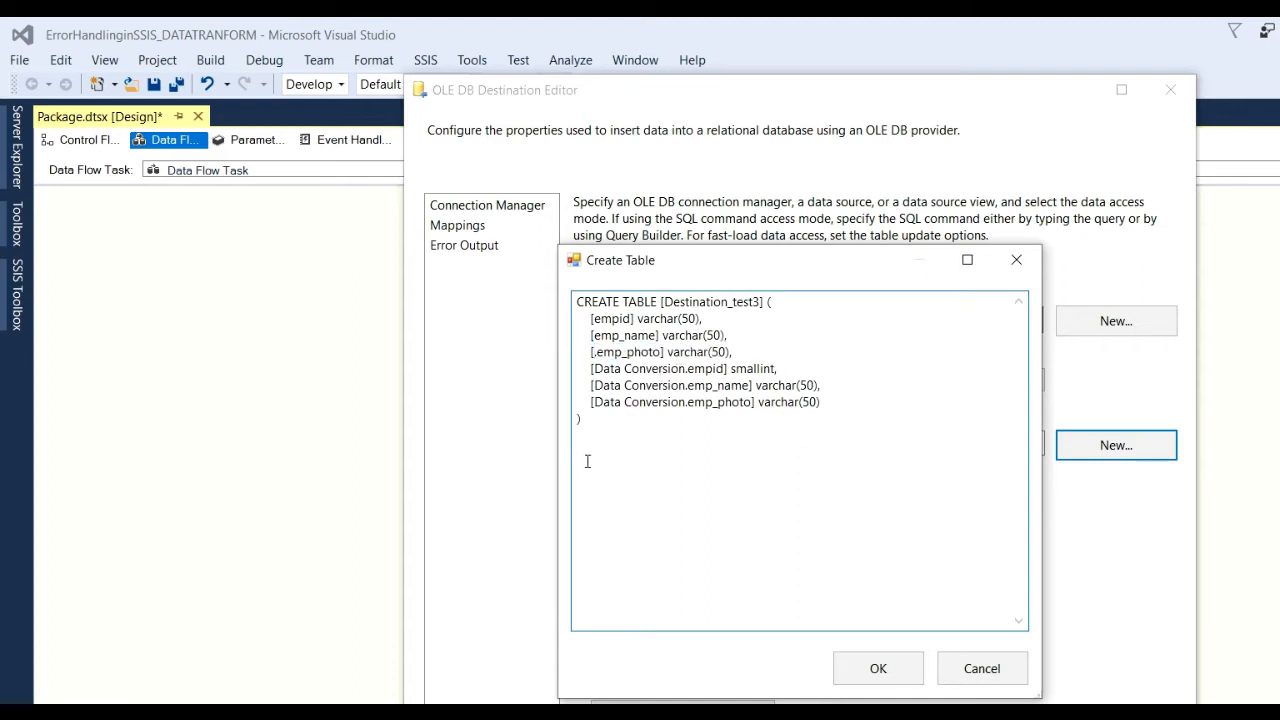
key(Delete)
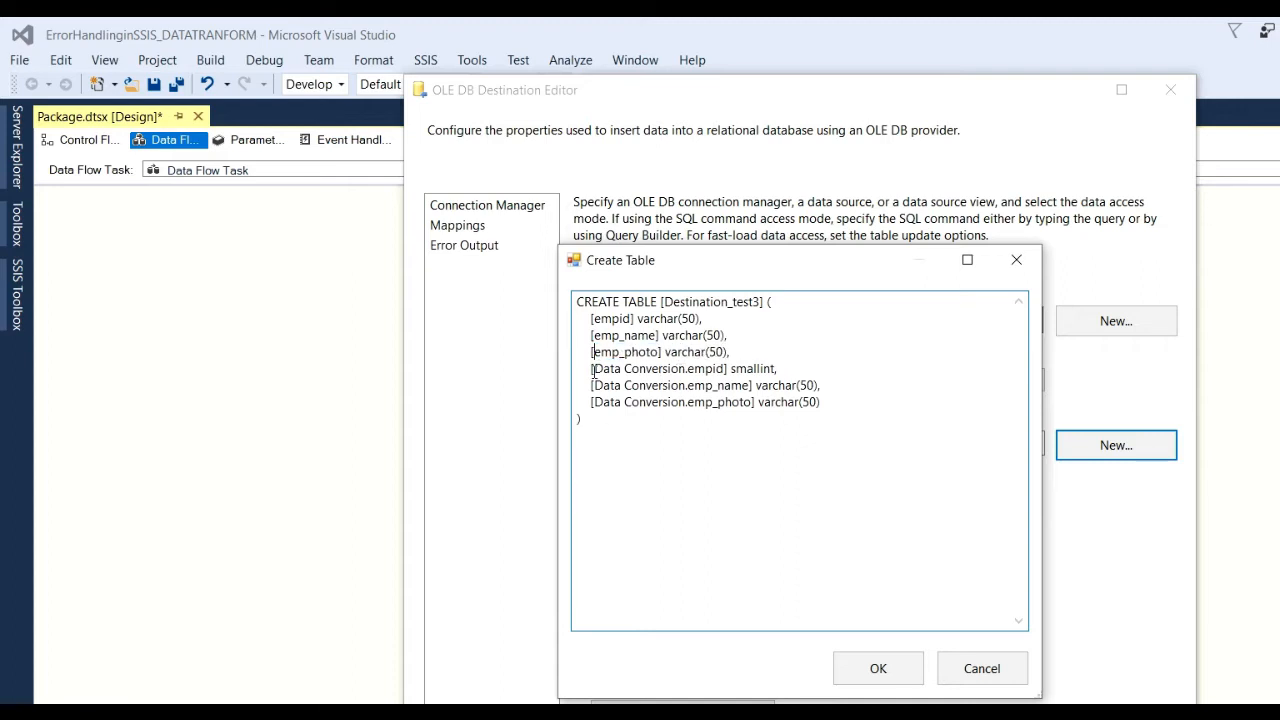
drag(592, 369, 706, 402)
drag(825, 400, 838, 400)
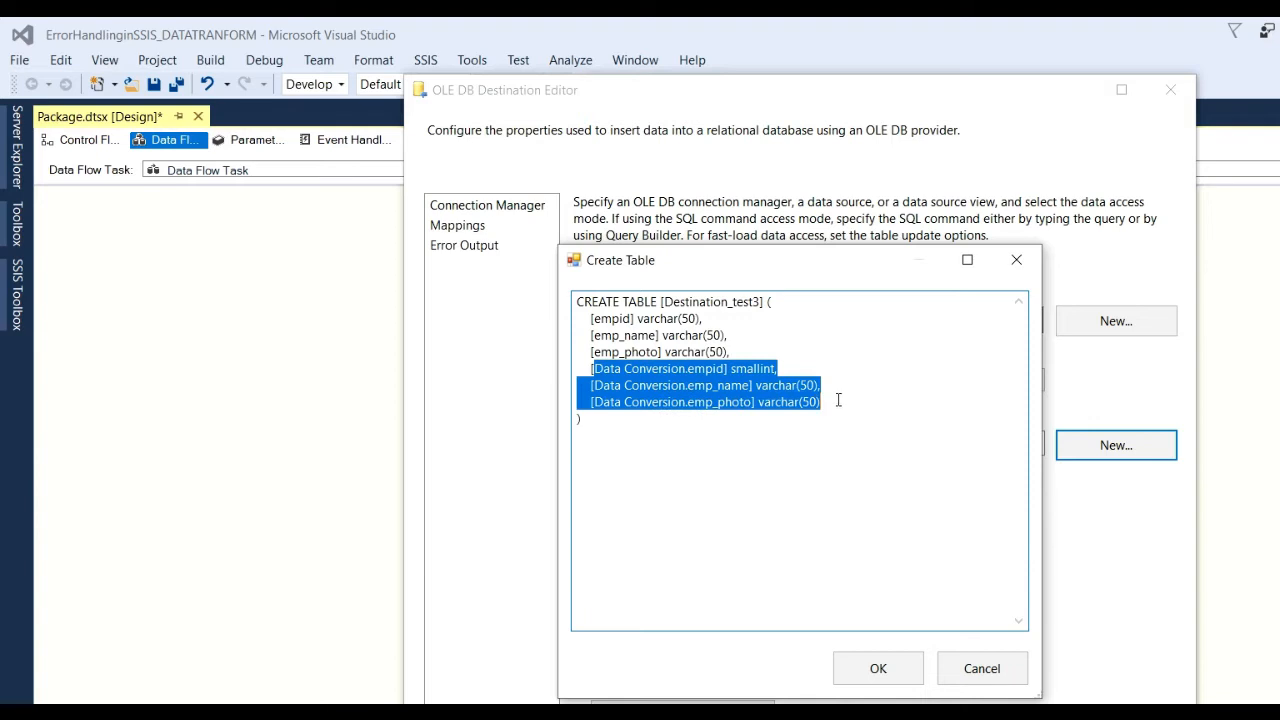
key(Delete)
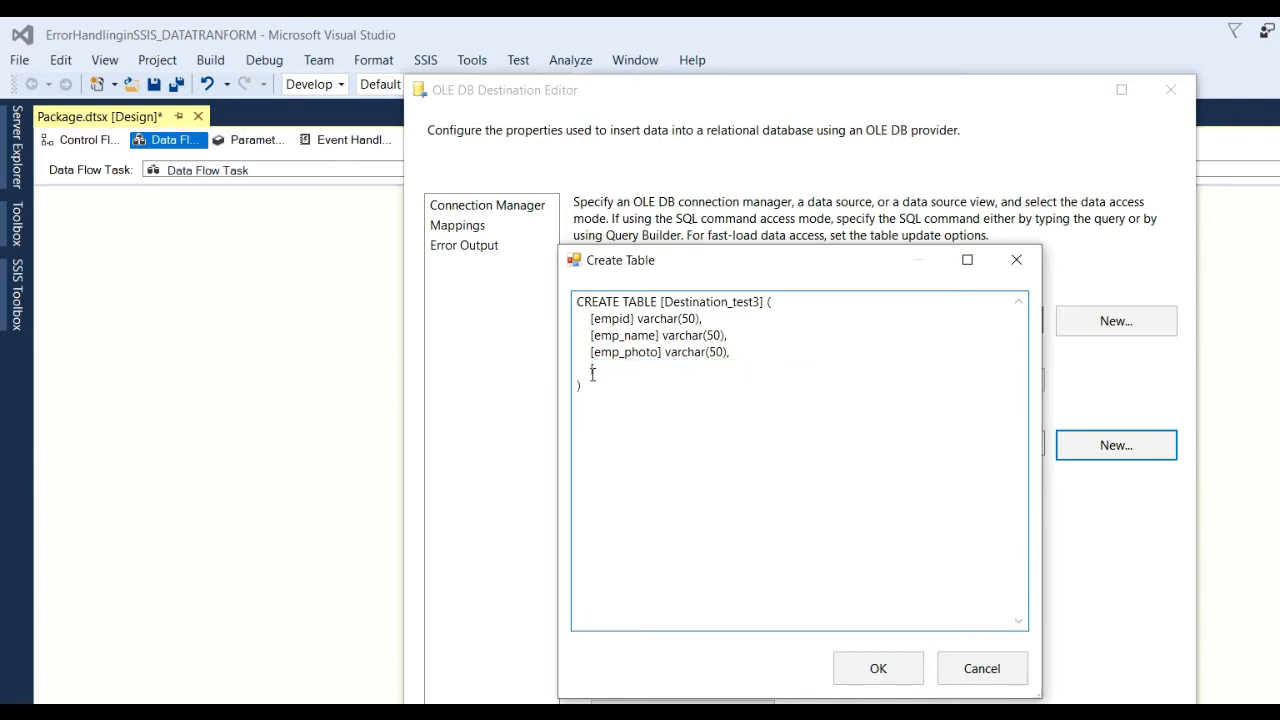
drag(594, 369, 578, 370)
key(Delete)
Change empid's data type to int and create the Destination_test3 table.
drag(637, 318, 700, 320)
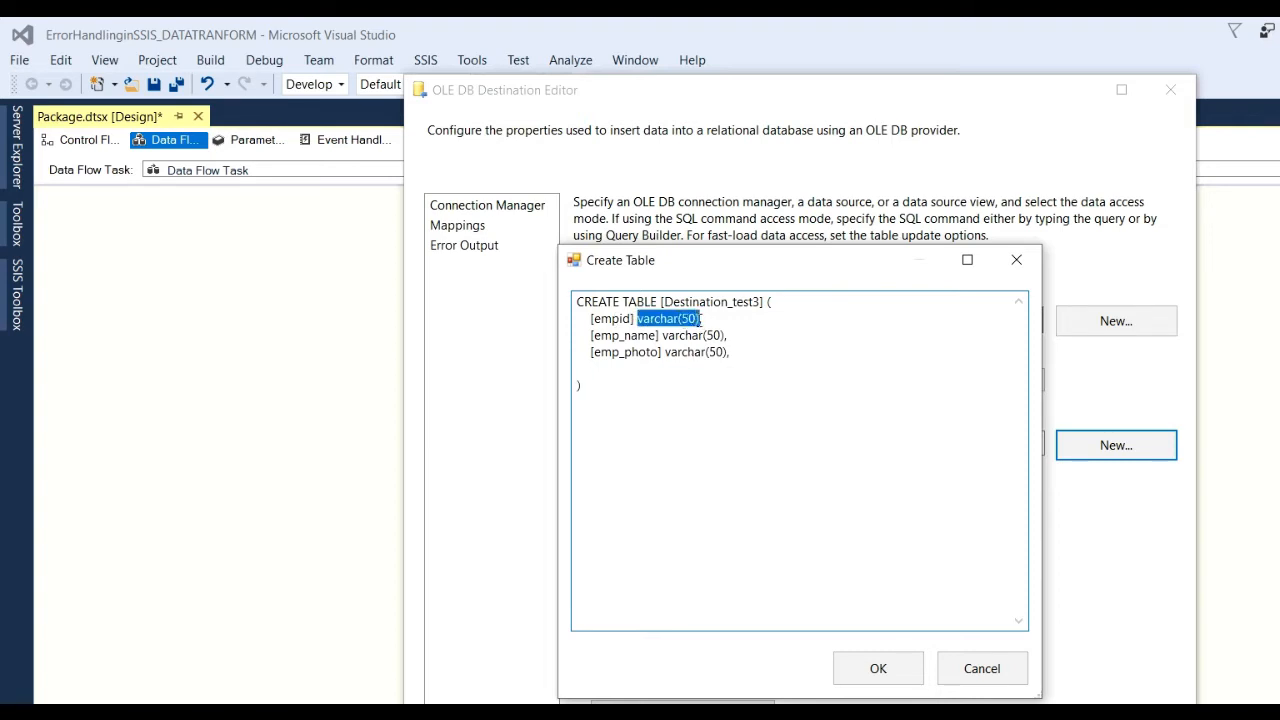
text(int)
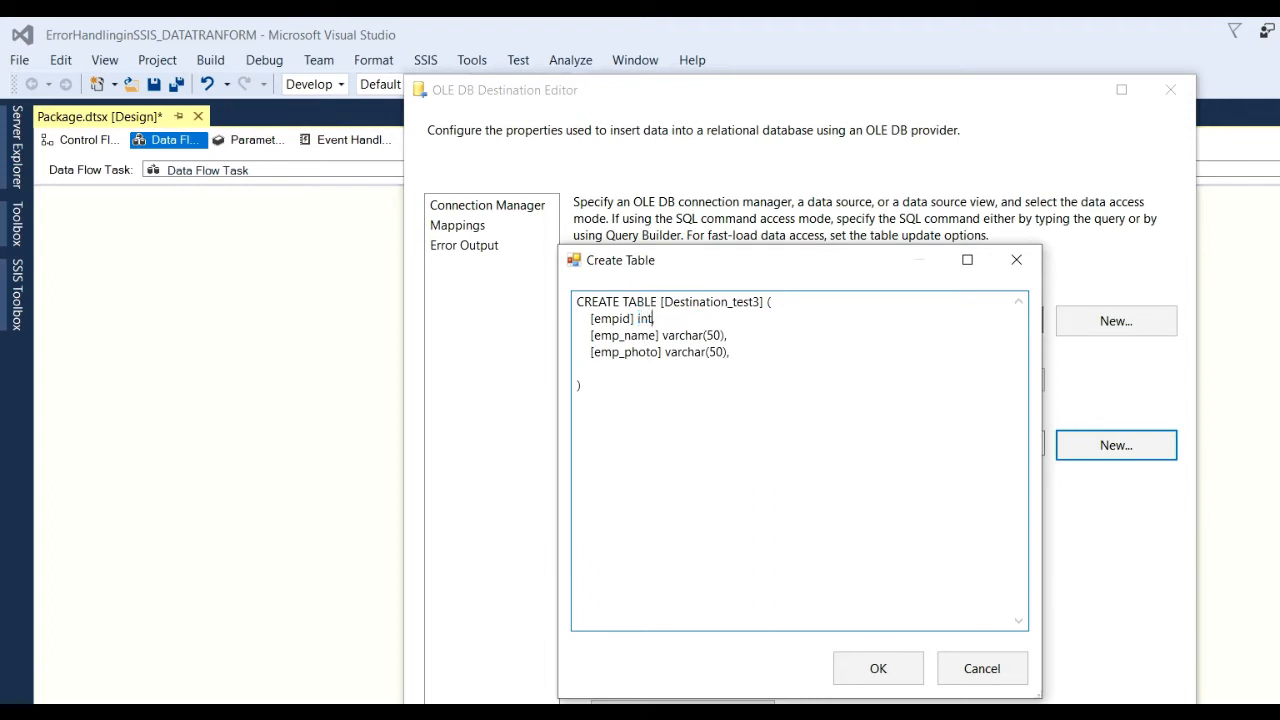
text(,)
drag(660, 301, 765, 303)
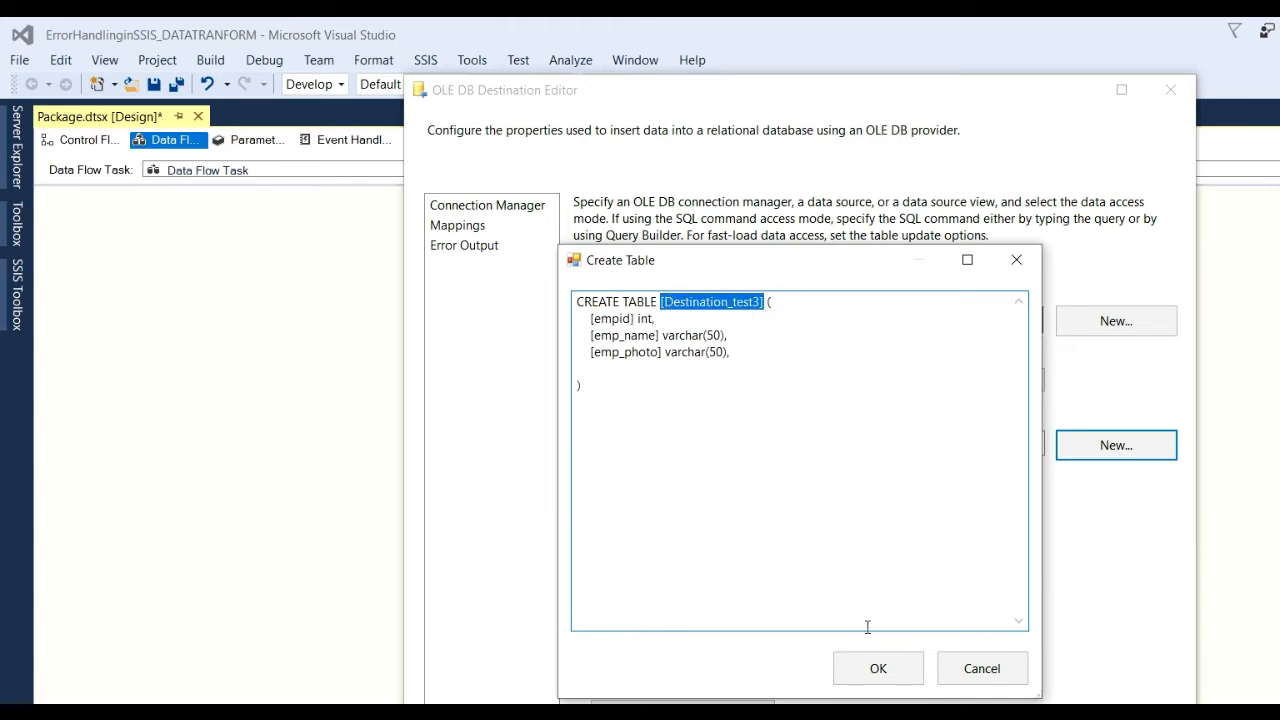
click(884, 674)
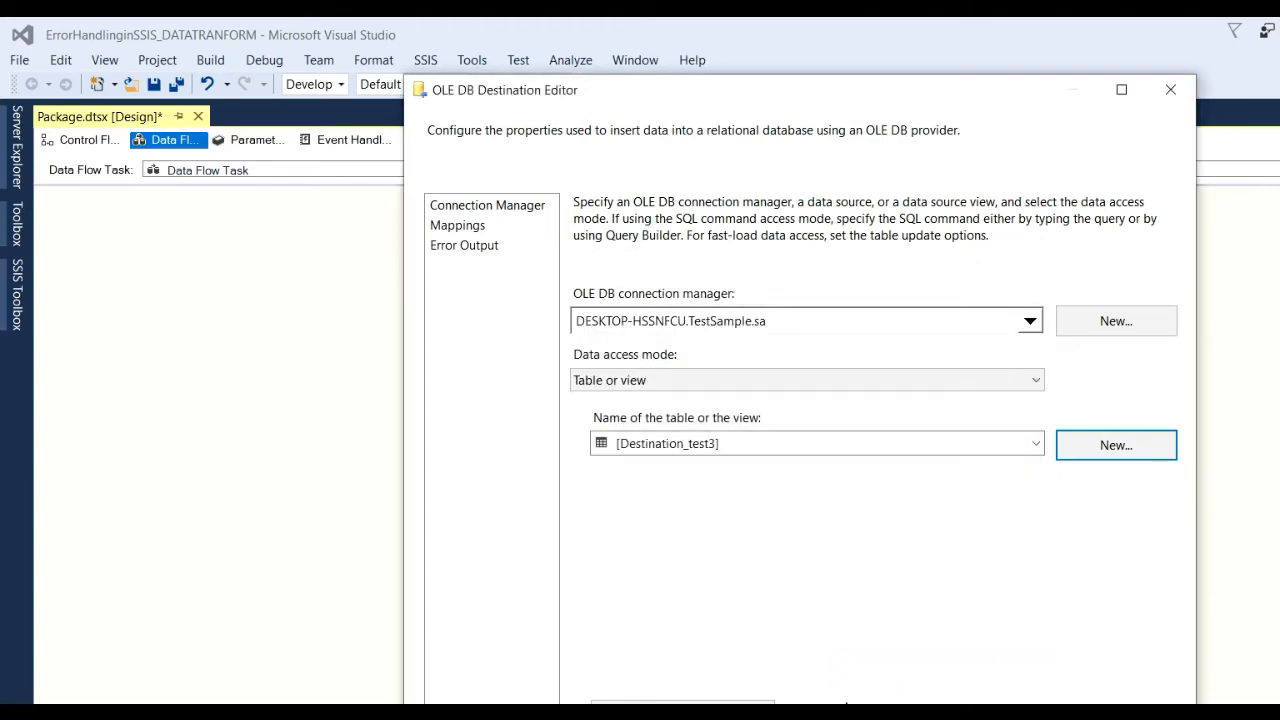
Preview the empty Destination_test3 table, then display the column mappings.
click(683, 701)
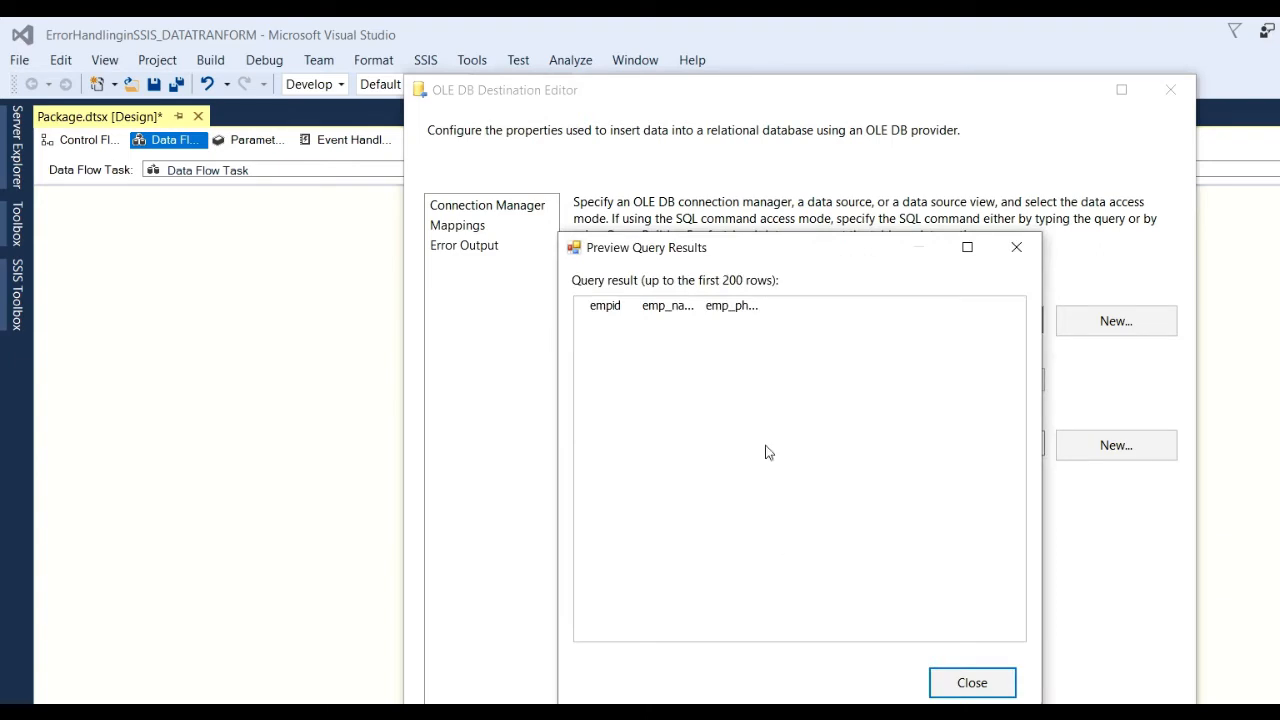
click(972, 684)
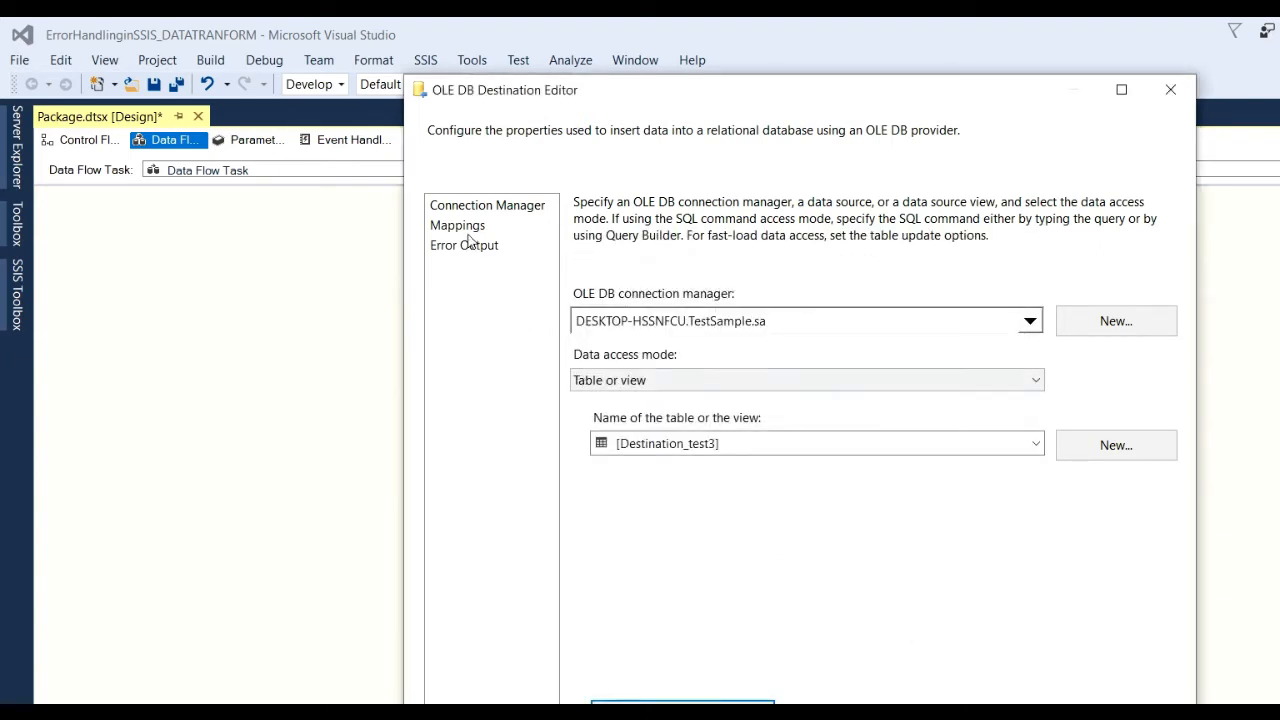
click(460, 226)
drag(1077, 306, 1141, 307)
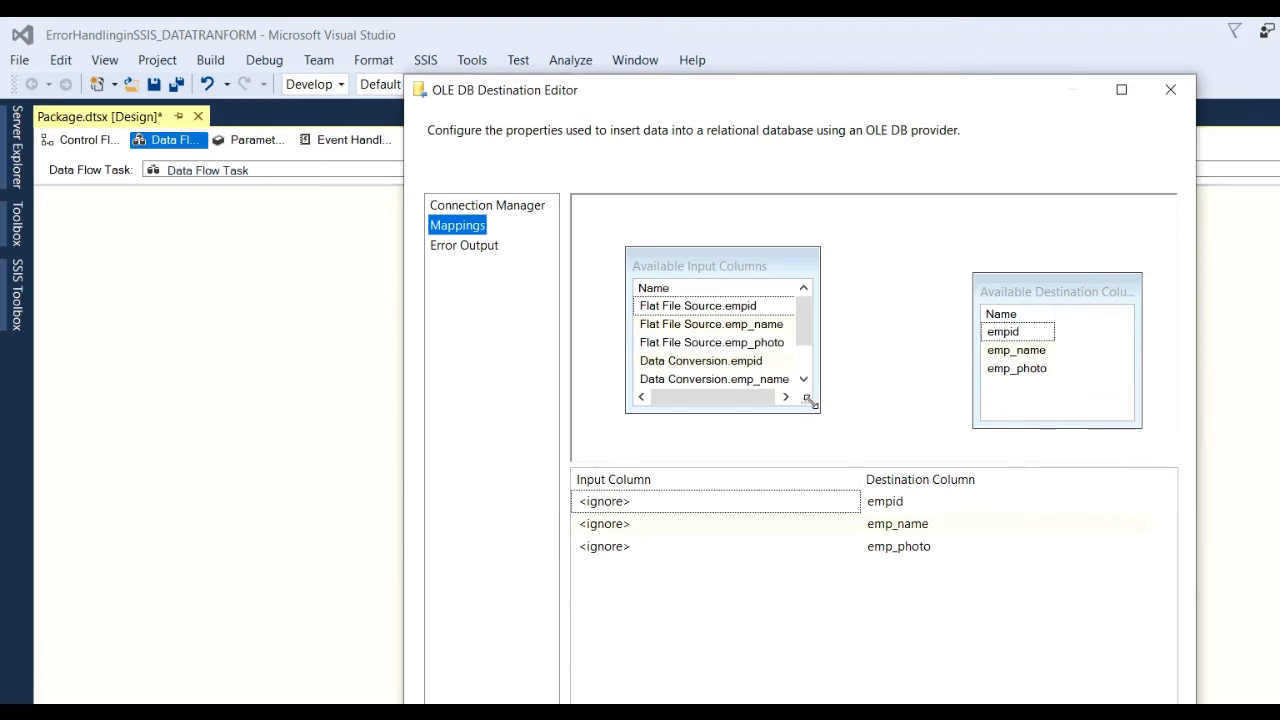
drag(807, 398, 889, 443)
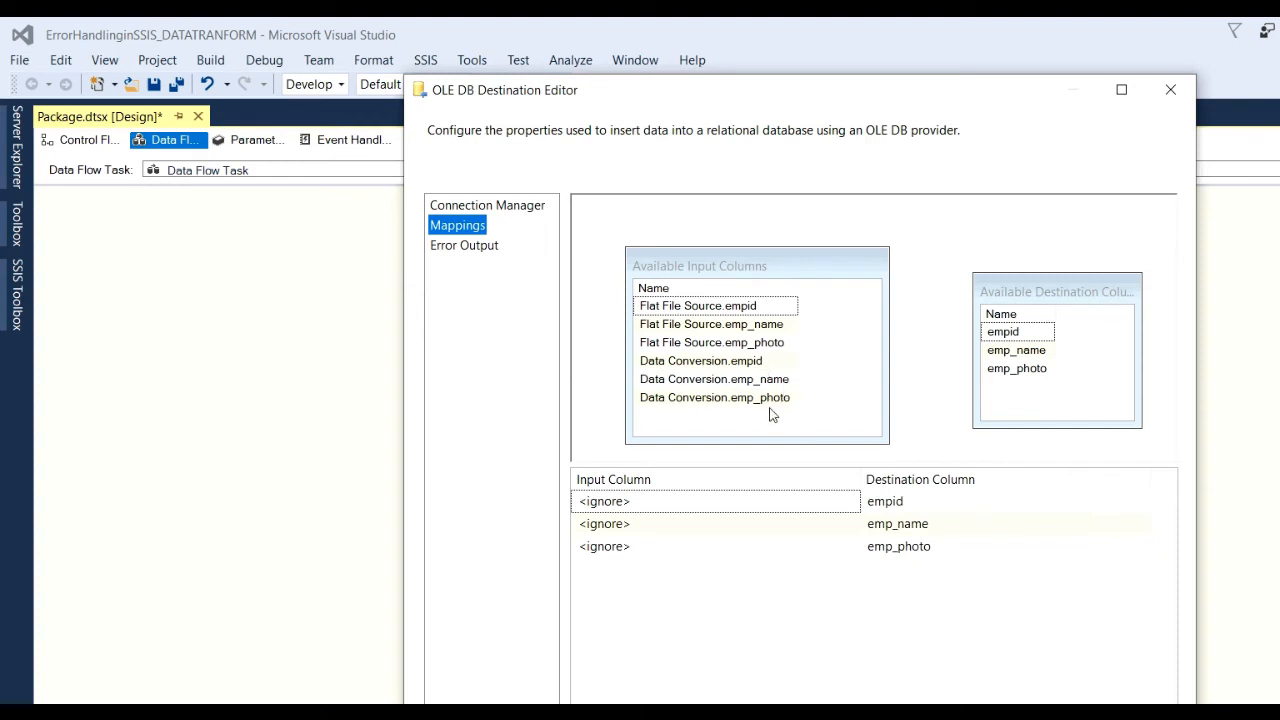
Map Data Conversion.empid, Data Conversion.emp_name and Flat File Source.emp_photo to their columns and confirm.
click(663, 503)
click(851, 502)
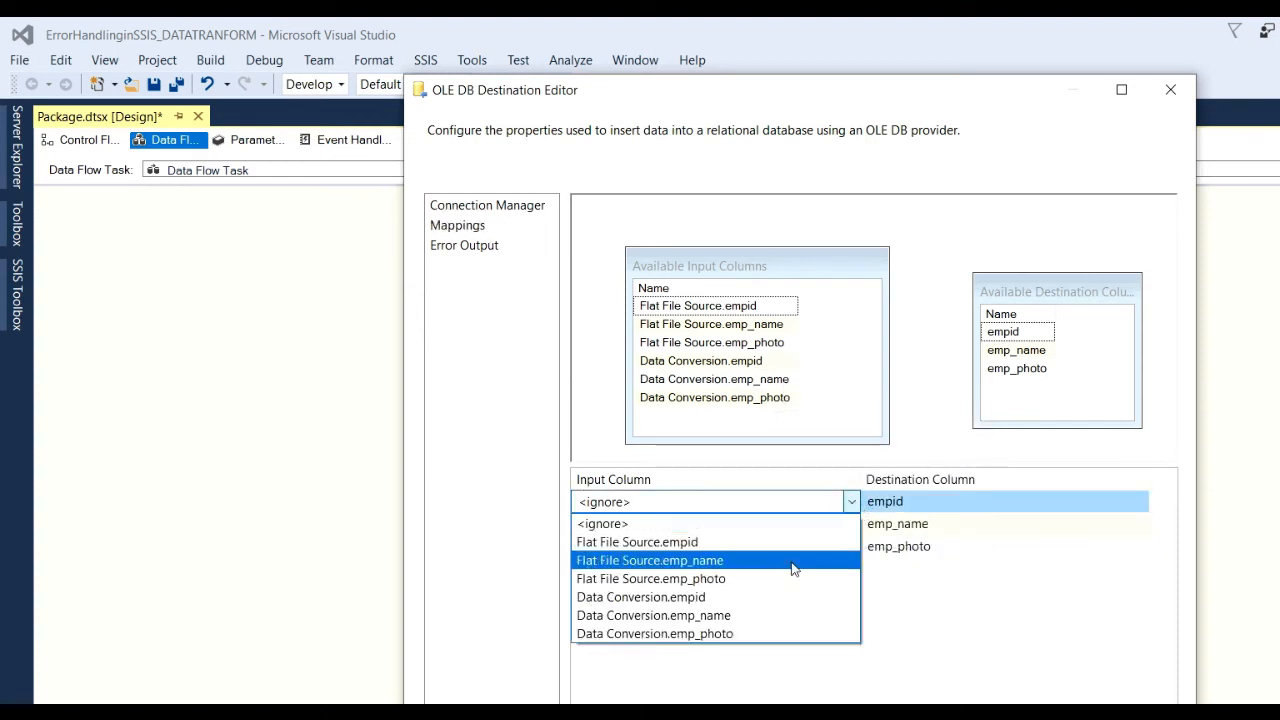
click(705, 597)
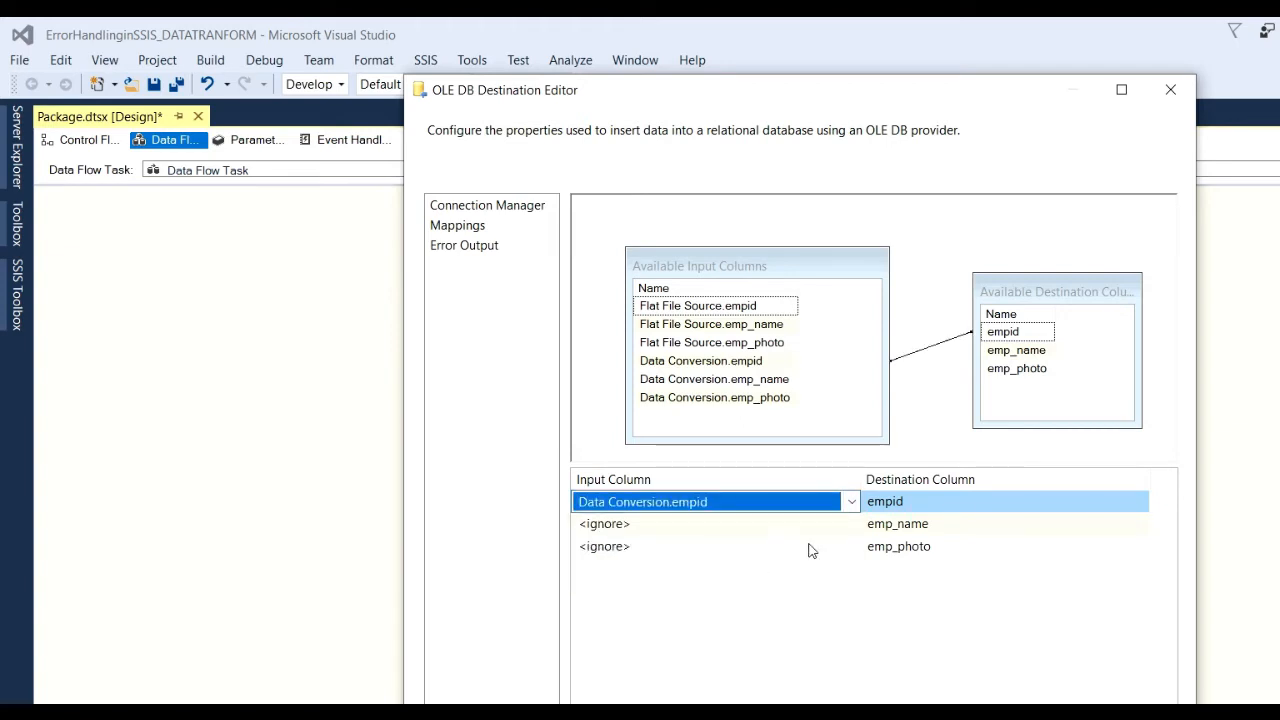
click(834, 524)
click(851, 524)
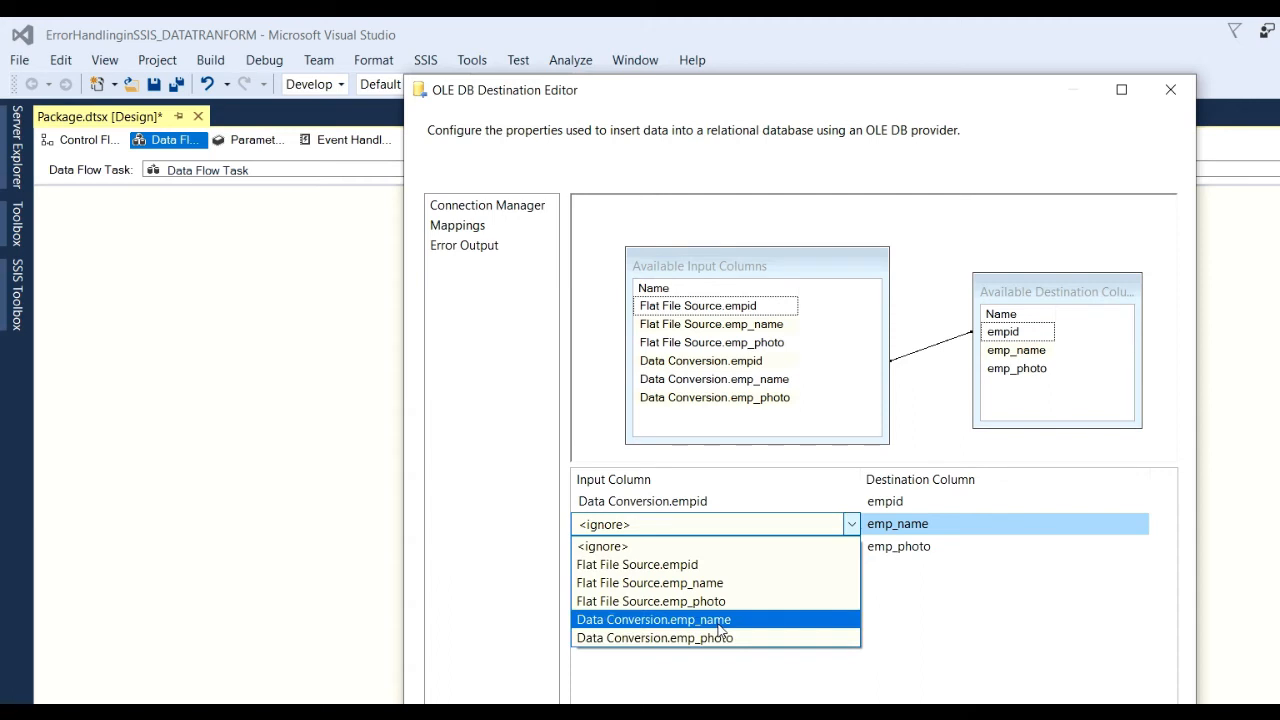
click(718, 620)
click(846, 551)
click(851, 547)
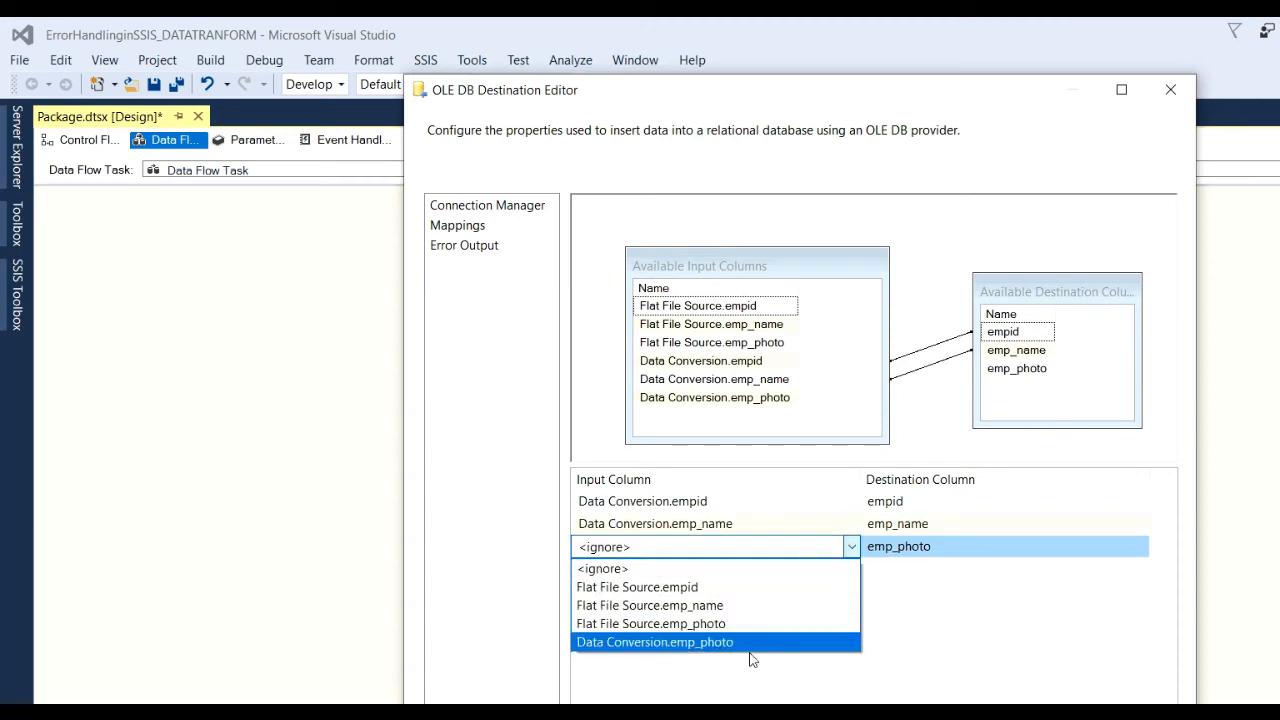
click(712, 624)
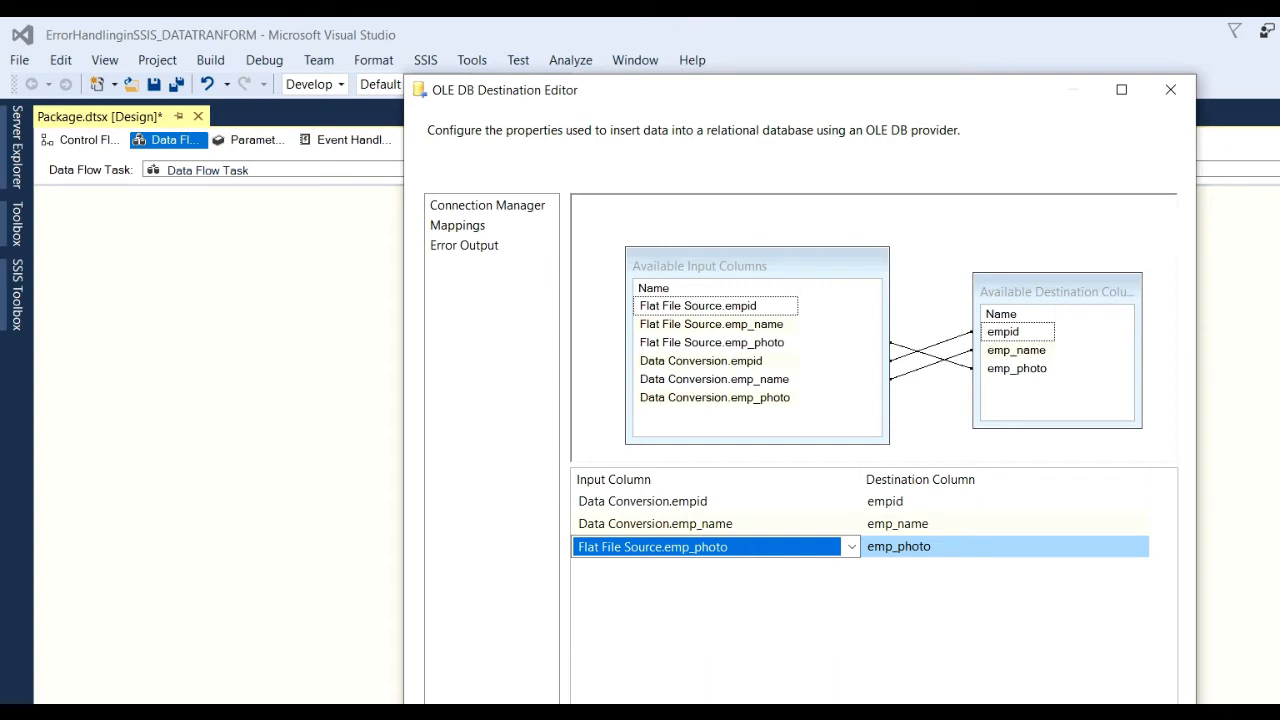
key(Return)
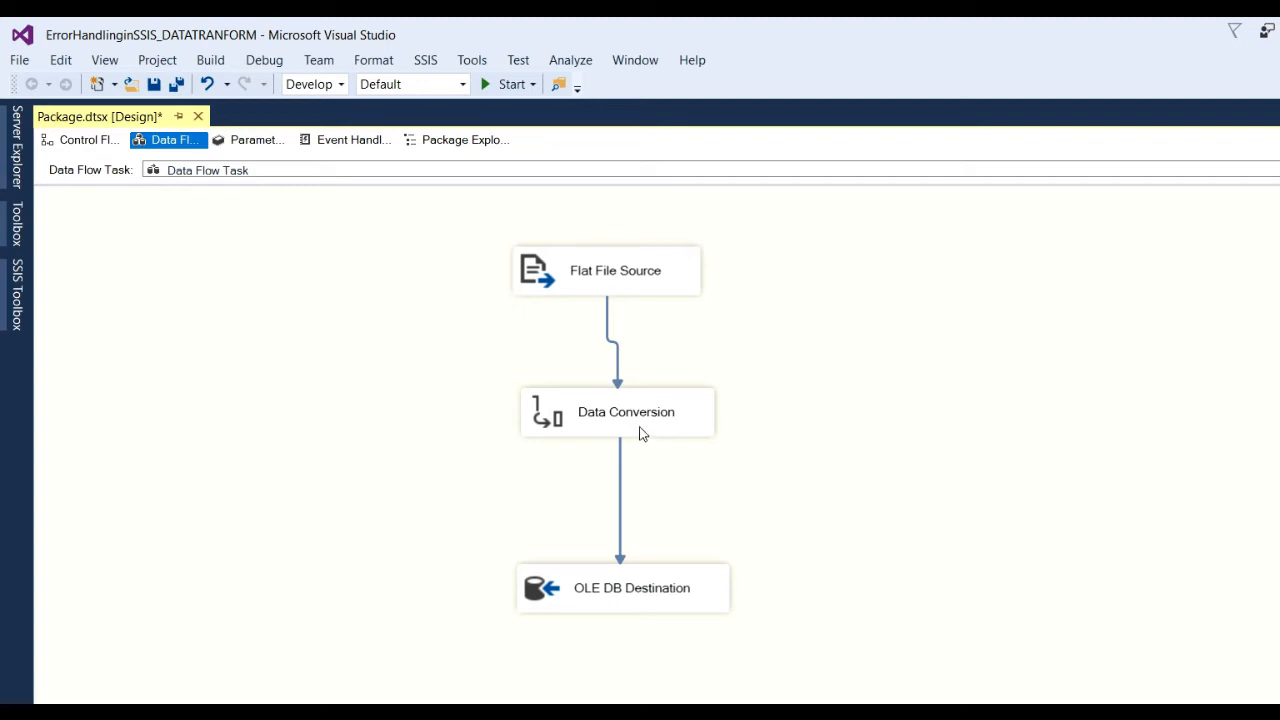
Start debugging the package so all three components succeed with 4 rows.
click(508, 85)
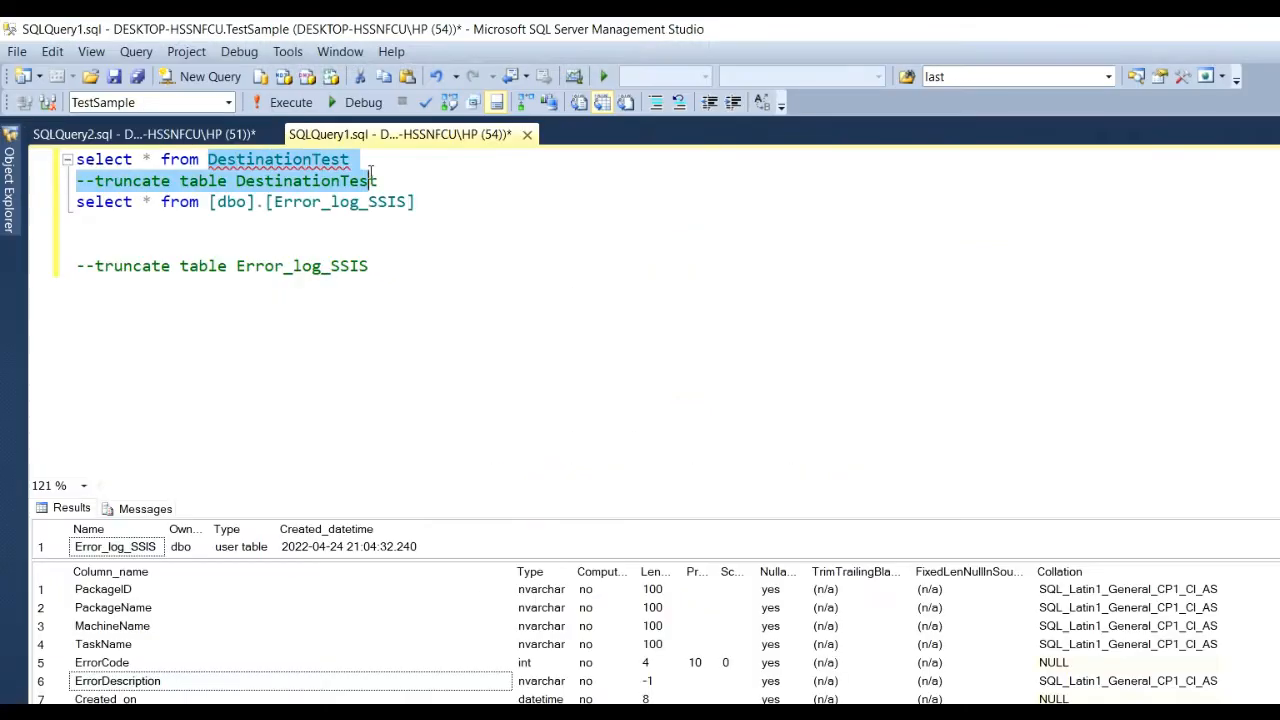
Run select * from [Destination_test3] to confirm empids 101, 102, 103, 106, then switch back.
click(400, 167)
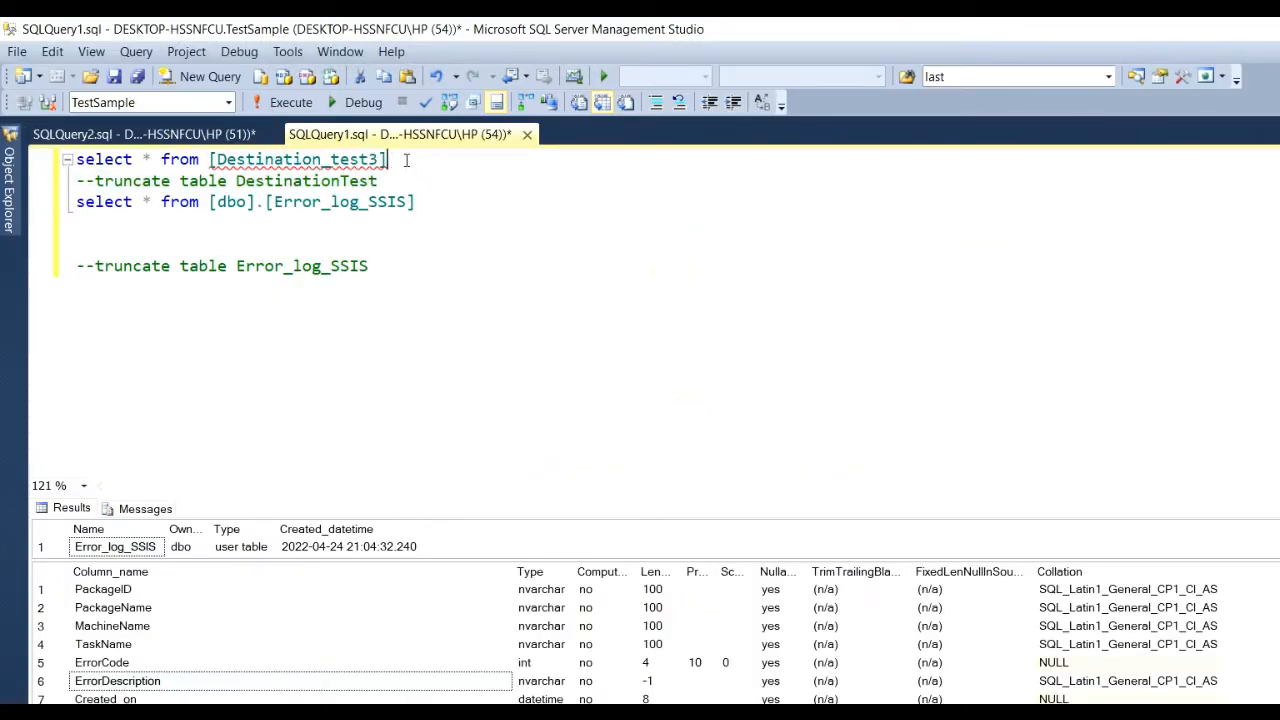
drag(400, 160, 74, 160)
click(289, 104)
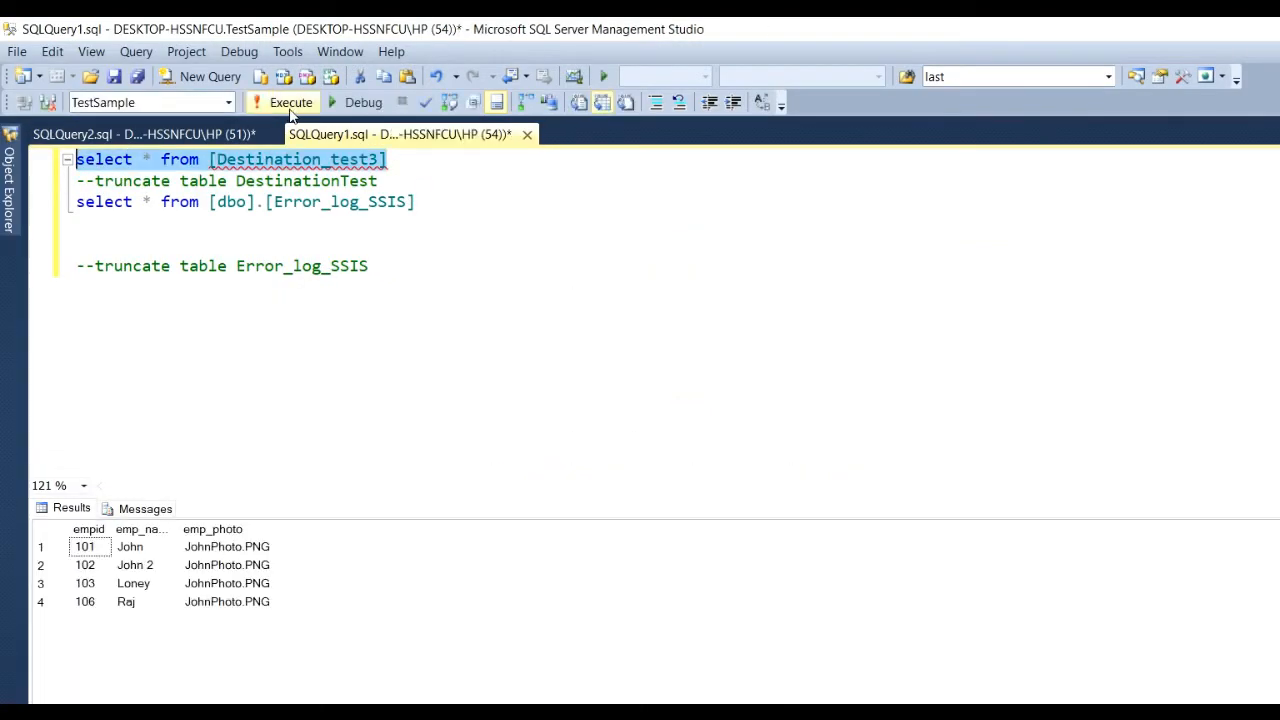
click(281, 531)
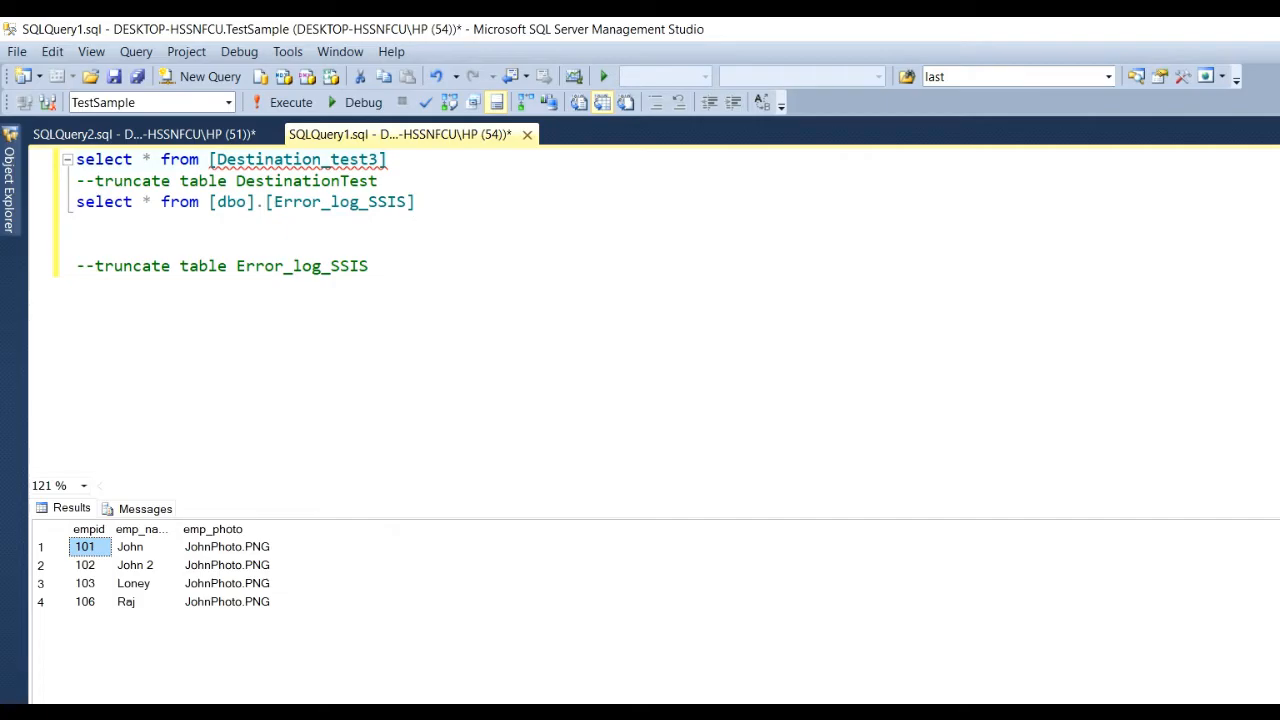
key(alt+Tab)
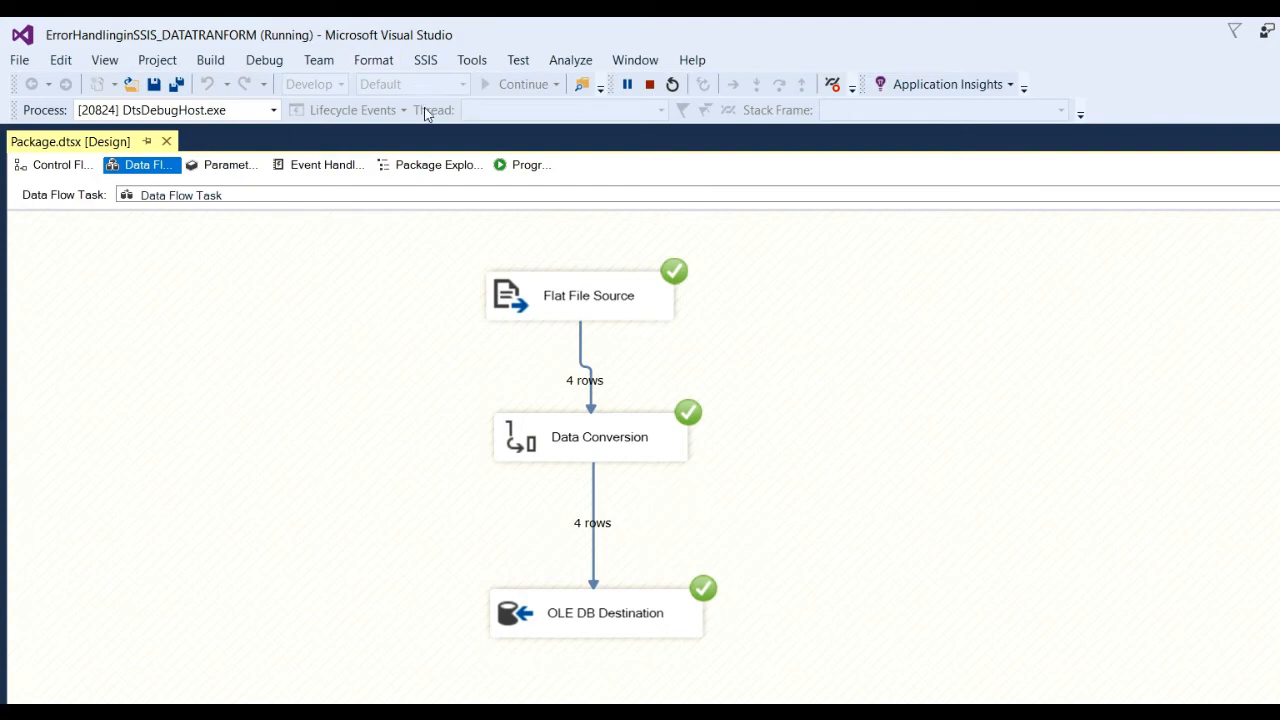
Stop debugging, change empid 102 to 102s in emp_sample.csv, save it, and return to Visual Studio.
click(649, 84)
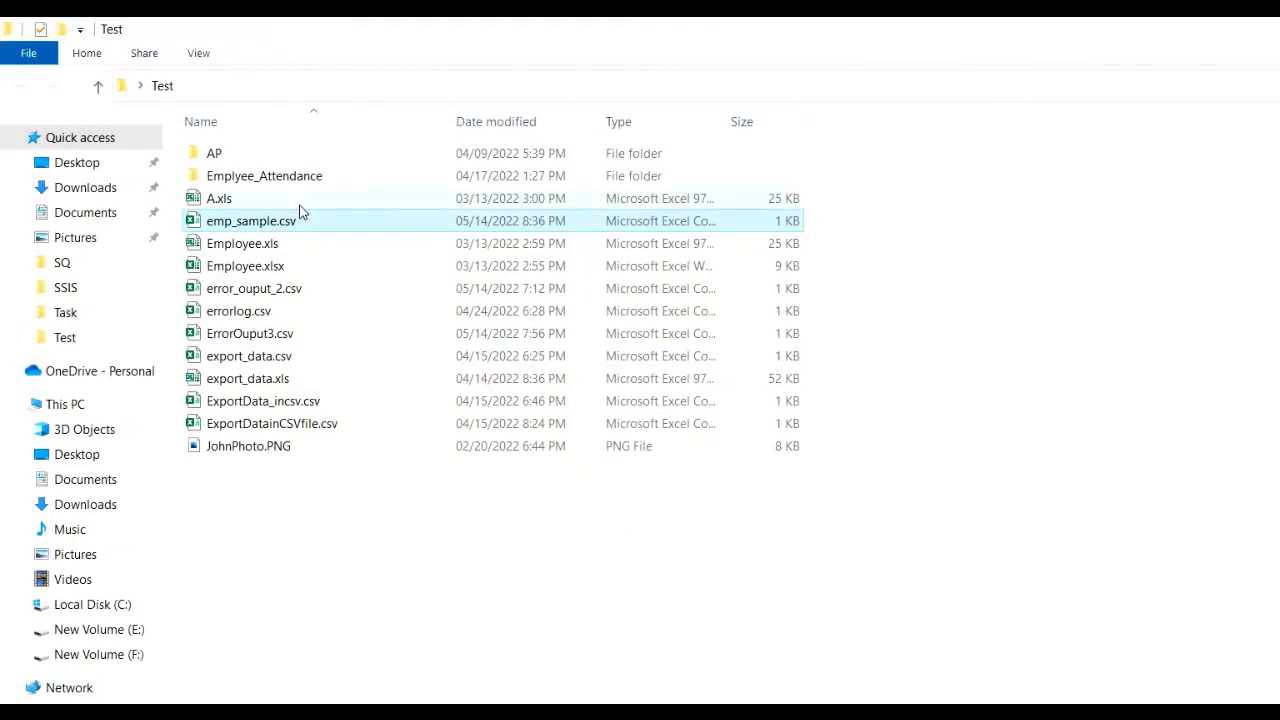
right_click(270, 226)
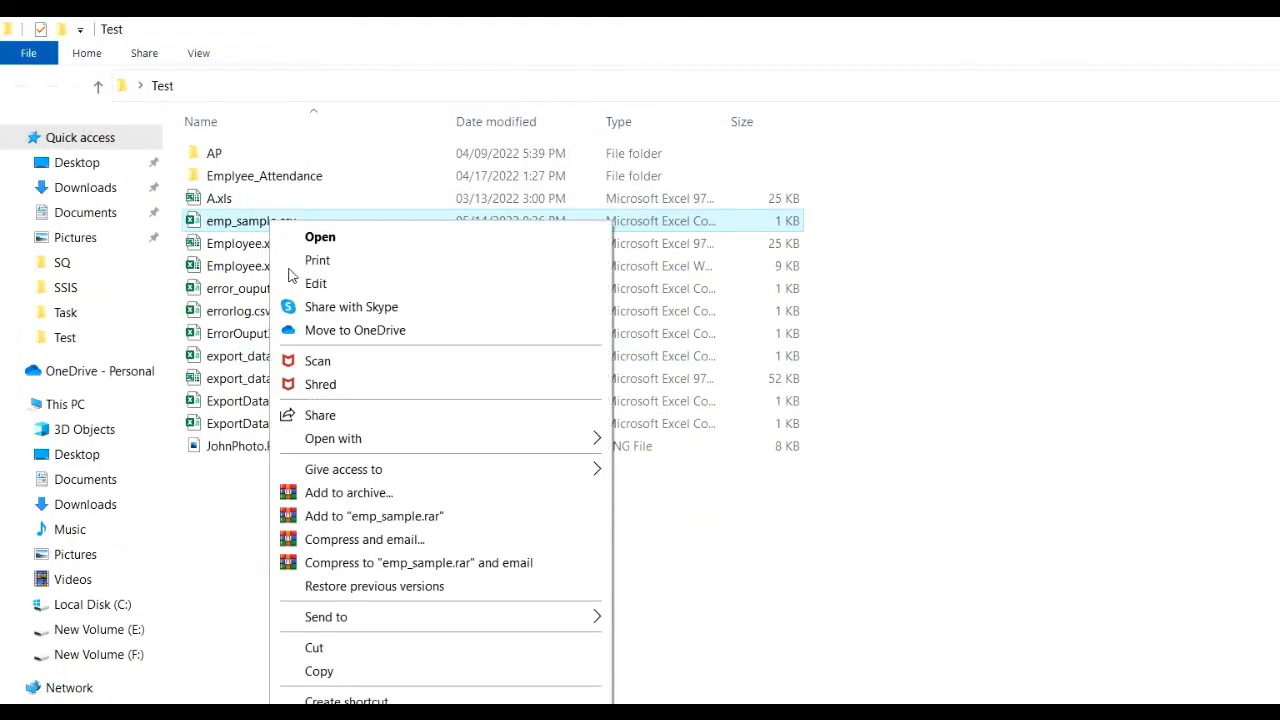
click(308, 284)
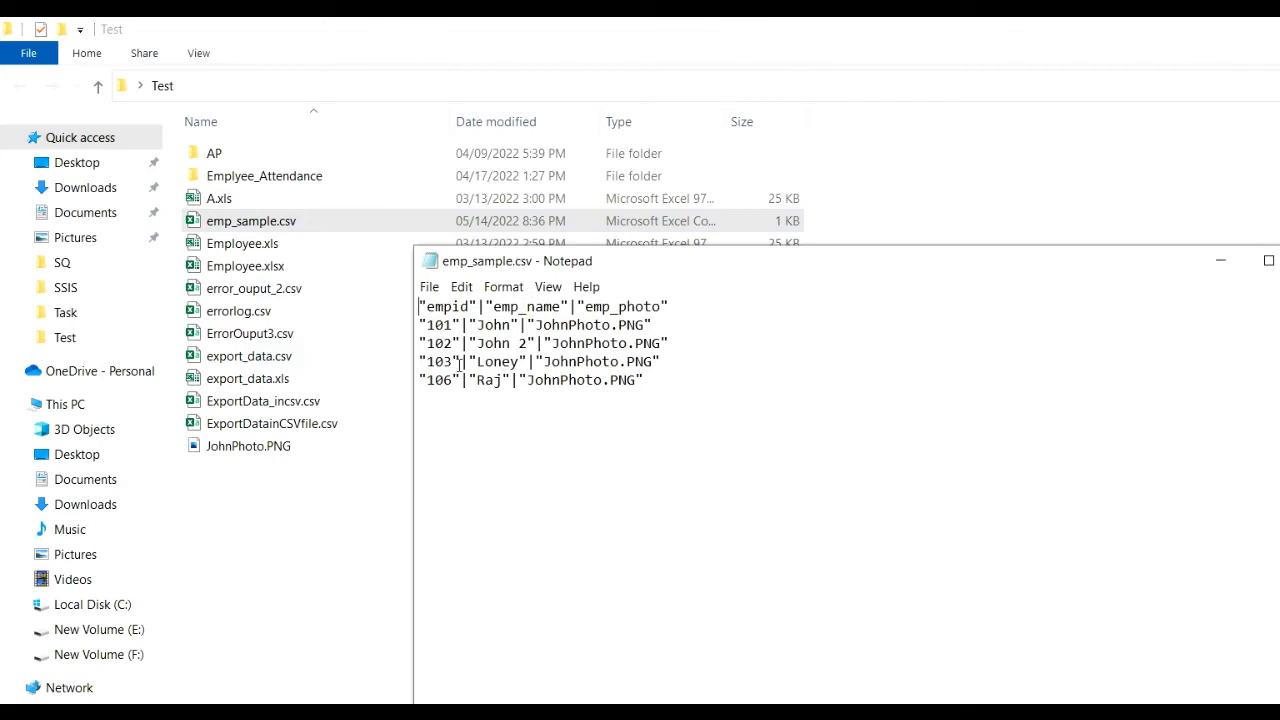
click(452, 345)
text(s)
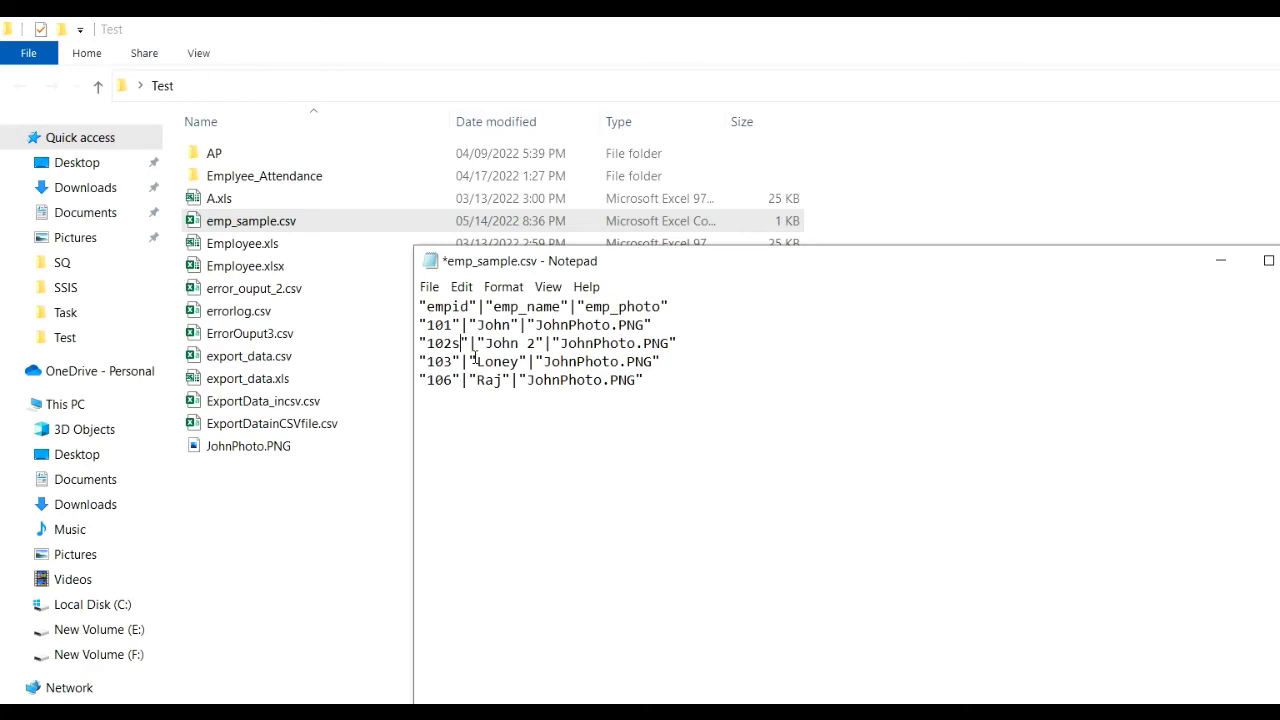
key(ctrl+s)
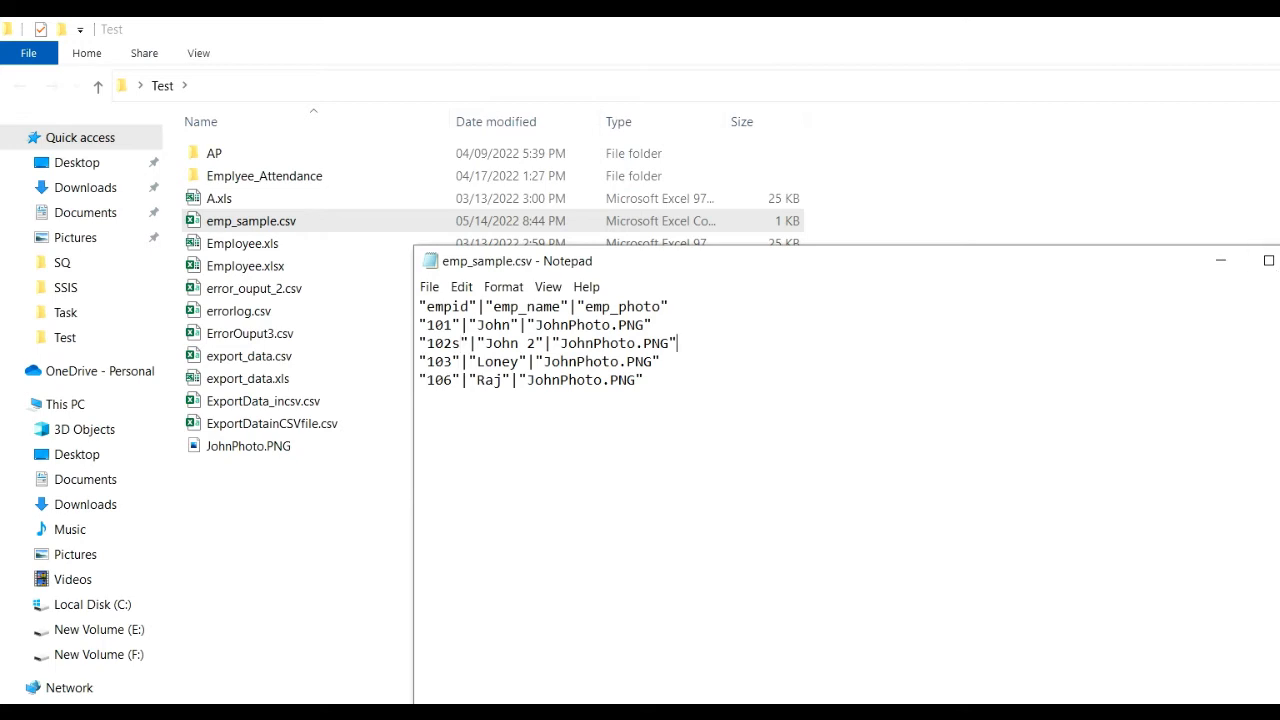
key(alt+F4)
key(alt+Tab)
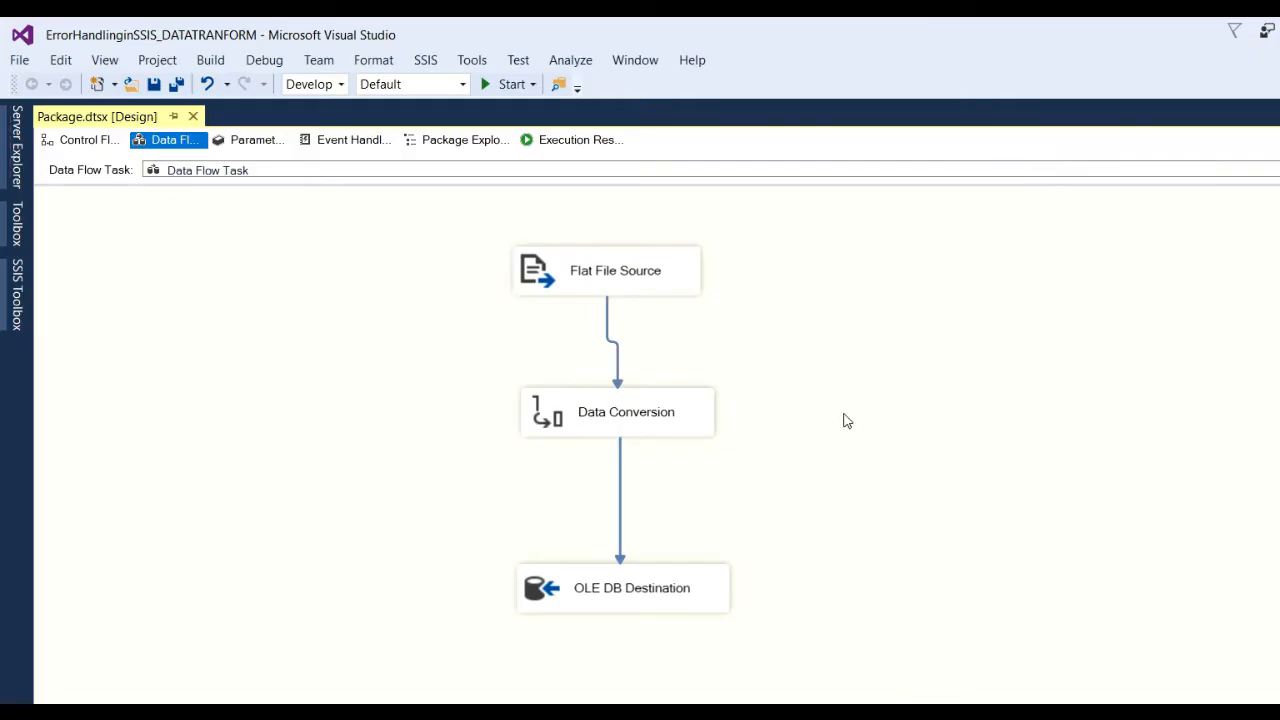
Run the package until Data Conversion fails on 102s, then stop debugging and select Data Conversion.
click(507, 84)
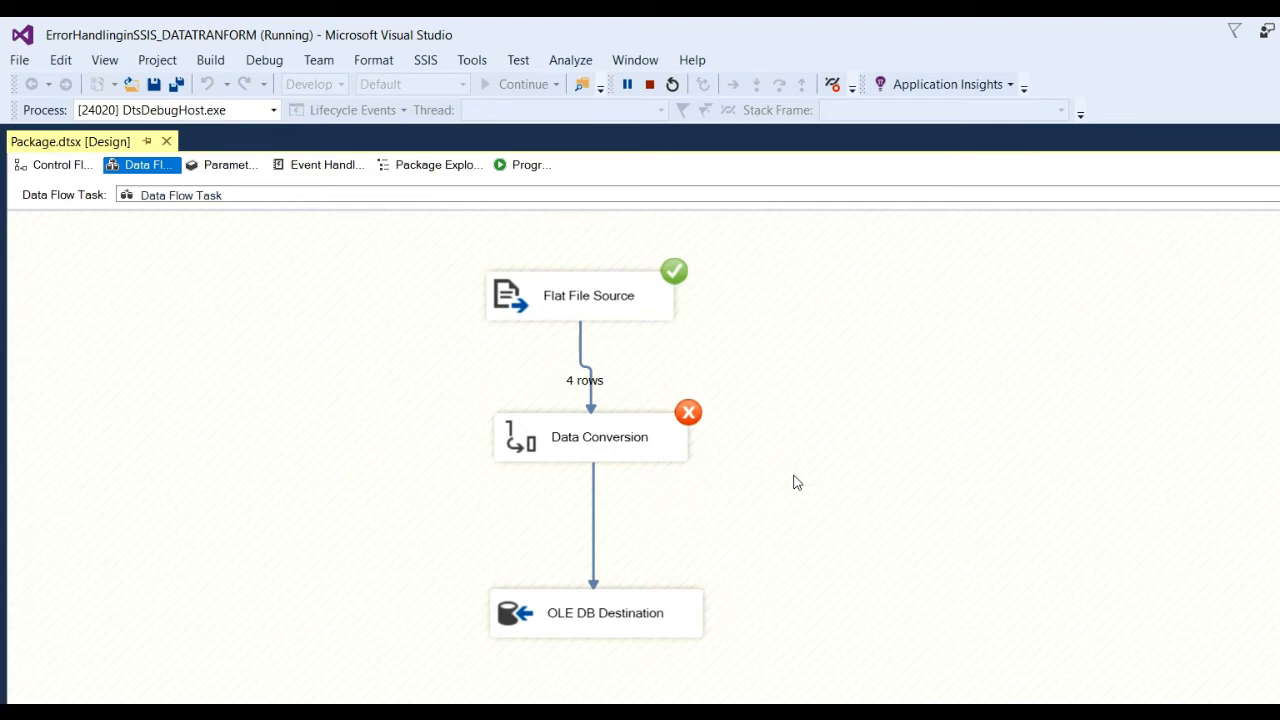
click(650, 85)
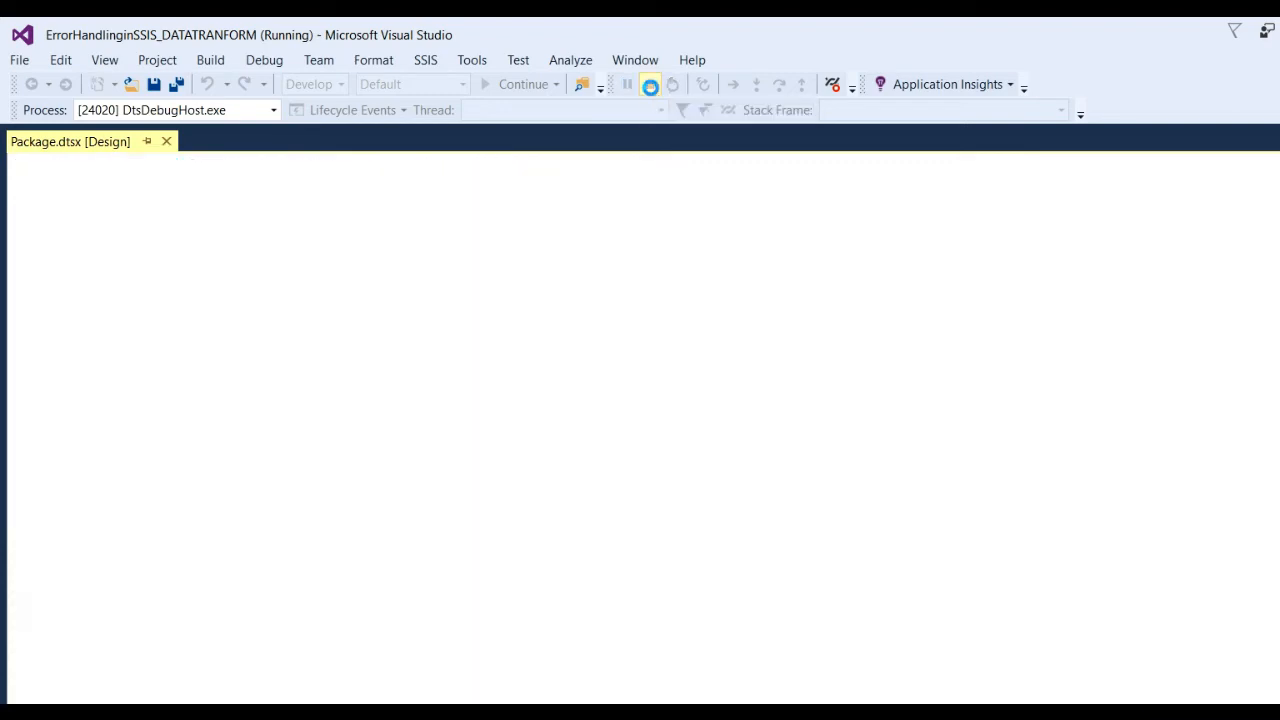
click(676, 409)
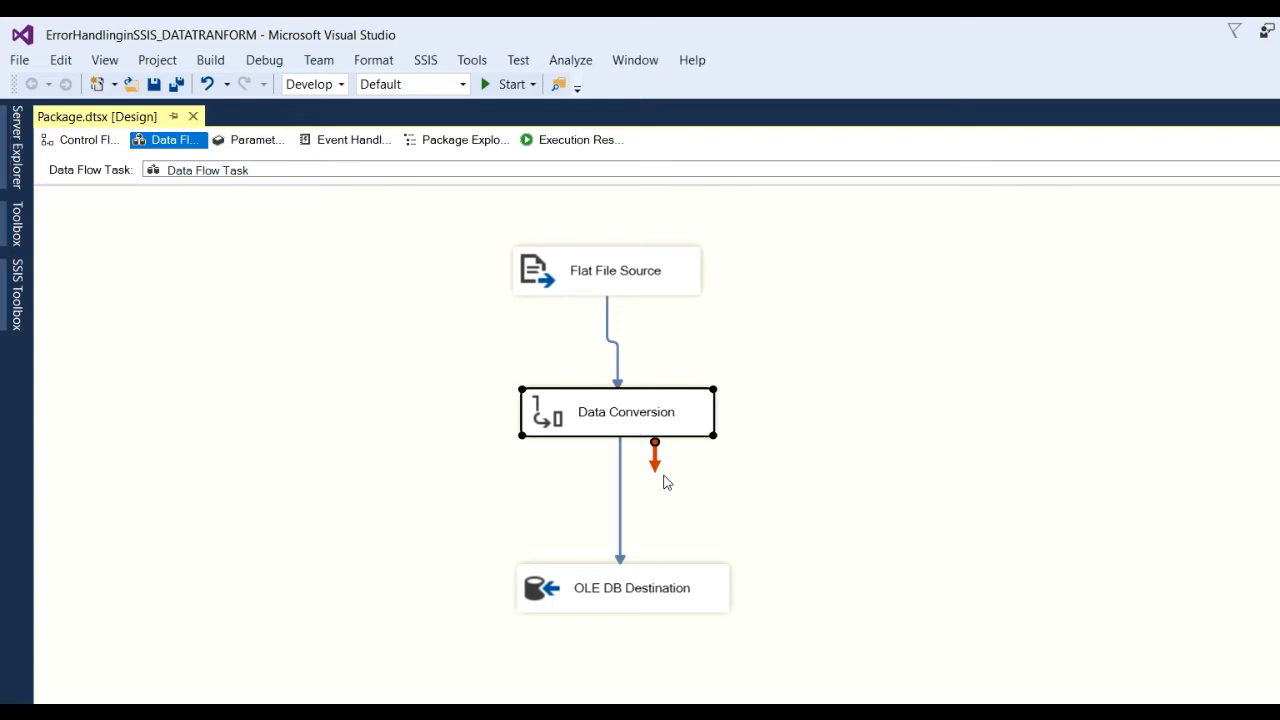
Add a Flat File Destination from Other Destinations to the right of Data Conversion.
click(797, 443)
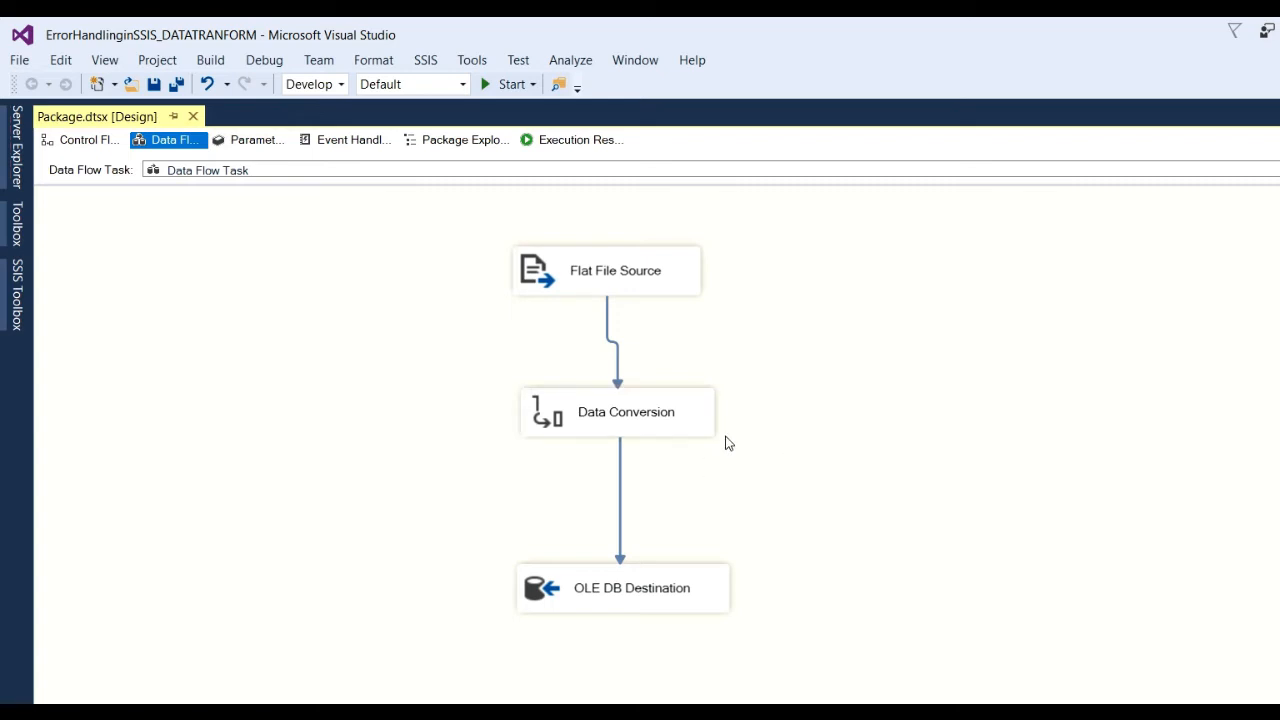
click(17, 300)
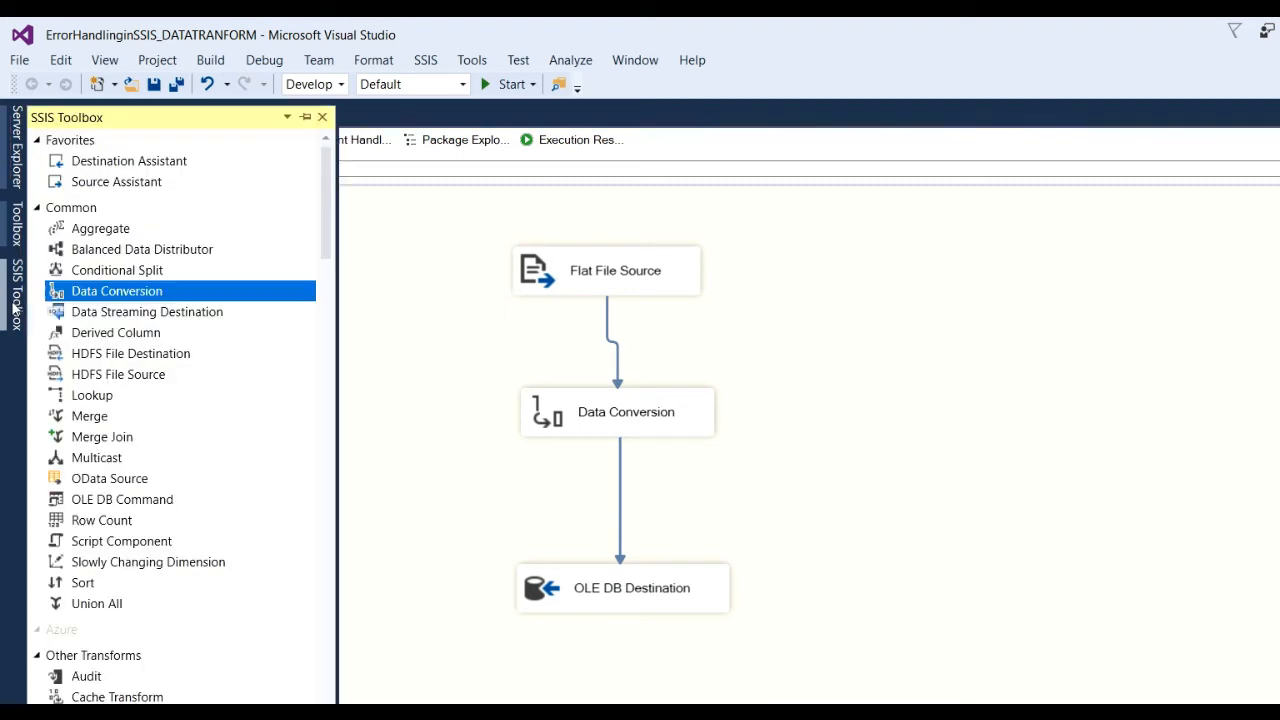
scroll(157, 551, down, 10)
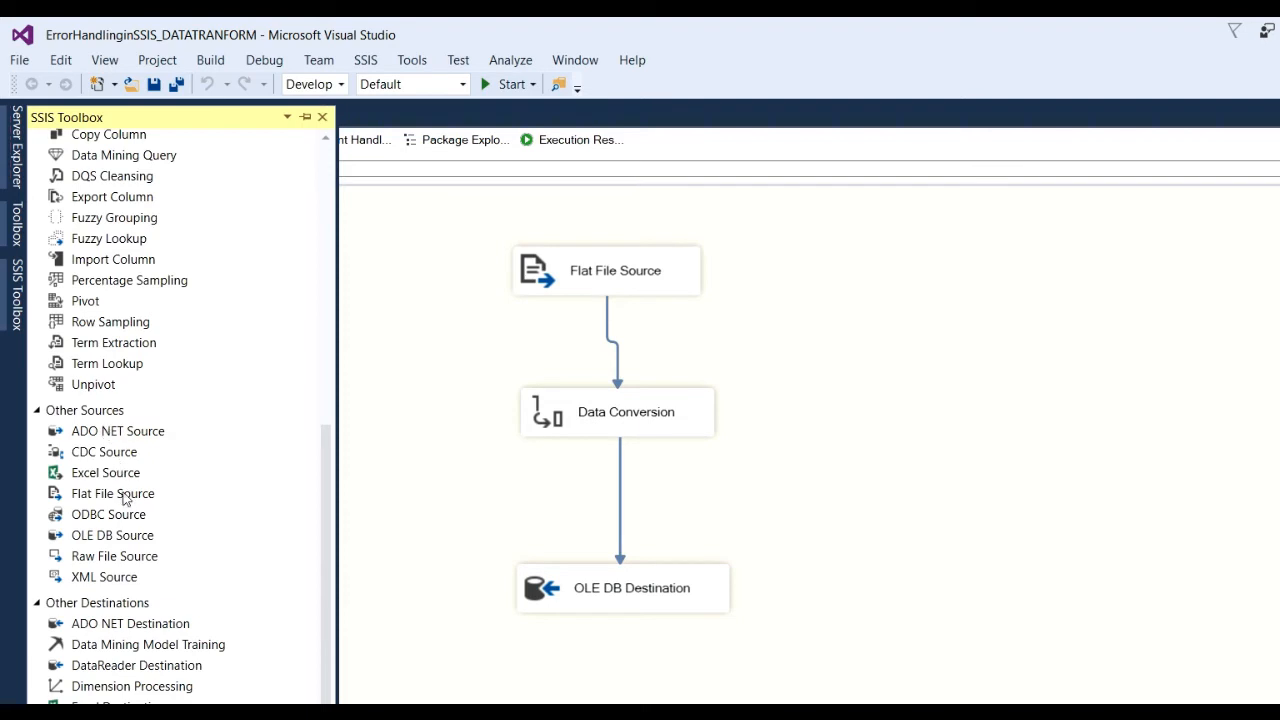
scroll(133, 580, down, 2)
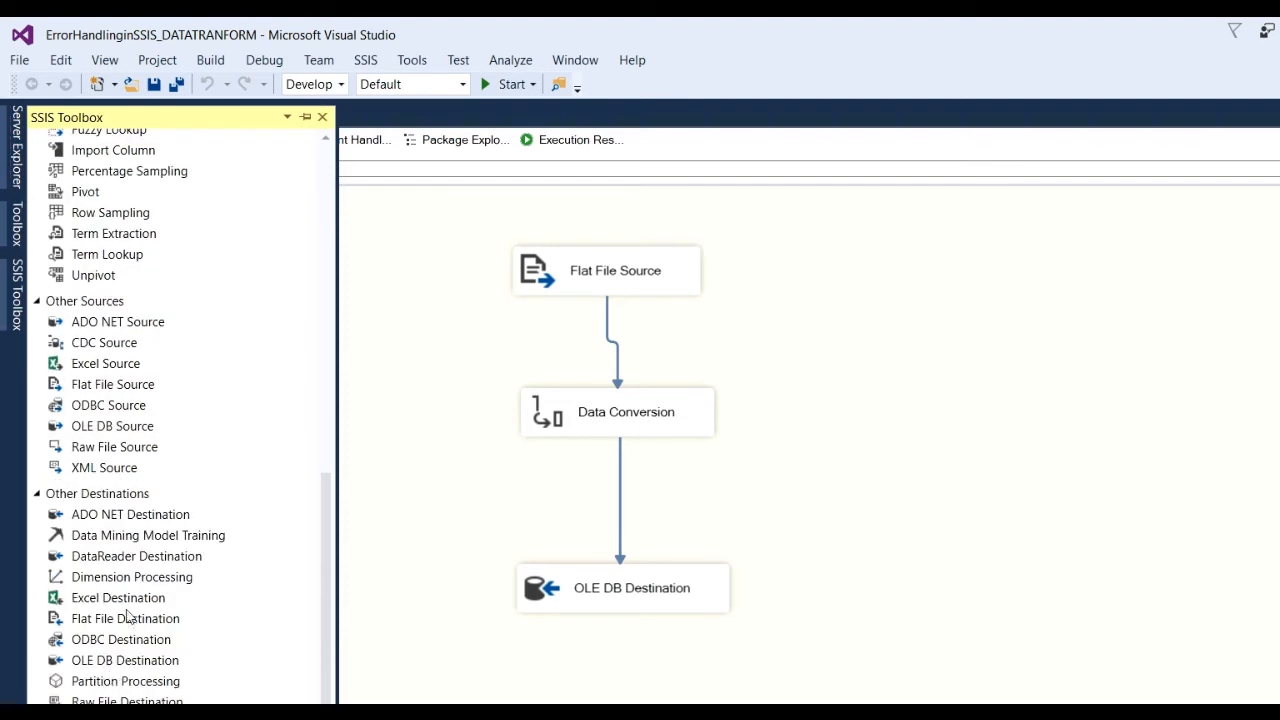
drag(126, 620, 1040, 492)
click(642, 409)
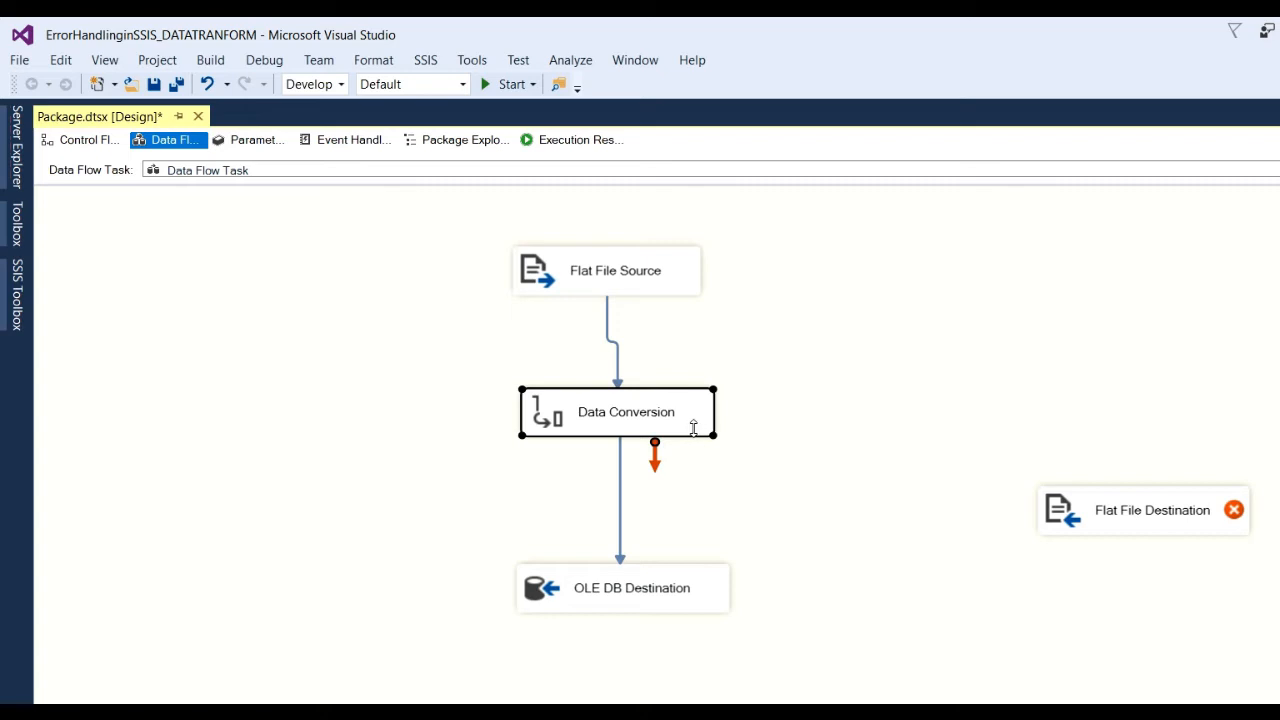
mouse_move(1177, 523)
Connect Data Conversion's error output to the Flat File Destination and set empid errors to Redirect row.
drag(656, 465, 1122, 497)
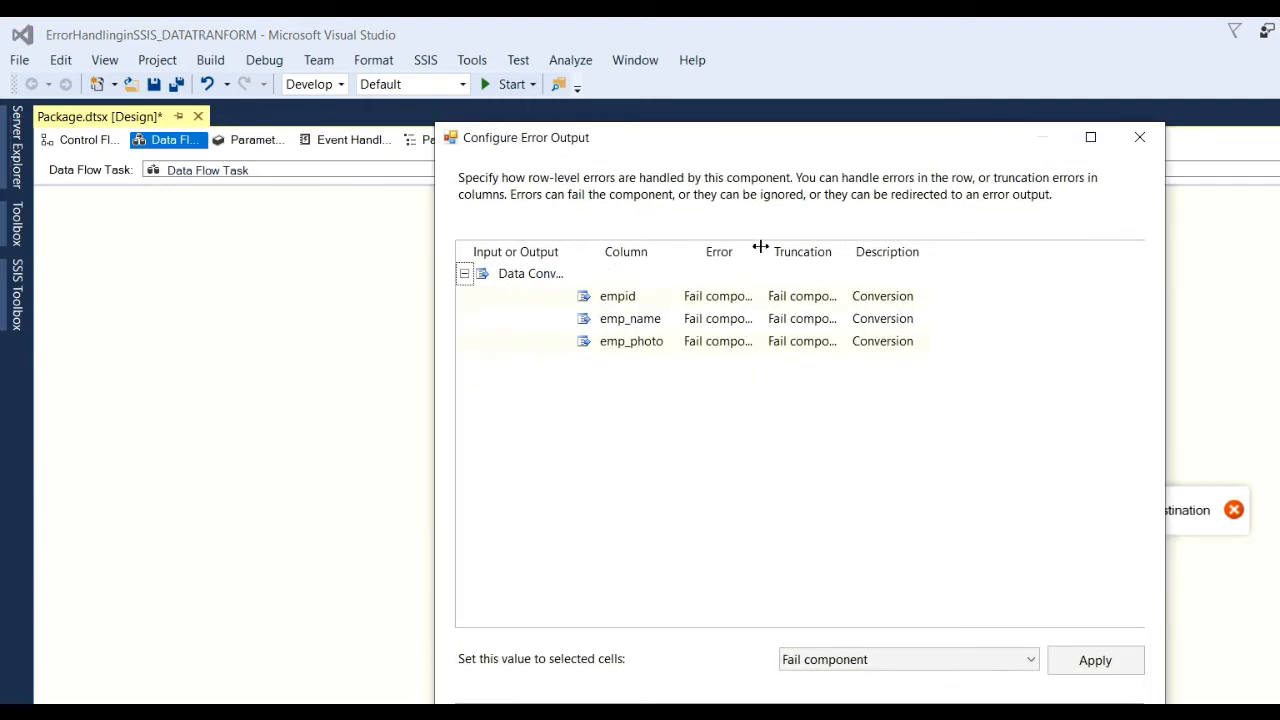
drag(760, 247, 948, 252)
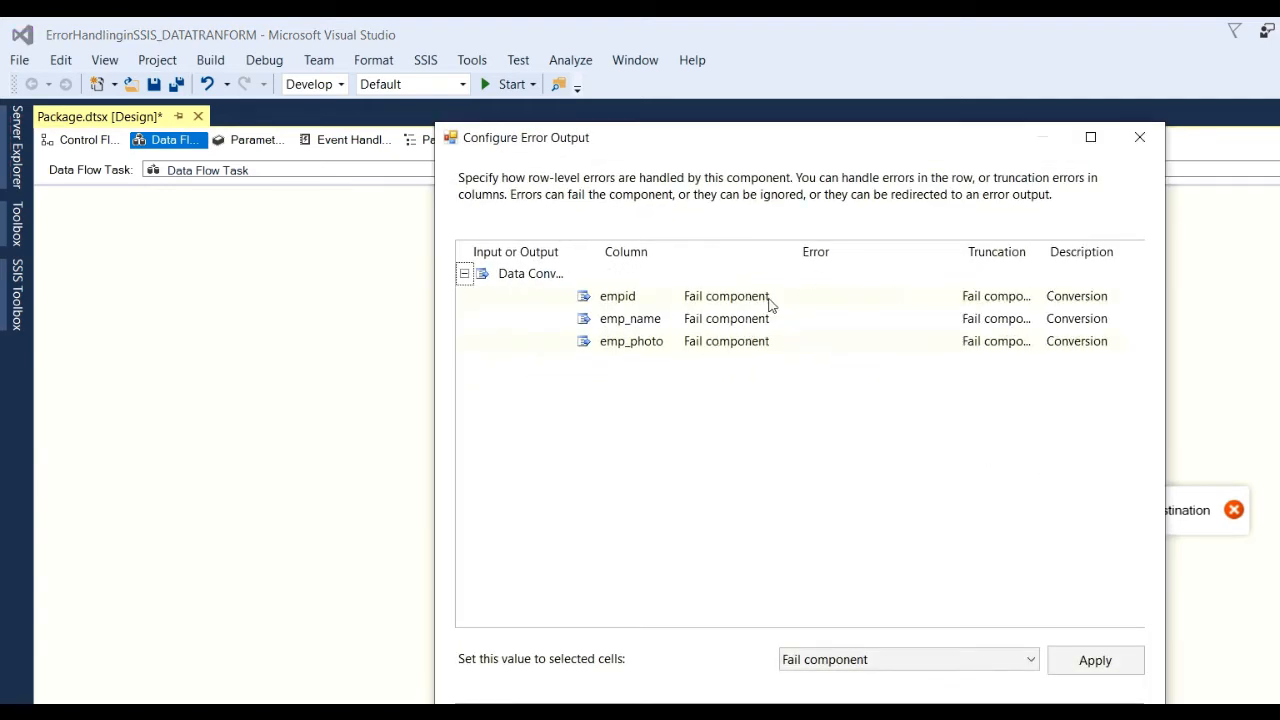
click(926, 295)
click(946, 296)
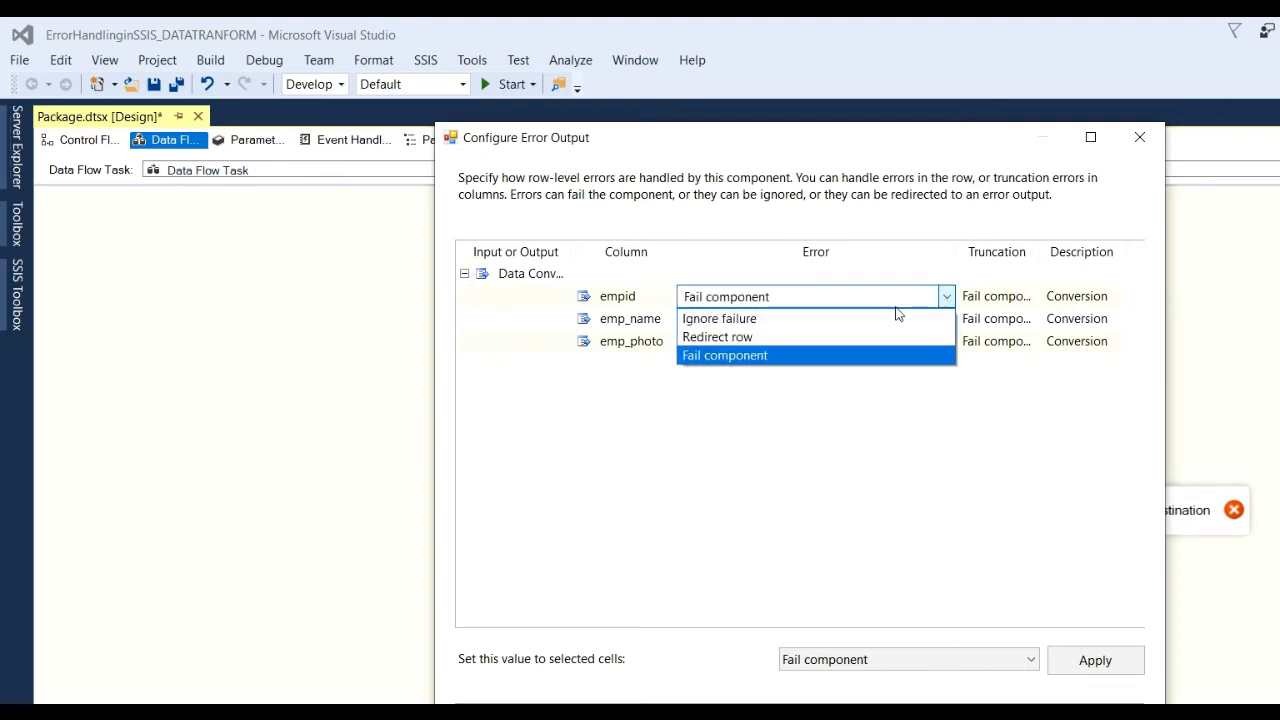
click(806, 320)
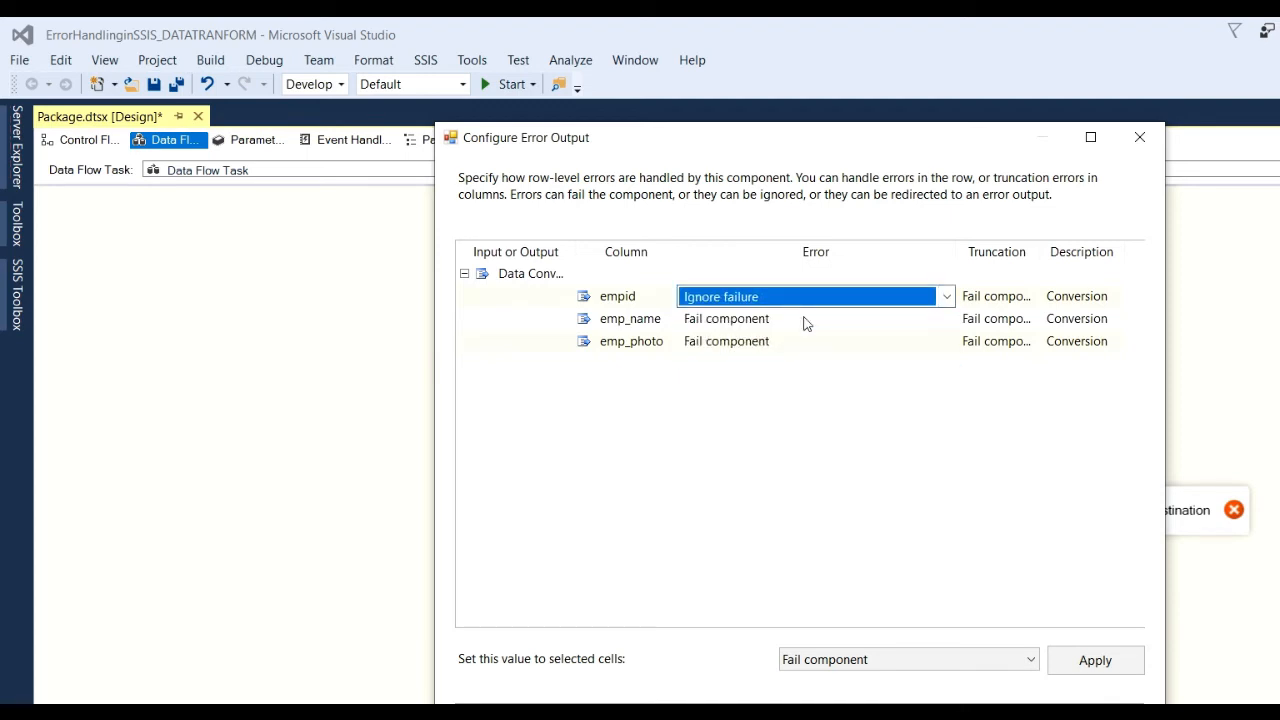
click(945, 297)
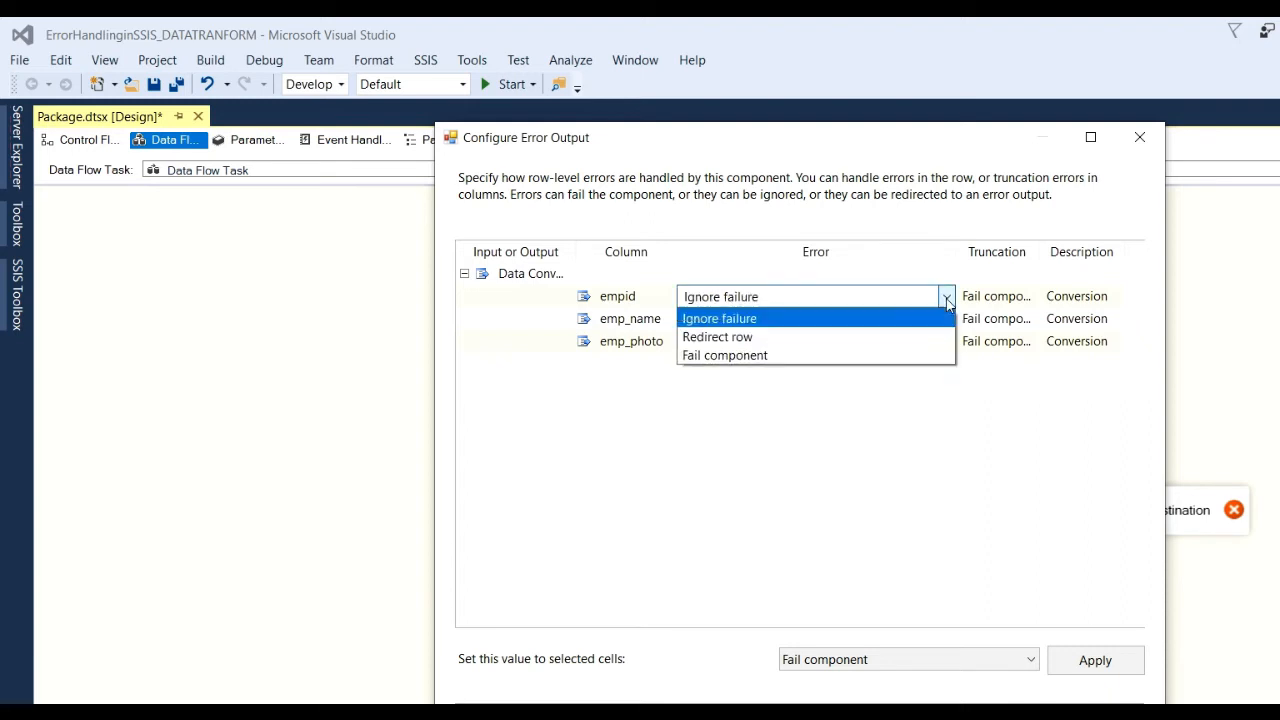
click(946, 298)
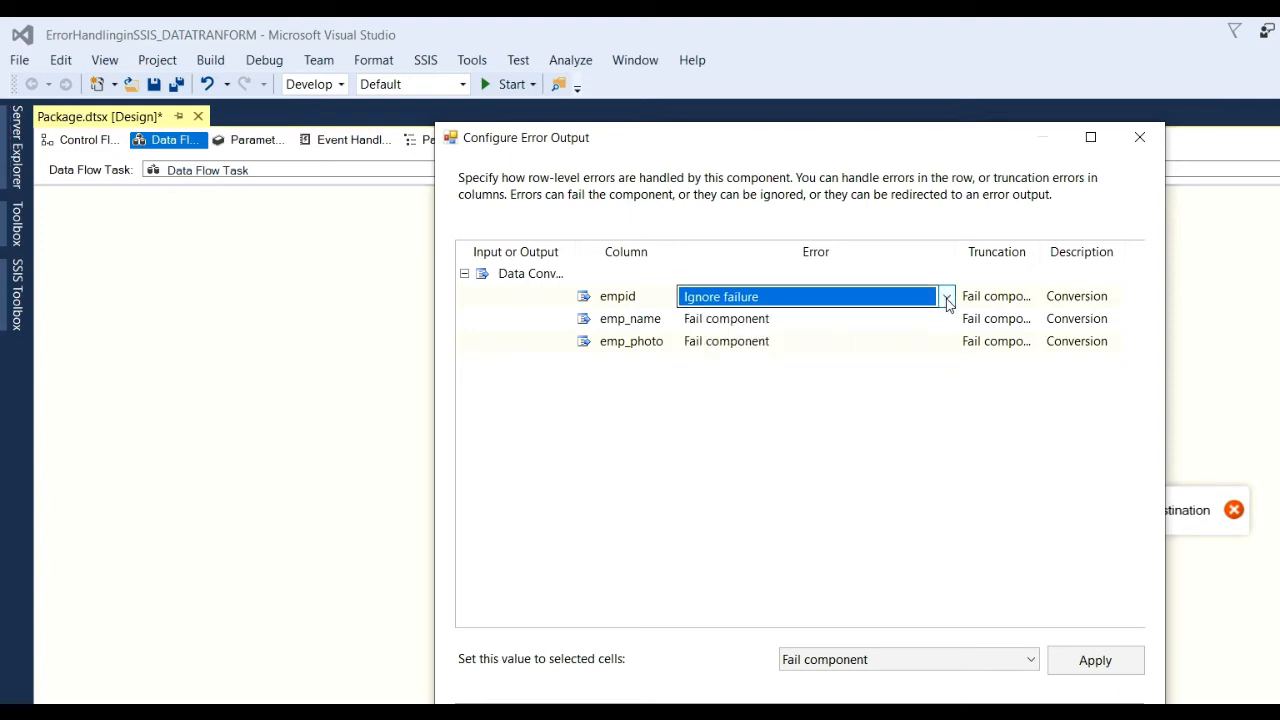
click(946, 298)
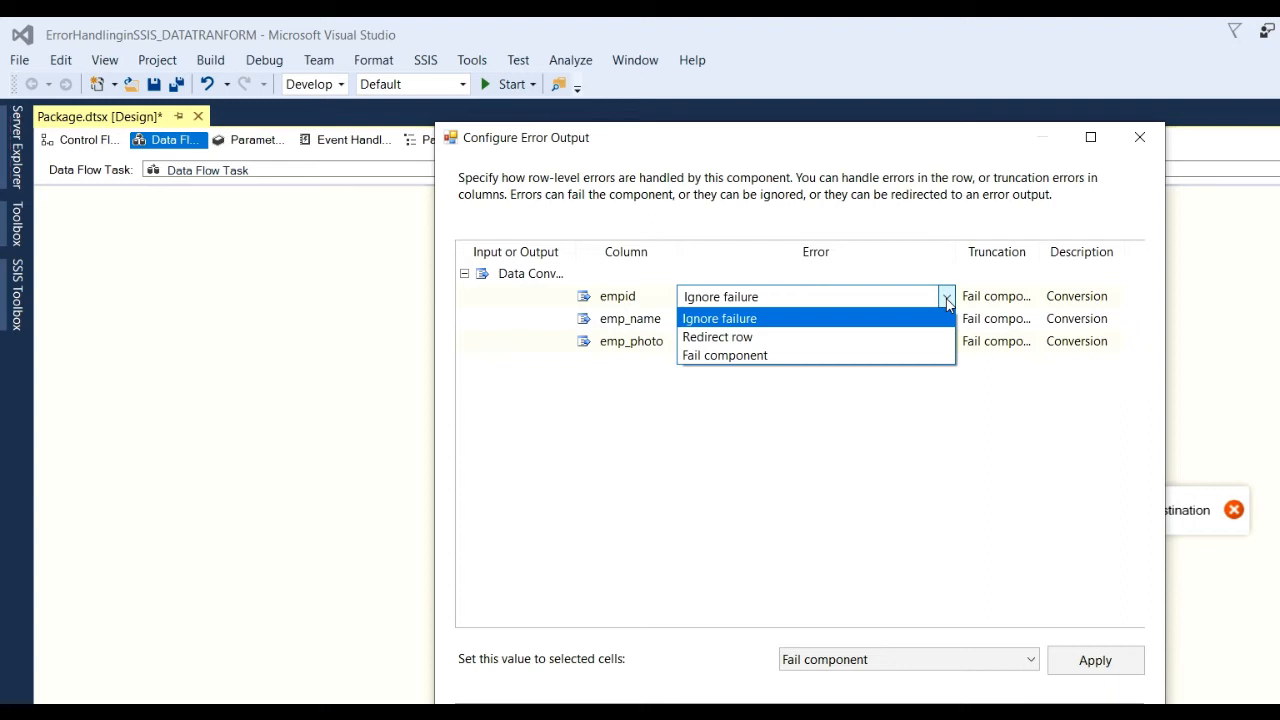
click(792, 343)
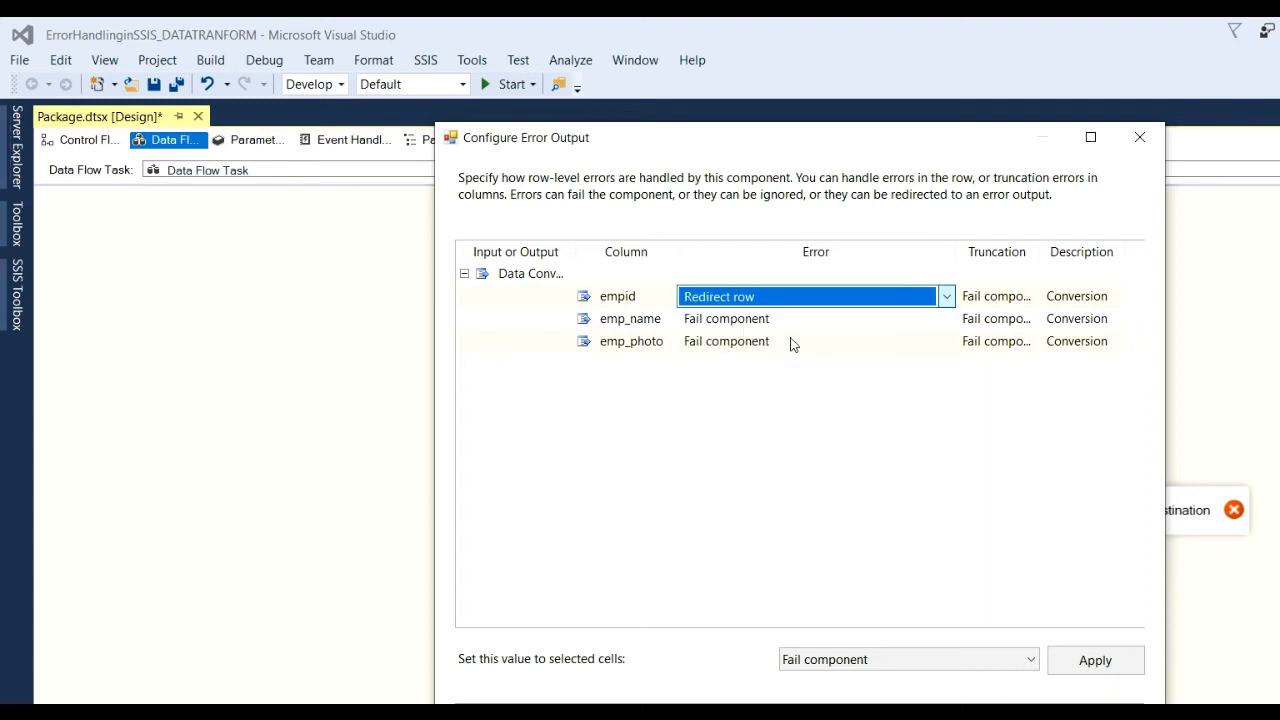
Set empid truncation to Redirect row too and confirm the error output settings.
click(992, 299)
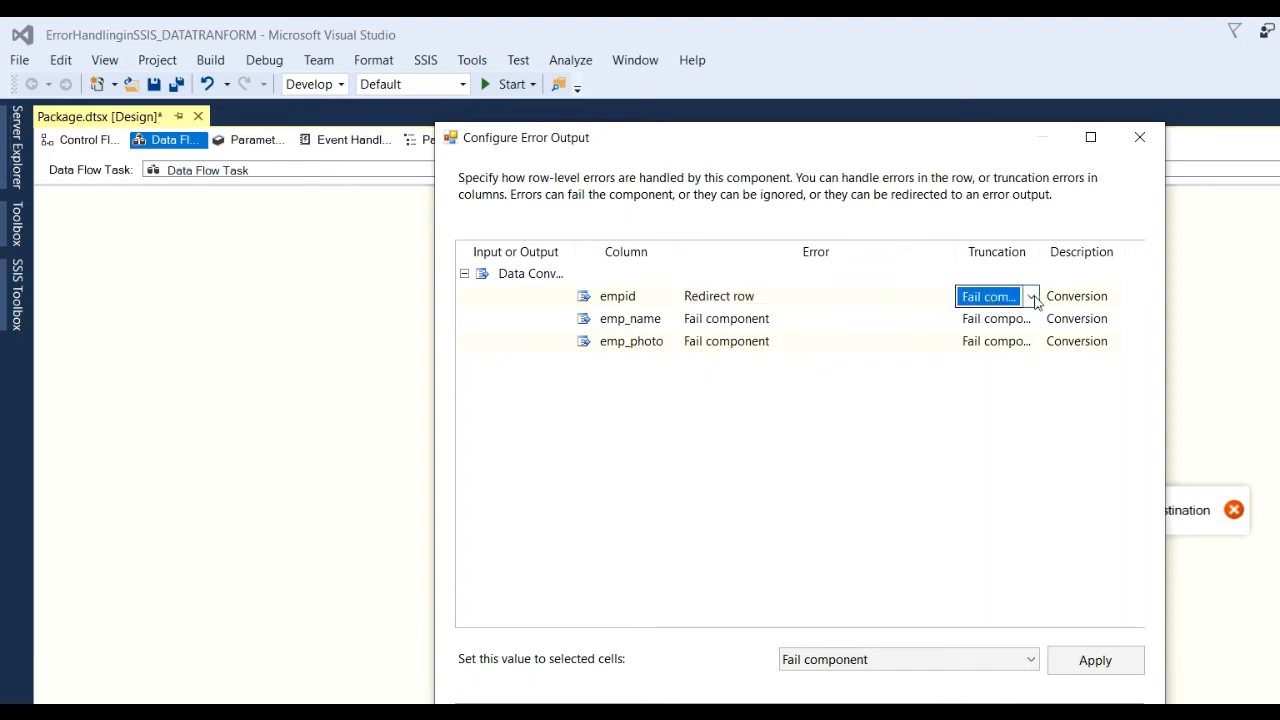
click(1032, 298)
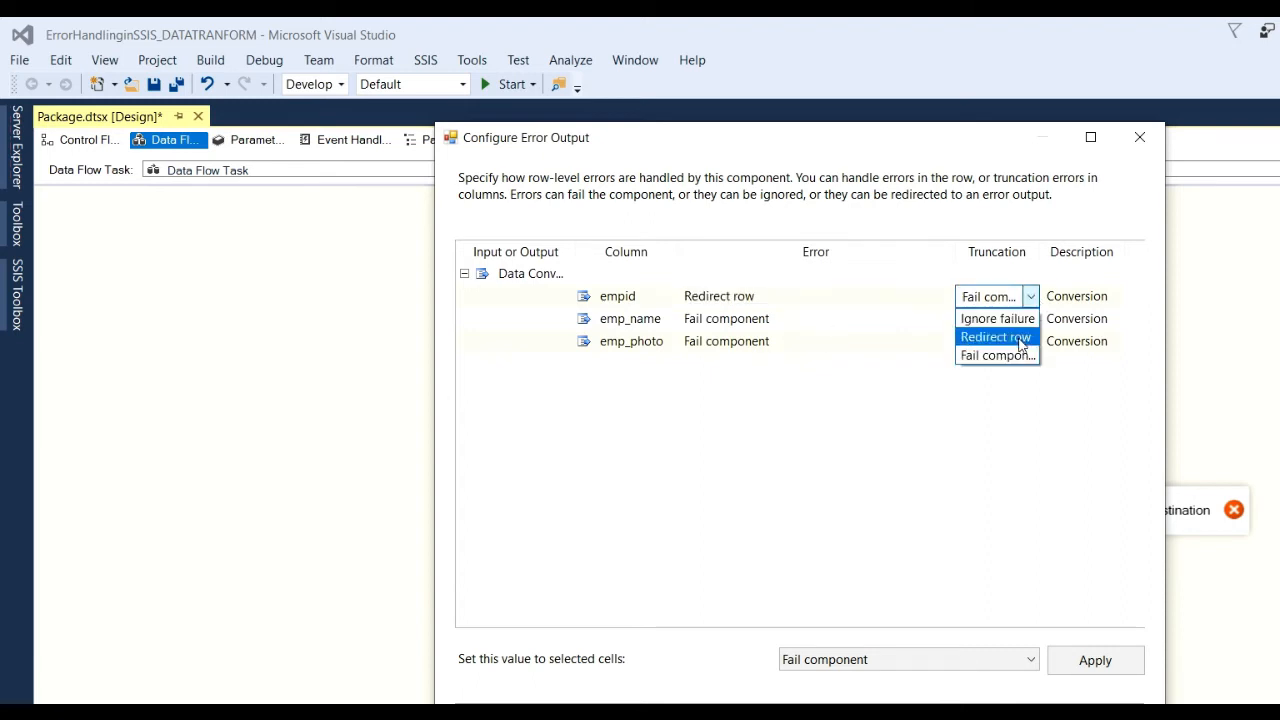
click(1021, 337)
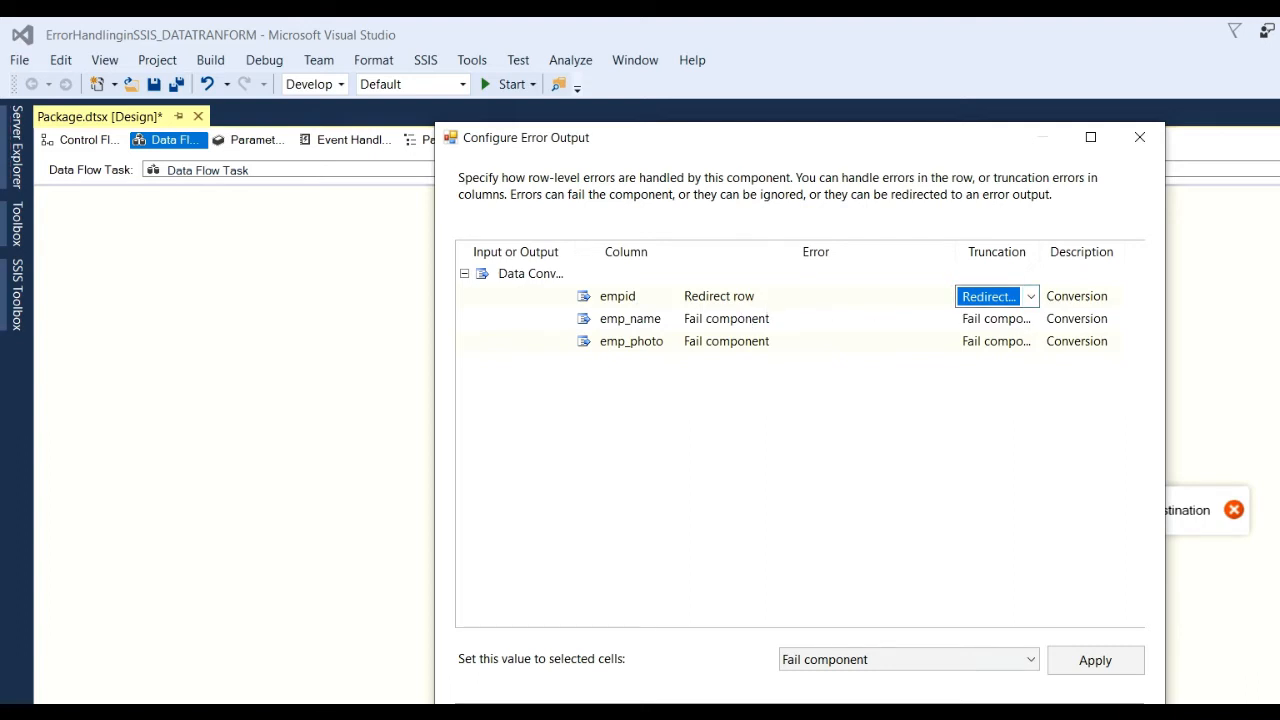
click(880, 716)
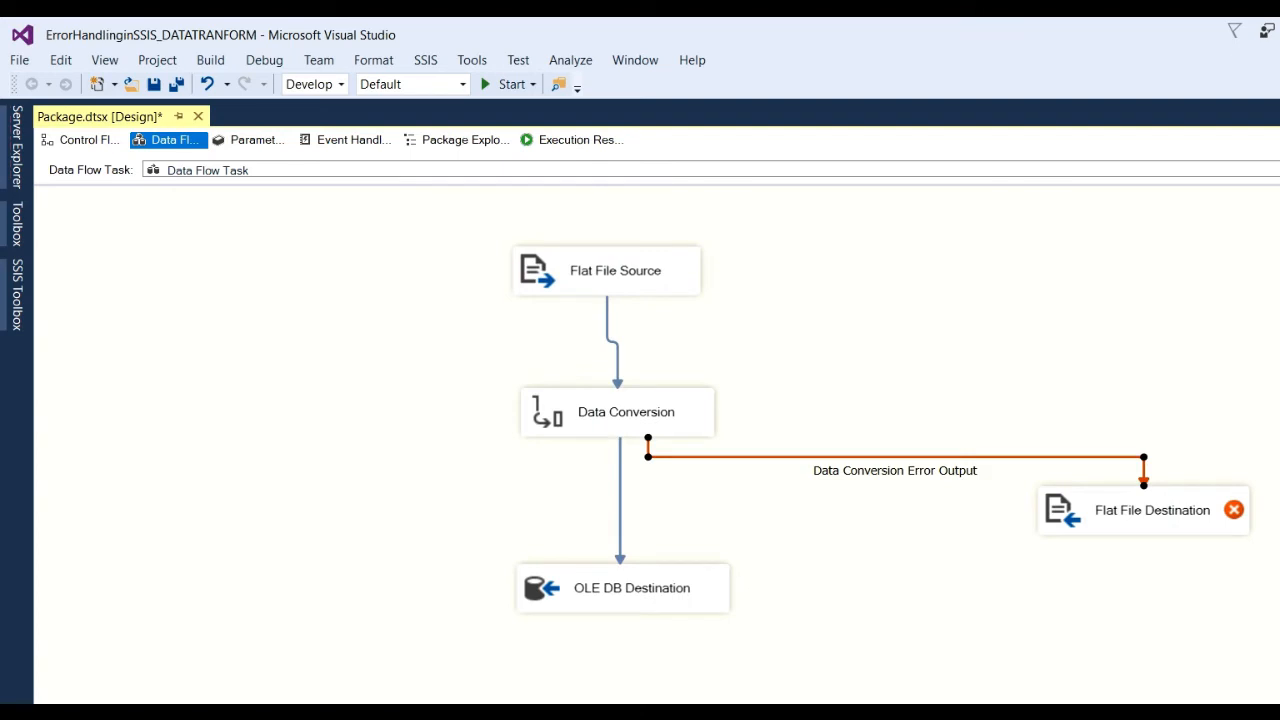
Open the Flat File Destination Editor and check its connection manager and column mappings.
double_click(1130, 515)
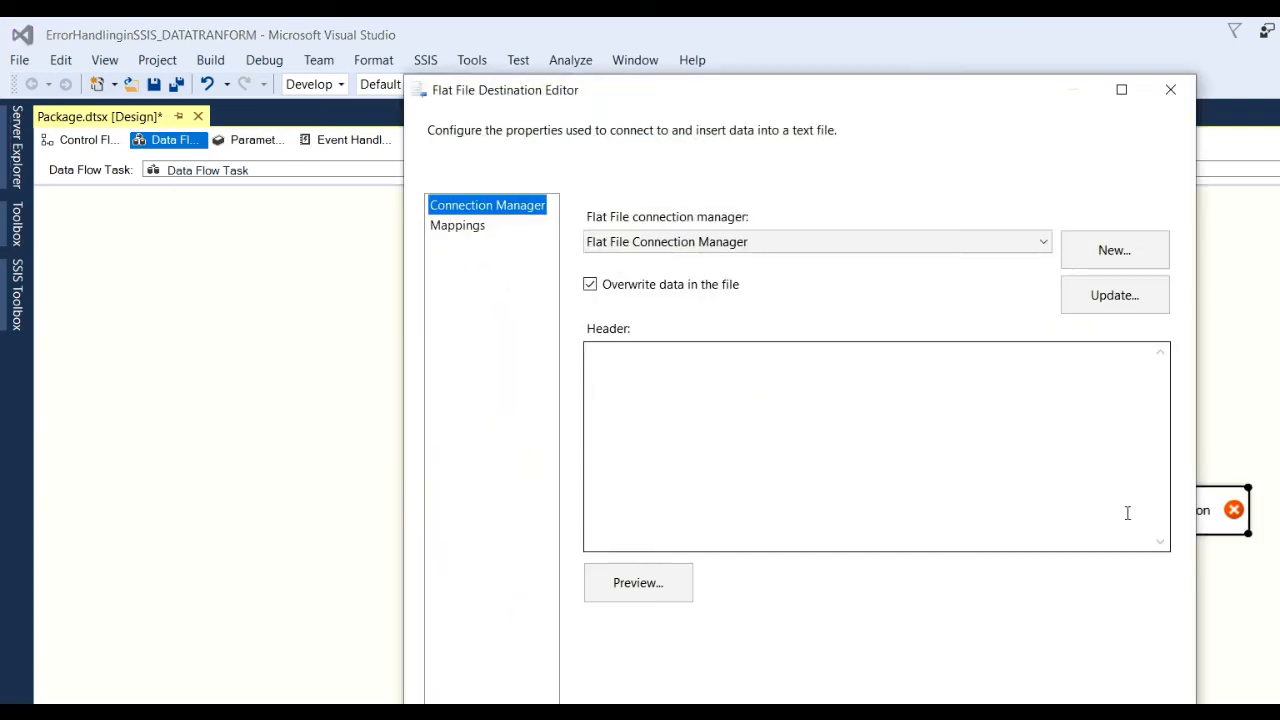
click(452, 232)
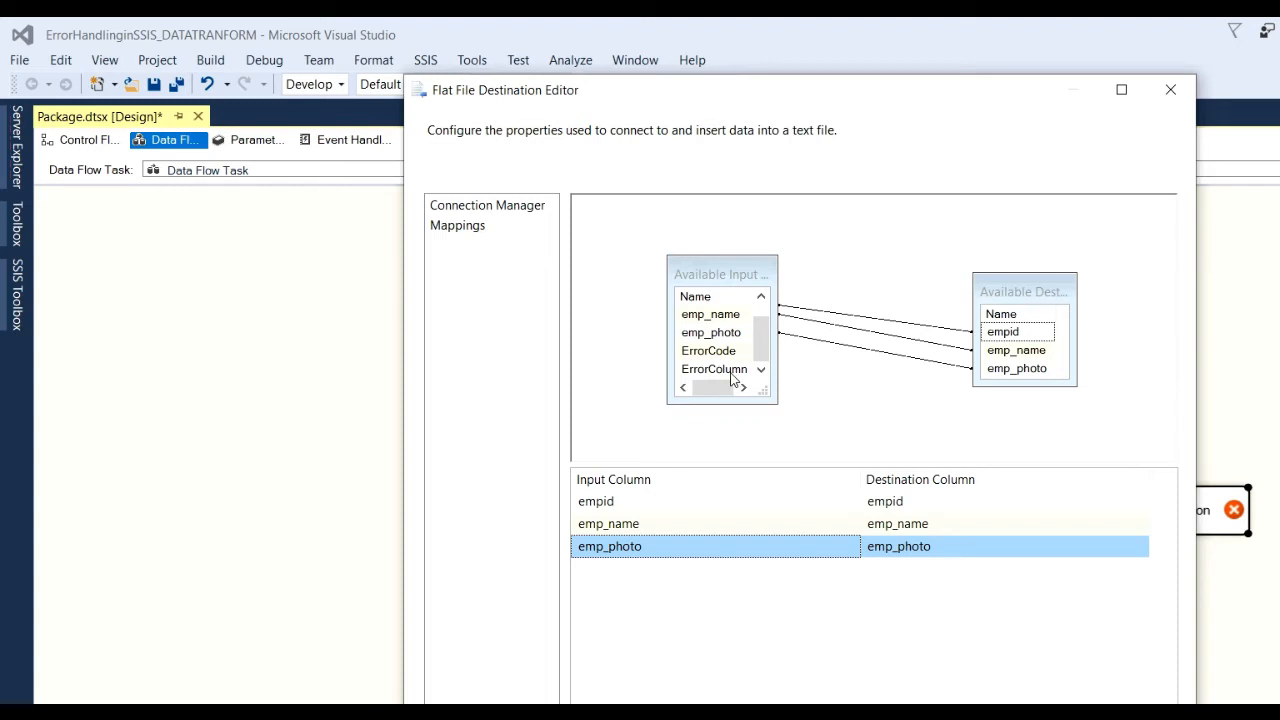
key(Return)
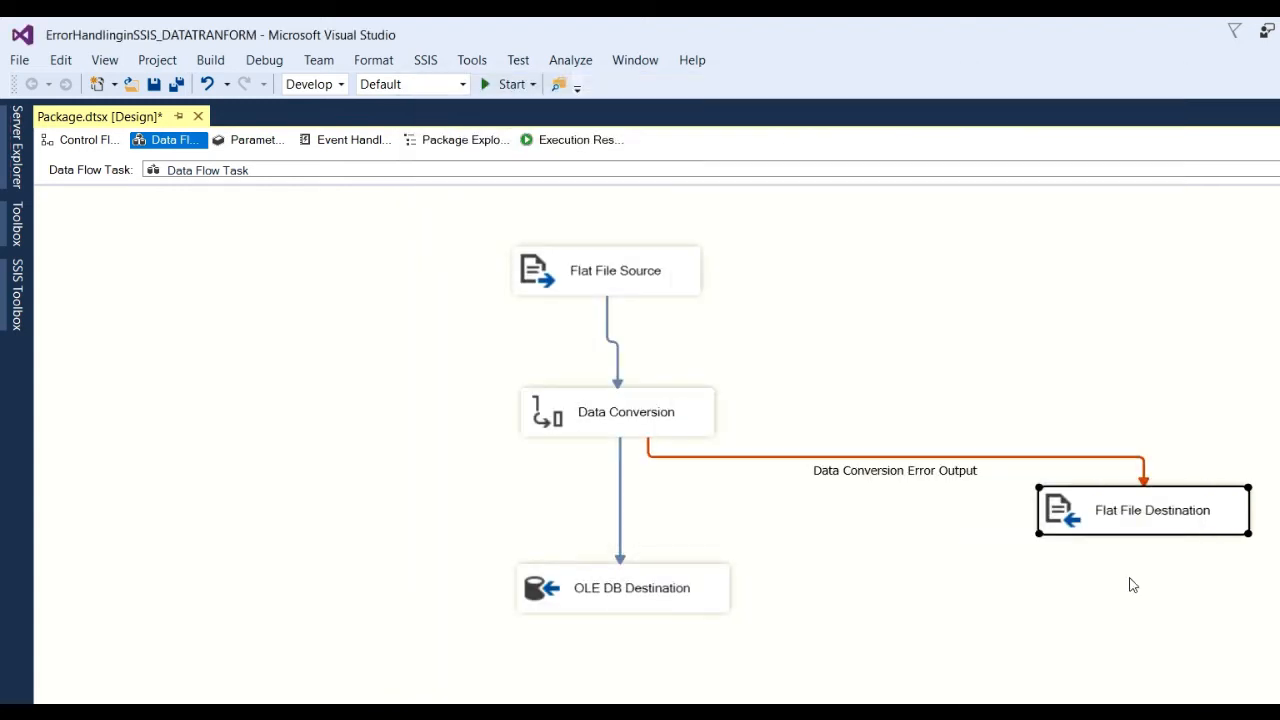
double_click(1139, 512)
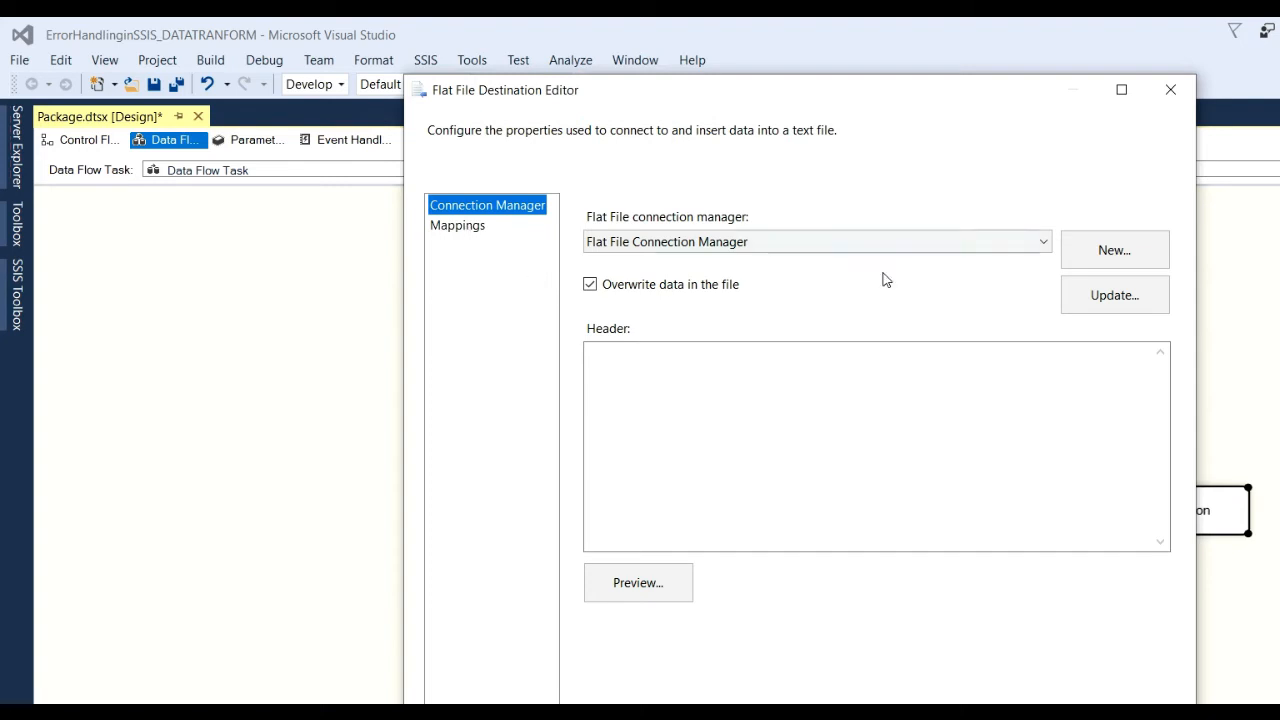
Create a new delimited flat file connection pointing to the CSV file ErorrOUputinssis_4.csv.
click(1127, 251)
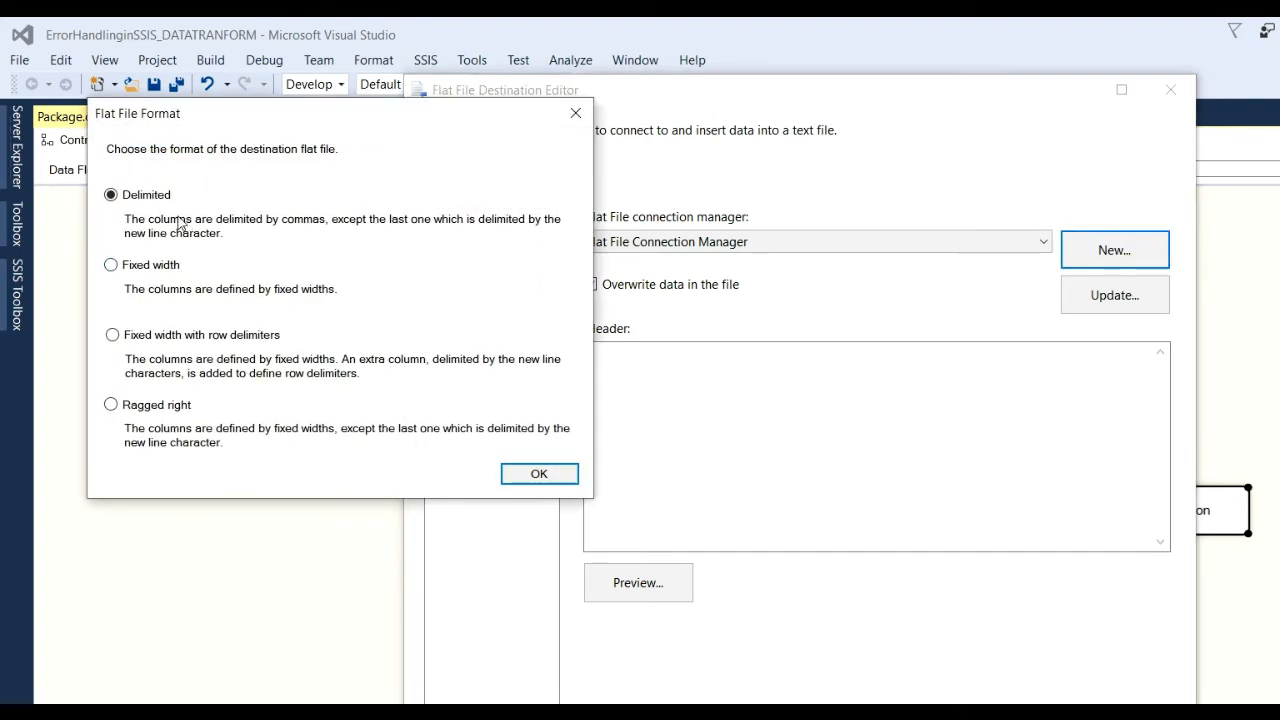
click(534, 474)
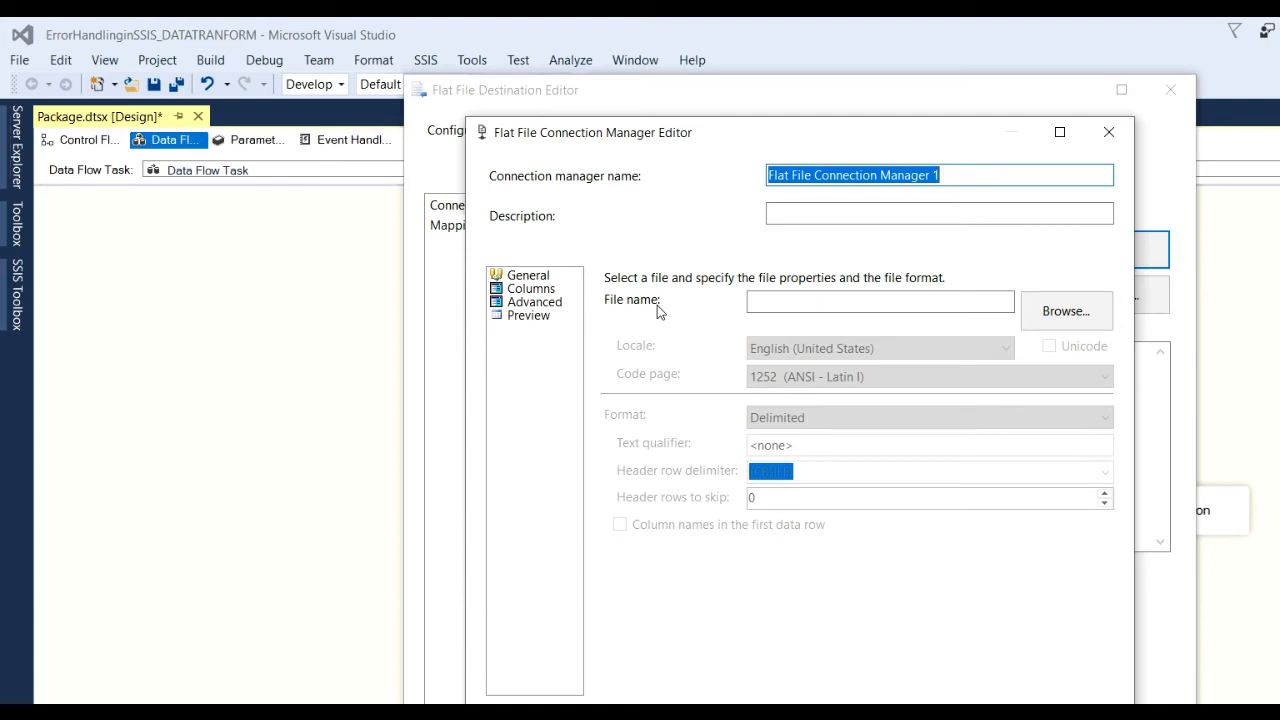
click(1060, 311)
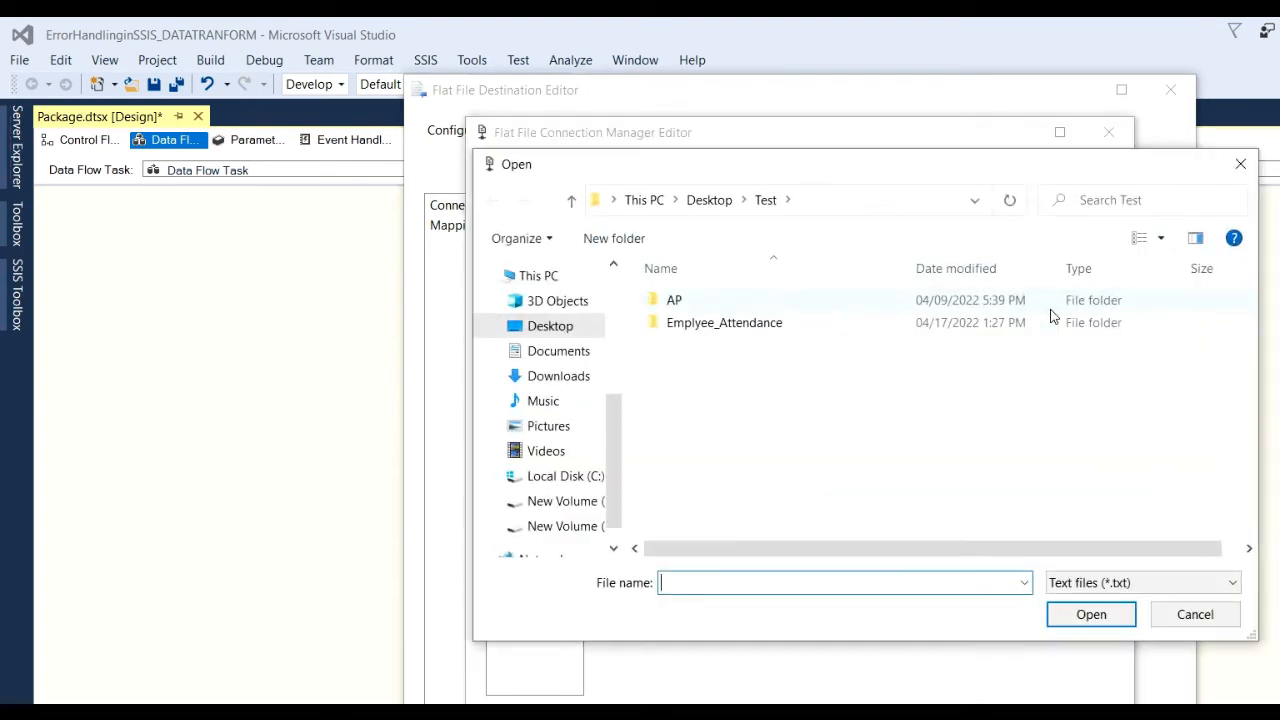
click(1082, 590)
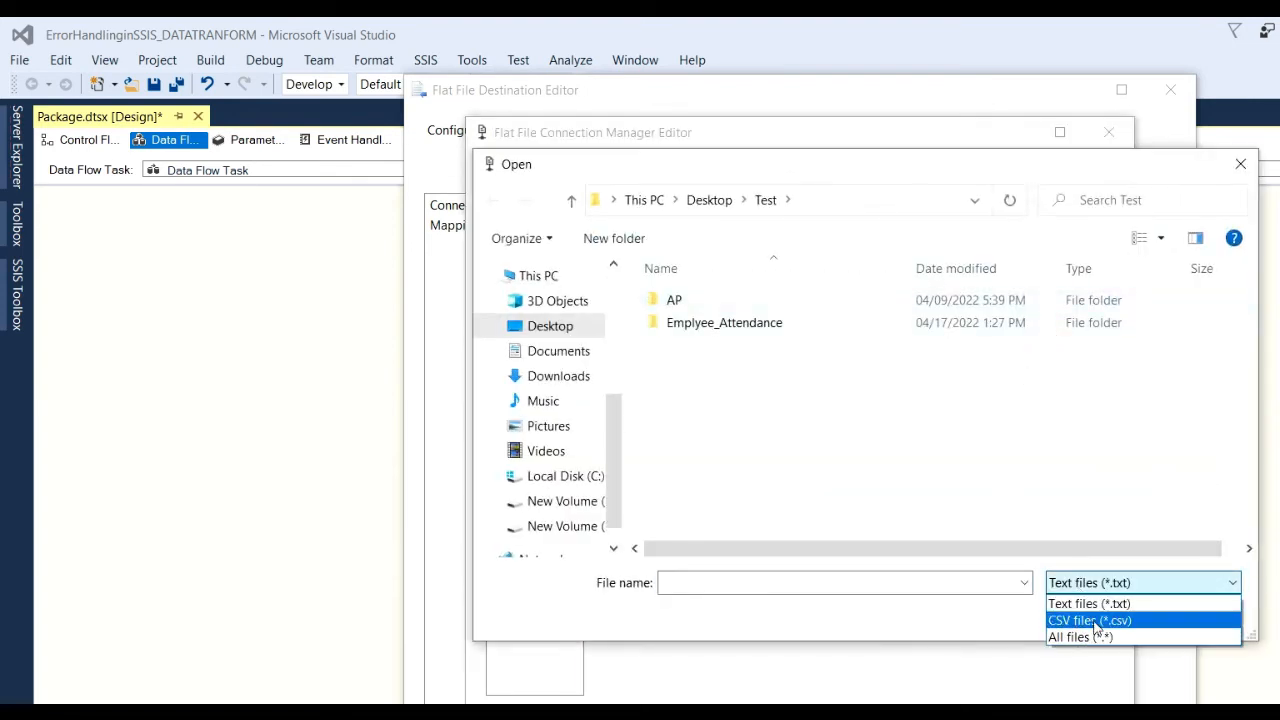
click(1095, 621)
click(803, 580)
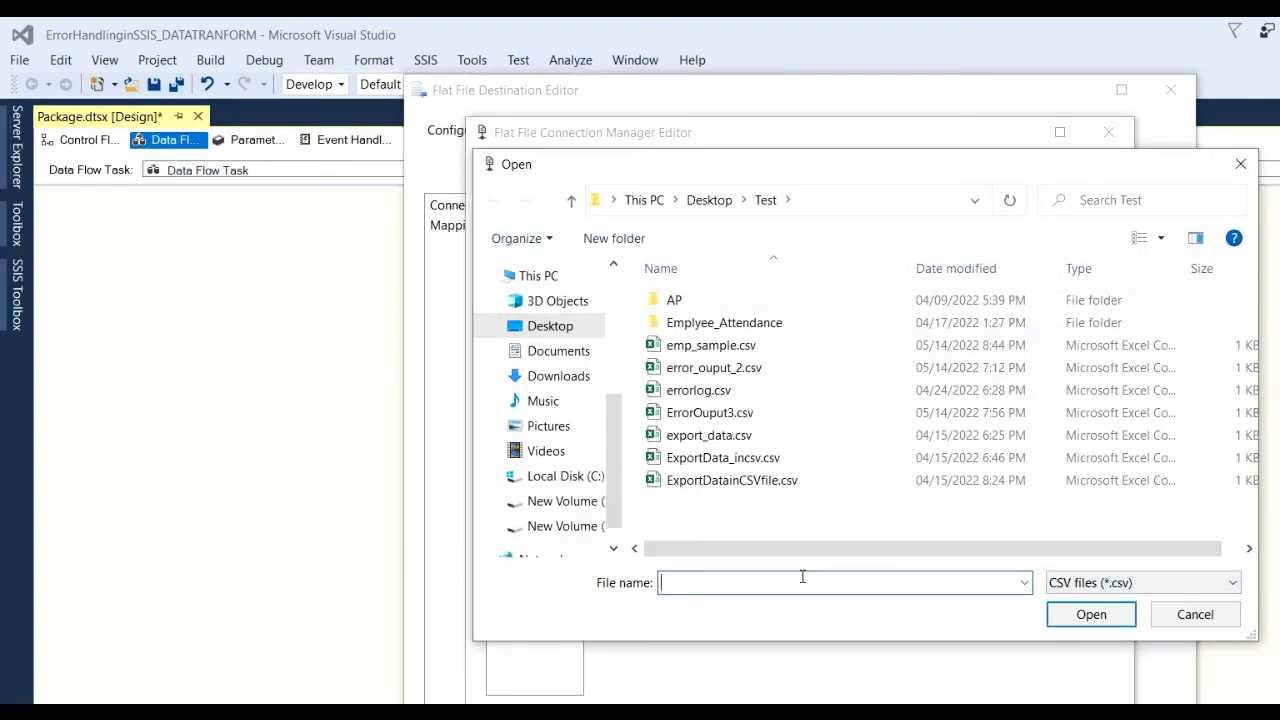
text(Erorr)
text(OUp)
text(ut)
text(inssis)
text(_)
text(4)
click(1062, 620)
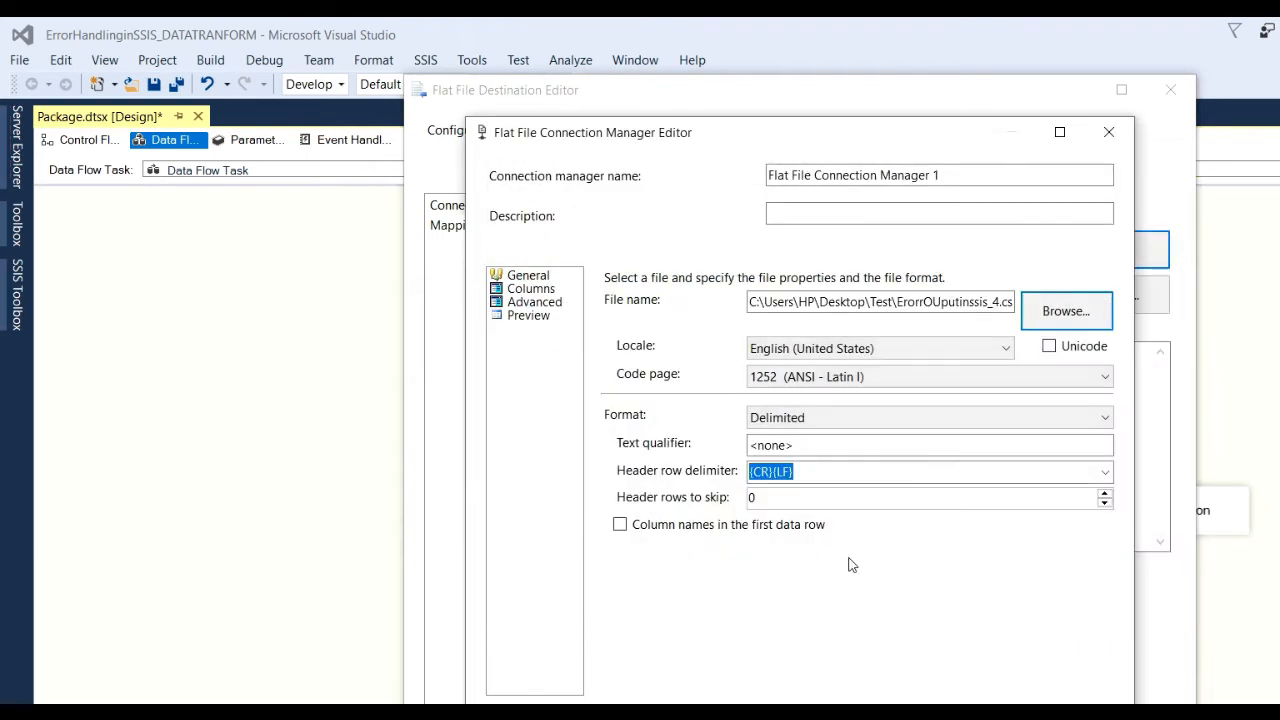
Set the text qualifier to " with column names in the first row, review columns, and save the connection.
drag(826, 446, 642, 444)
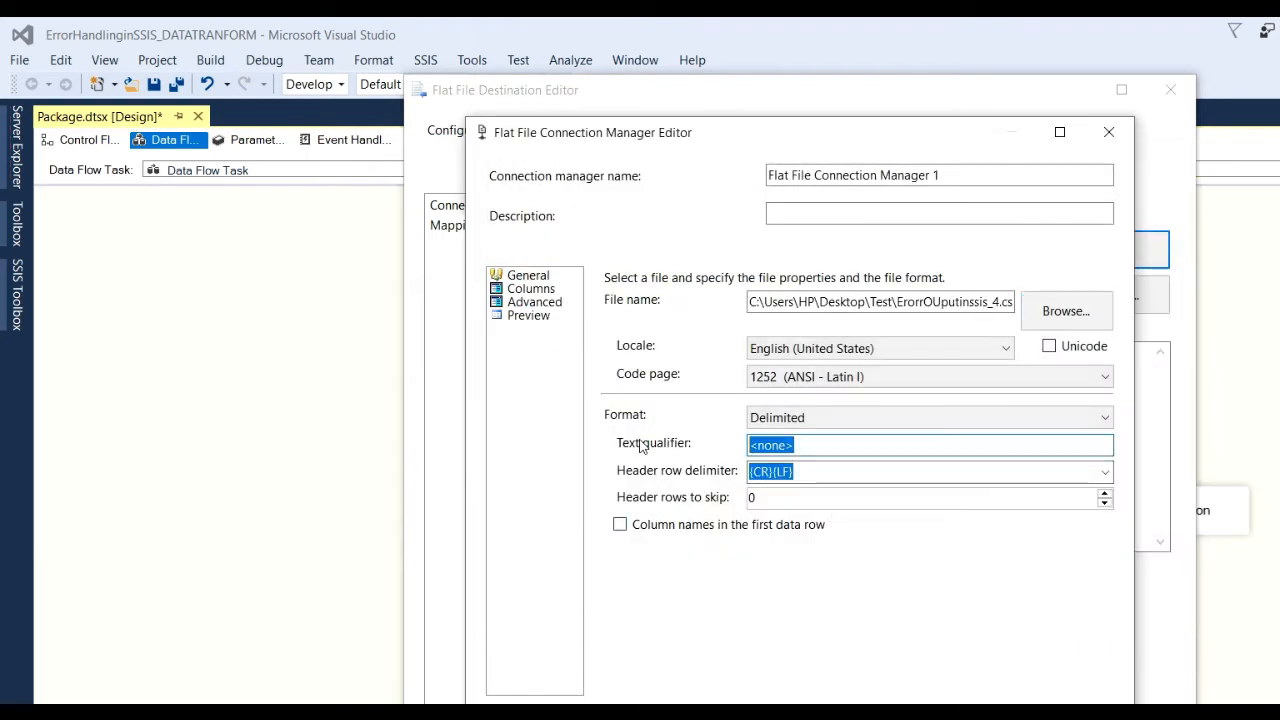
text(")
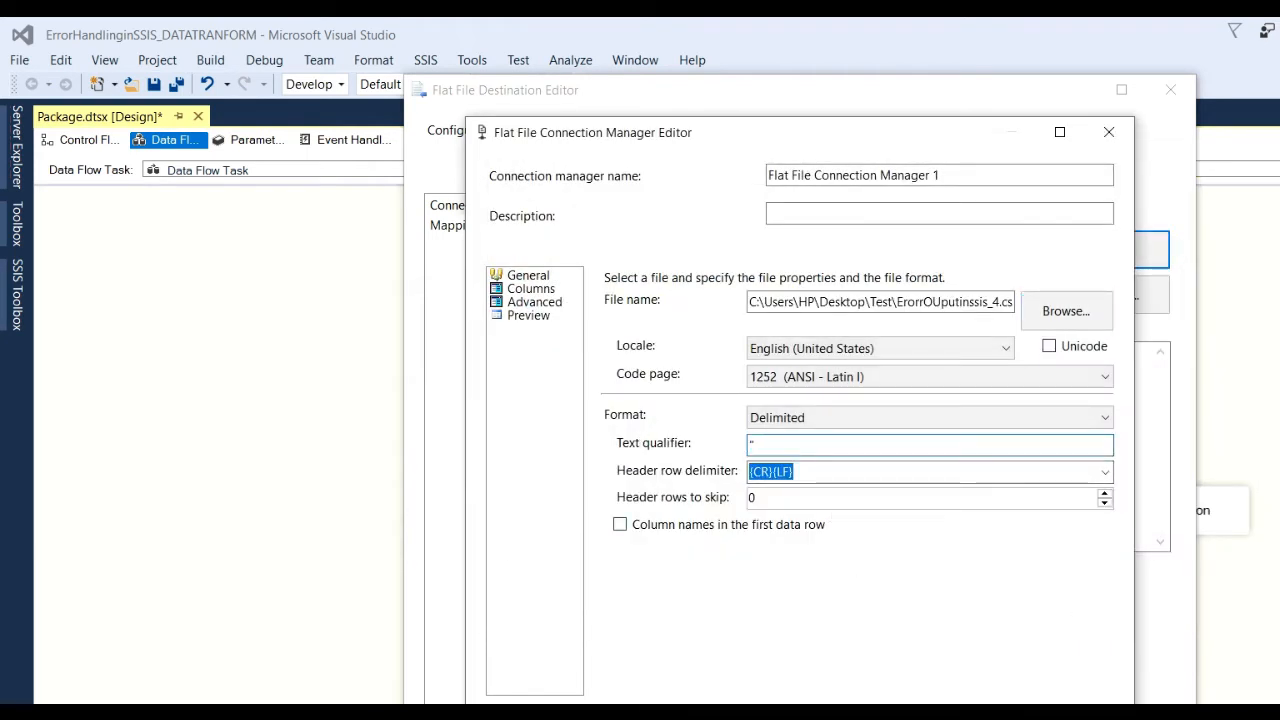
click(620, 526)
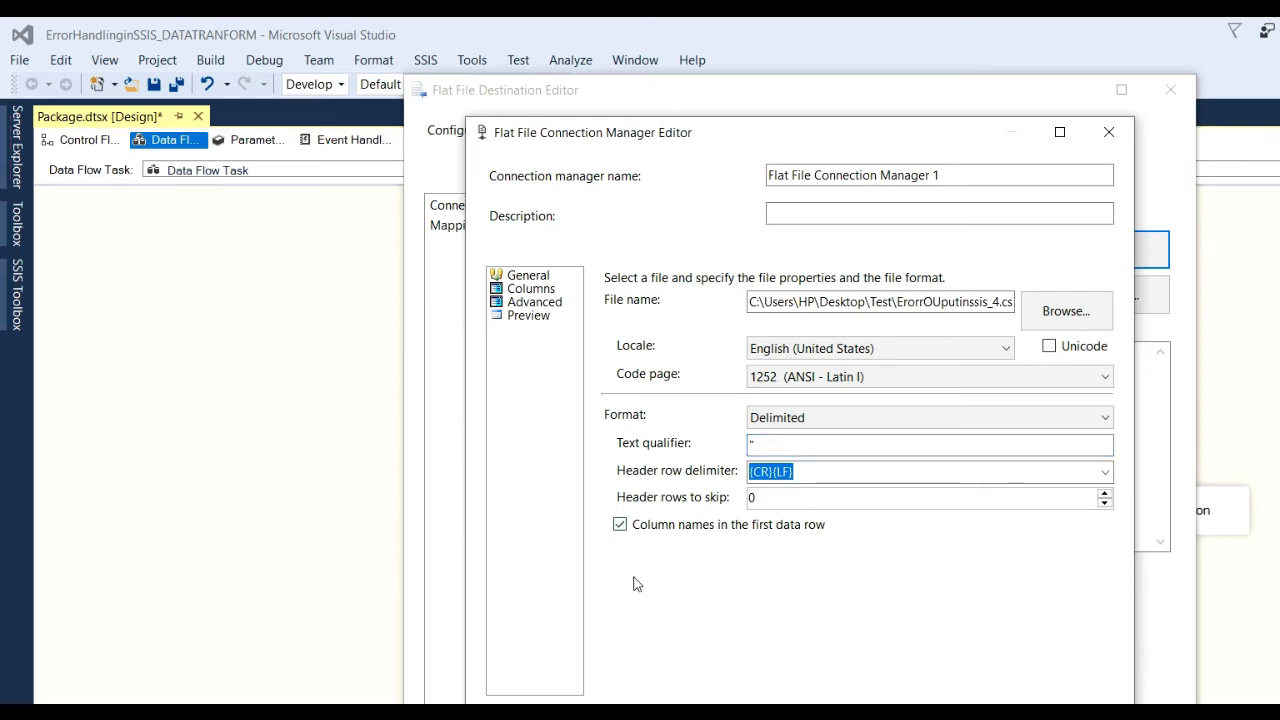
click(534, 304)
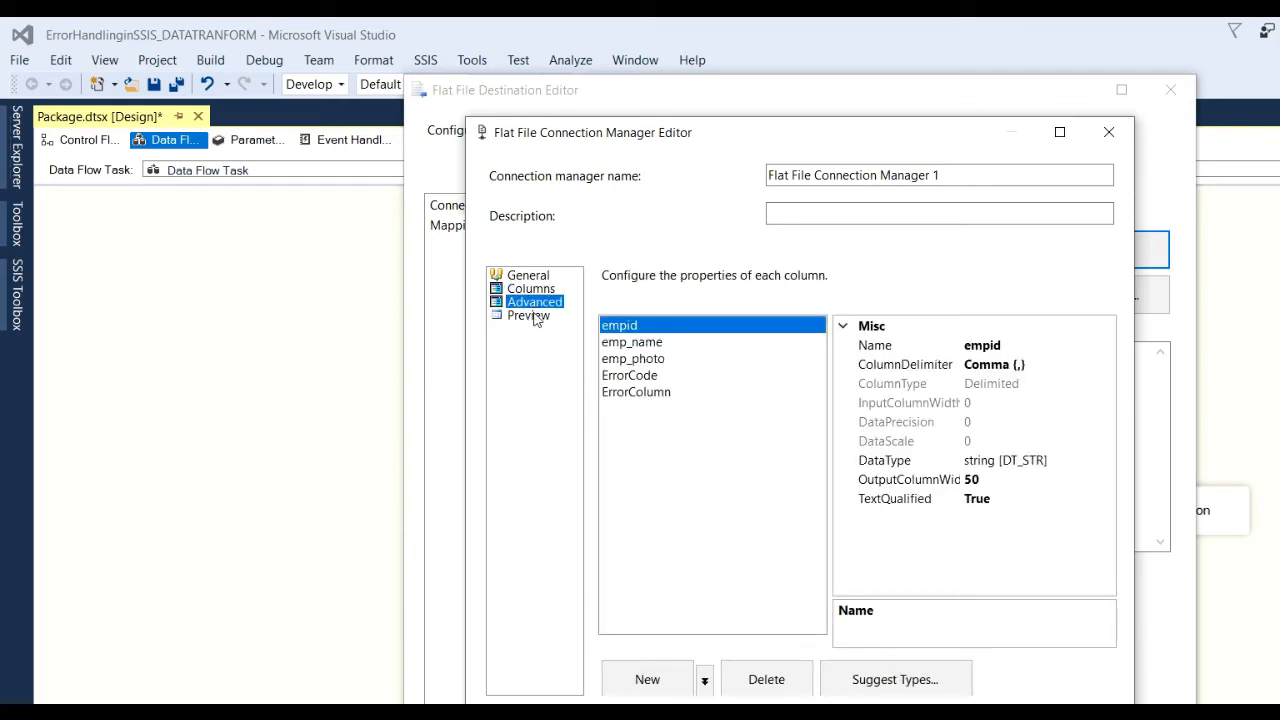
click(536, 317)
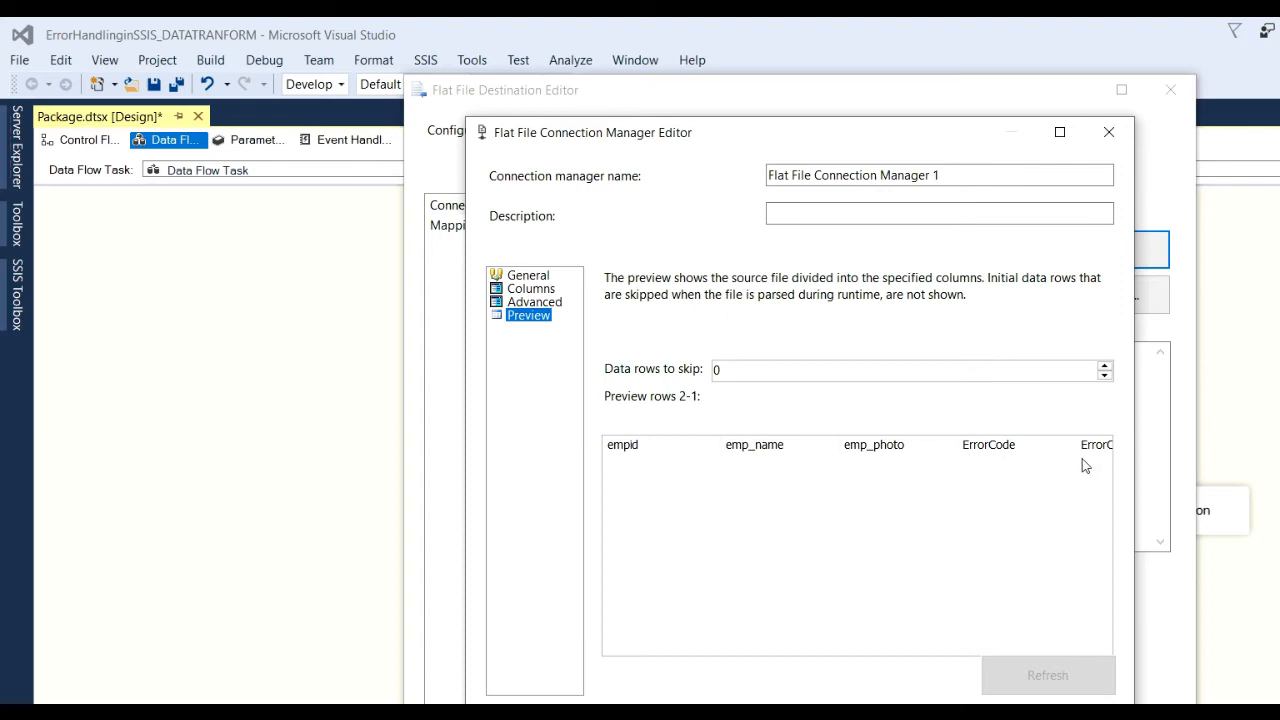
click(858, 715)
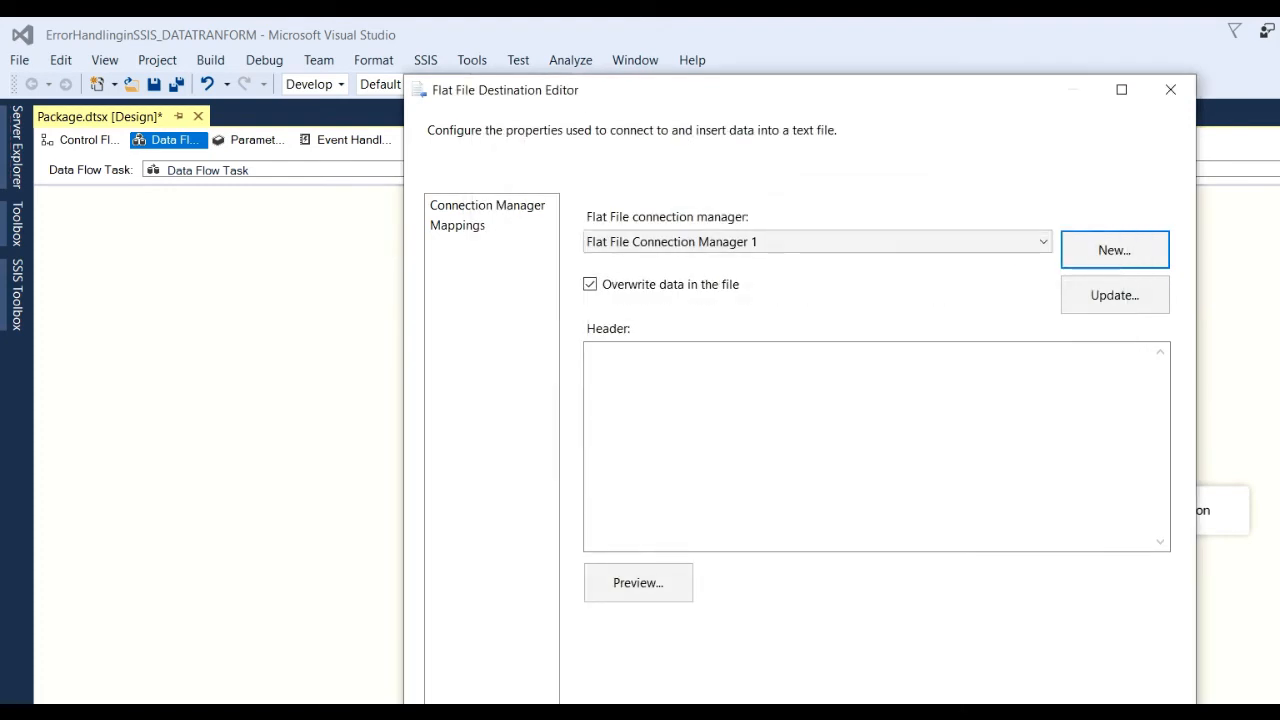
On the Mappings page, map inputs ErrorCode and ErrorColumn to their matching columns, then close the editor.
click(456, 227)
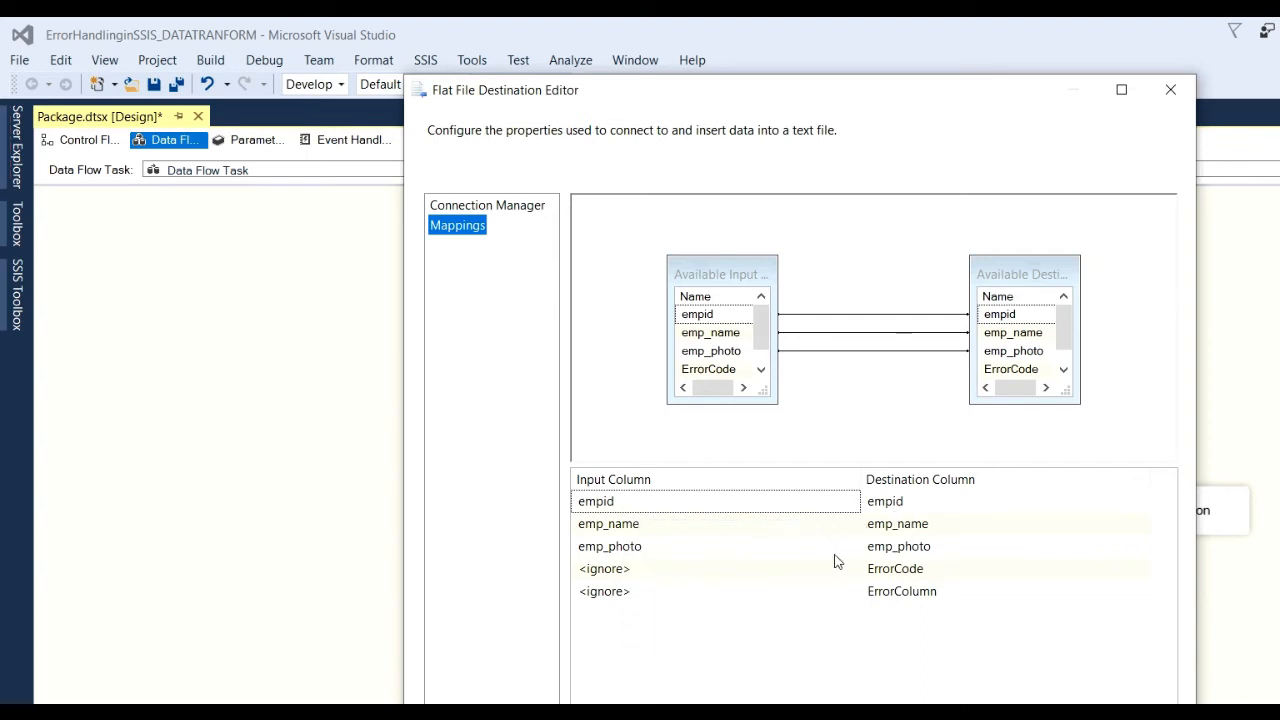
click(657, 570)
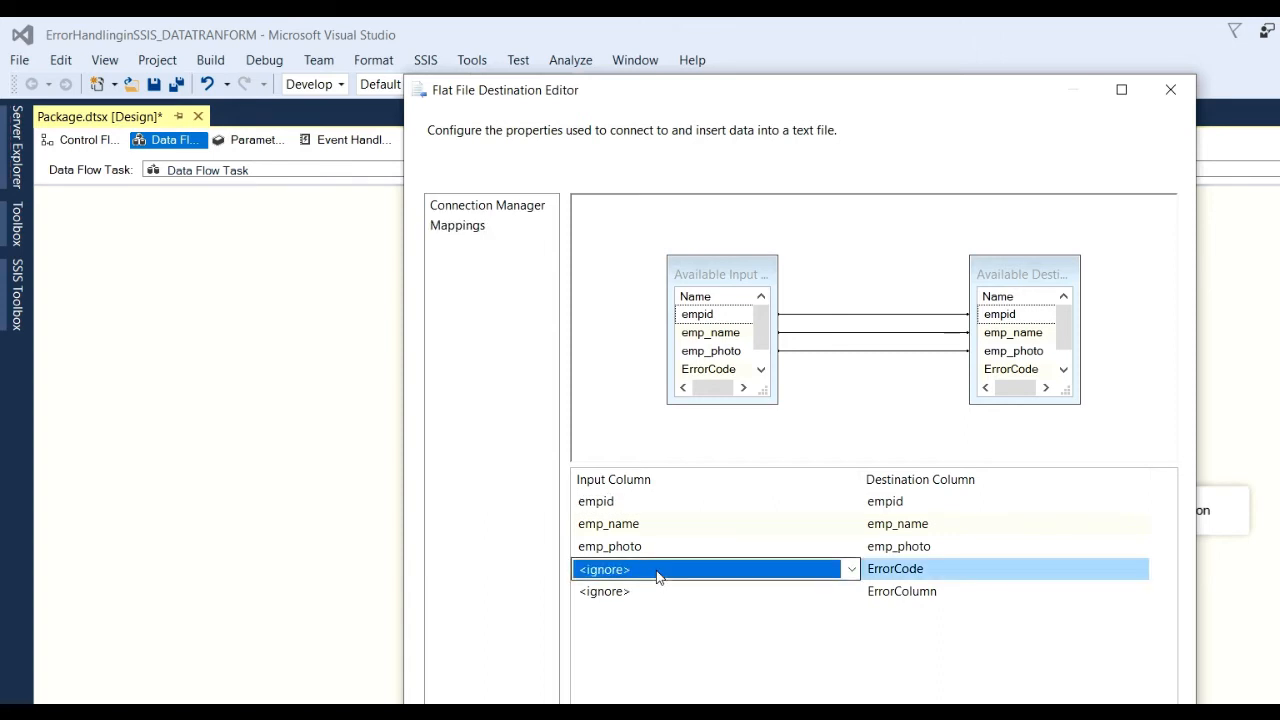
click(850, 569)
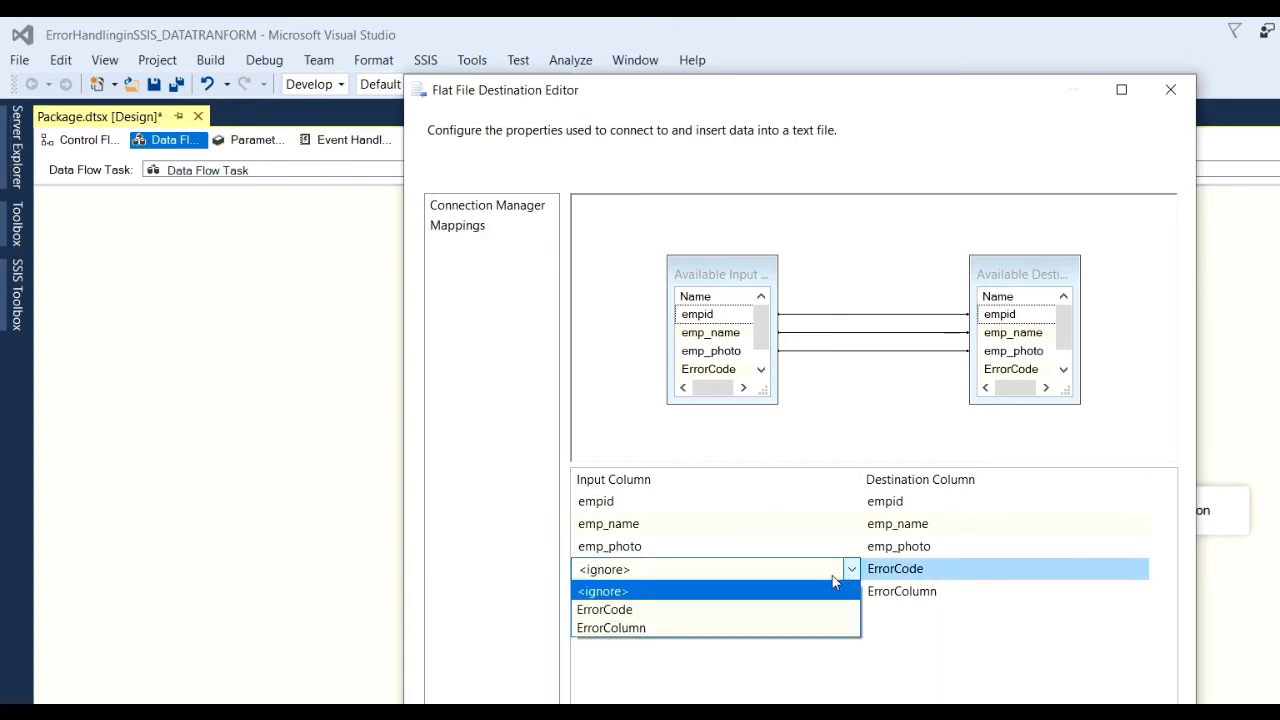
click(619, 611)
click(668, 592)
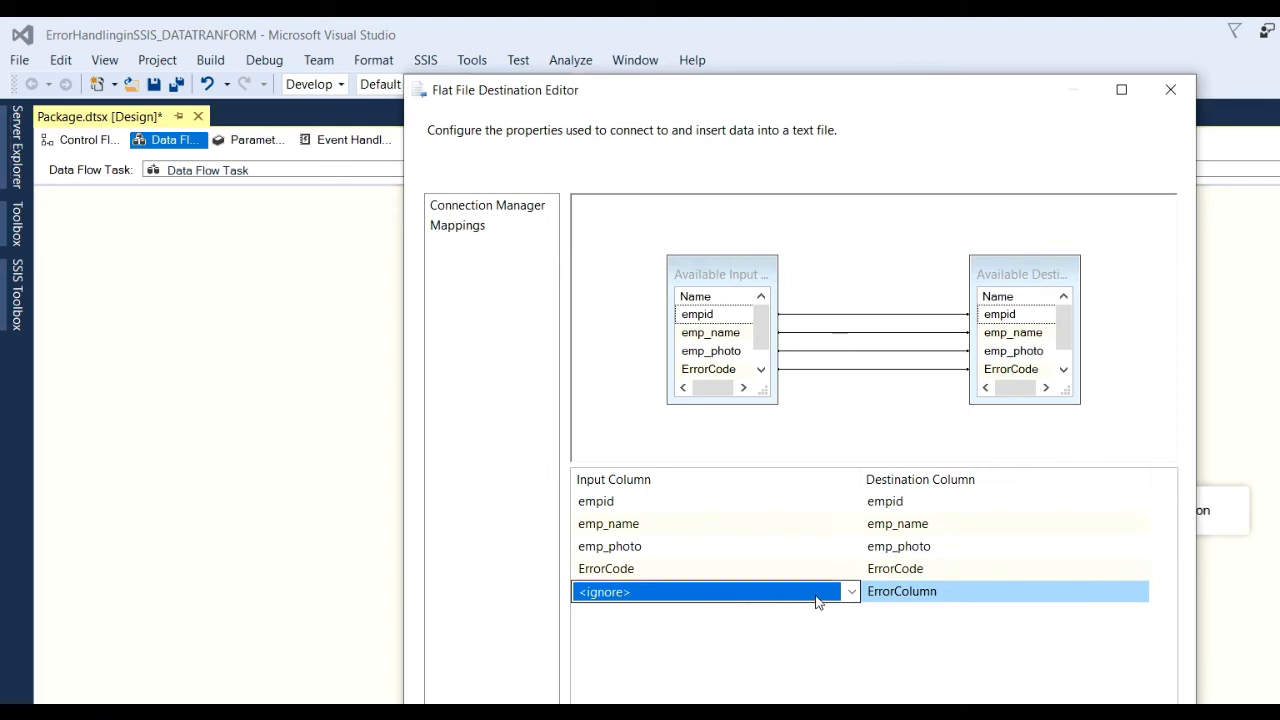
click(850, 592)
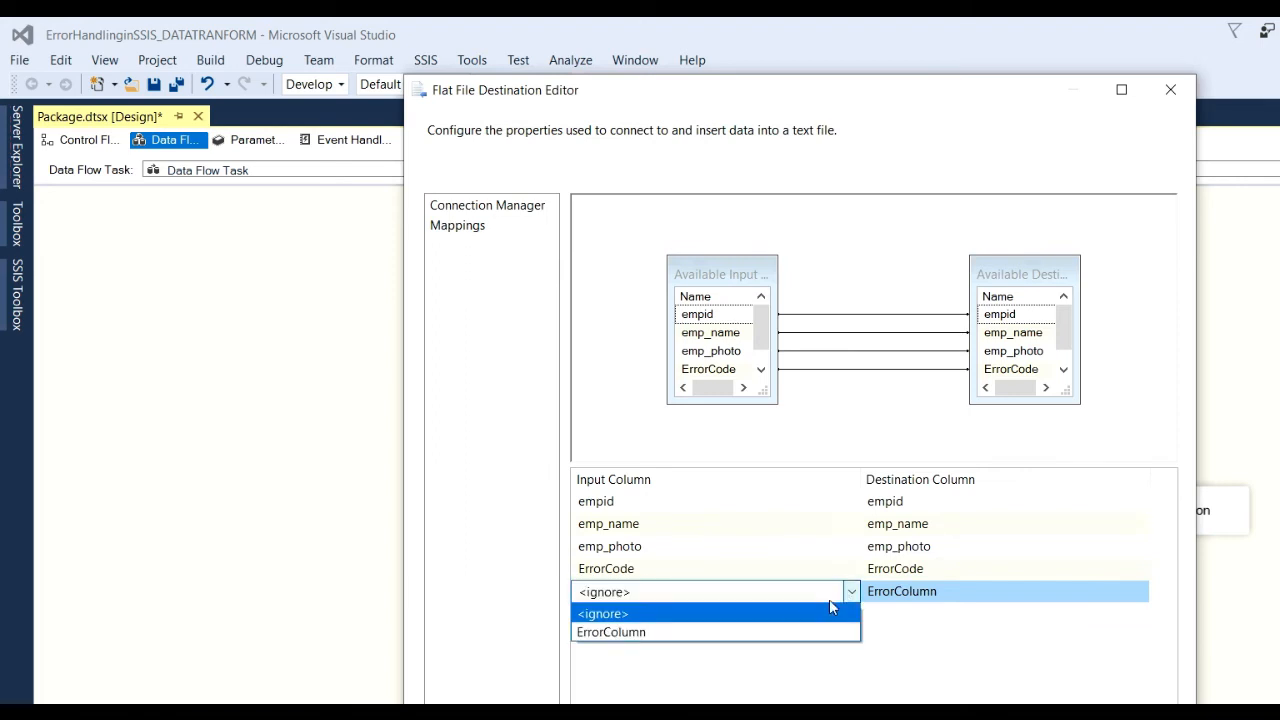
click(684, 631)
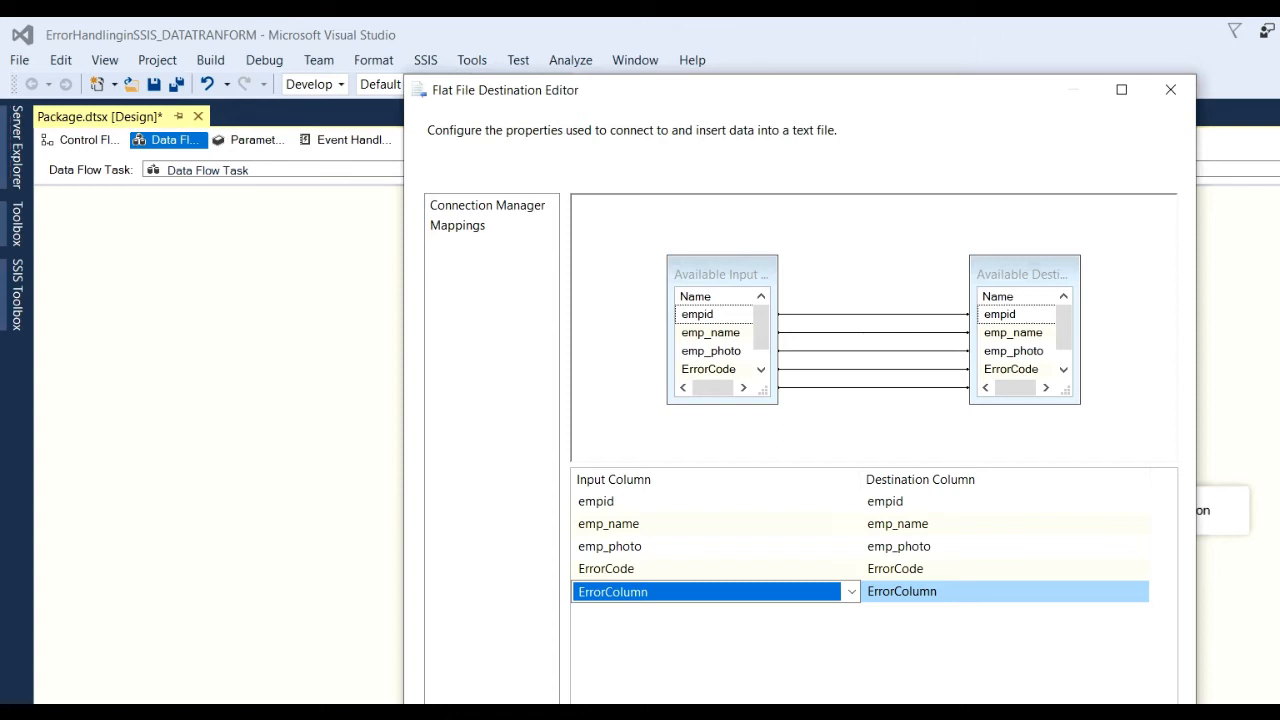
key(Return)
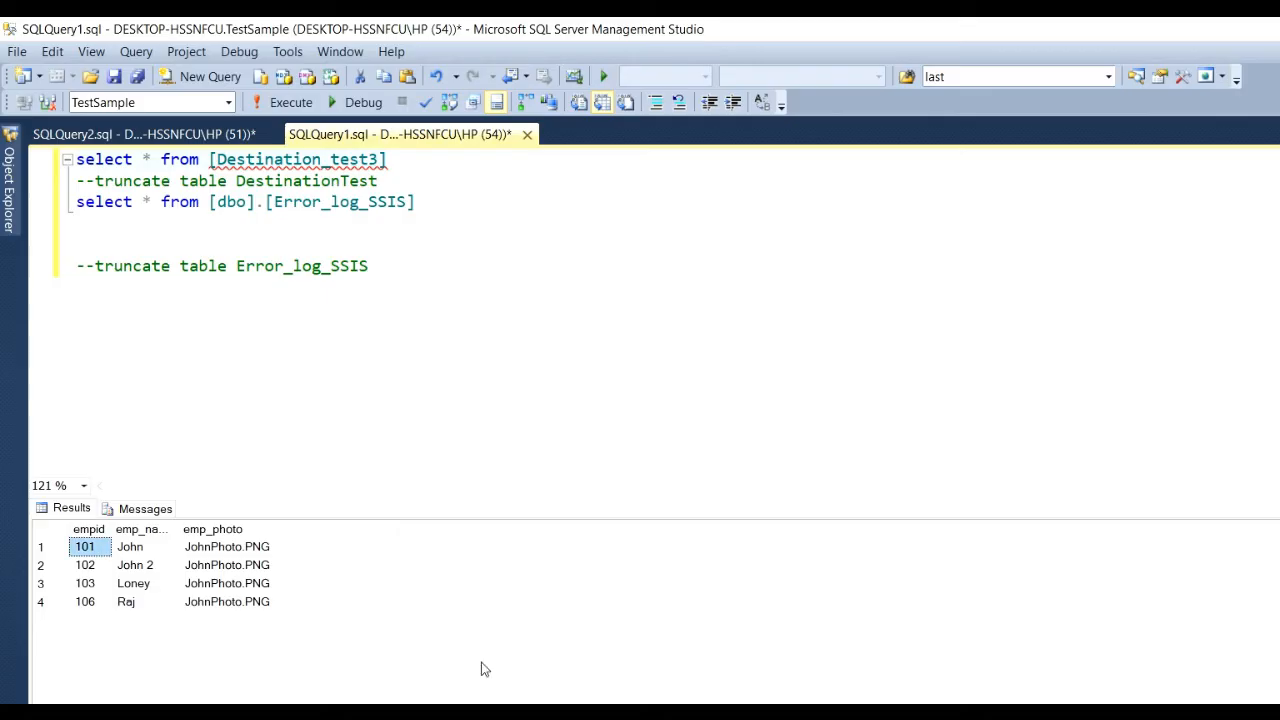
Point the truncate statement at [Destination_test3] and run it to empty the table.
click(300, 162)
drag(210, 160, 394, 162)
key(ctrl+c)
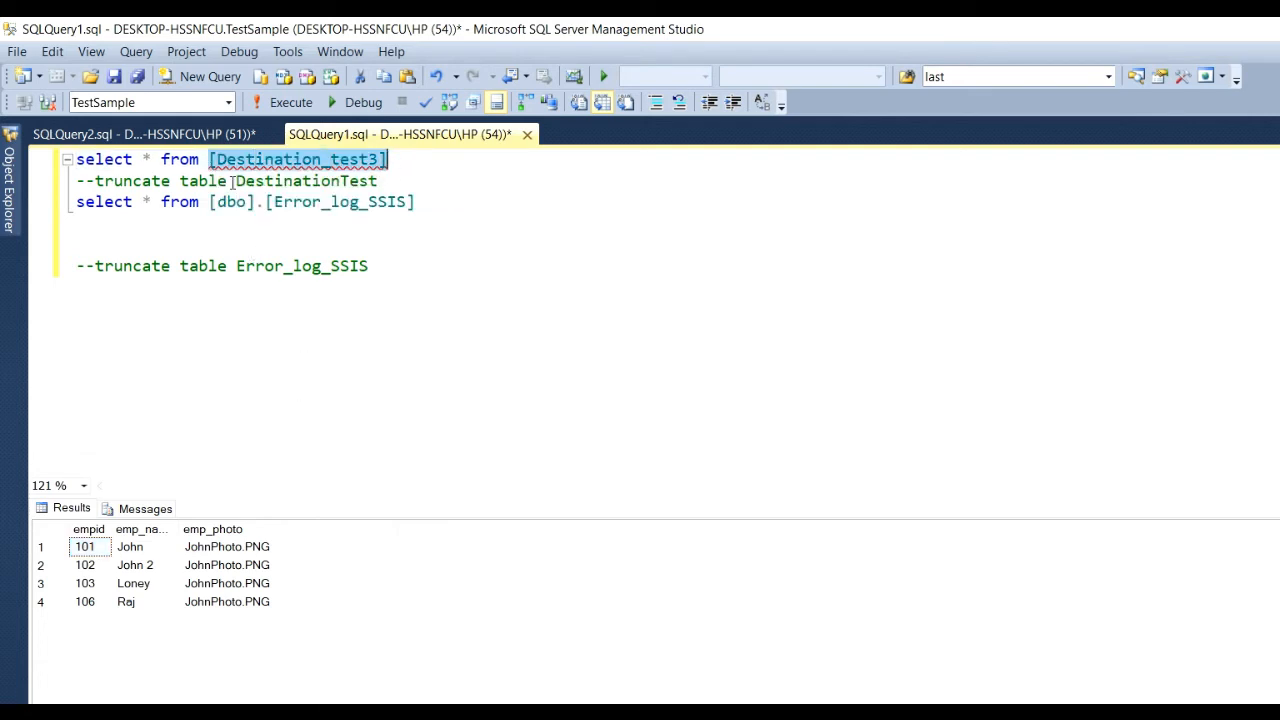
drag(239, 184, 401, 186)
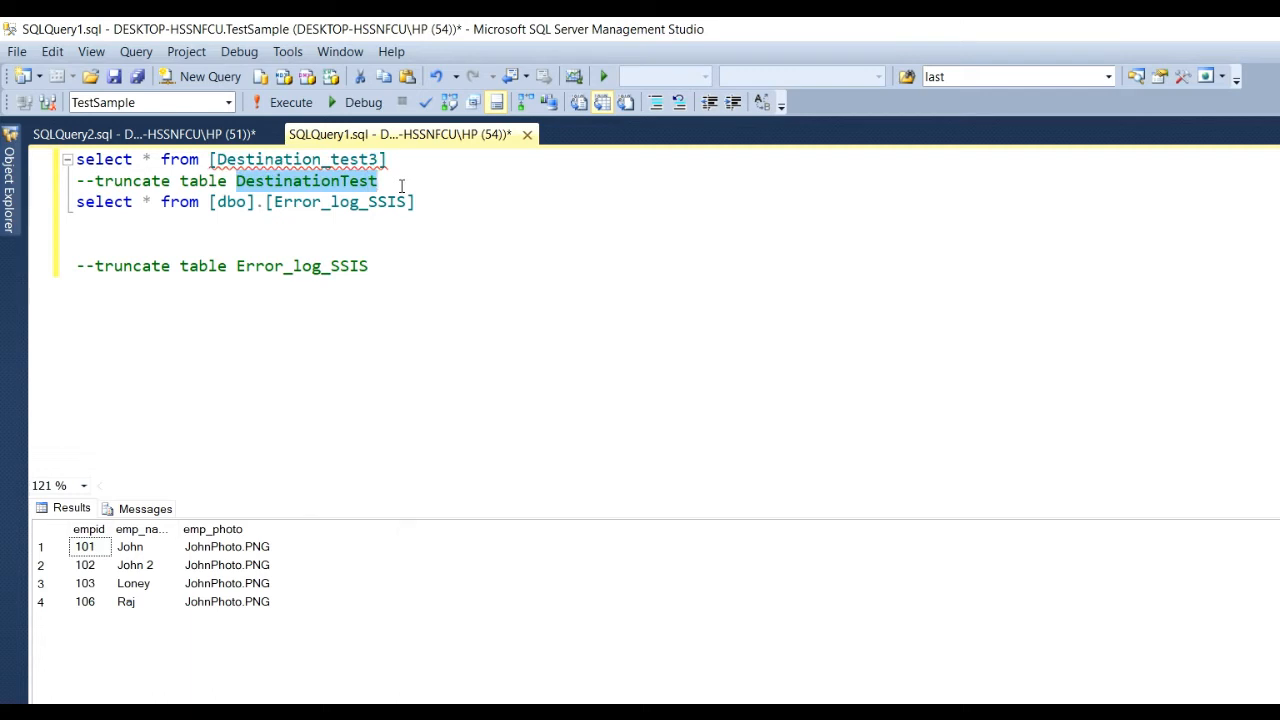
key(ctrl+v)
drag(96, 181, 451, 187)
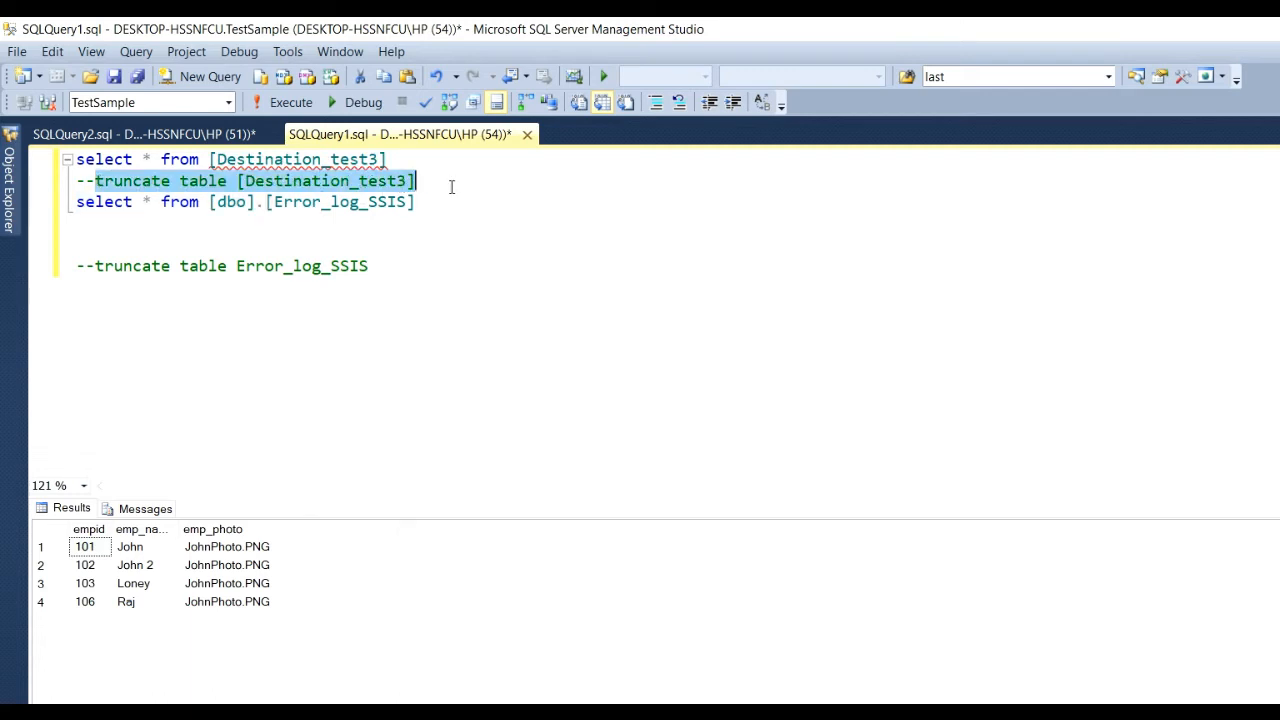
click(288, 102)
Run select * from [Destination_test3] to confirm the table returns no rows.
click(366, 318)
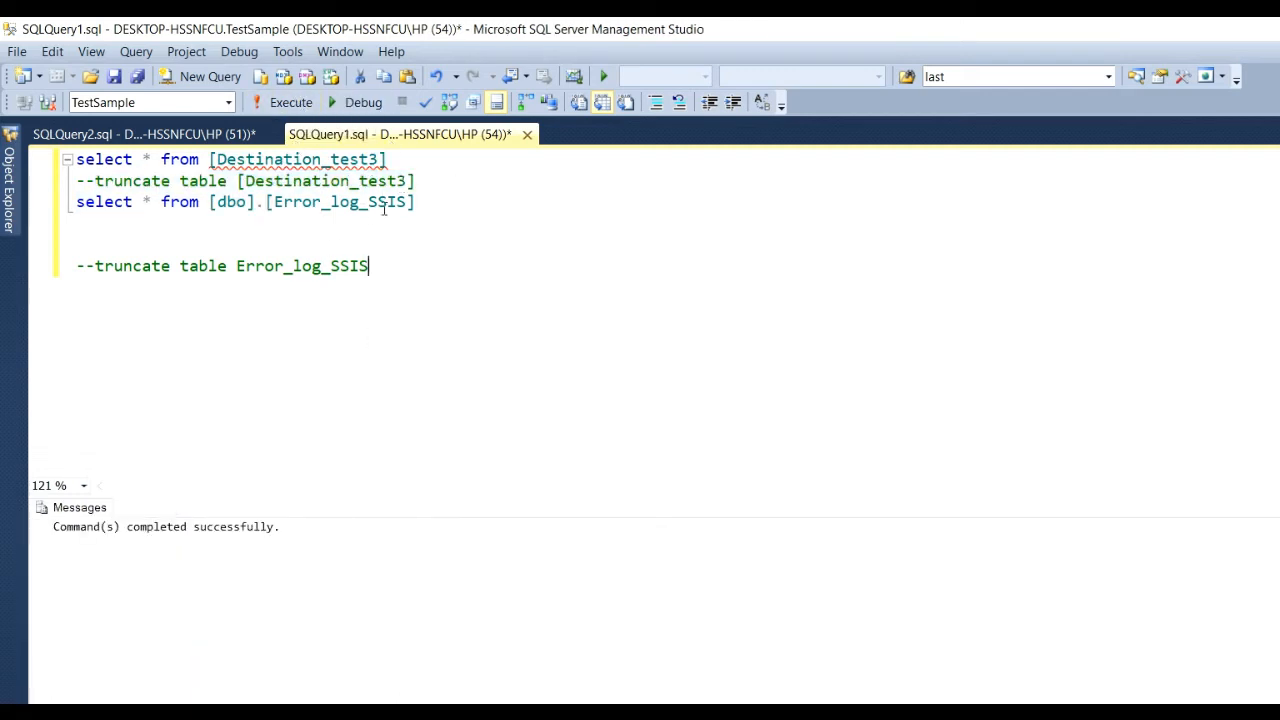
drag(388, 160, 58, 118)
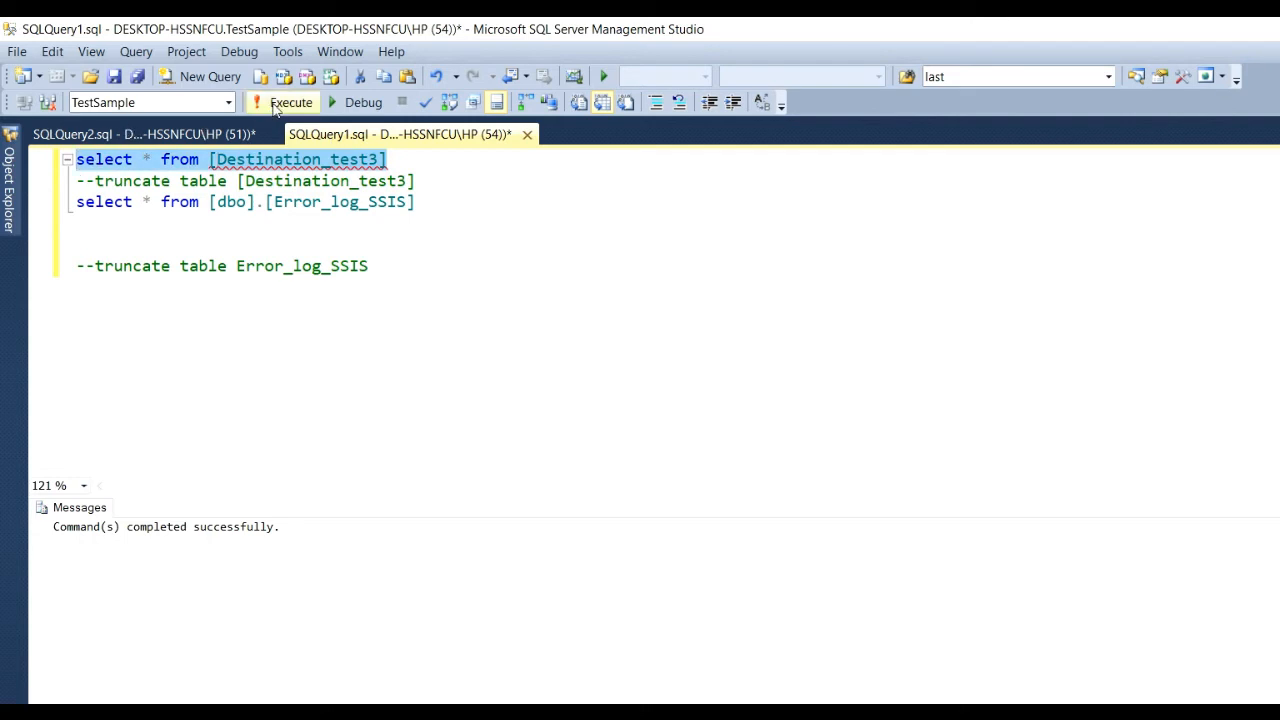
click(288, 102)
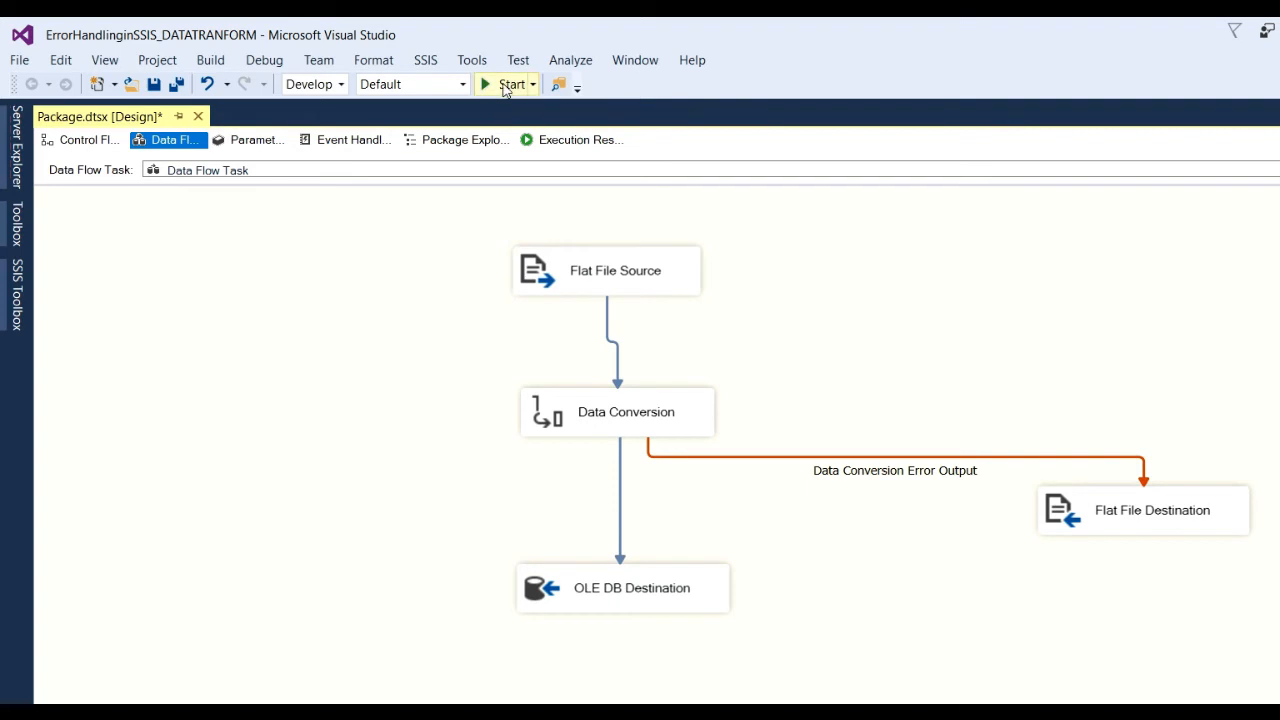
Debug-run the package, loading 3 rows and redirecting 1 error row, then return to SSMS.
click(505, 86)
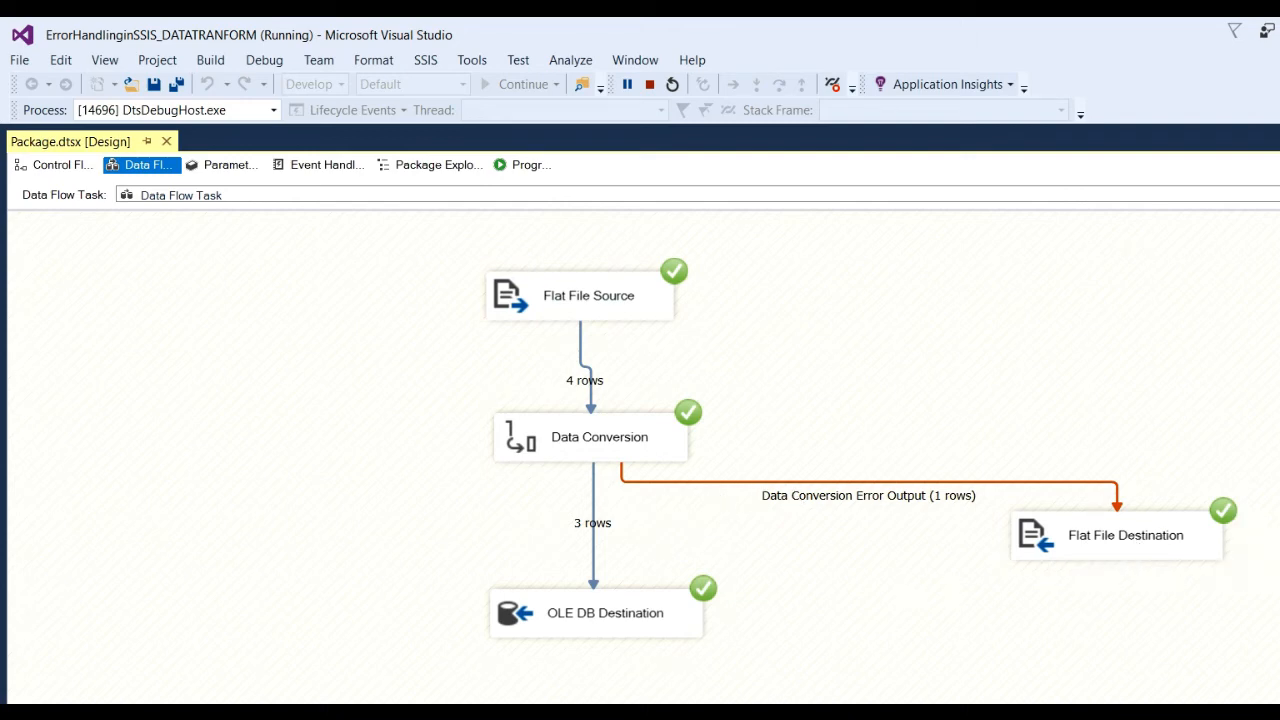
key(alt+Tab)
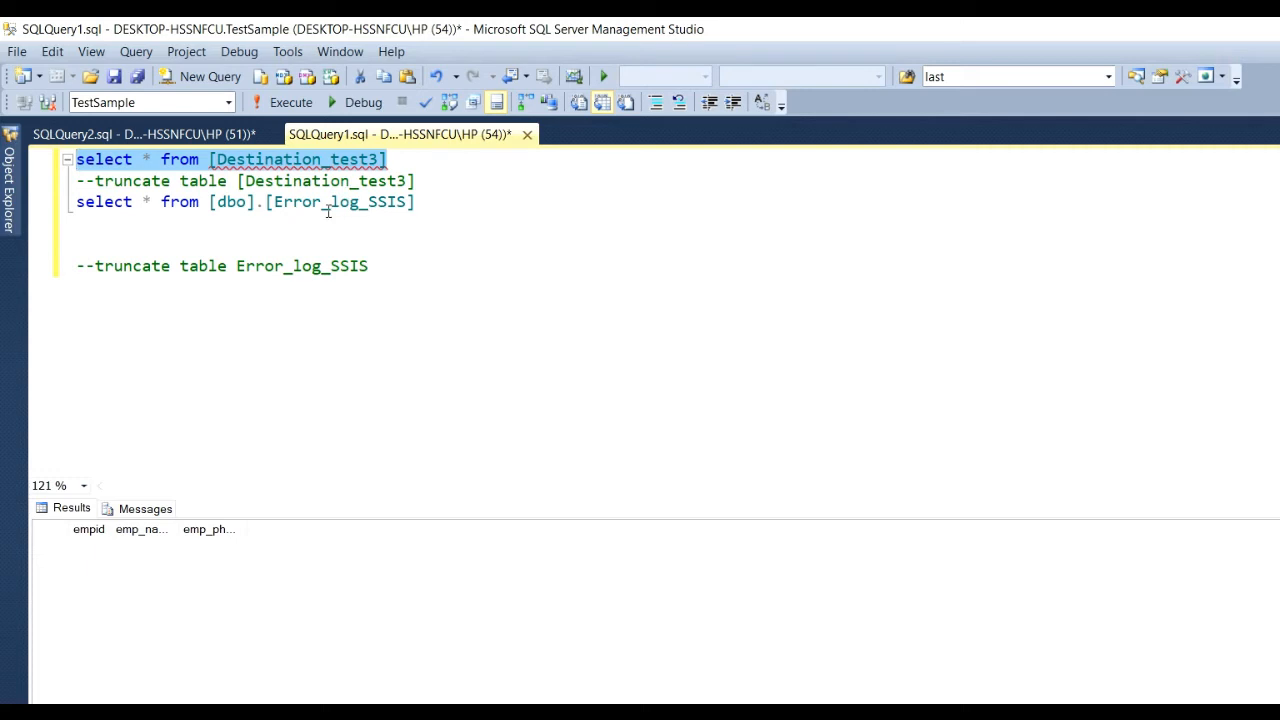
Rerun the Destination_test3 query showing empids 101, 103 and 106, and widen the emp_name column.
click(285, 106)
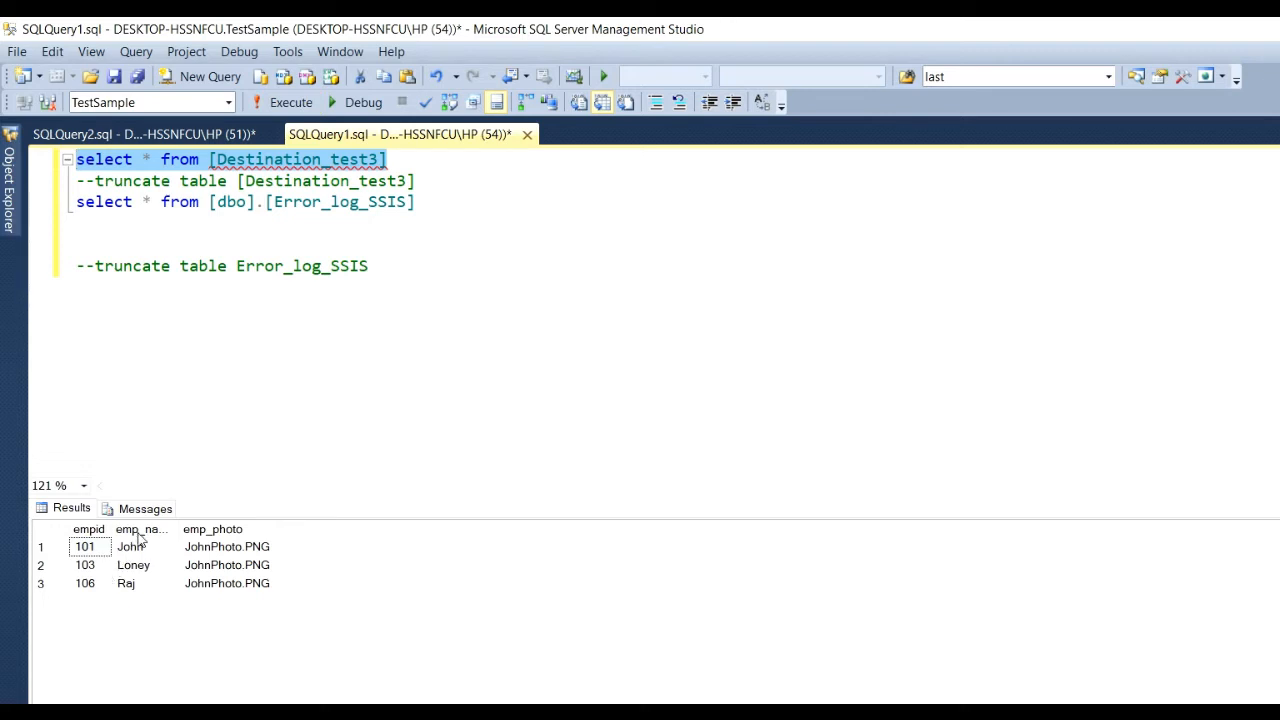
drag(180, 529, 330, 534)
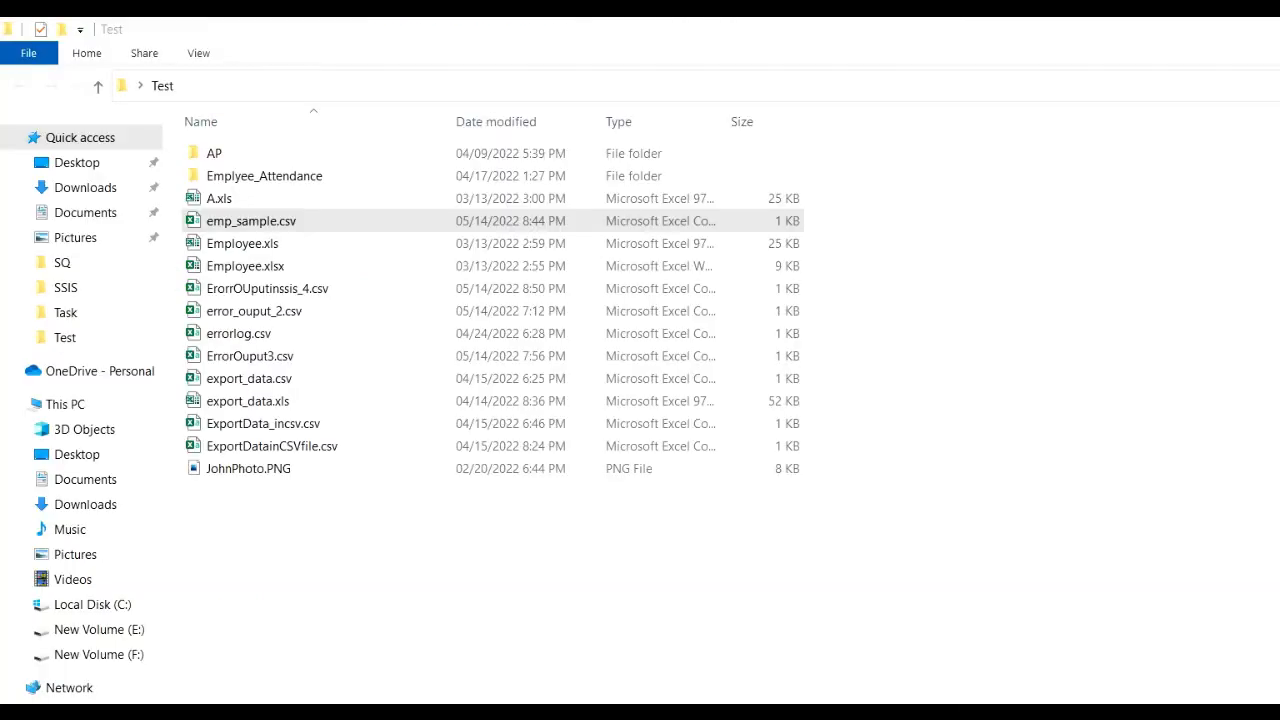
Open ErorrOUputinssis_4.csv from the Test folder in Notepad using Edit.
click(552, 654)
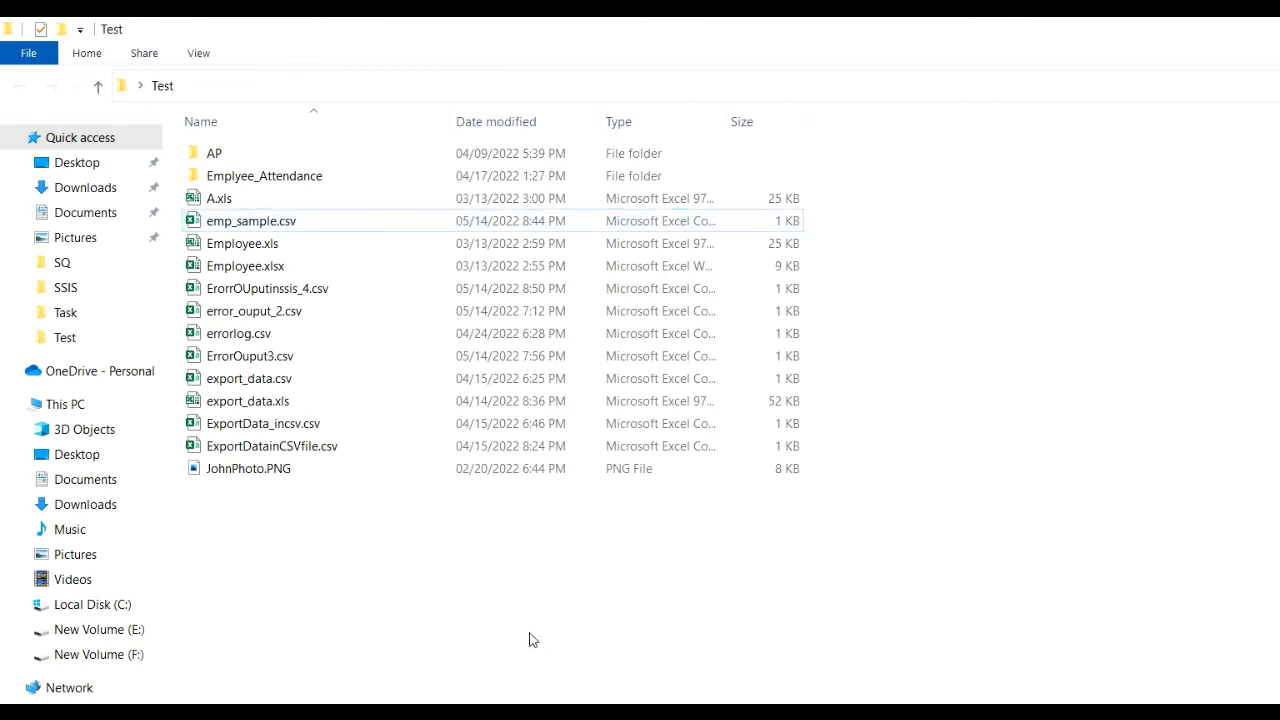
click(303, 291)
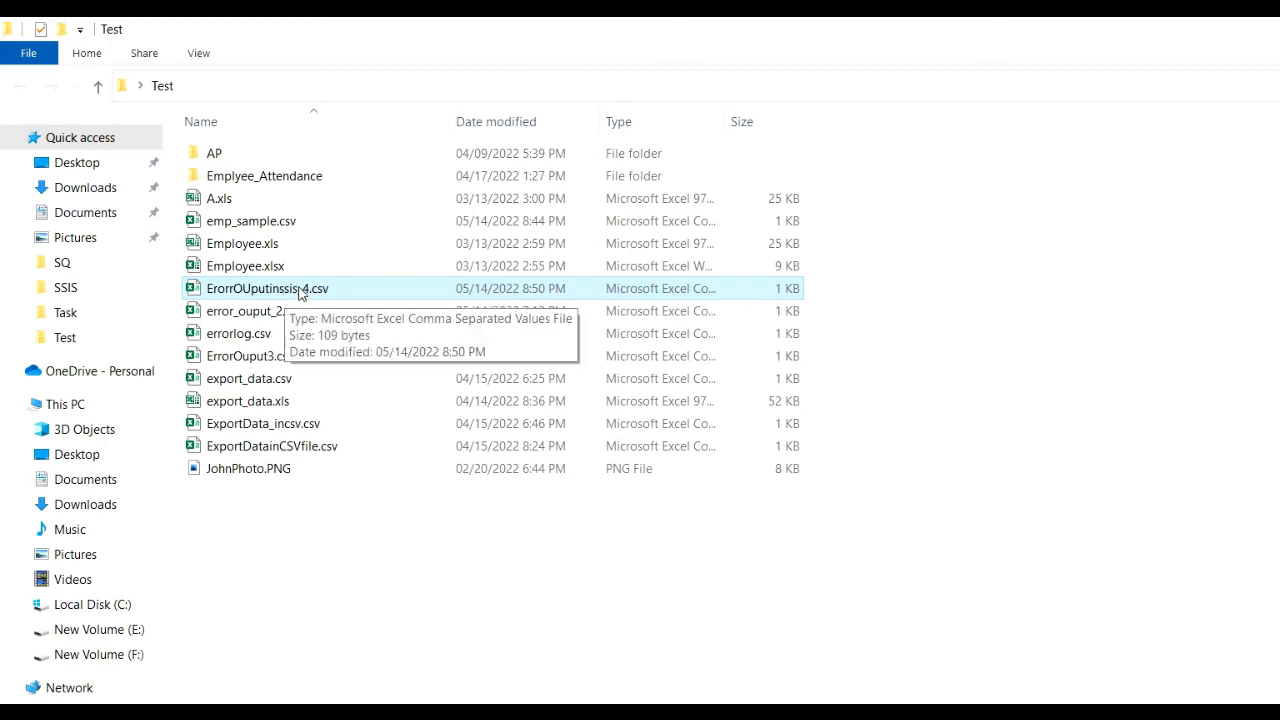
right_click(300, 292)
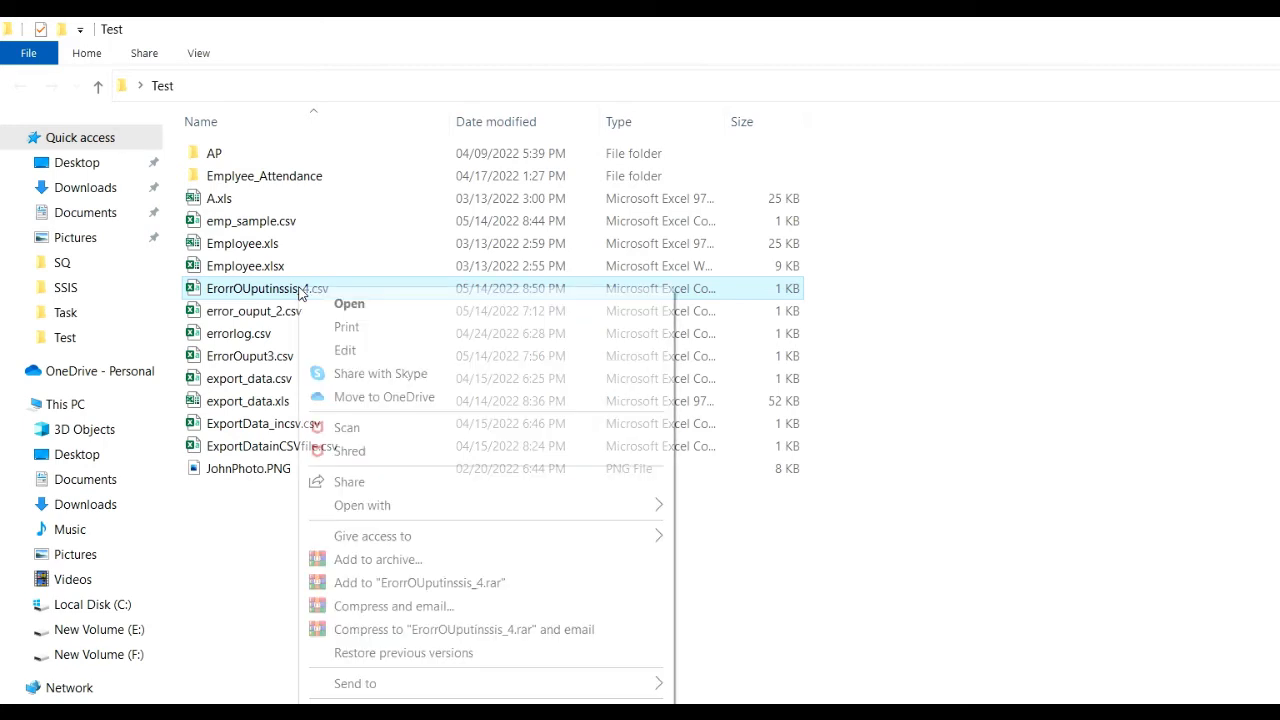
click(345, 350)
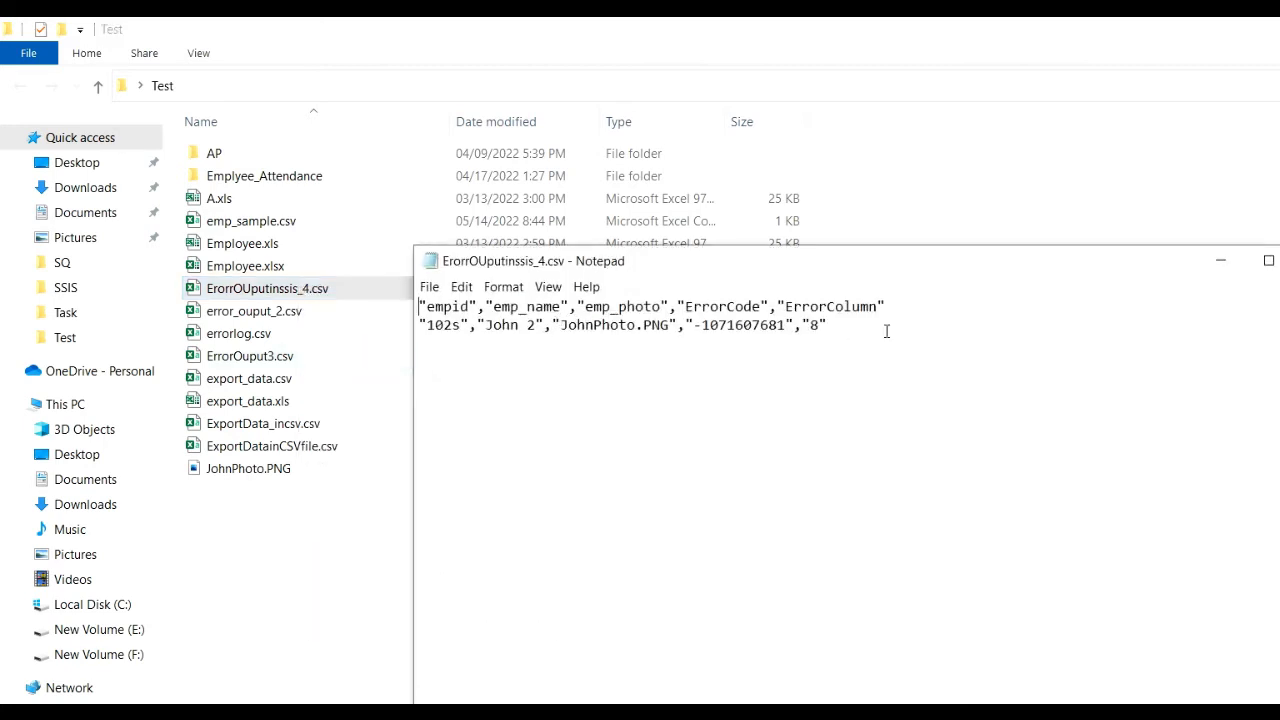
drag(944, 312, 462, 327)
click(458, 352)
click(877, 334)
shift+click(441, 332)
shift+click(421, 328)
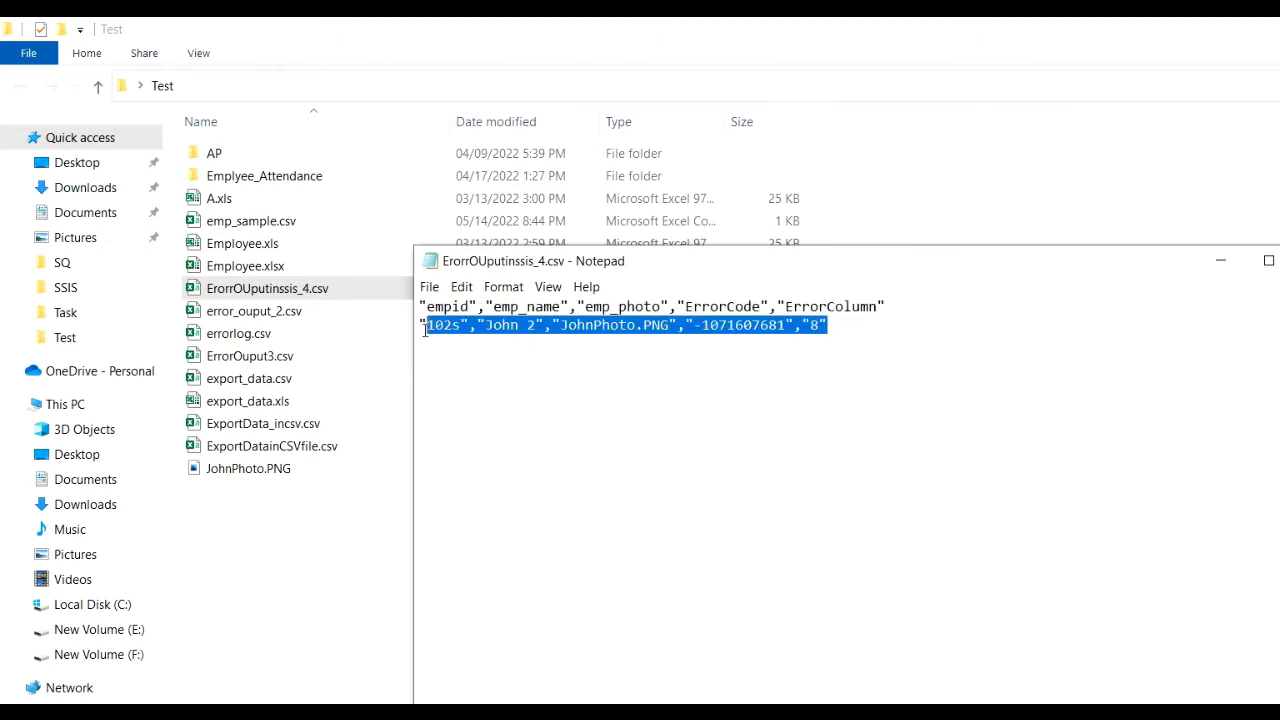
click(480, 366)
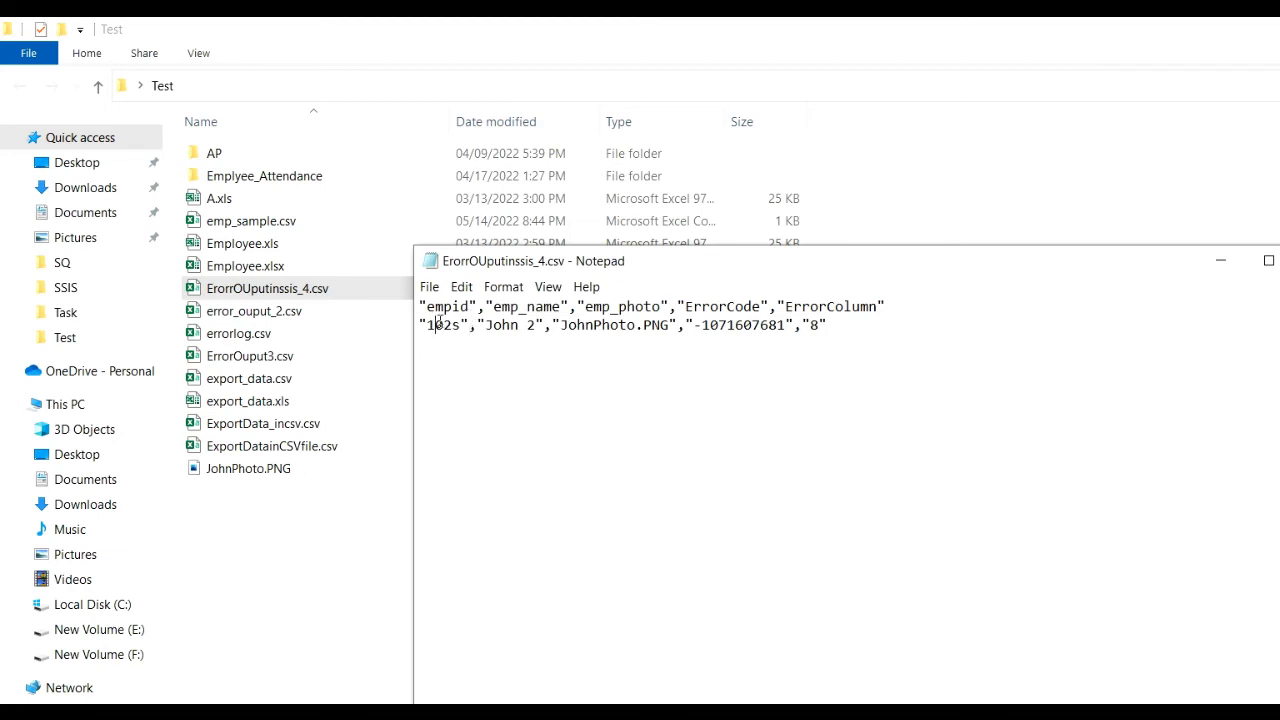
drag(435, 326, 452, 326)
click(1278, 261)
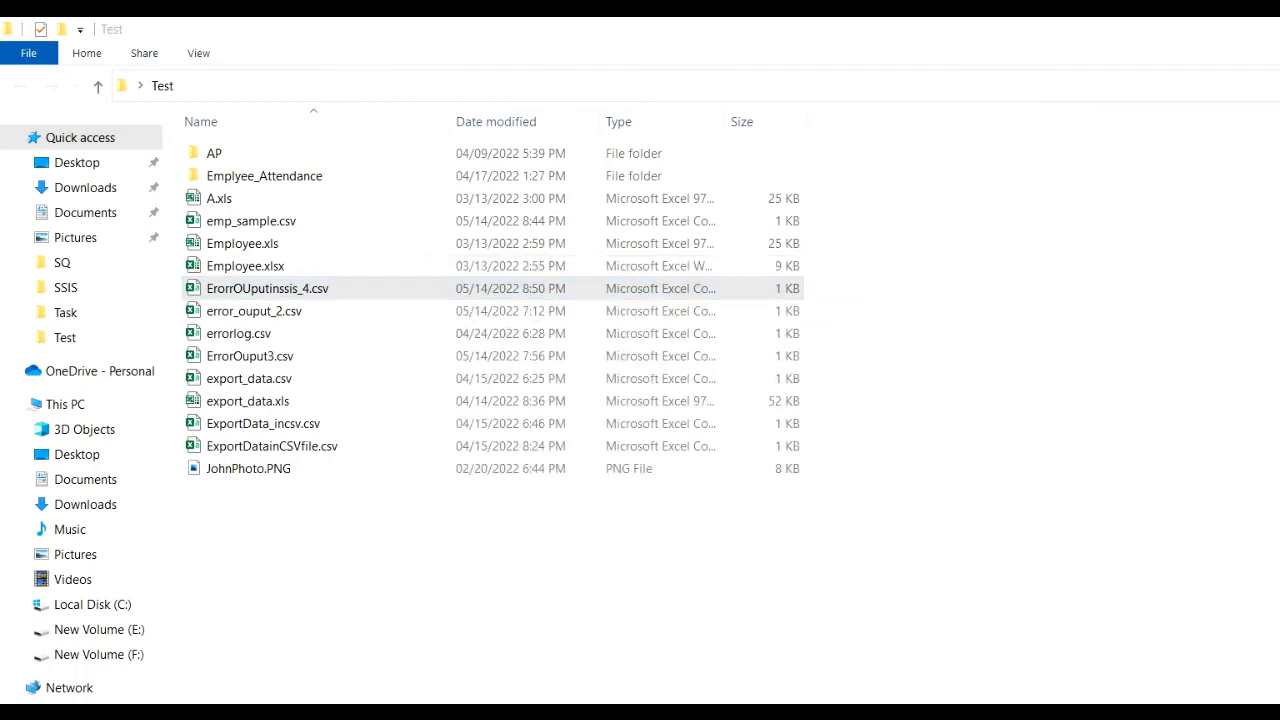
Review the error path and component row counts (3 loaded, 1 redirected) in Visual Studio, then stop debugging.
key(alt+Tab)
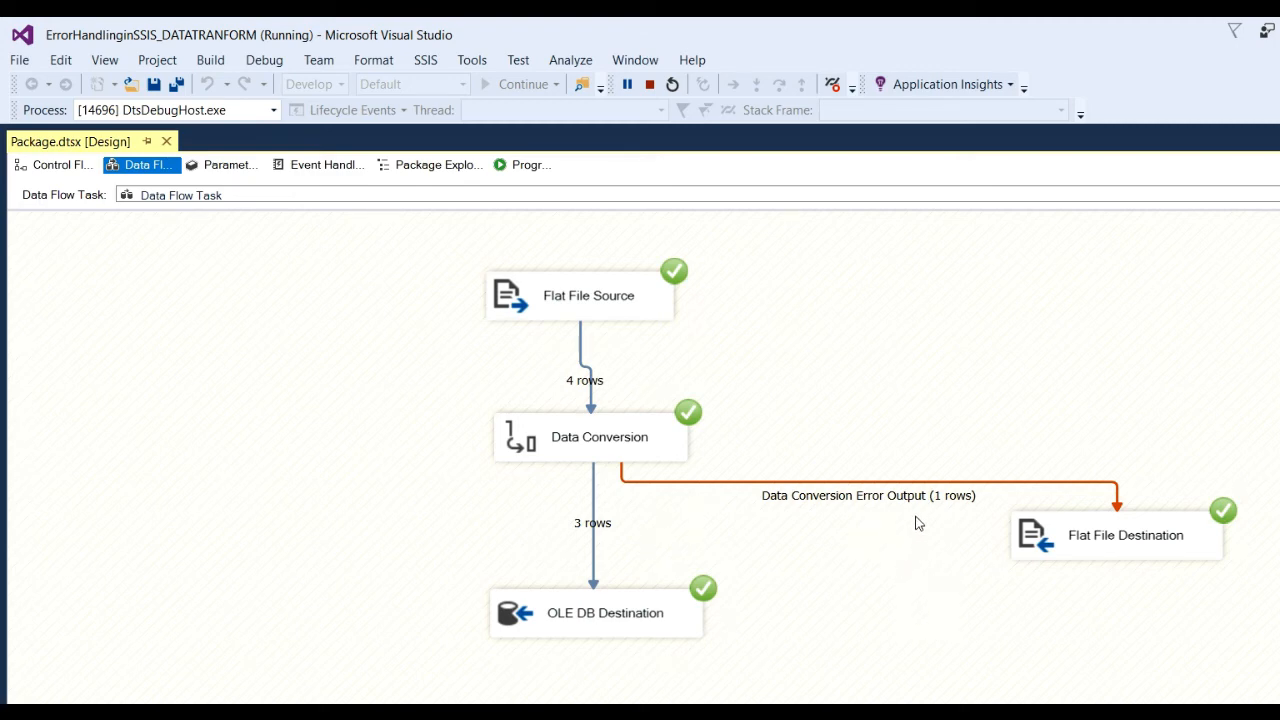
click(855, 488)
click(624, 314)
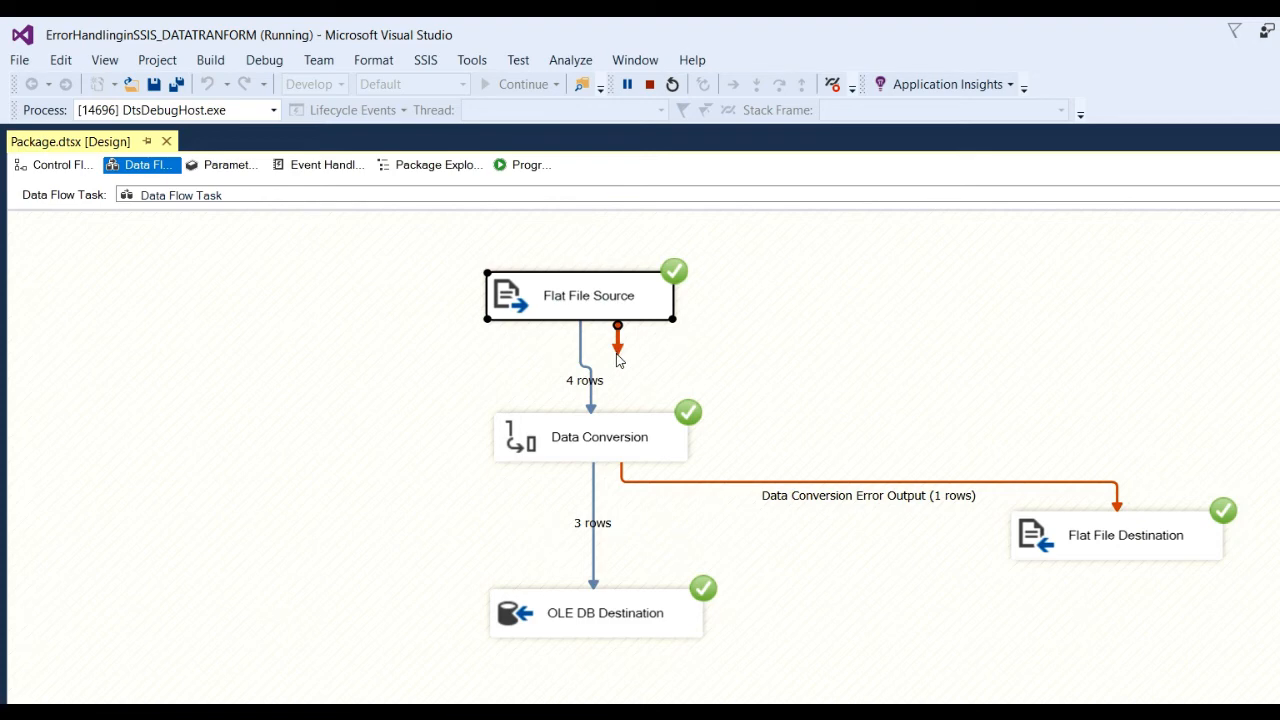
click(668, 612)
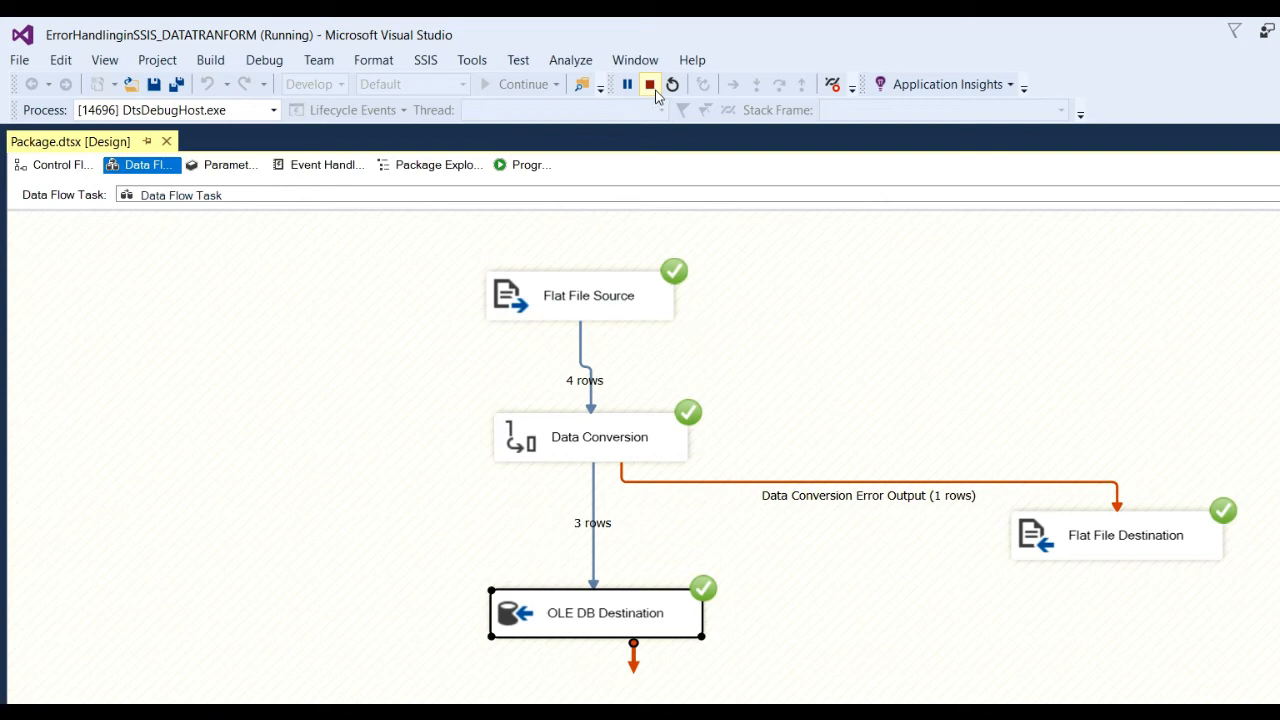
click(650, 86)
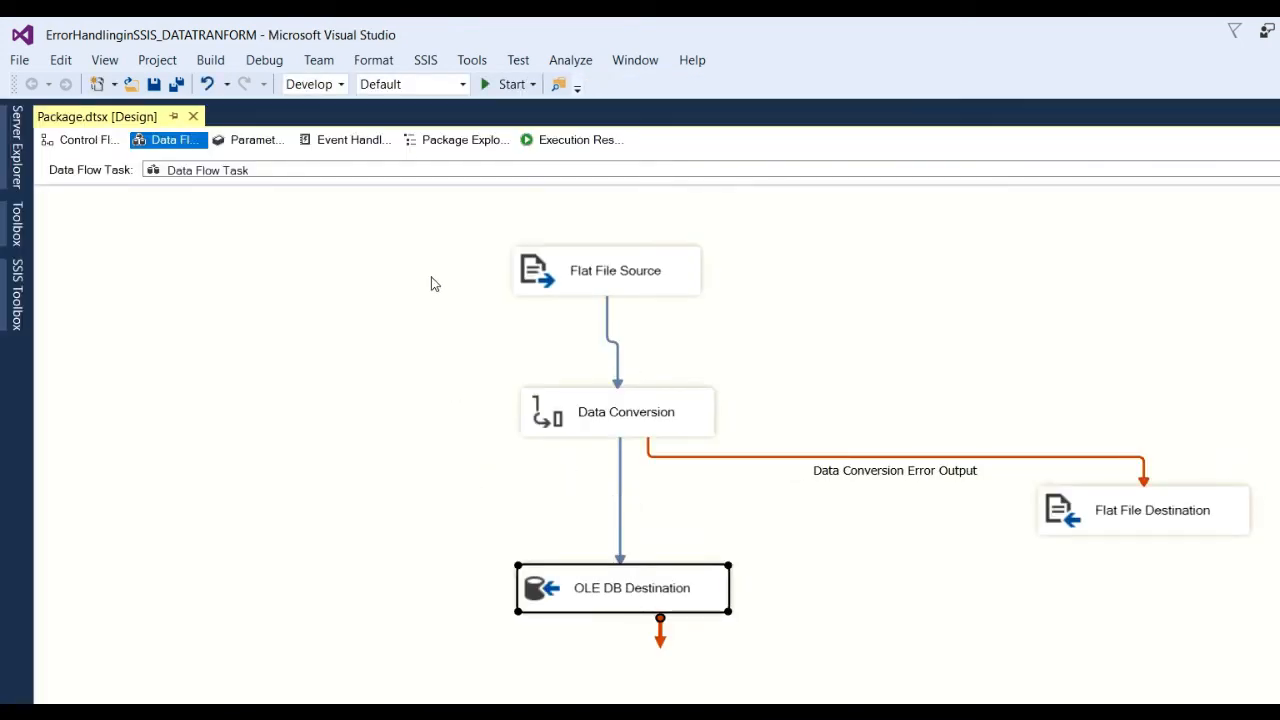
Show the Event Handlers page with OnError kept for the Package, and reveal the SSIS Toolbox.
click(352, 140)
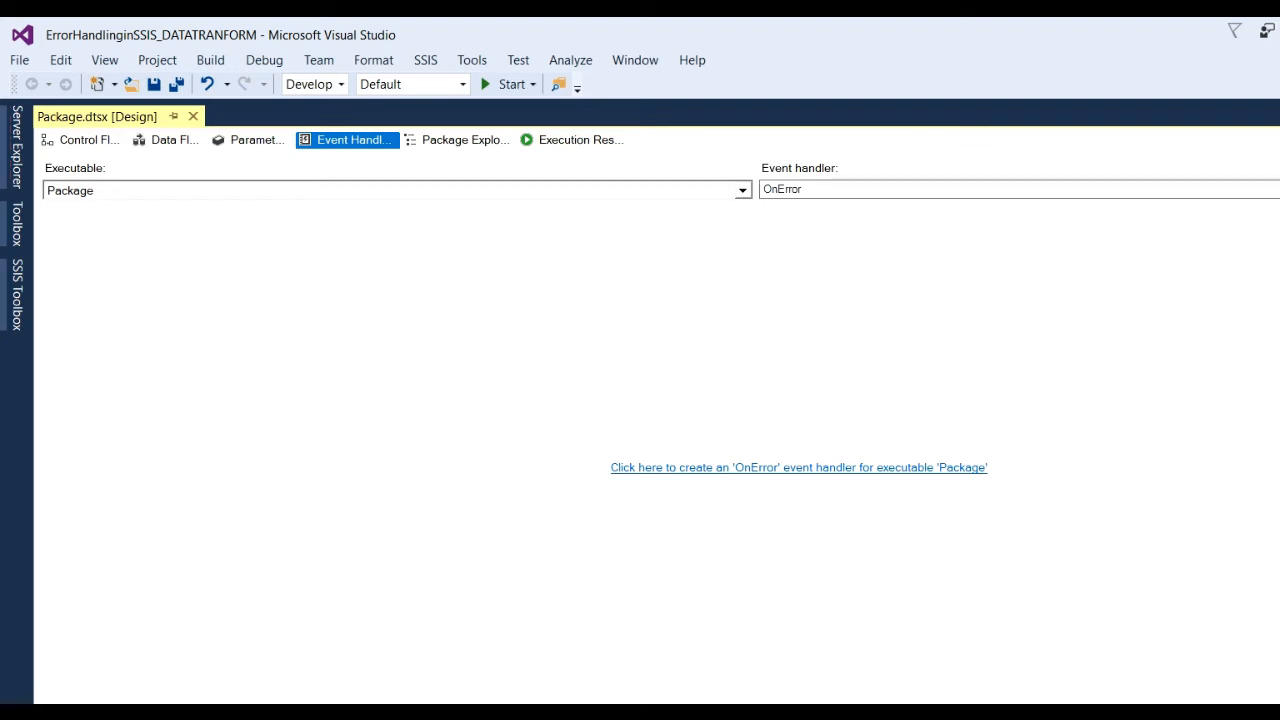
click(1150, 190)
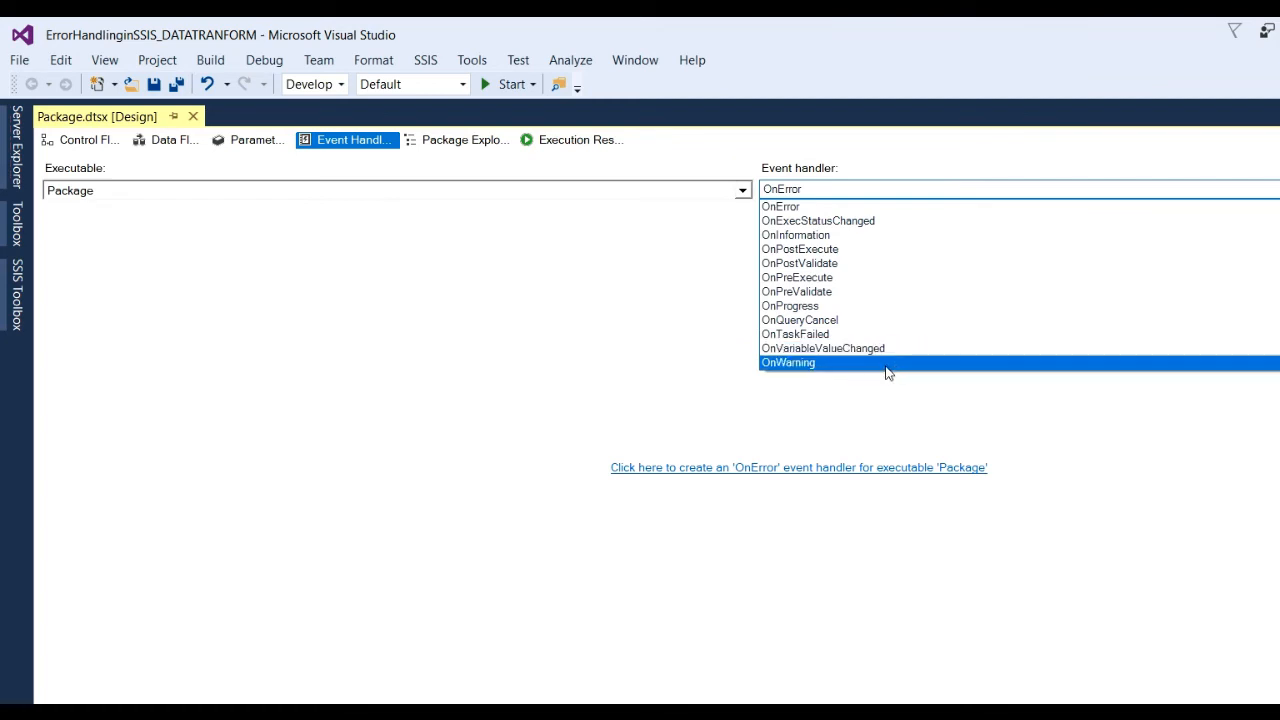
click(1121, 168)
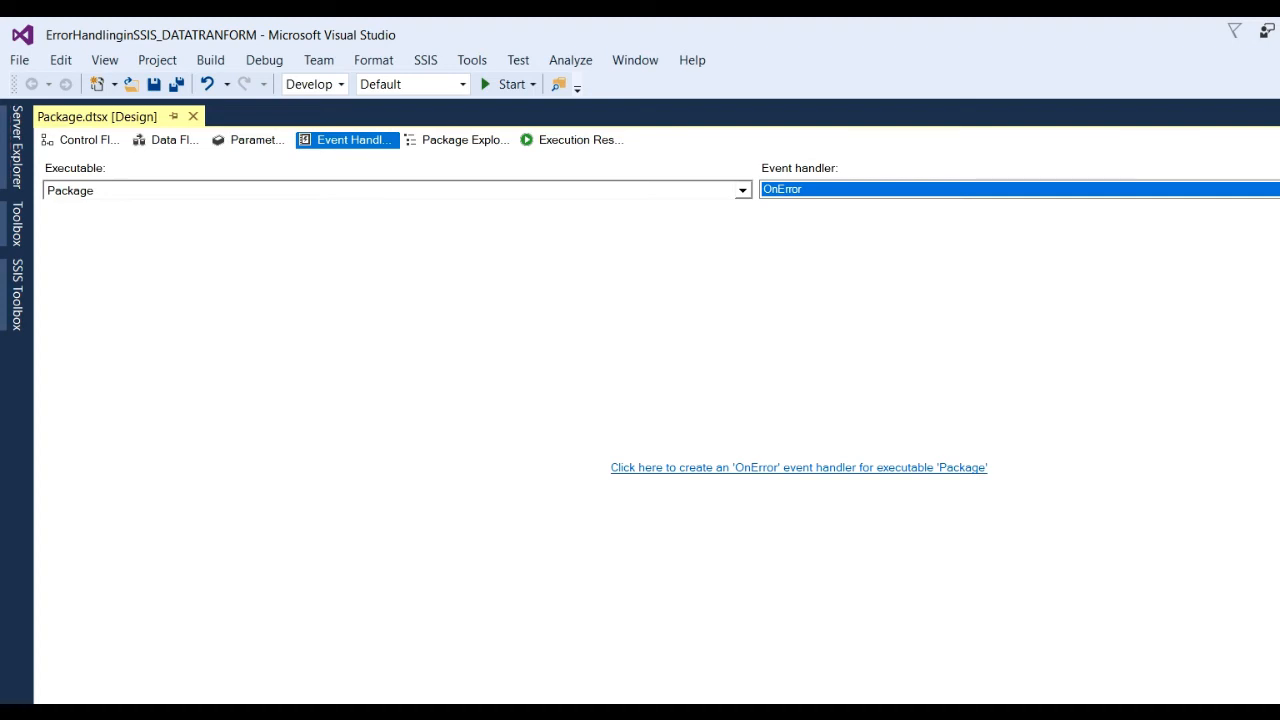
click(16, 295)
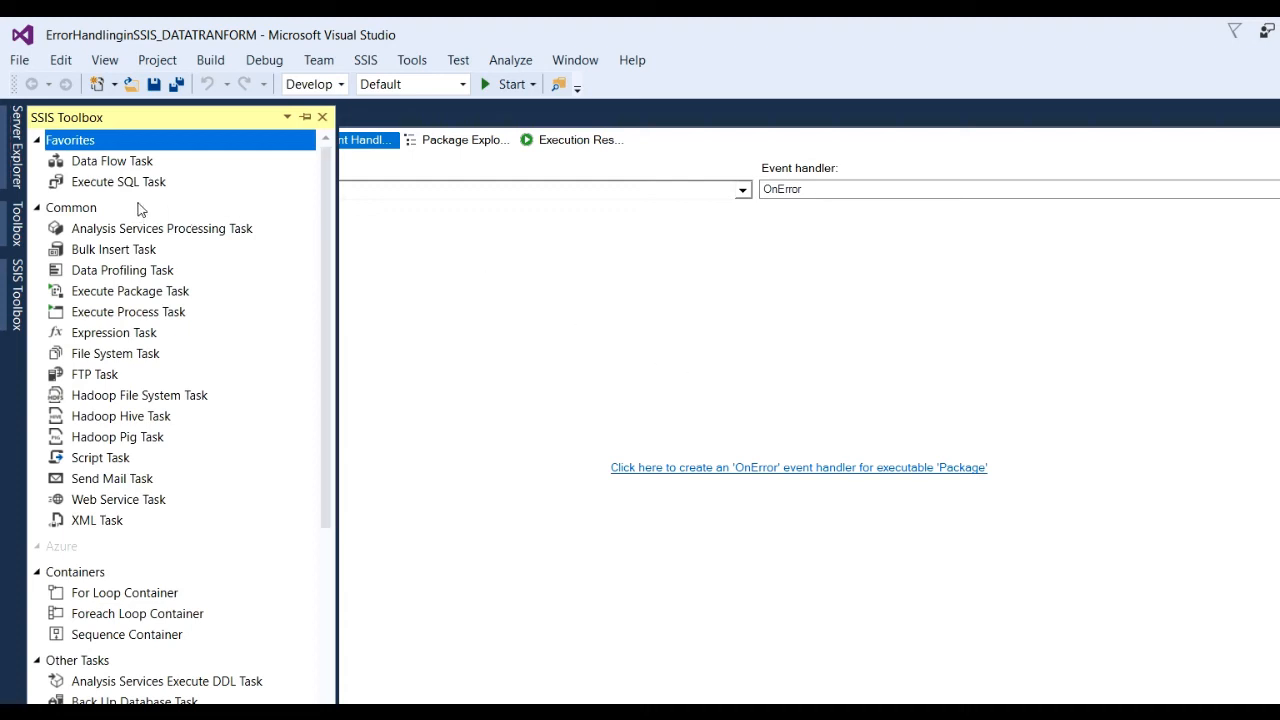
After a rejected Execute SQL Task drop, create the OnError handler for the Data Flow Task.
drag(113, 185, 574, 423)
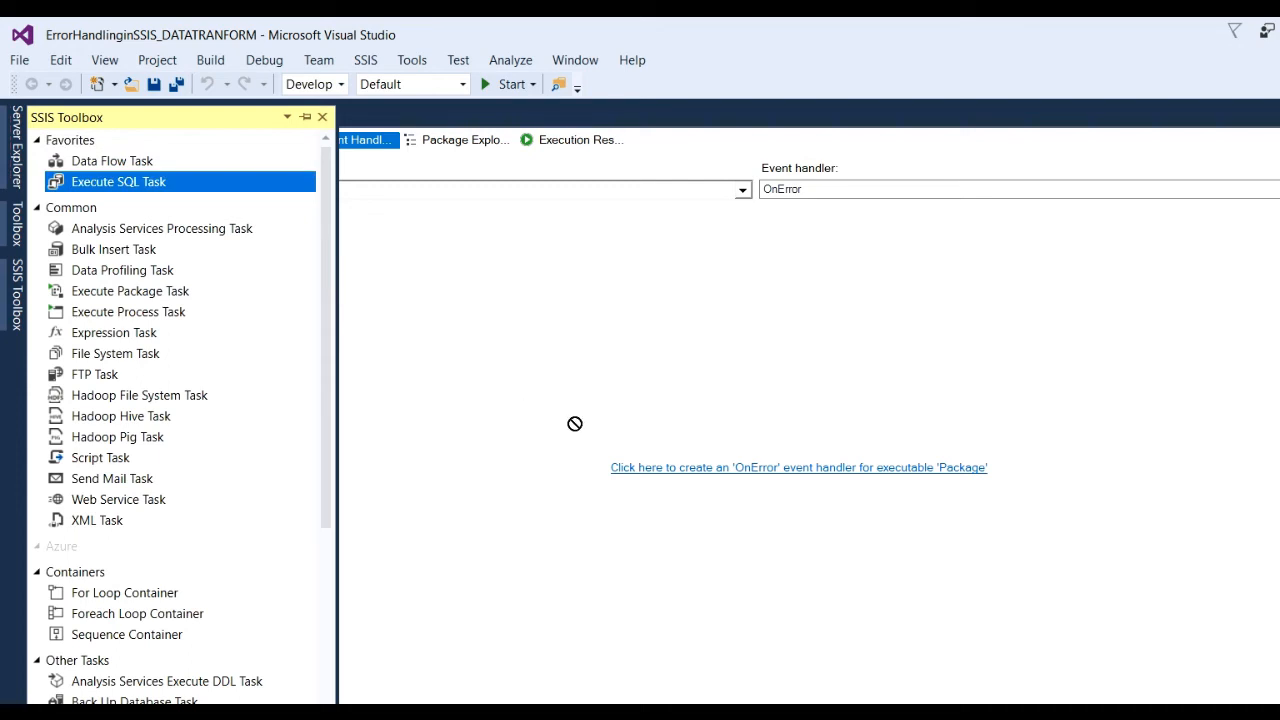
double_click(145, 189)
key(Return)
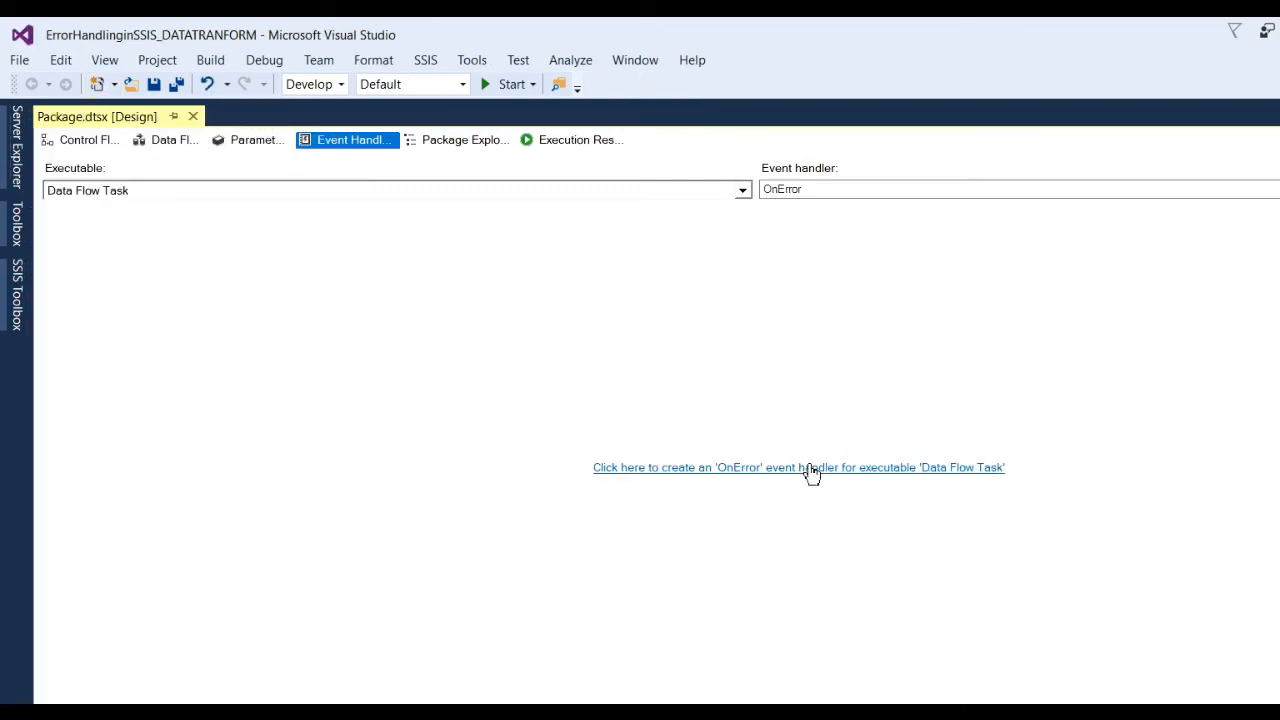
click(808, 471)
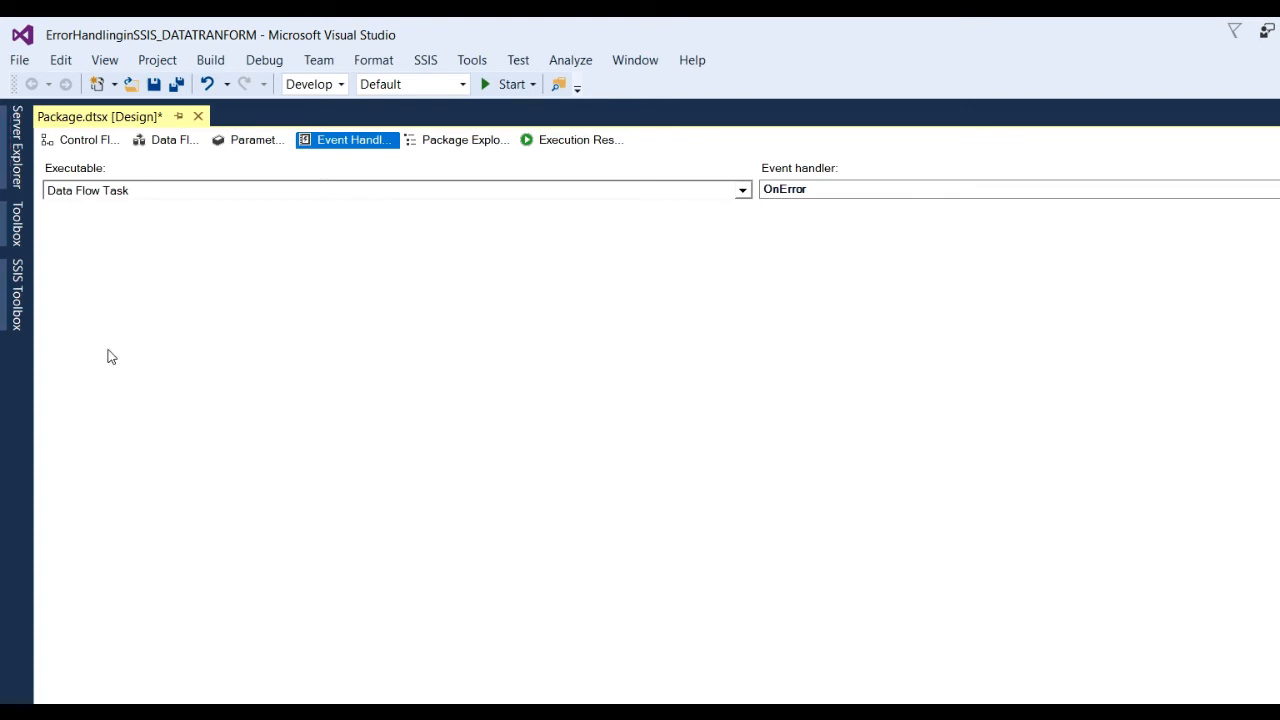
Place an Execute SQL Task in the OnError handler and move it up and left.
click(18, 296)
drag(128, 186, 631, 409)
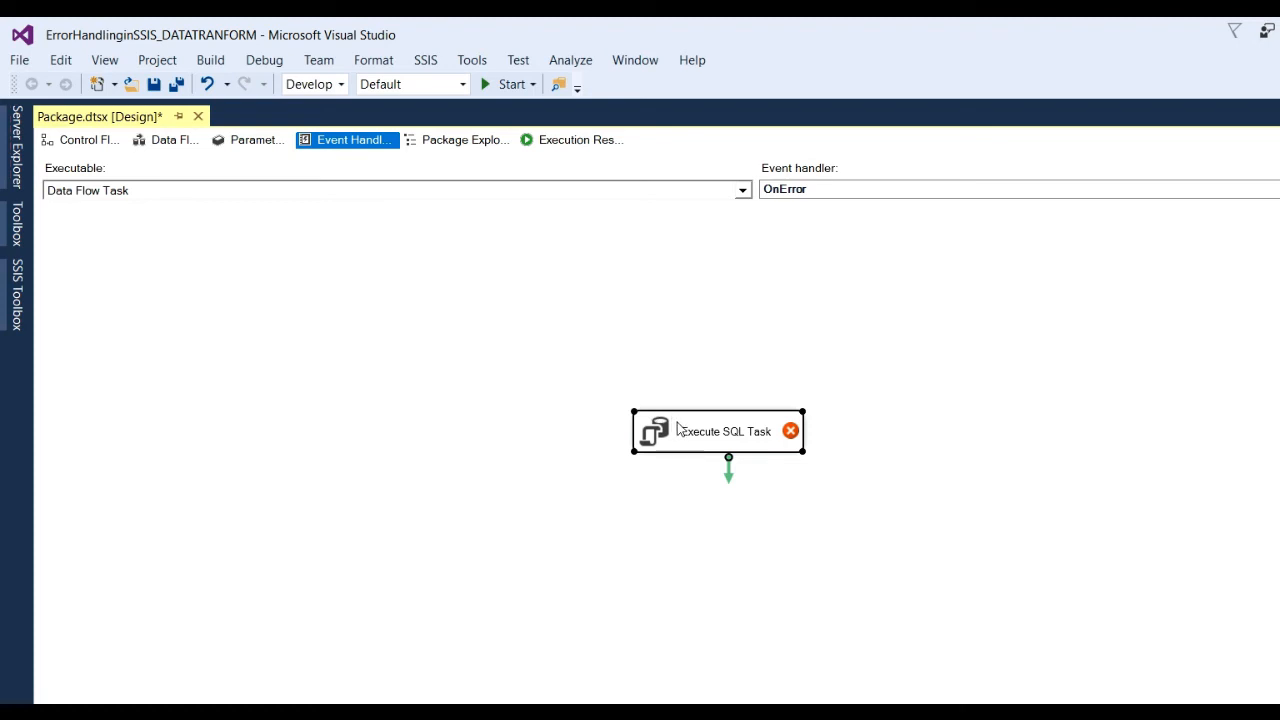
drag(661, 426, 553, 377)
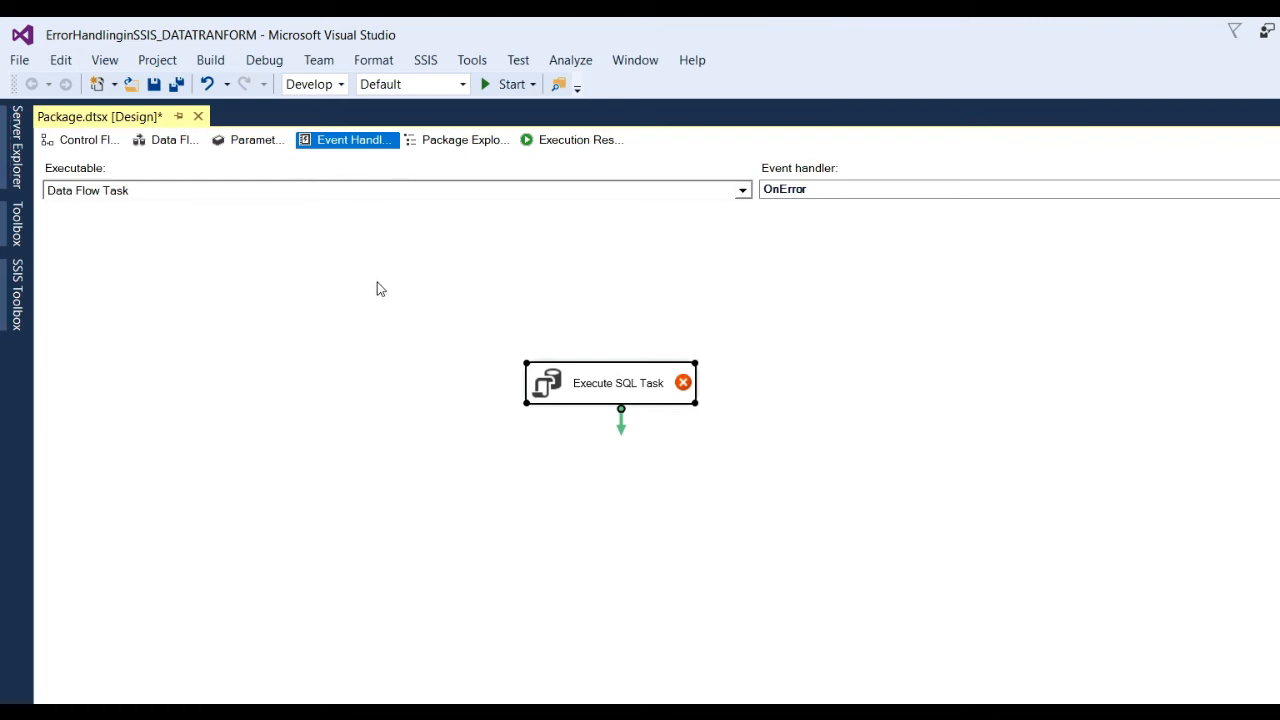
click(241, 263)
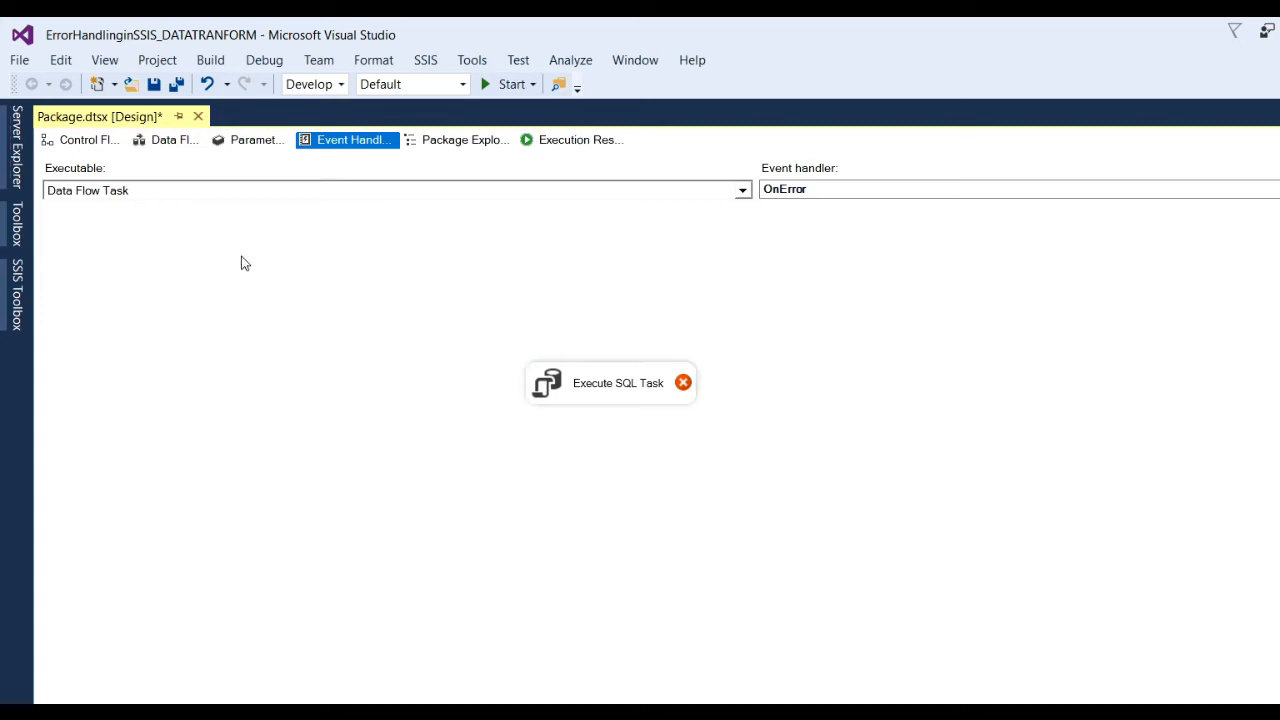
click(18, 282)
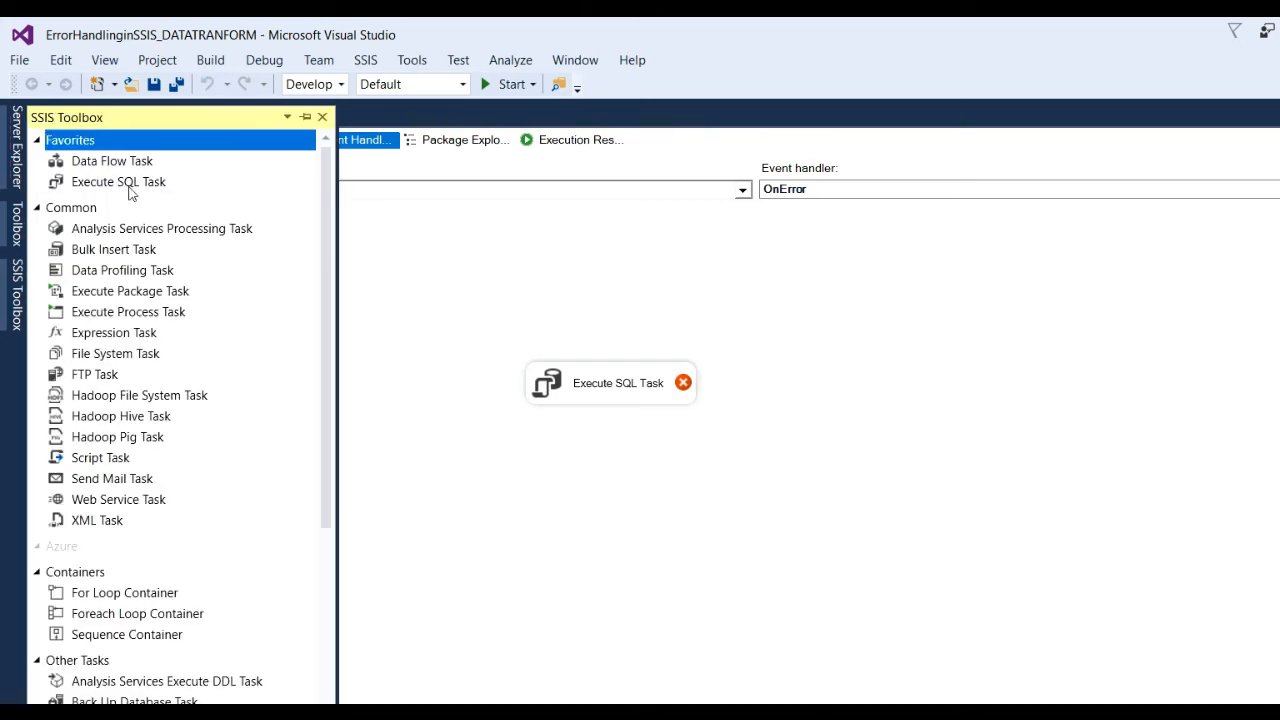
click(620, 382)
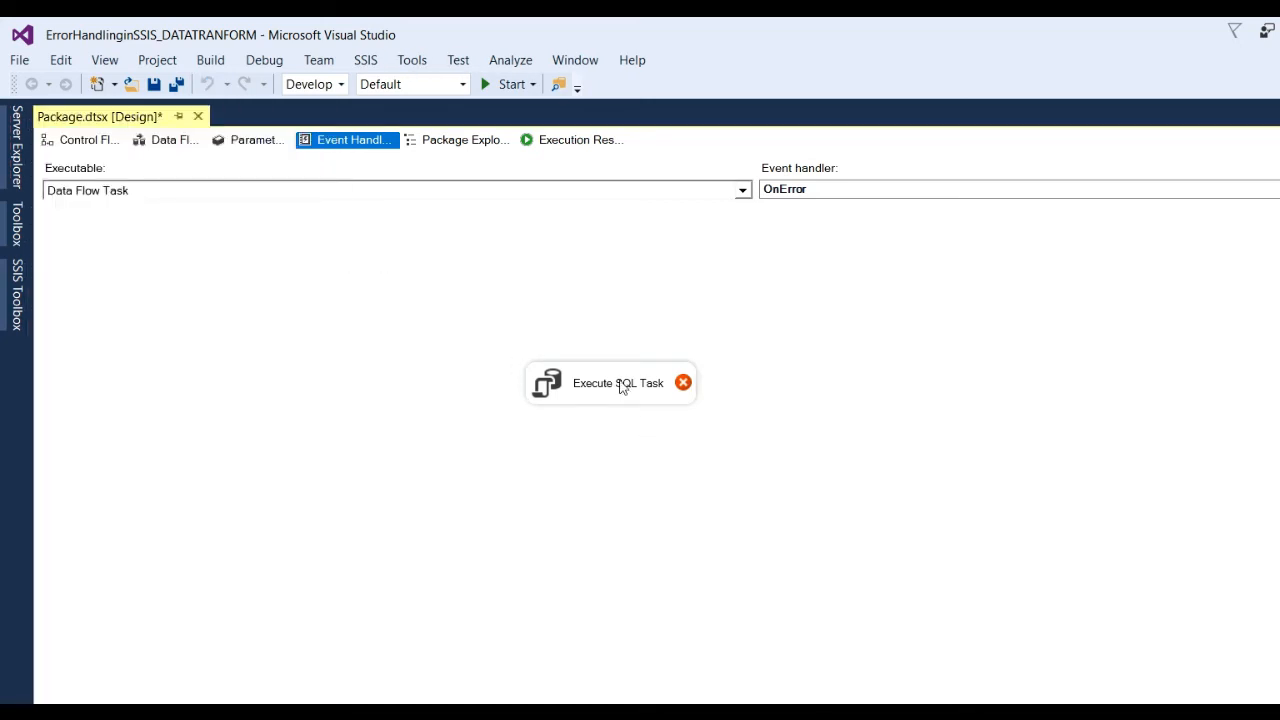
drag(612, 381, 572, 342)
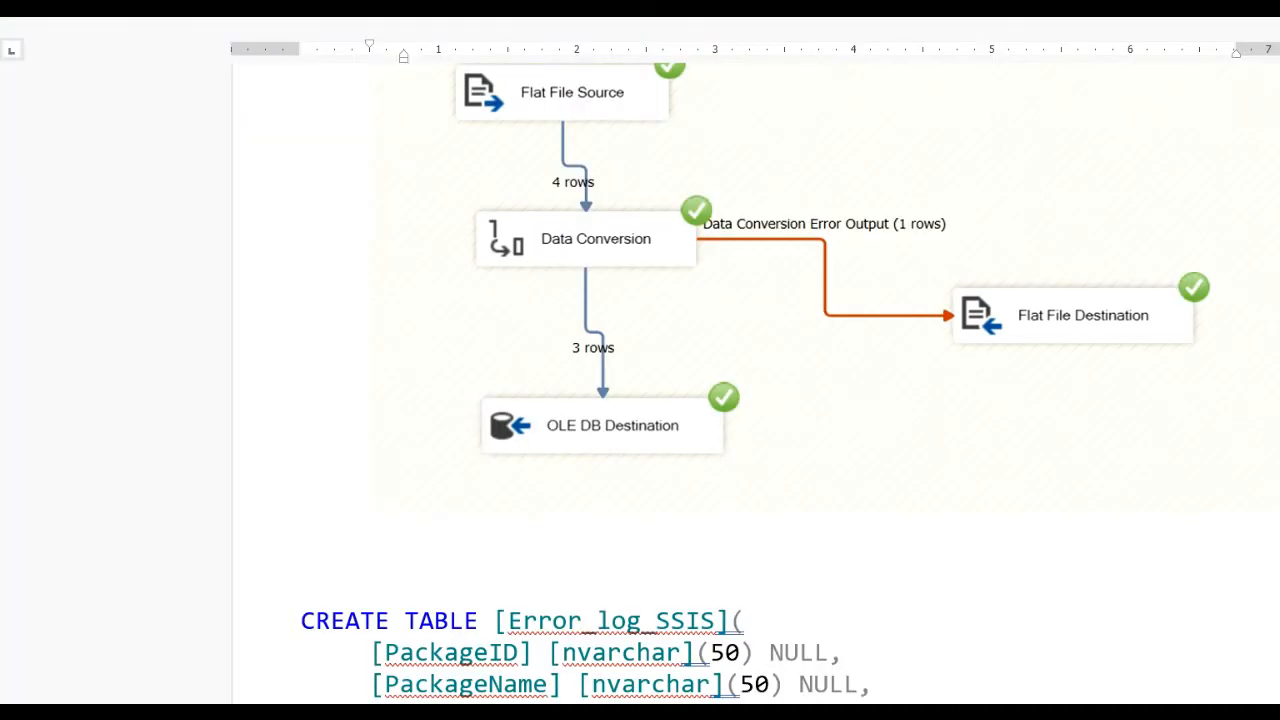
scroll(750, 400, down, 5)
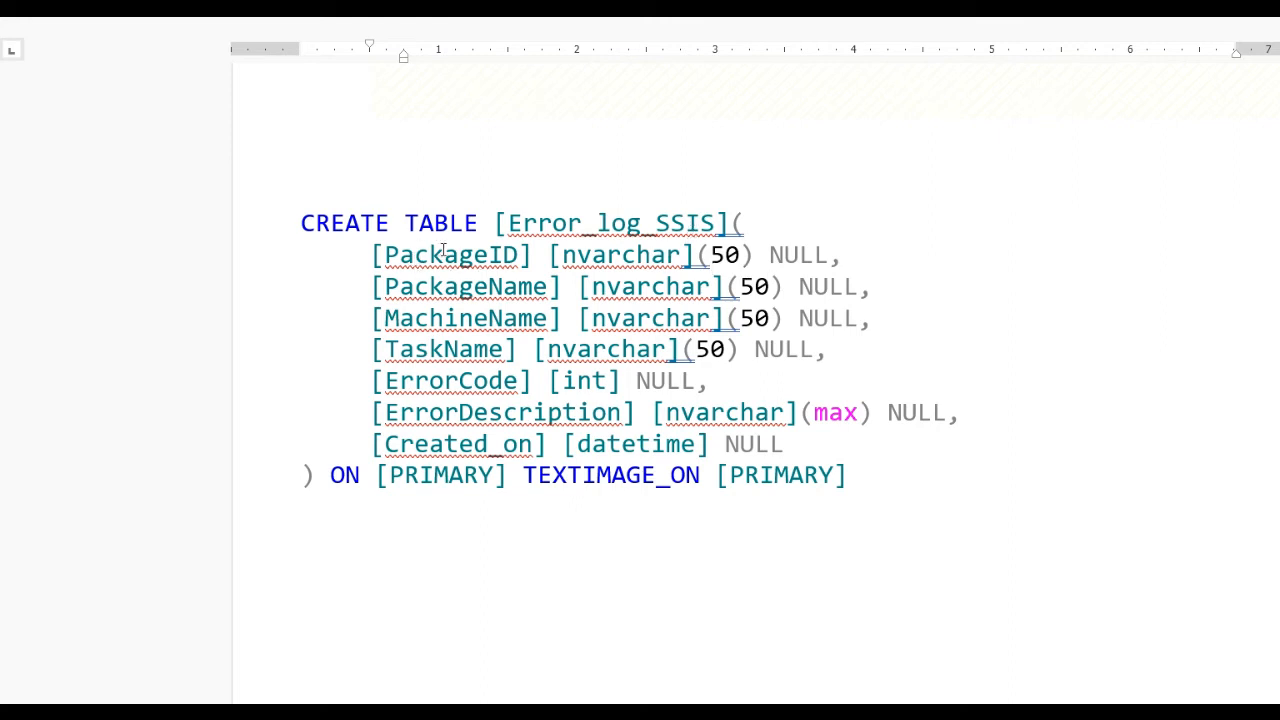
Go over the Error_log_SSIS columns MachineName, ErrorCode, ErrorDescription and Created_on, then switch to SSMS.
click(445, 318)
click(455, 383)
click(430, 413)
click(459, 443)
scroll(462, 517, up, 1)
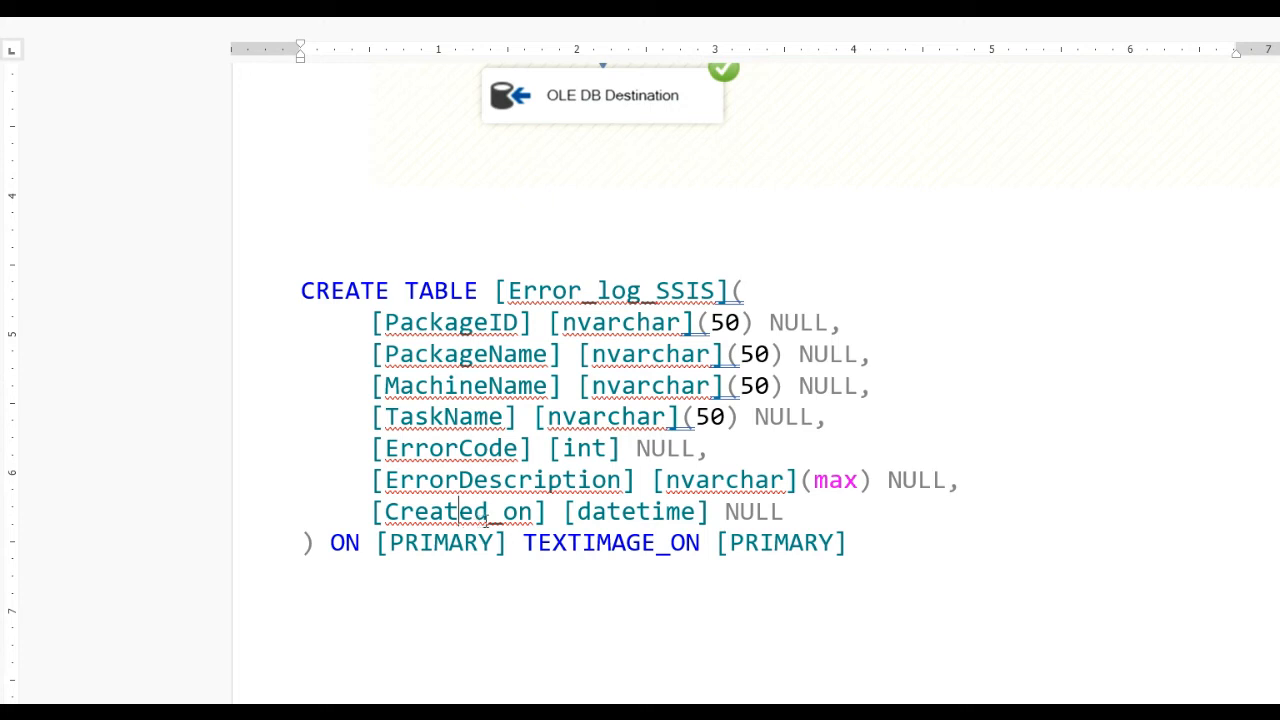
double_click(686, 290)
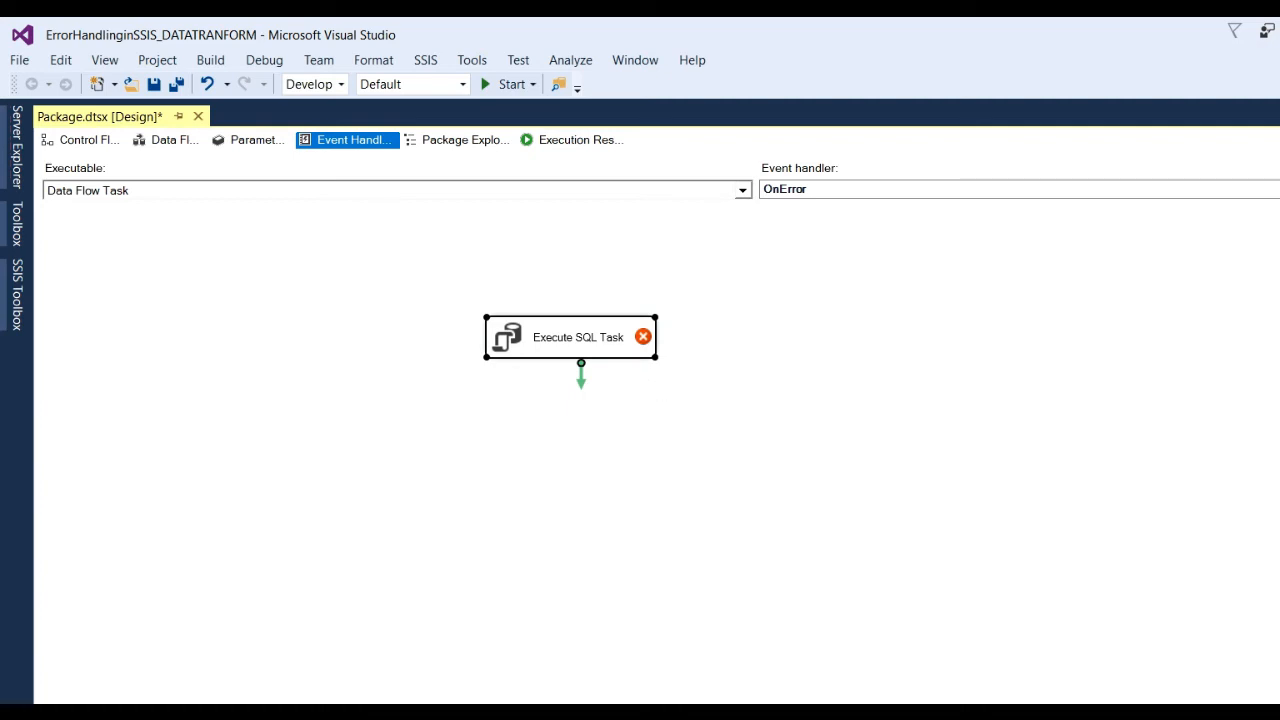
key(alt+Tab)
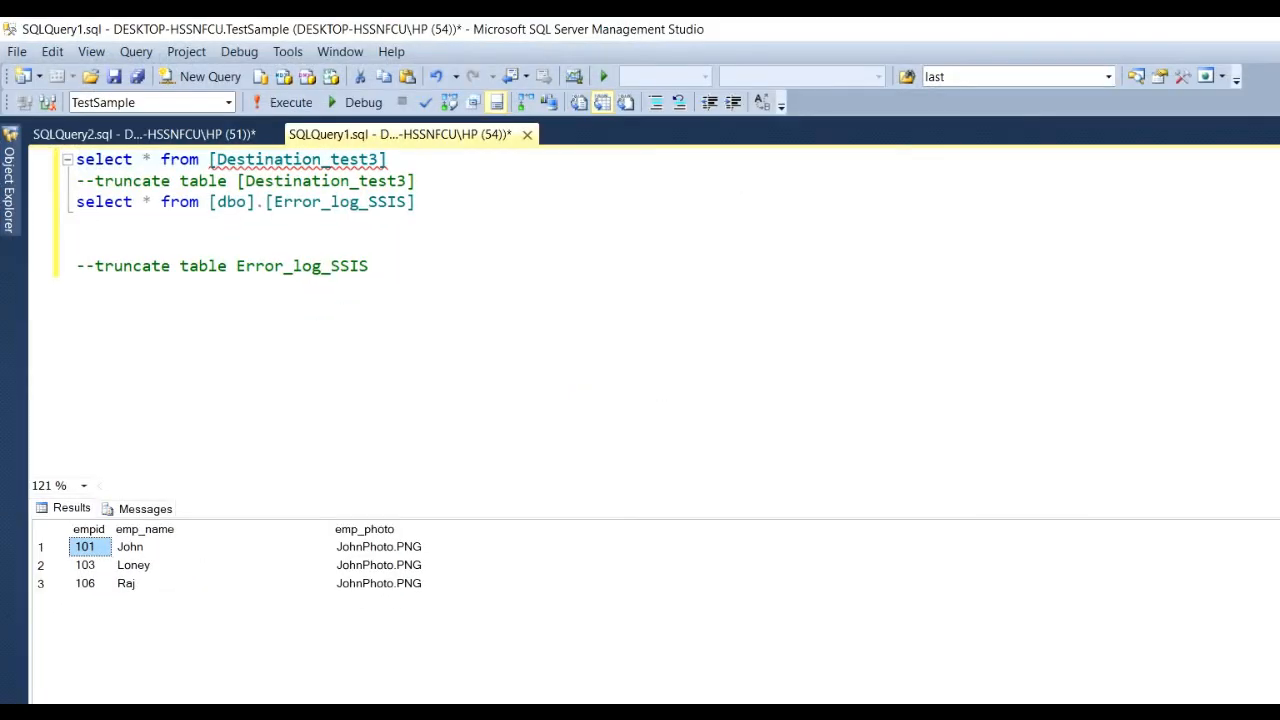
Run the select query on Error_log_SSIS to see its current contents.
click(434, 186)
key(Return)
drag(480, 226, 40, 224)
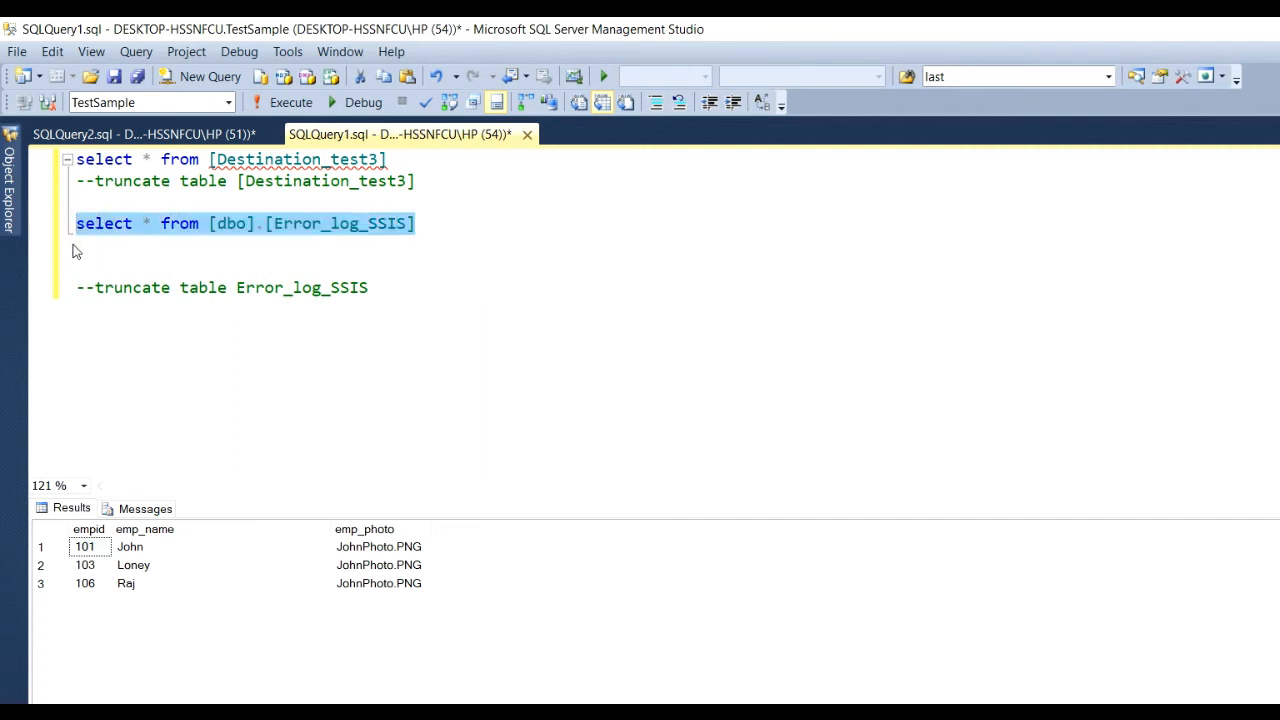
key(F5)
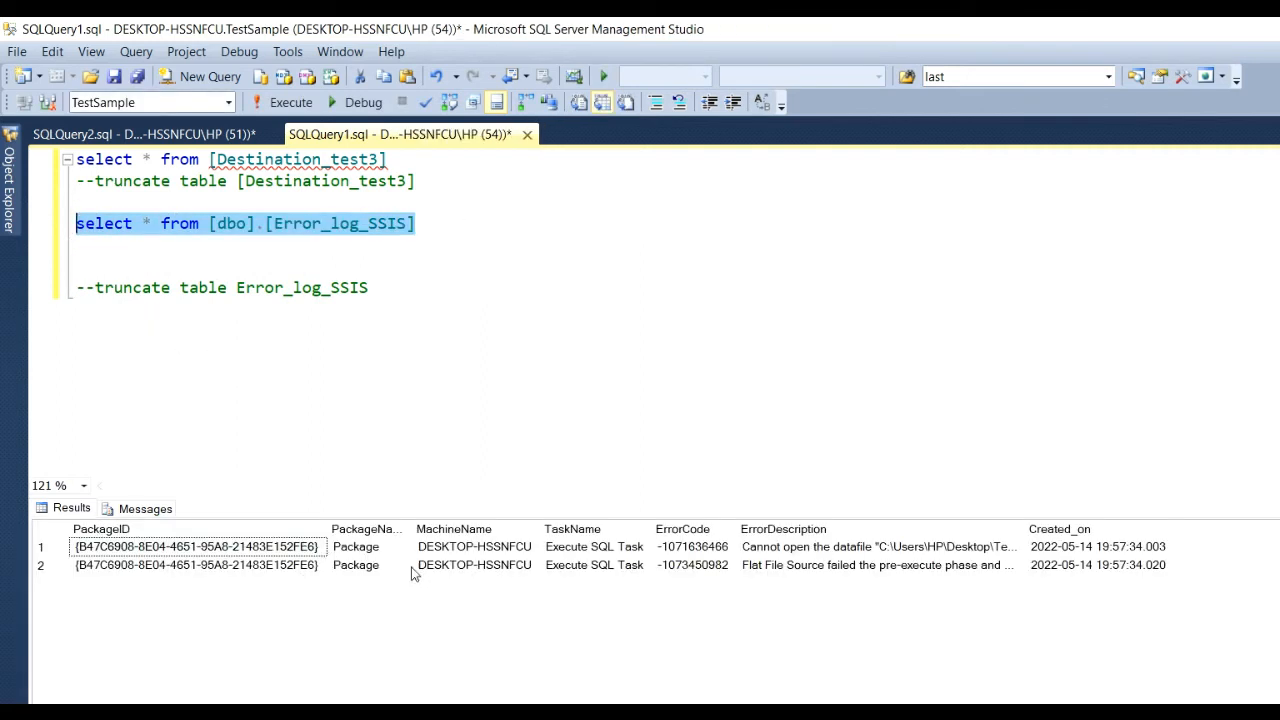
click(384, 308)
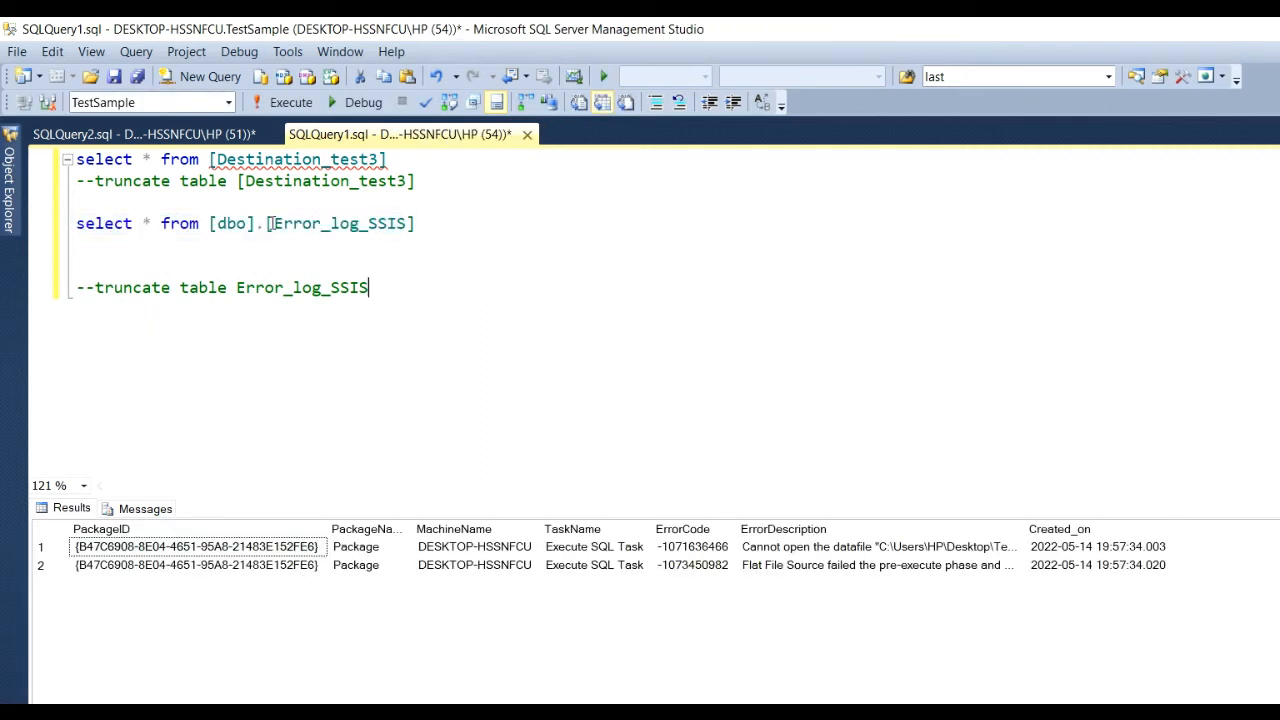
Execute 'truncate table Error_log_SSIS' and re-run the select to confirm no rows remain.
drag(268, 223, 407, 223)
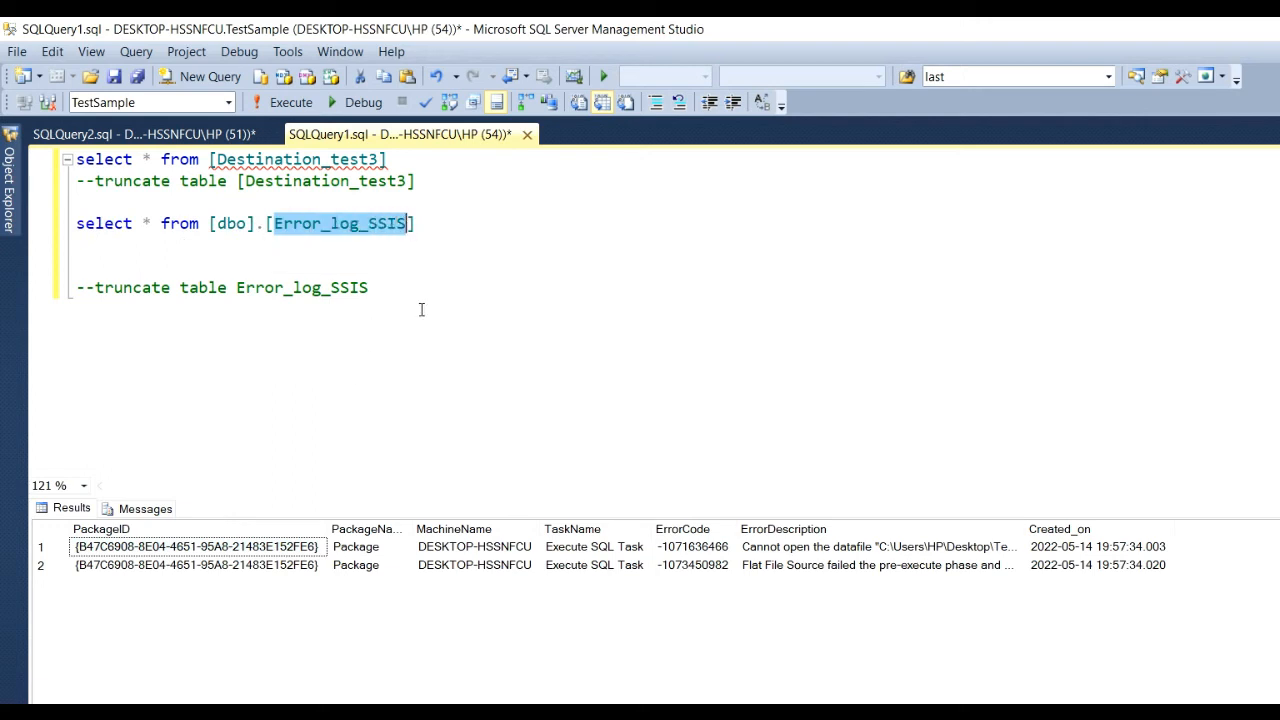
drag(421, 310, 95, 287)
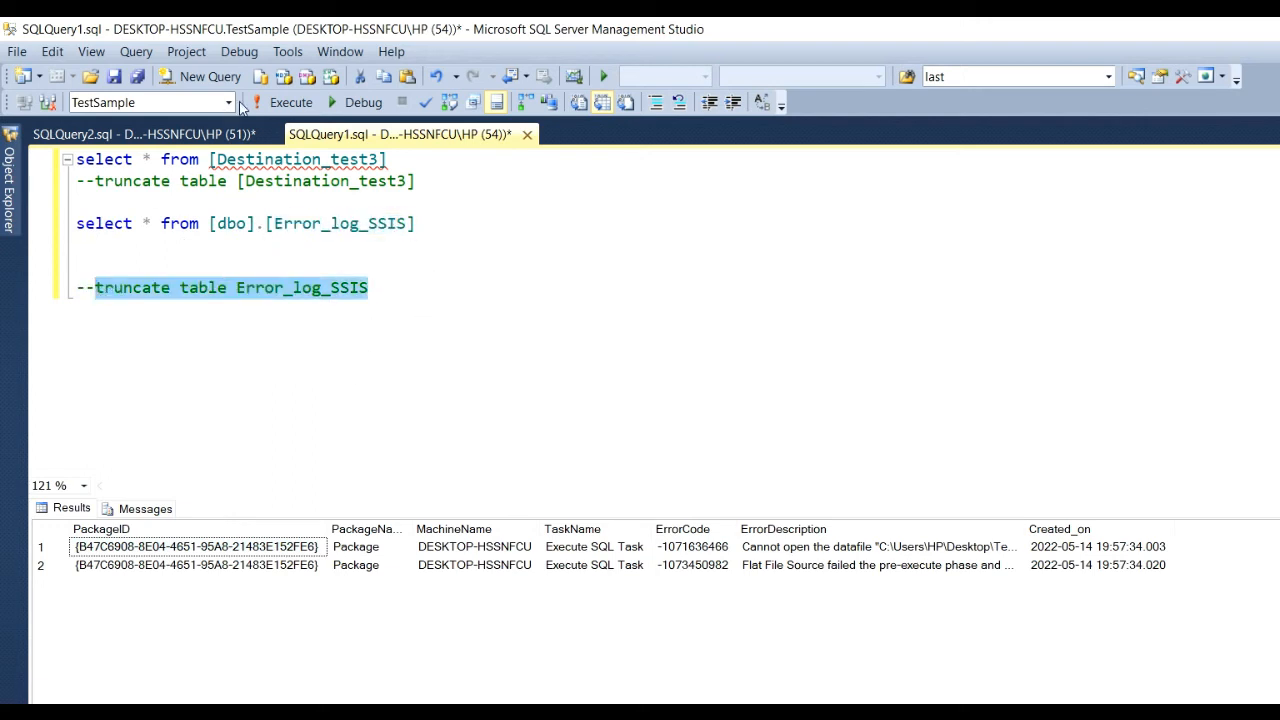
click(273, 103)
click(423, 284)
drag(418, 223, 30, 222)
click(280, 106)
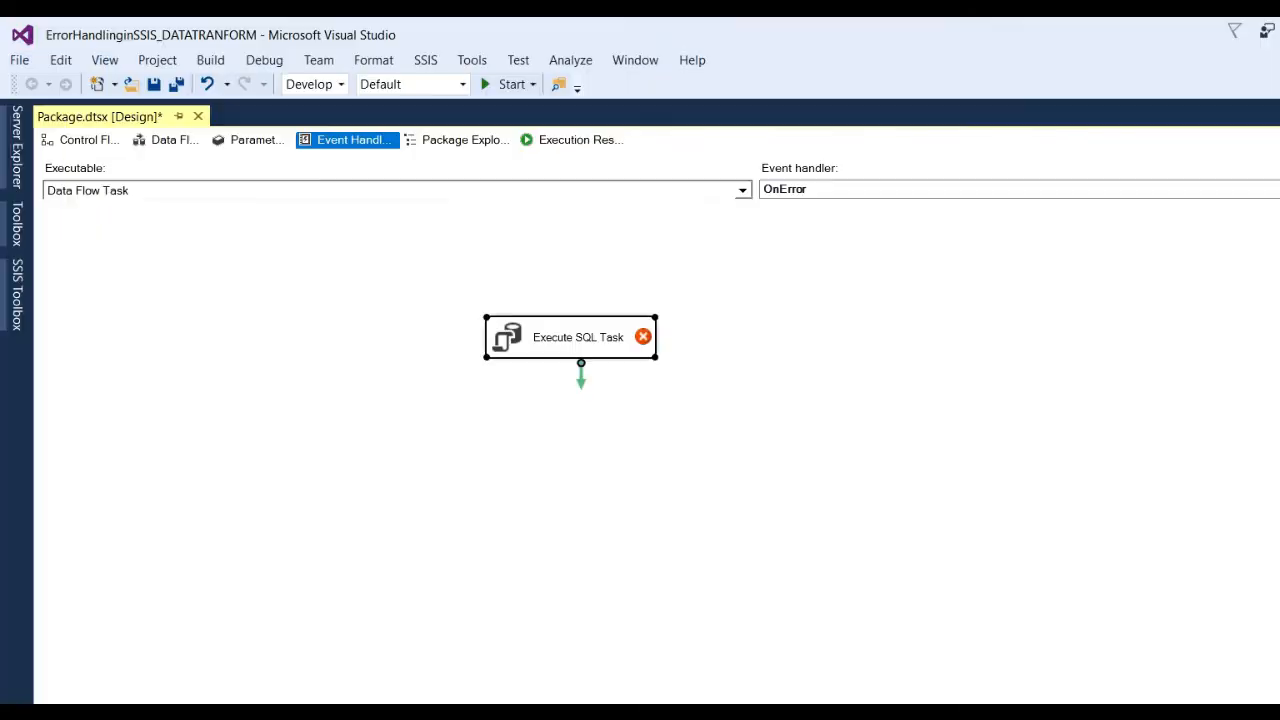
Open the Execute SQL Task Editor from the OnError handler.
click(726, 480)
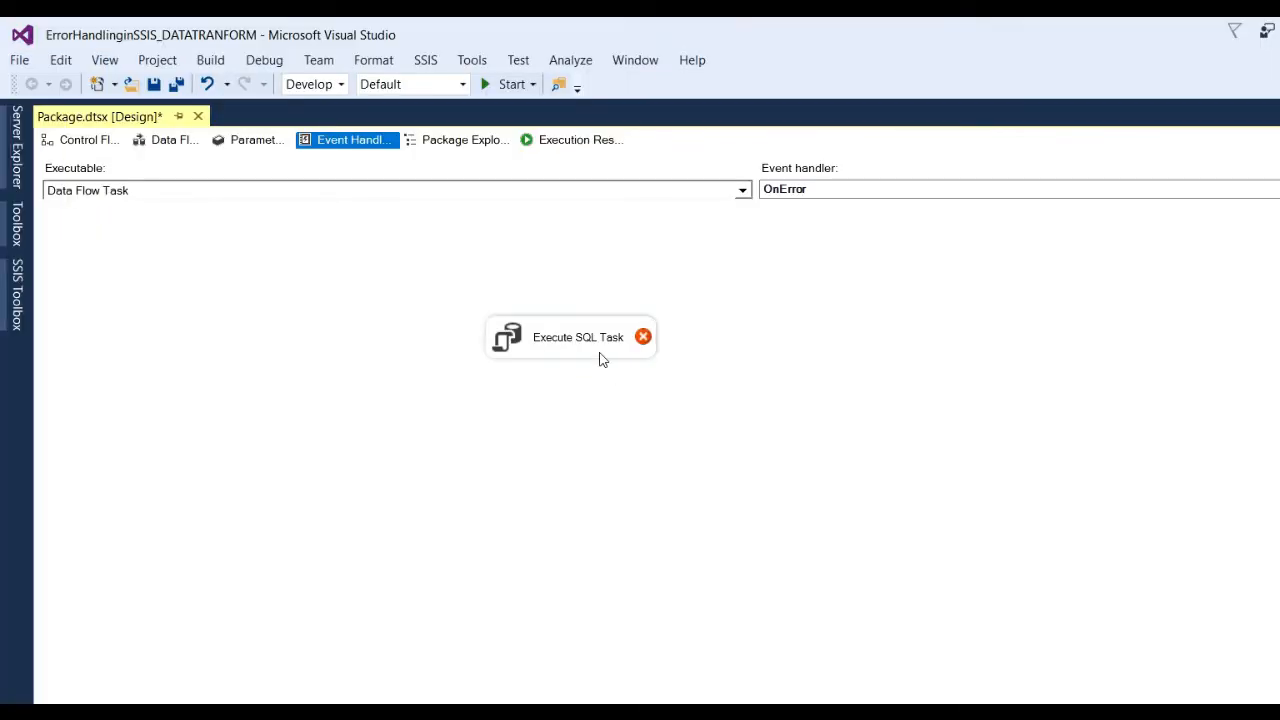
mouse_move(583, 342)
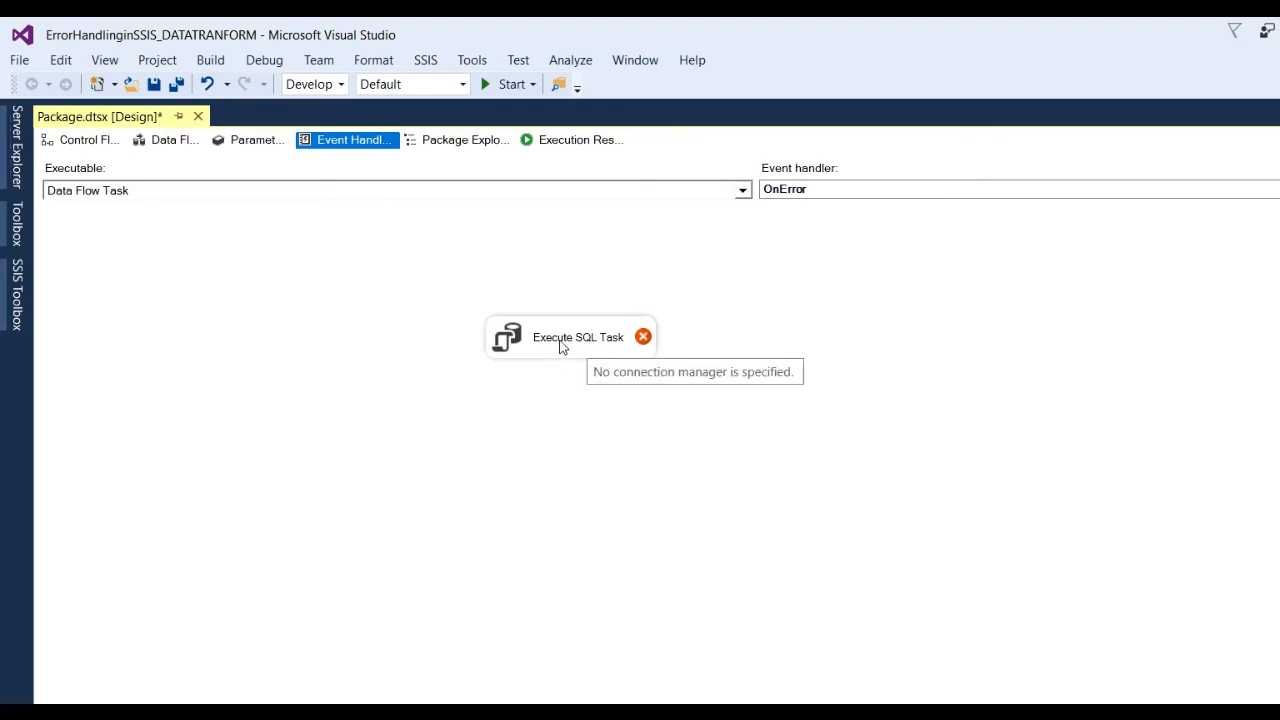
double_click(560, 345)
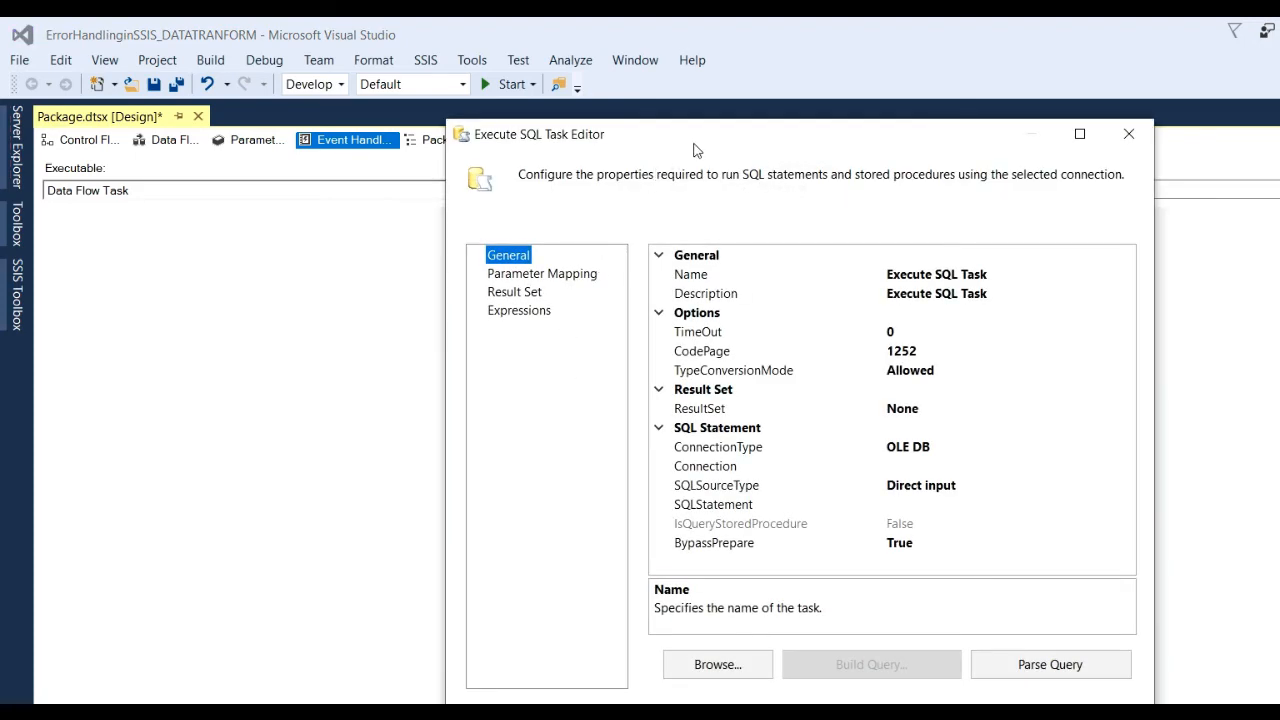
drag(686, 138, 547, 119)
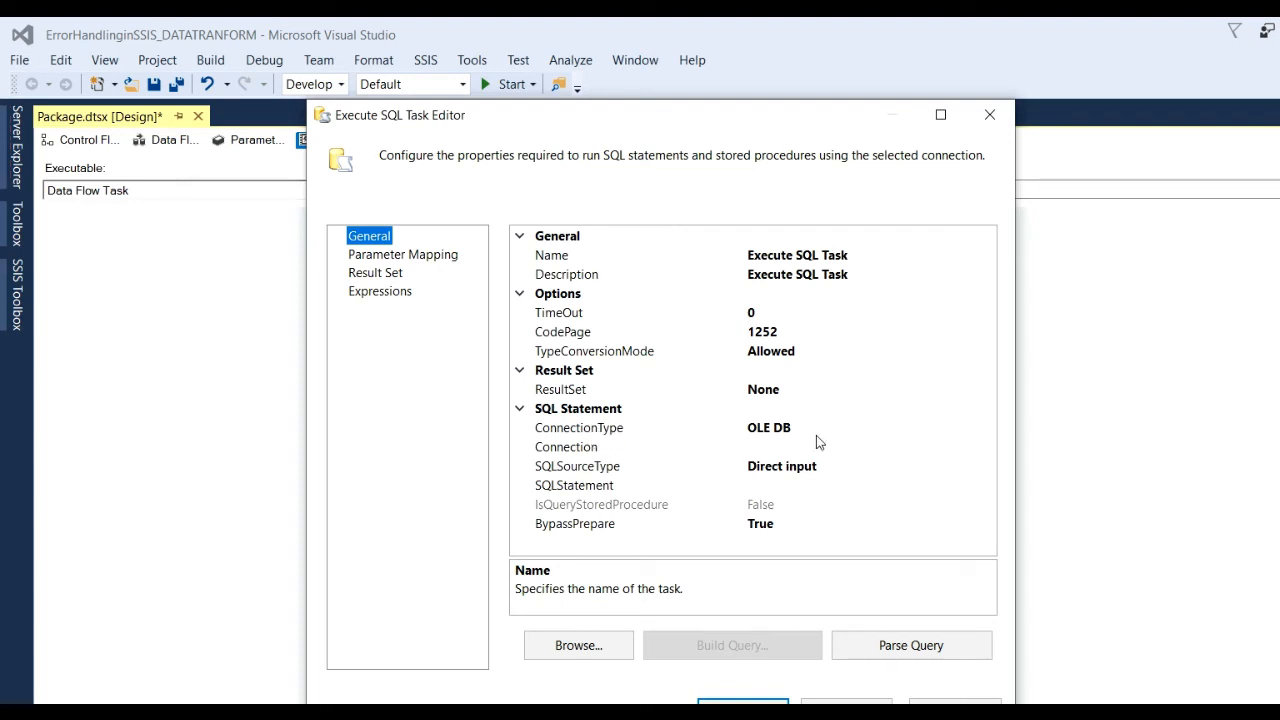
Choose <New connection...> for Connection, delete the old TestSample connection and start a new one.
click(603, 452)
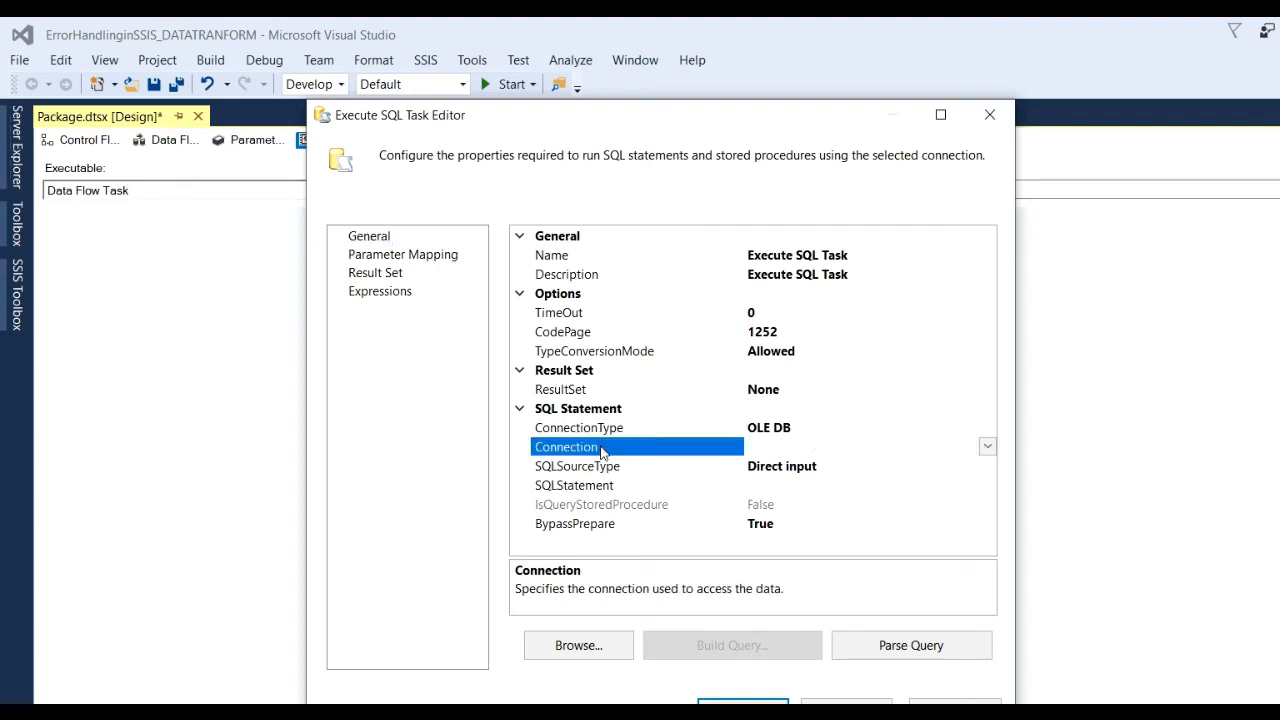
click(987, 450)
click(840, 464)
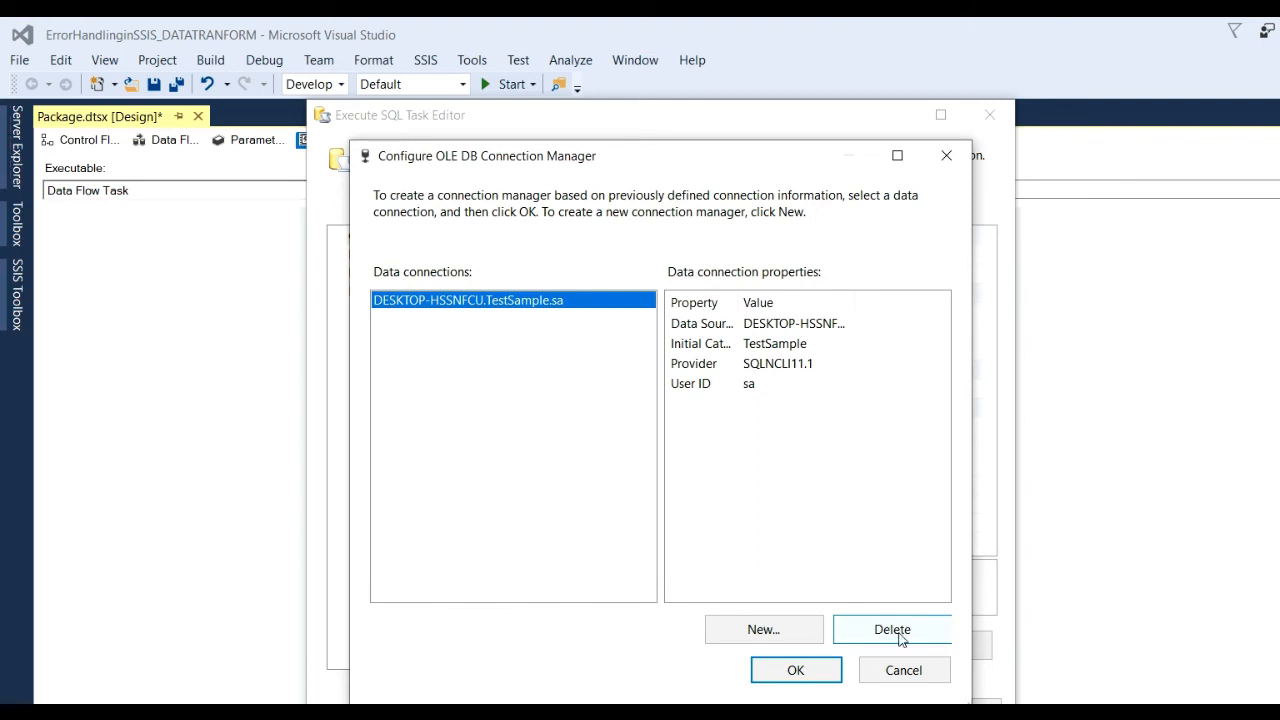
click(900, 636)
click(788, 625)
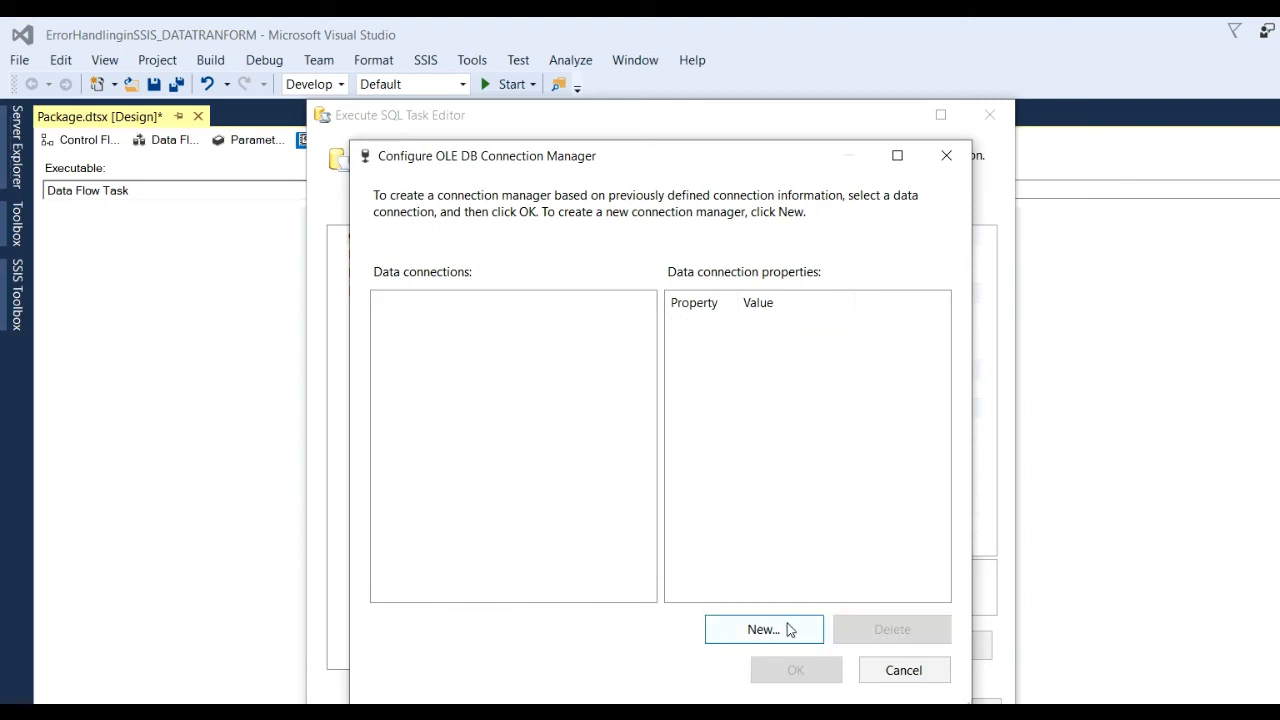
click(892, 248)
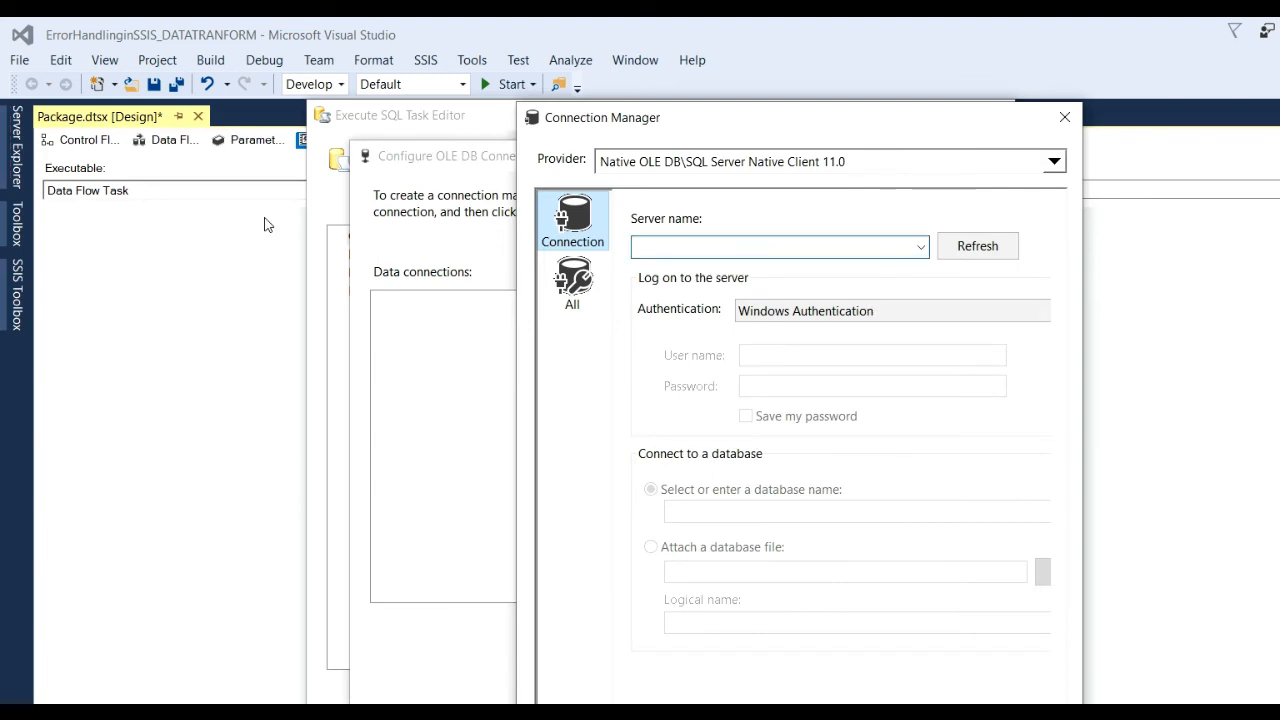
key(super+d)
Copy the device name DESKTOP-HSSNFCU from This PC's About page, then close Settings.
right_click(56, 43)
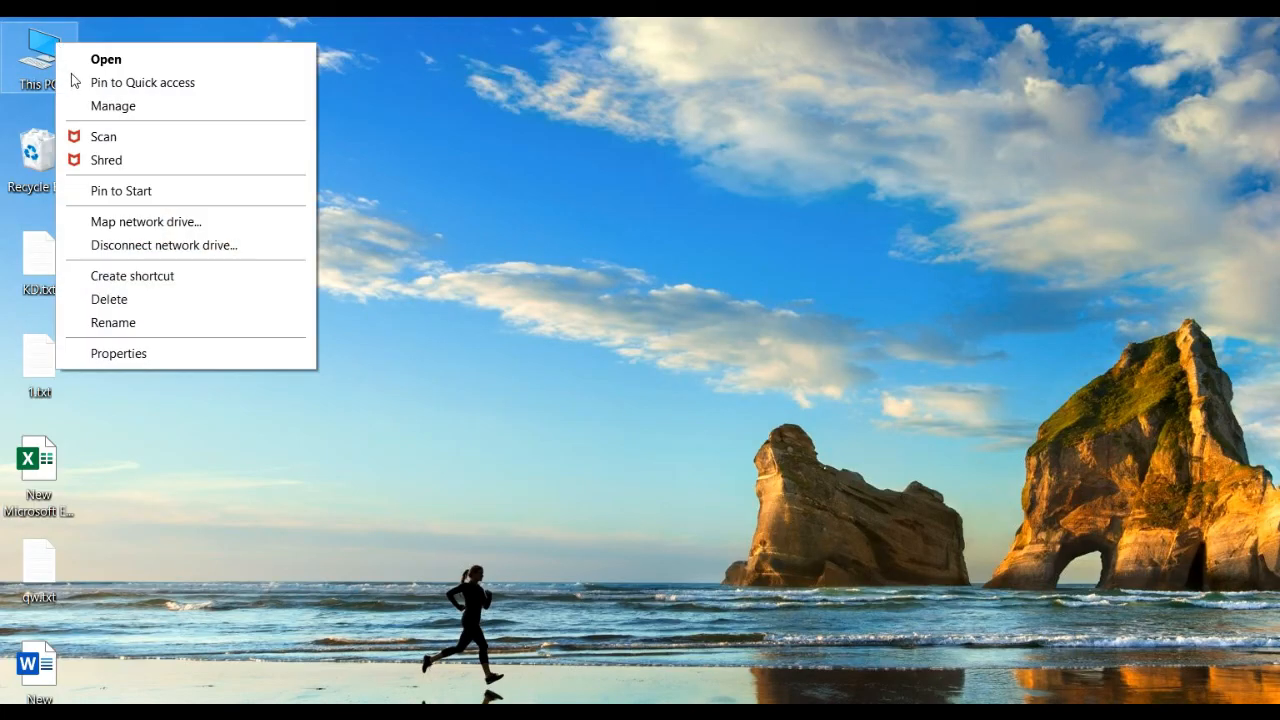
click(166, 353)
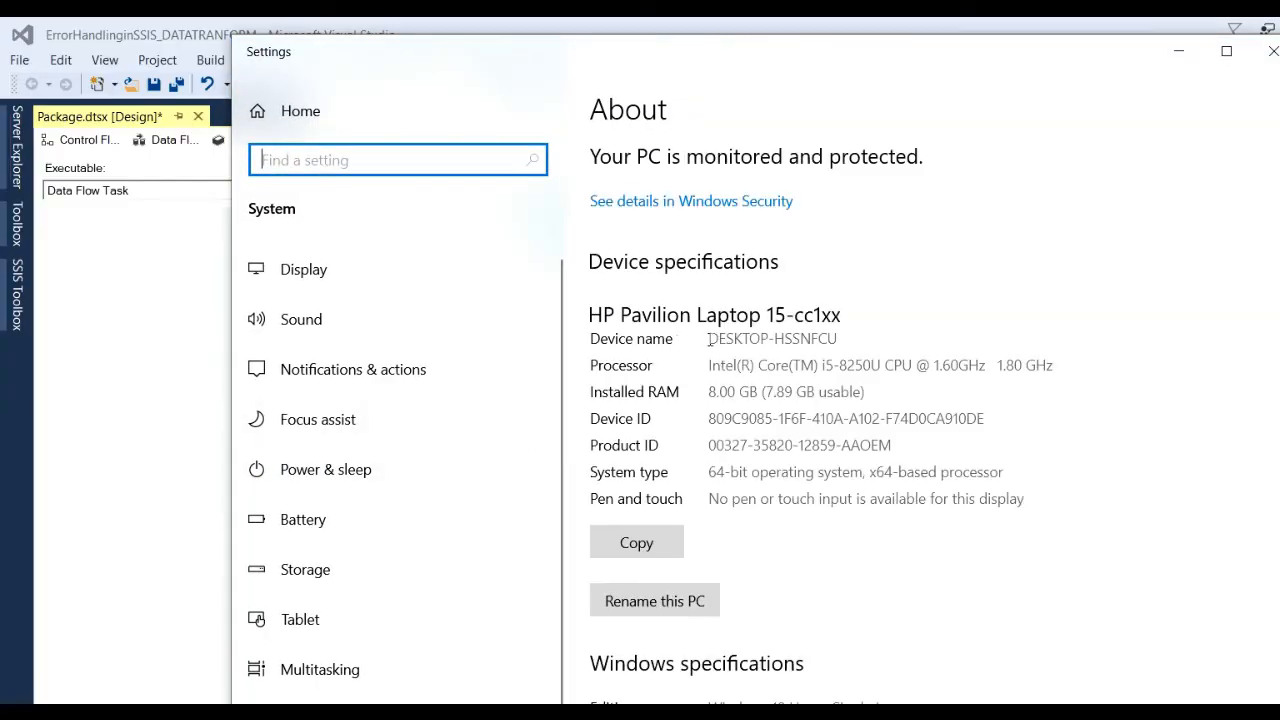
drag(708, 340, 843, 343)
key(ctrl+c)
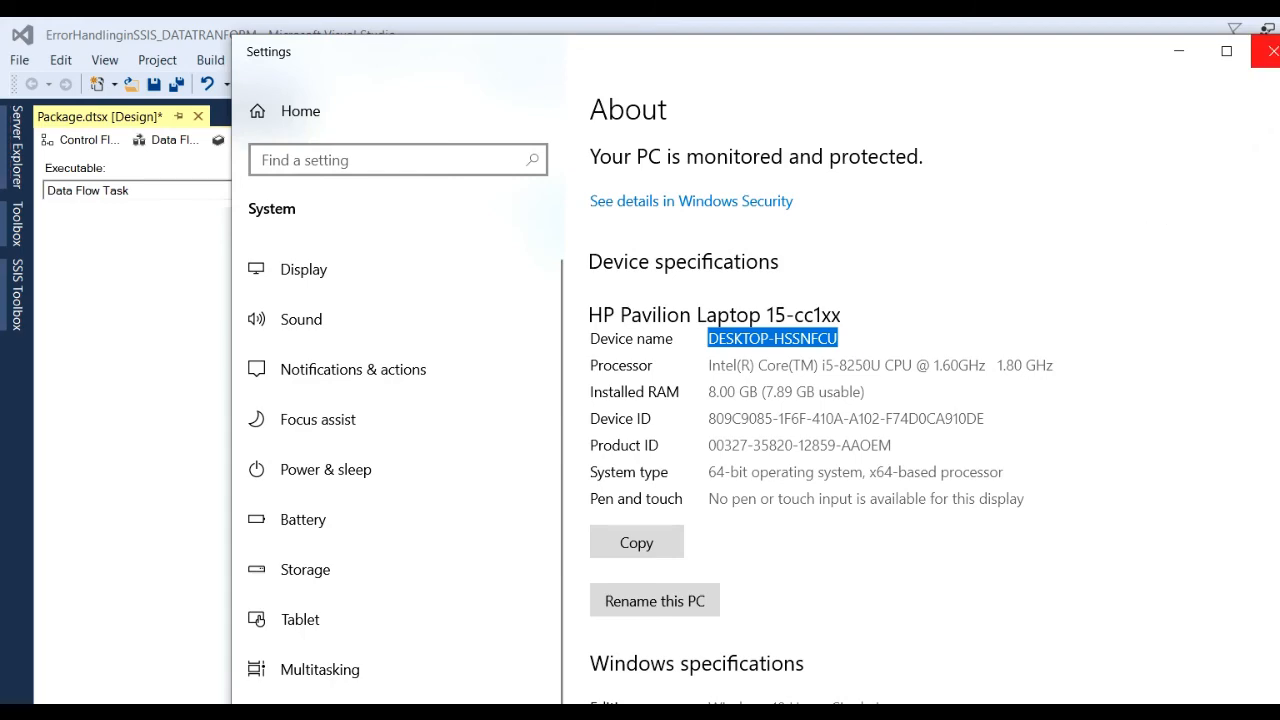
click(1270, 51)
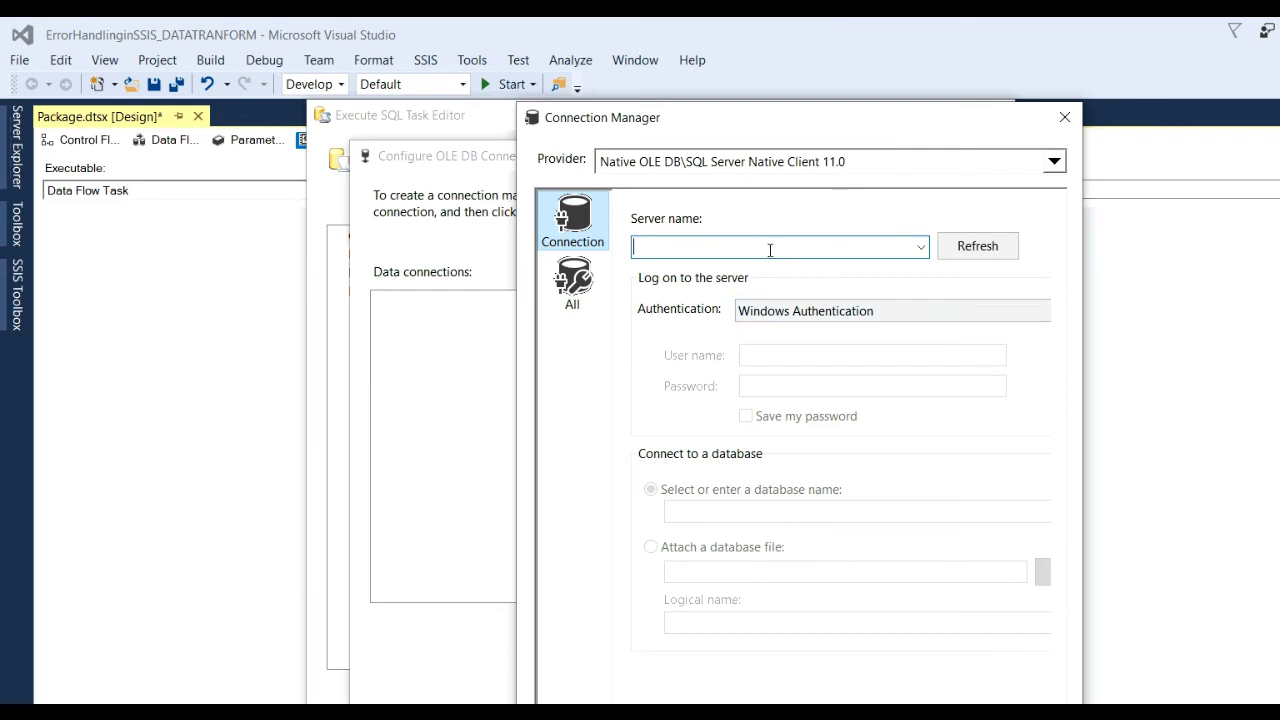
Enter server DESKTOP-HSSNFCU with SQL Server Authentication, user name sa and the password.
key(ctrl+v)
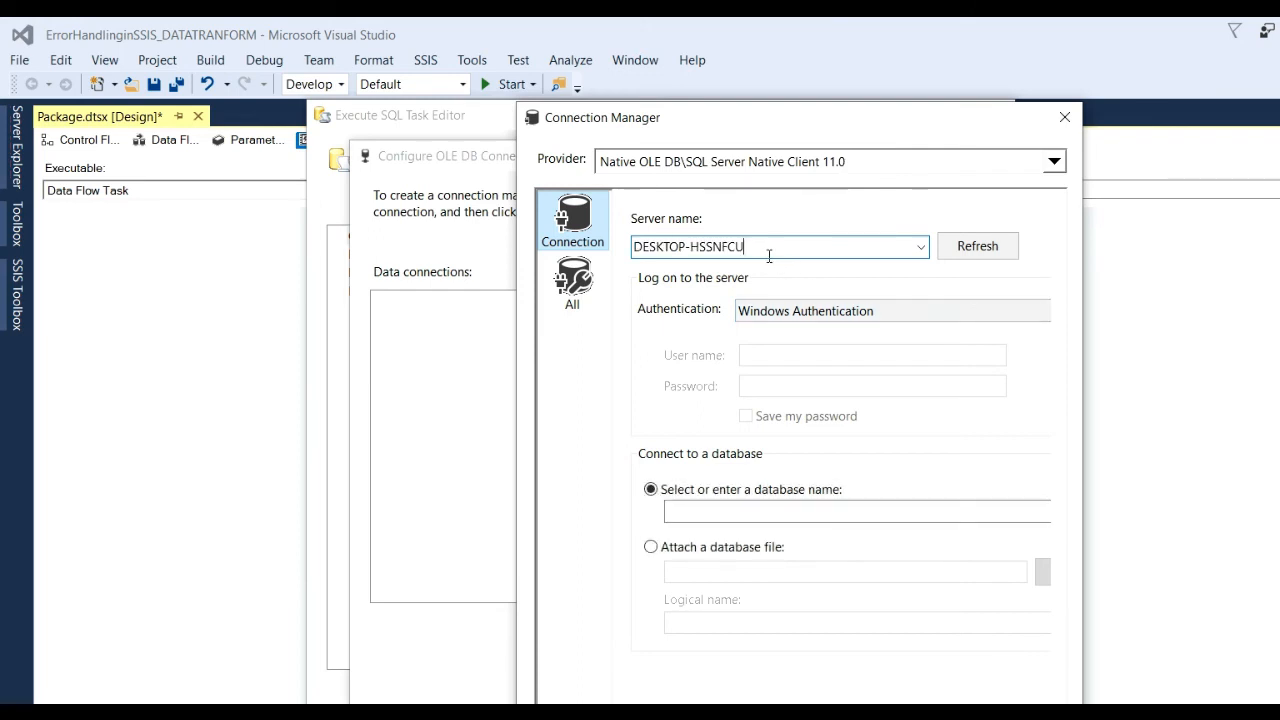
click(812, 316)
click(804, 348)
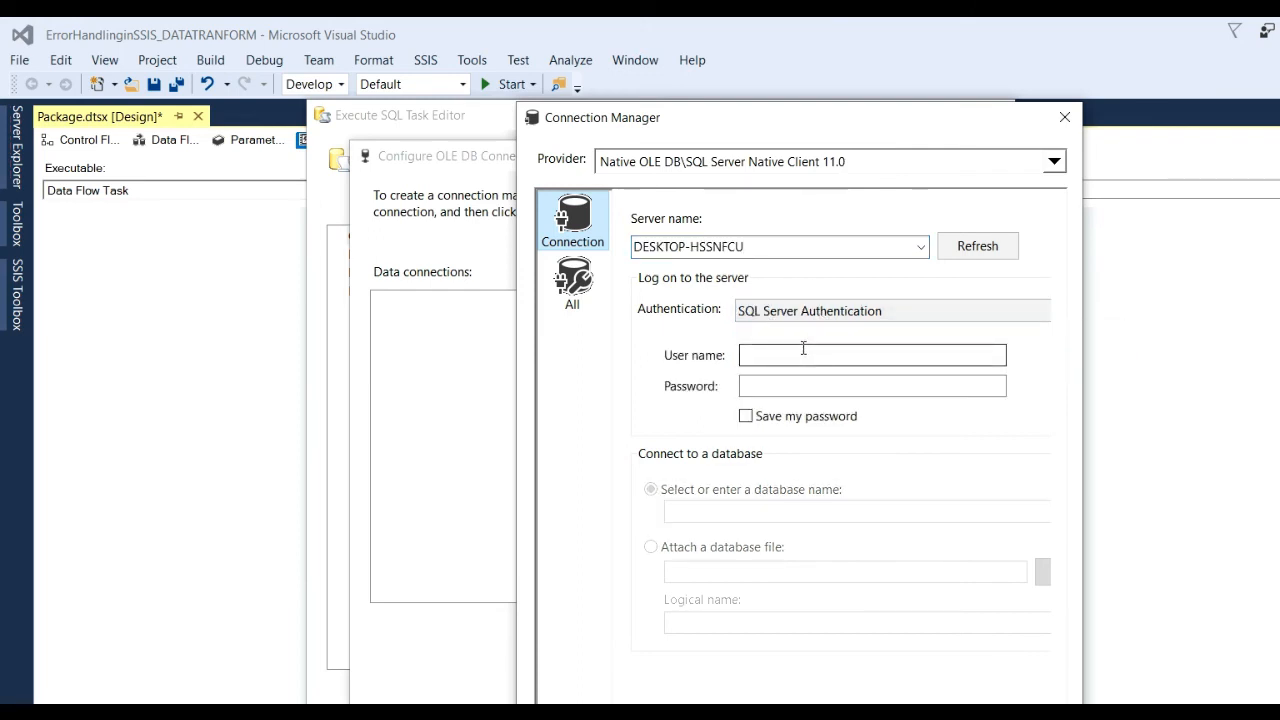
click(803, 355)
text(sa)
click(787, 386)
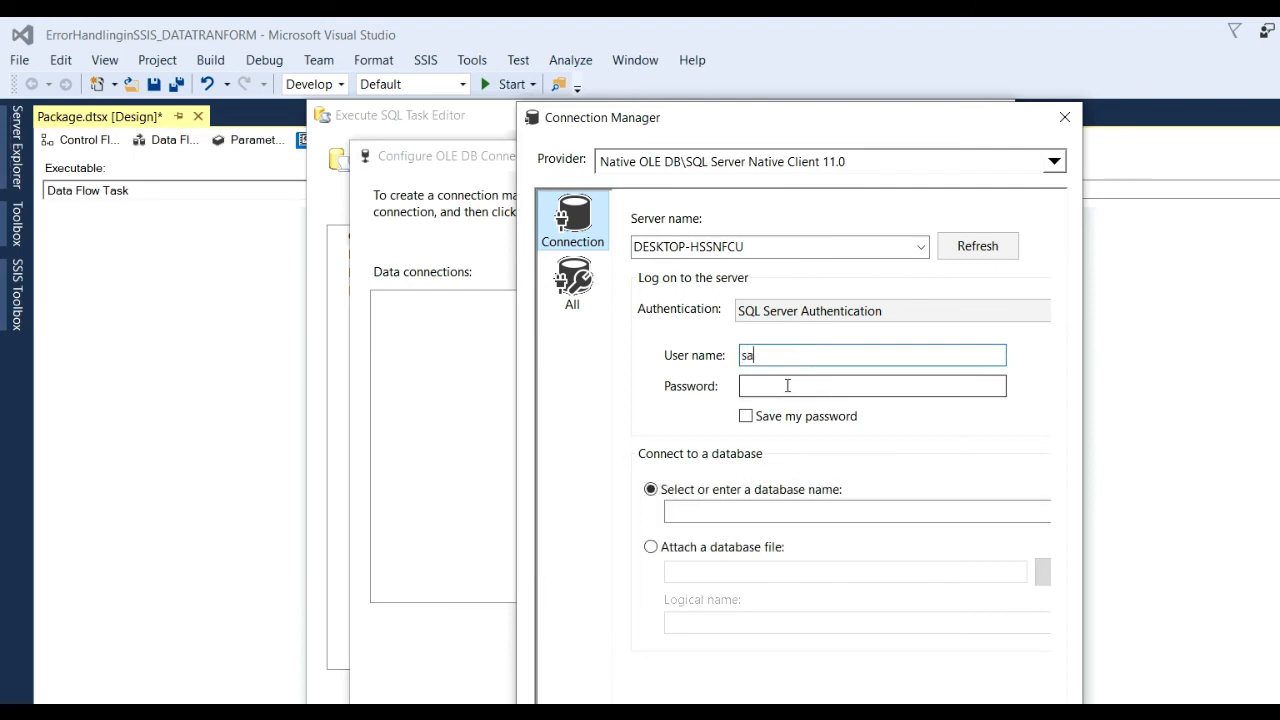
text(••••)
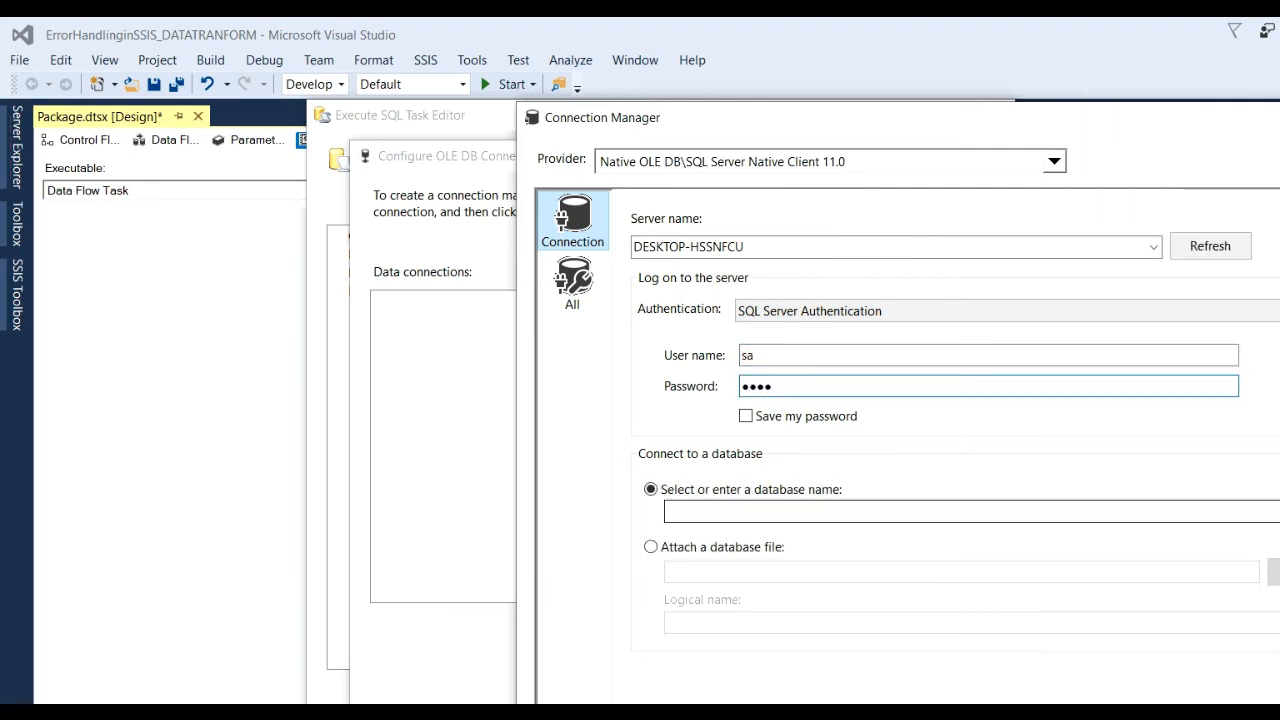
Select the TestSample database, test the connection, and assign it to the Execute SQL Task.
click(1275, 511)
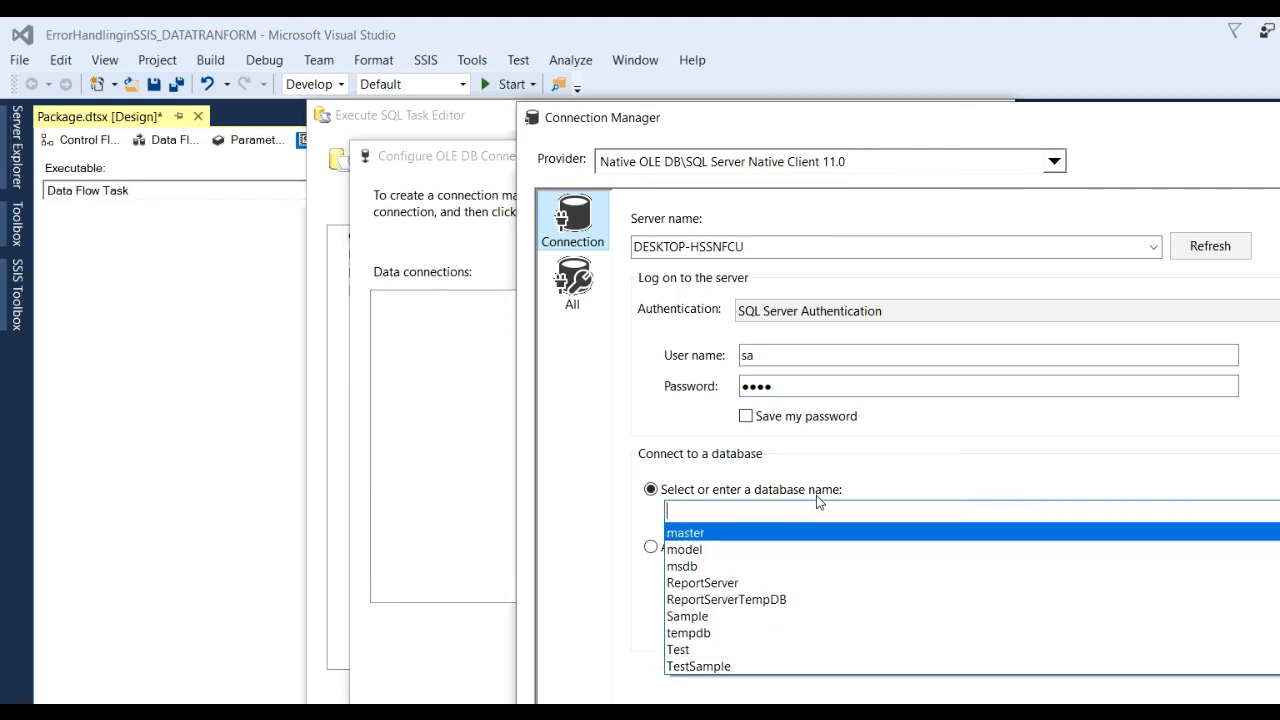
click(732, 671)
click(600, 715)
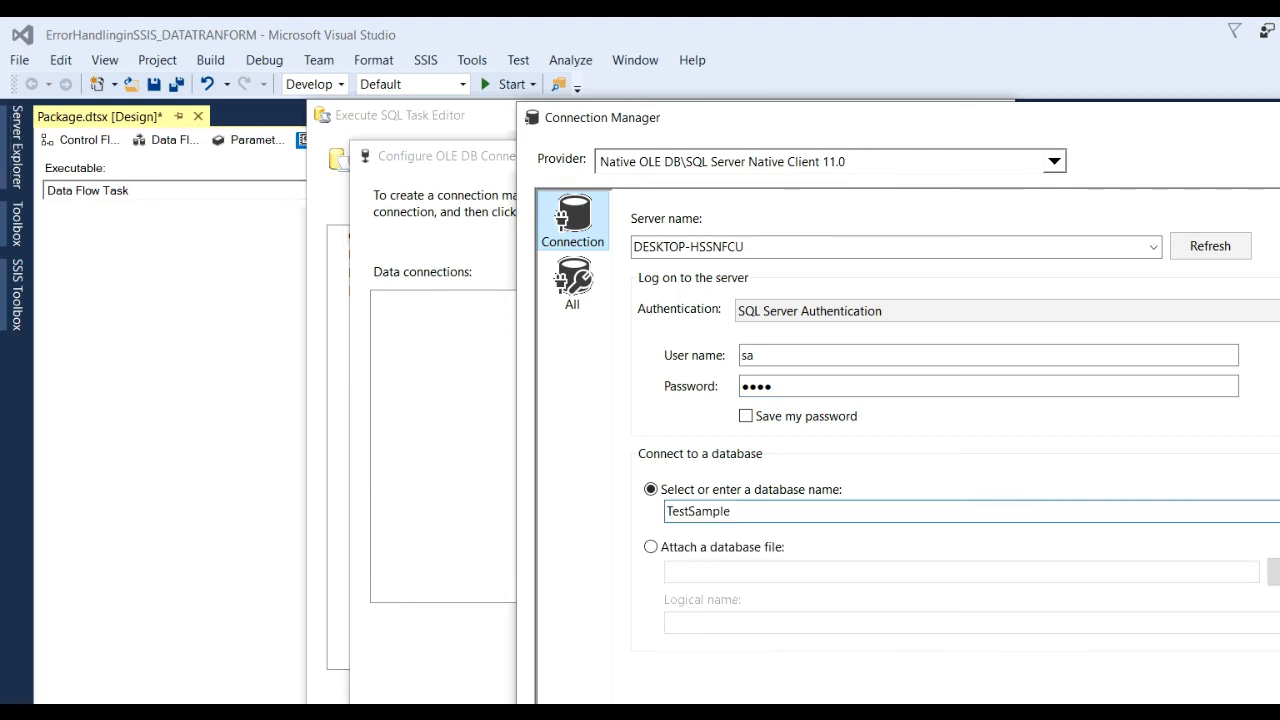
click(1233, 490)
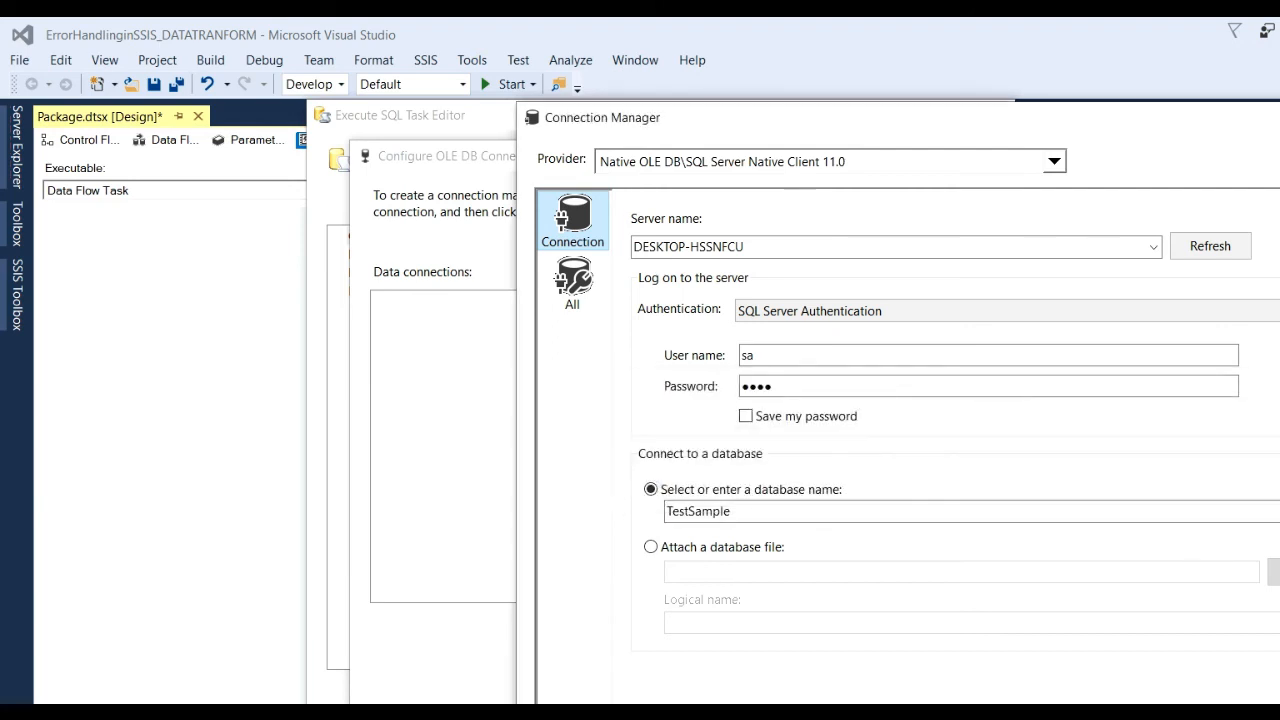
click(1030, 715)
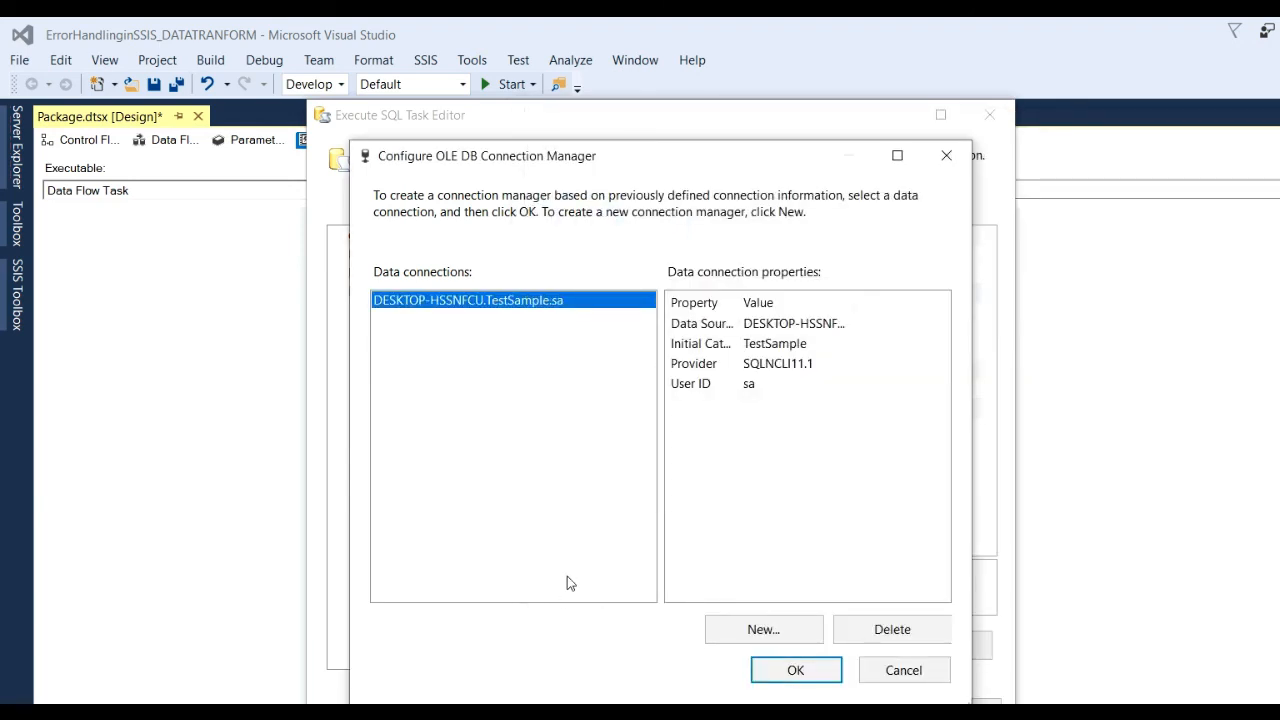
click(796, 670)
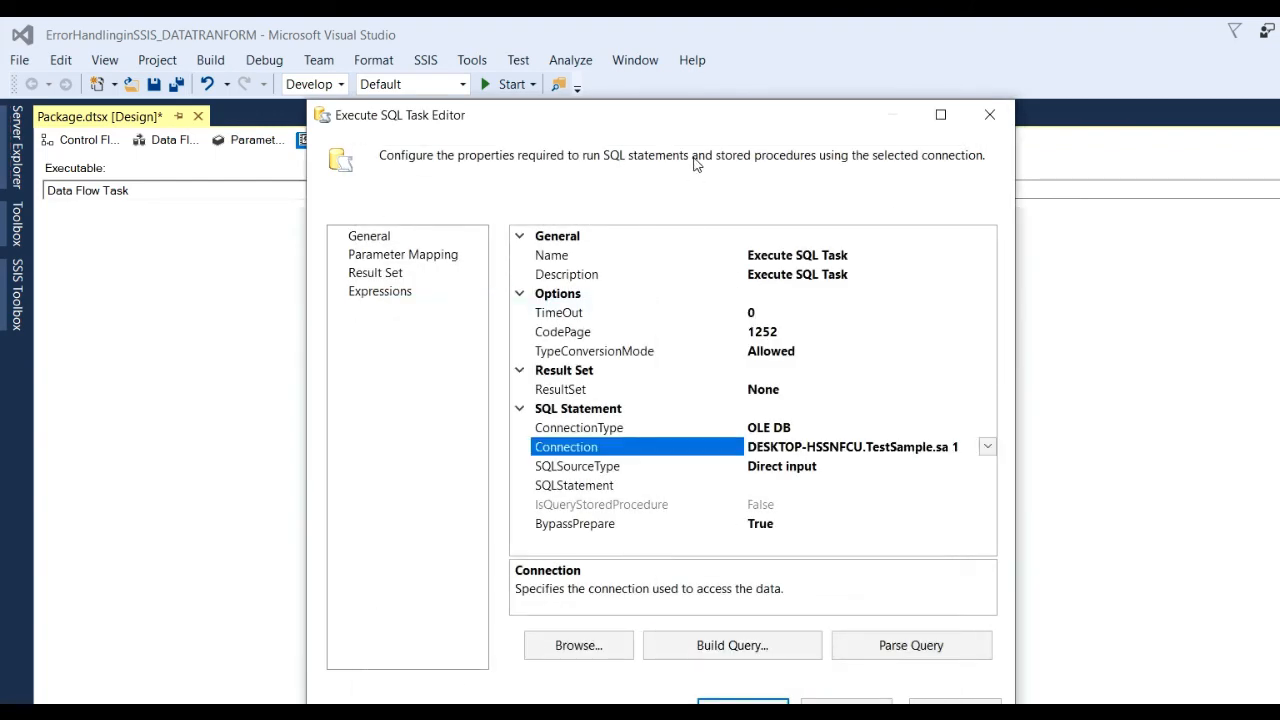
drag(664, 120, 610, 68)
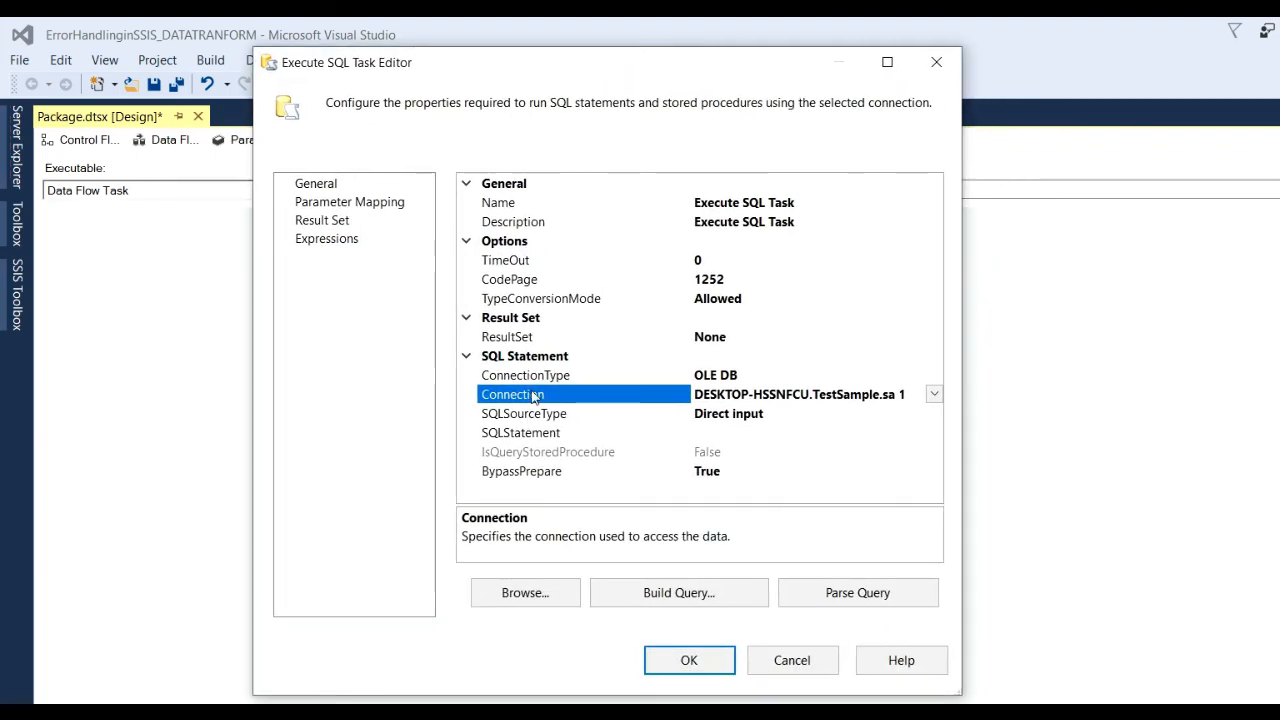
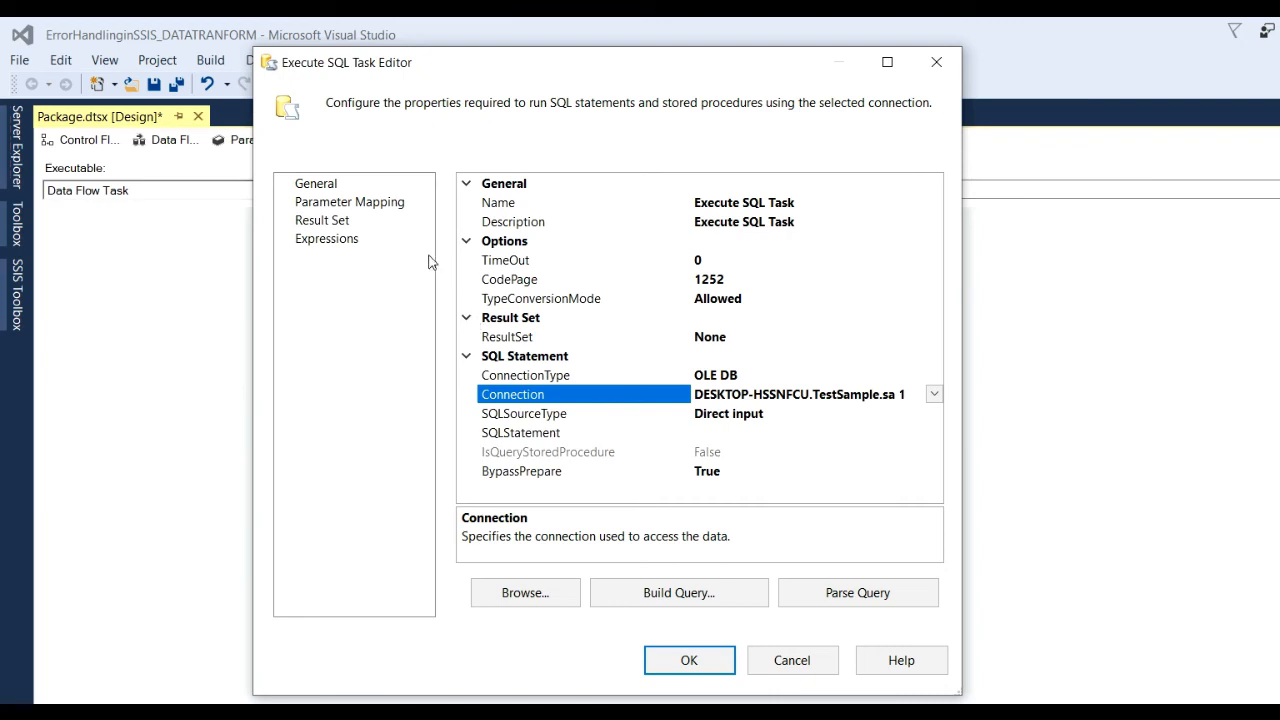
Add a SqlStatementSource property expression to the Execute SQL Task and open its Expression Builder.
click(349, 242)
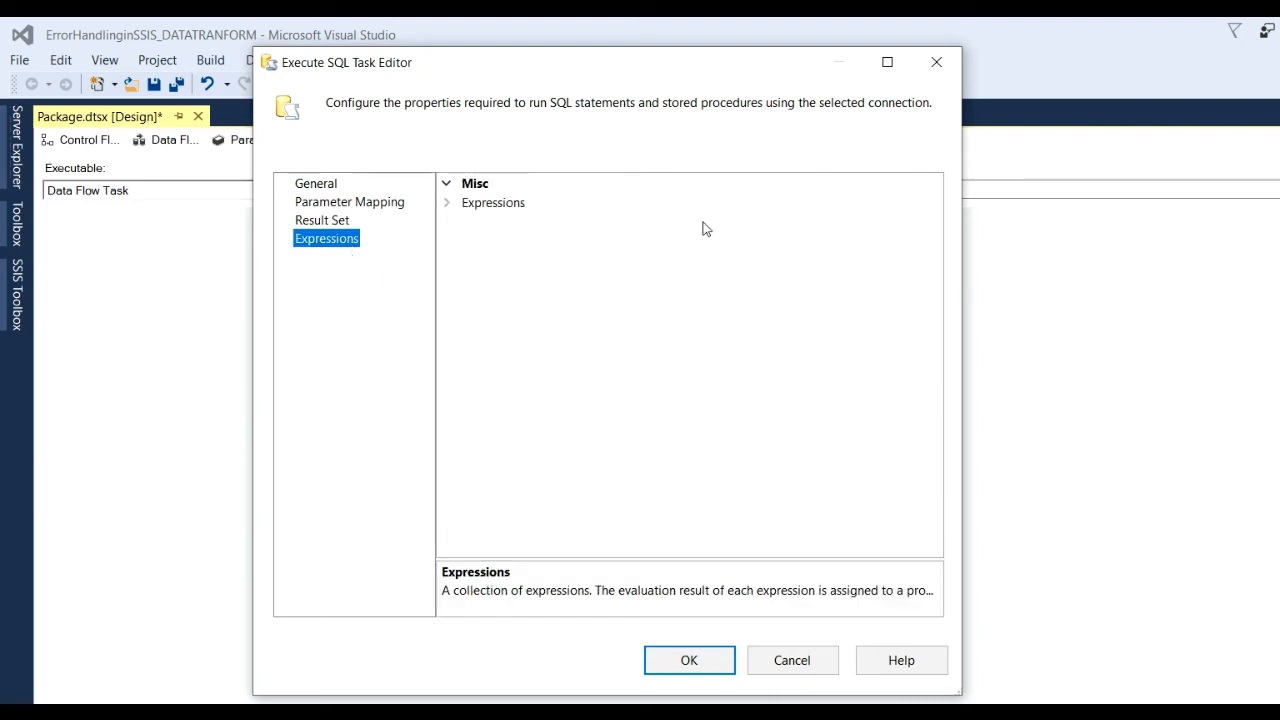
click(732, 204)
click(934, 204)
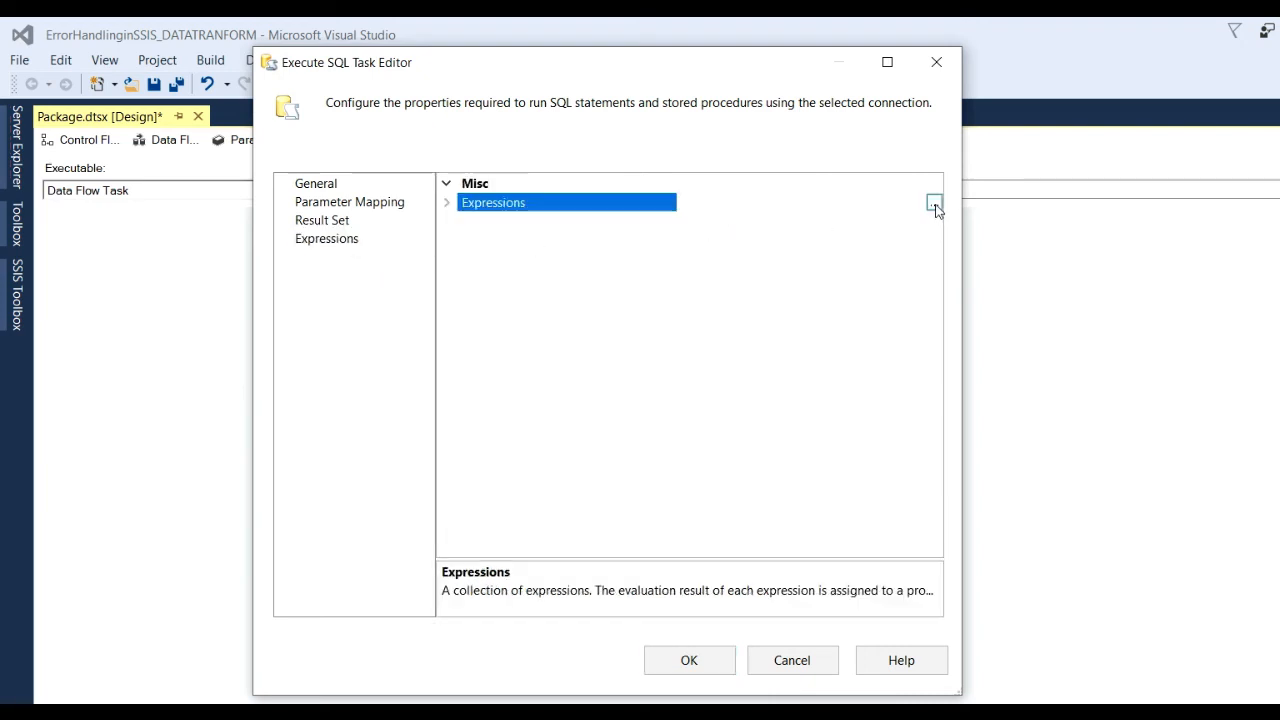
click(513, 295)
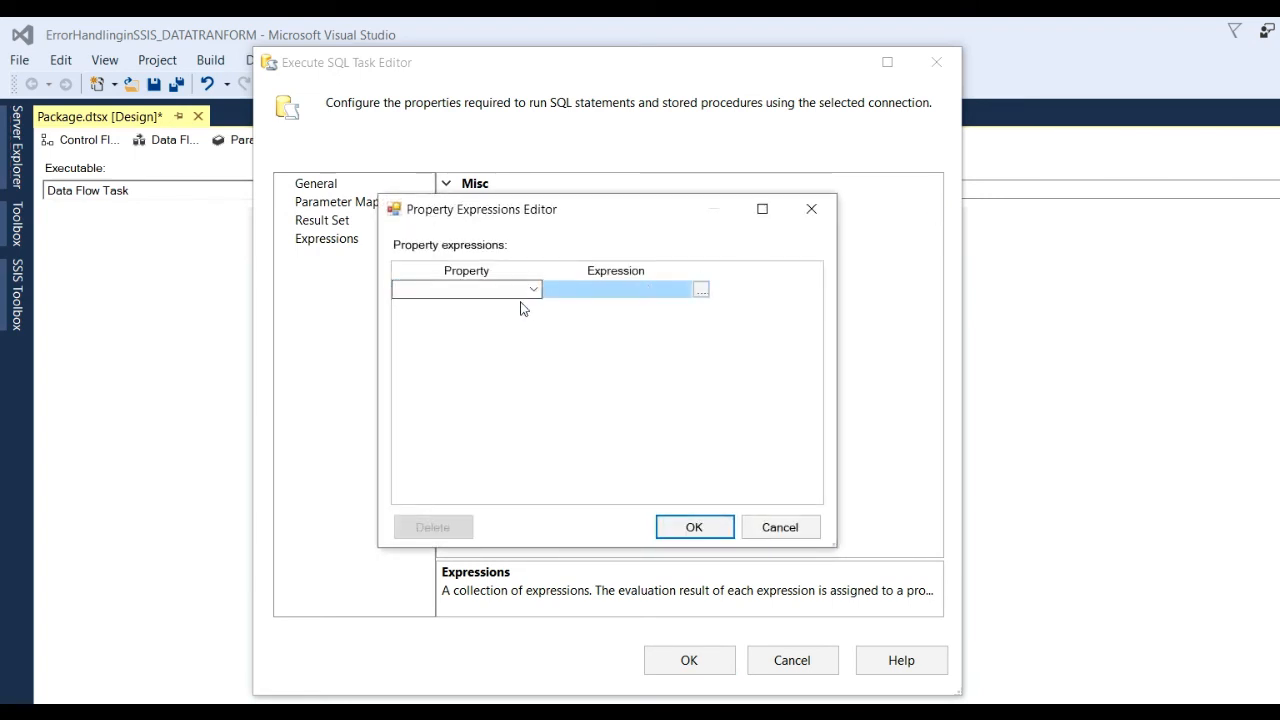
click(531, 289)
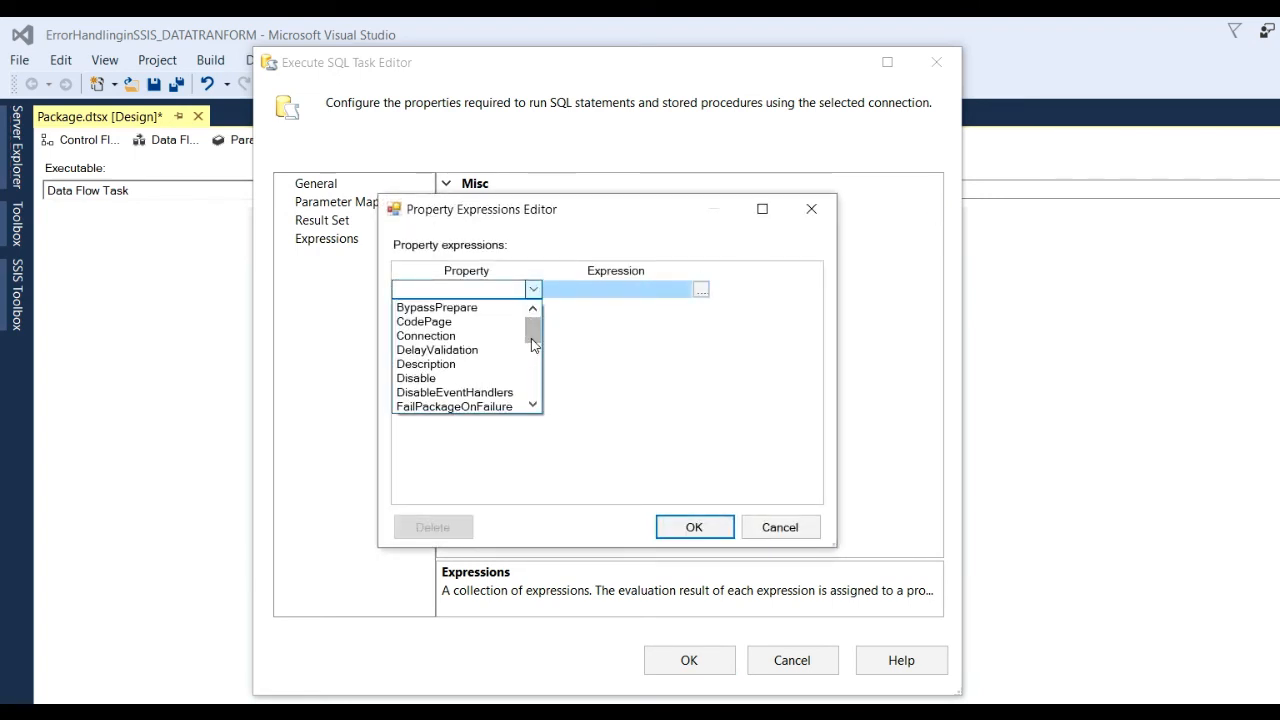
drag(532, 341, 560, 395)
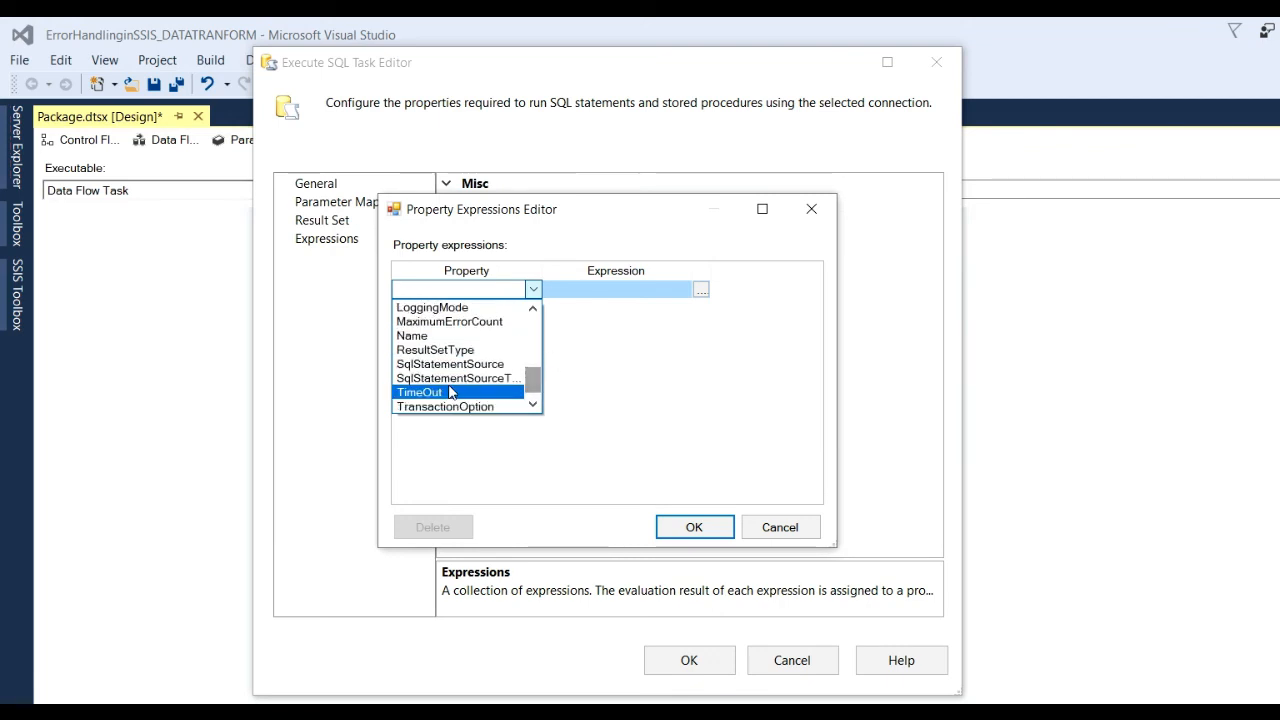
click(414, 366)
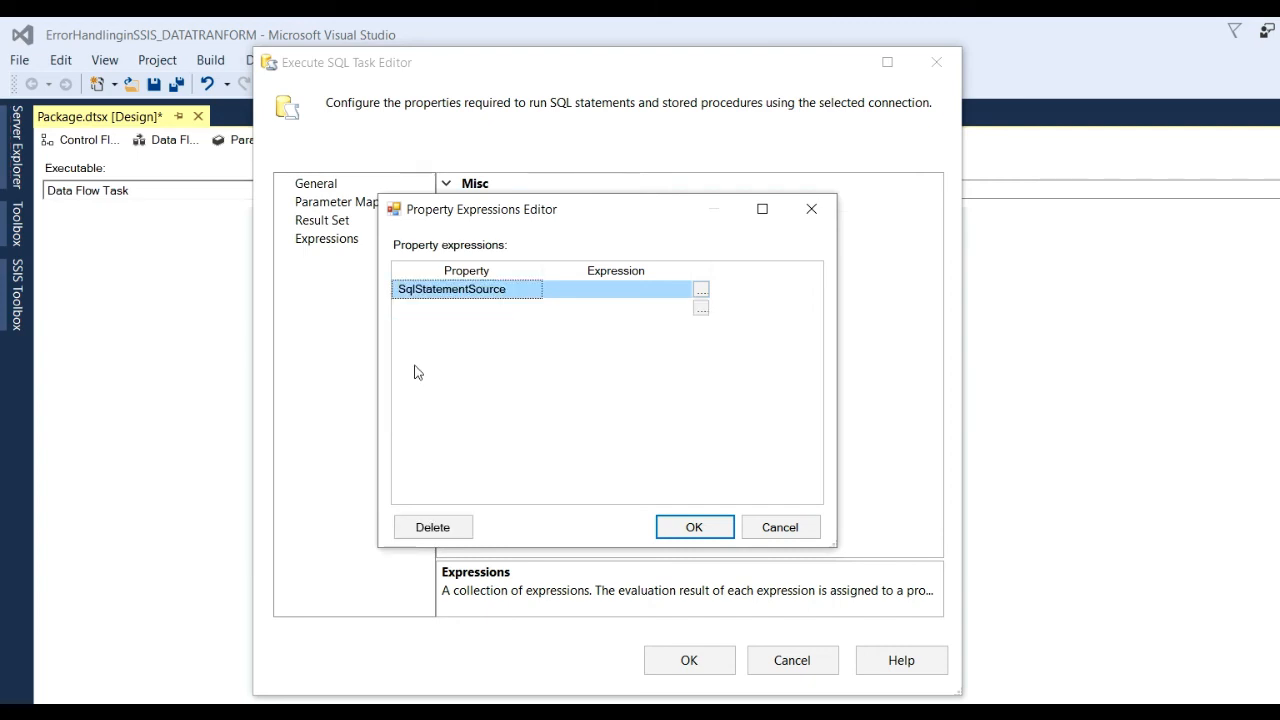
click(699, 295)
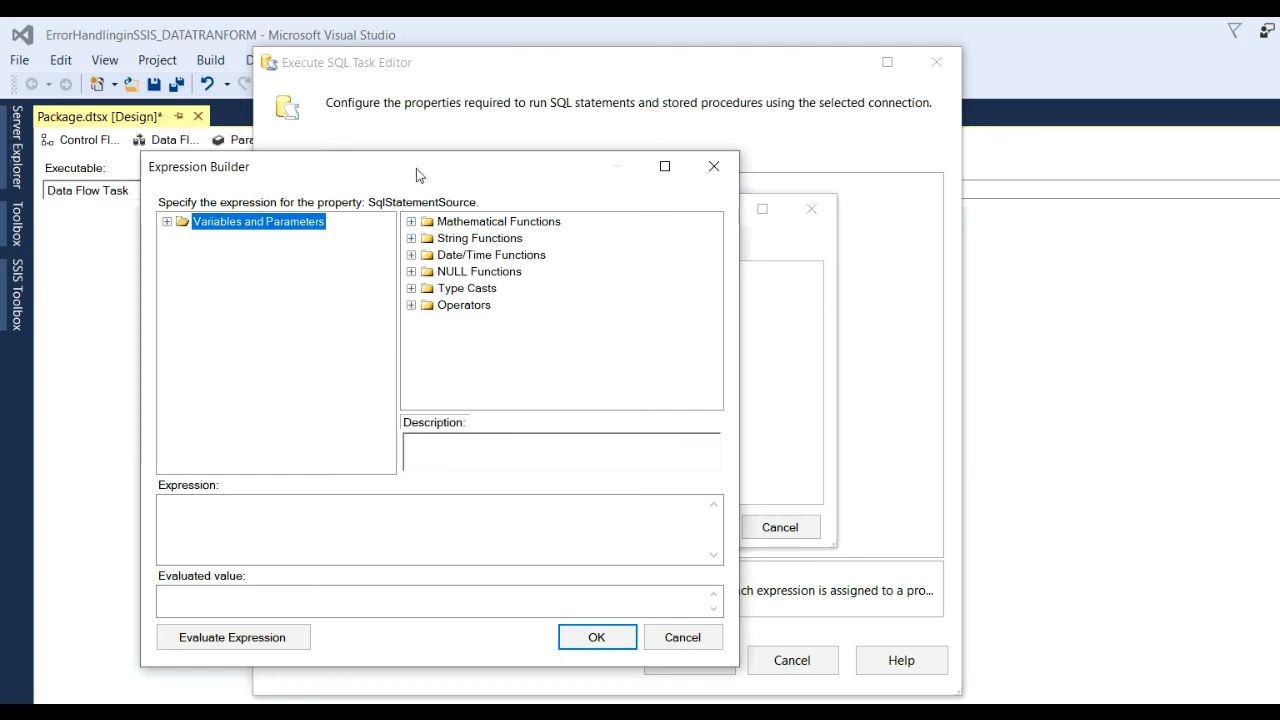
Start the expression with 'insert into Error_Log_ssis ()', copying the table name from the SSMS script.
drag(418, 166, 441, 107)
click(323, 457)
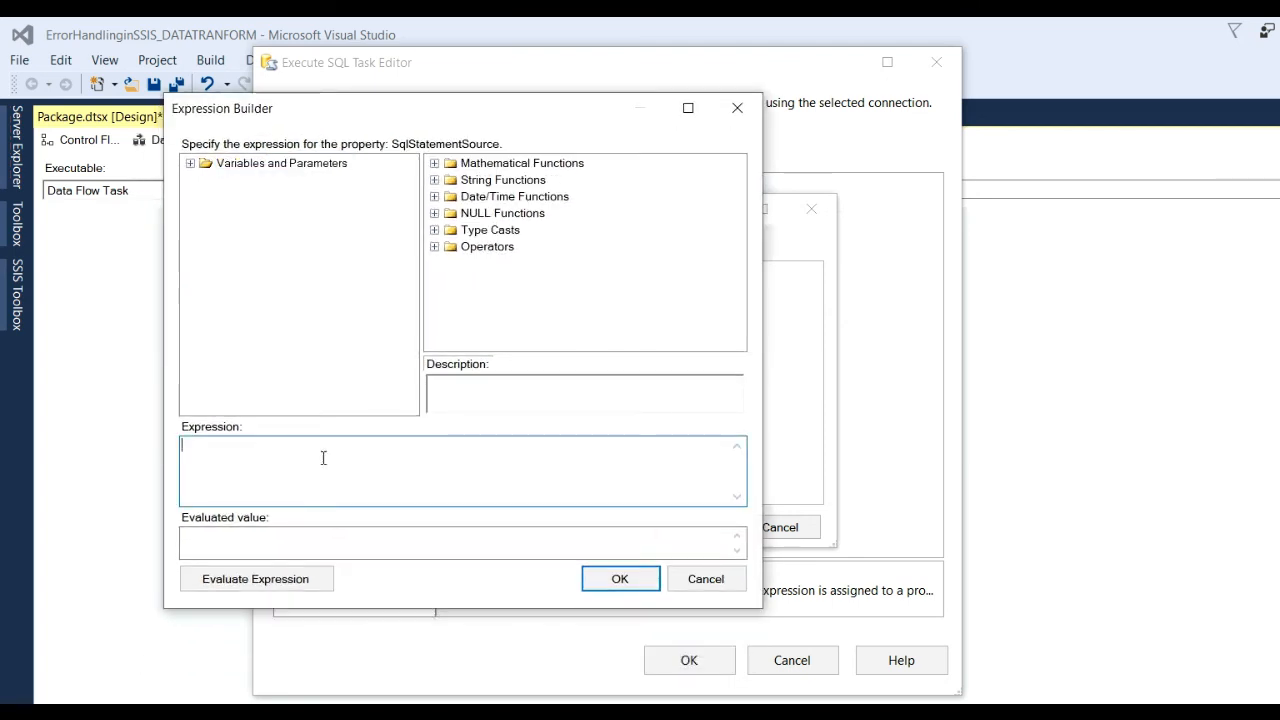
text(insert into)
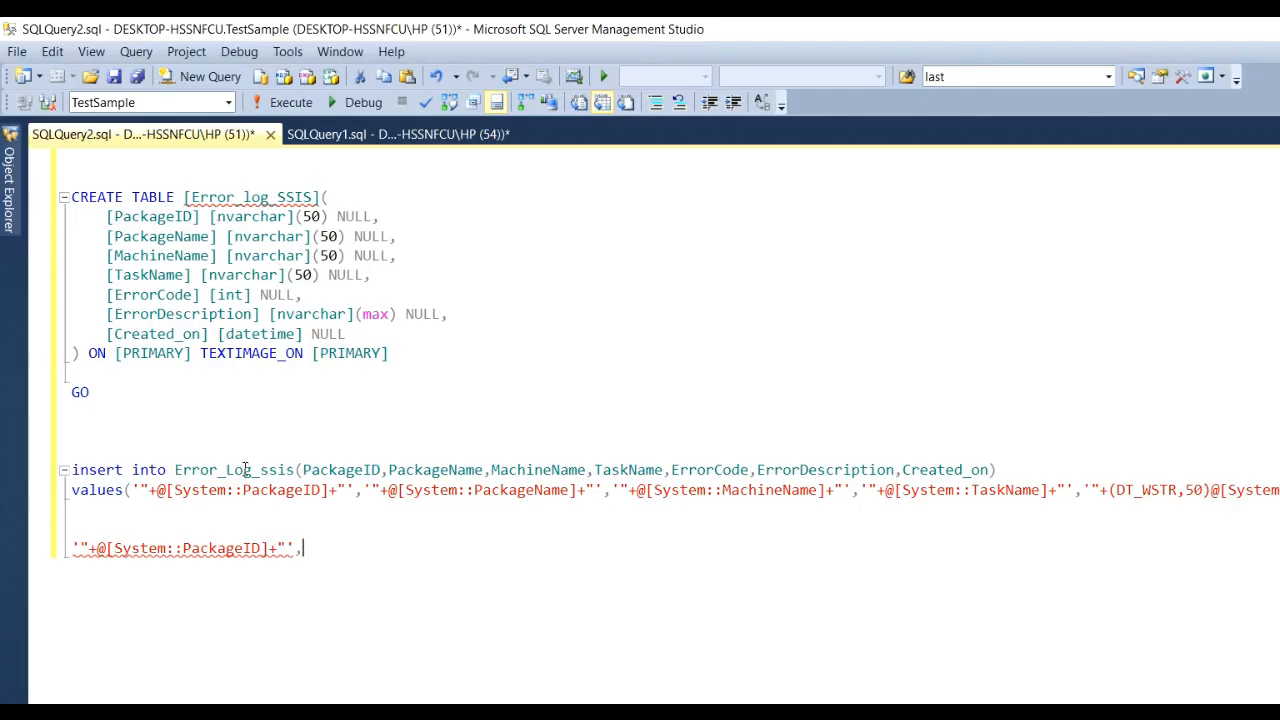
double_click(245, 472)
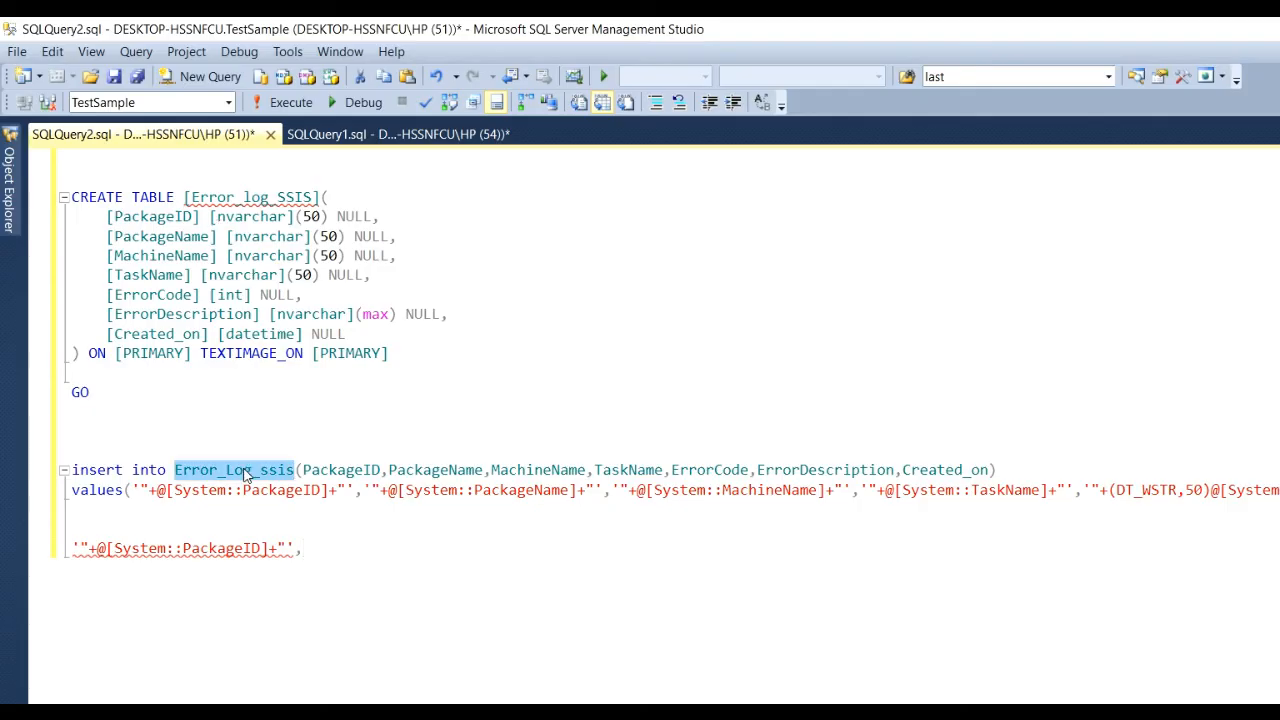
key(ctrl+c)
key(alt+Tab)
key(ctrl+v)
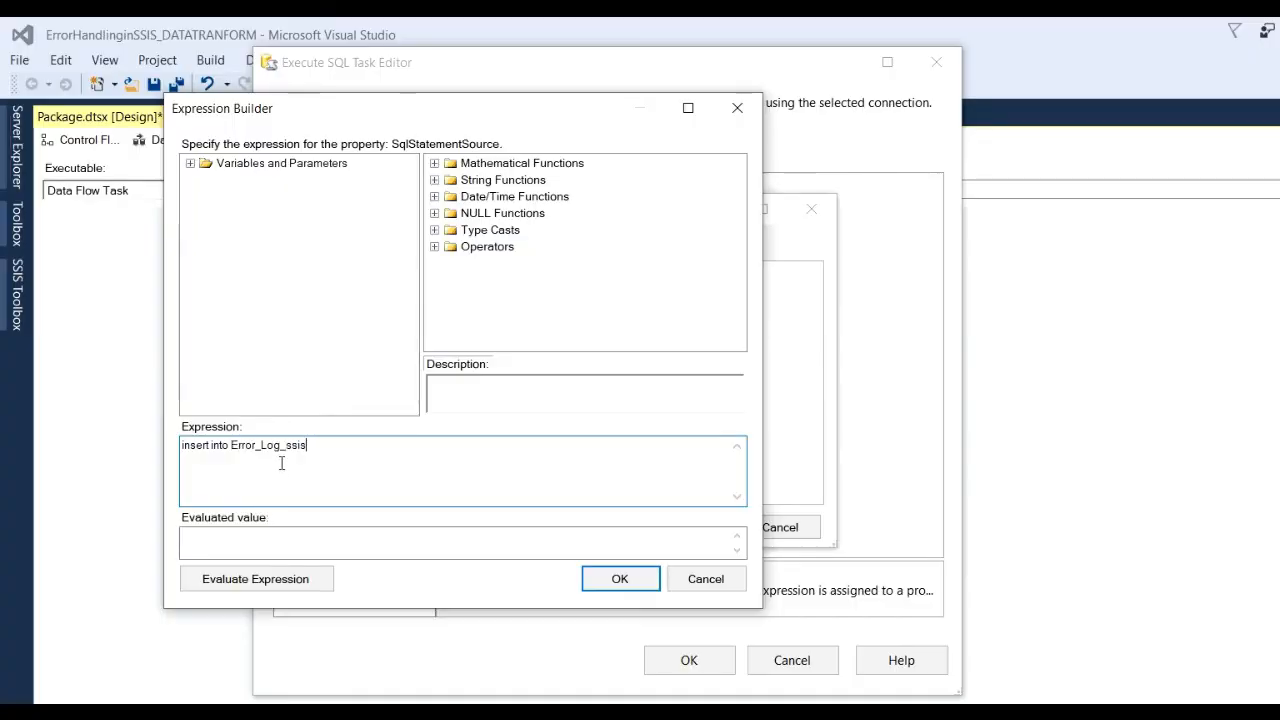
text(())
Paste the seven-column list (PackageID through Created_on) inside the parentheses and add values(.
key(alt+Tab)
drag(303, 469, 1010, 469)
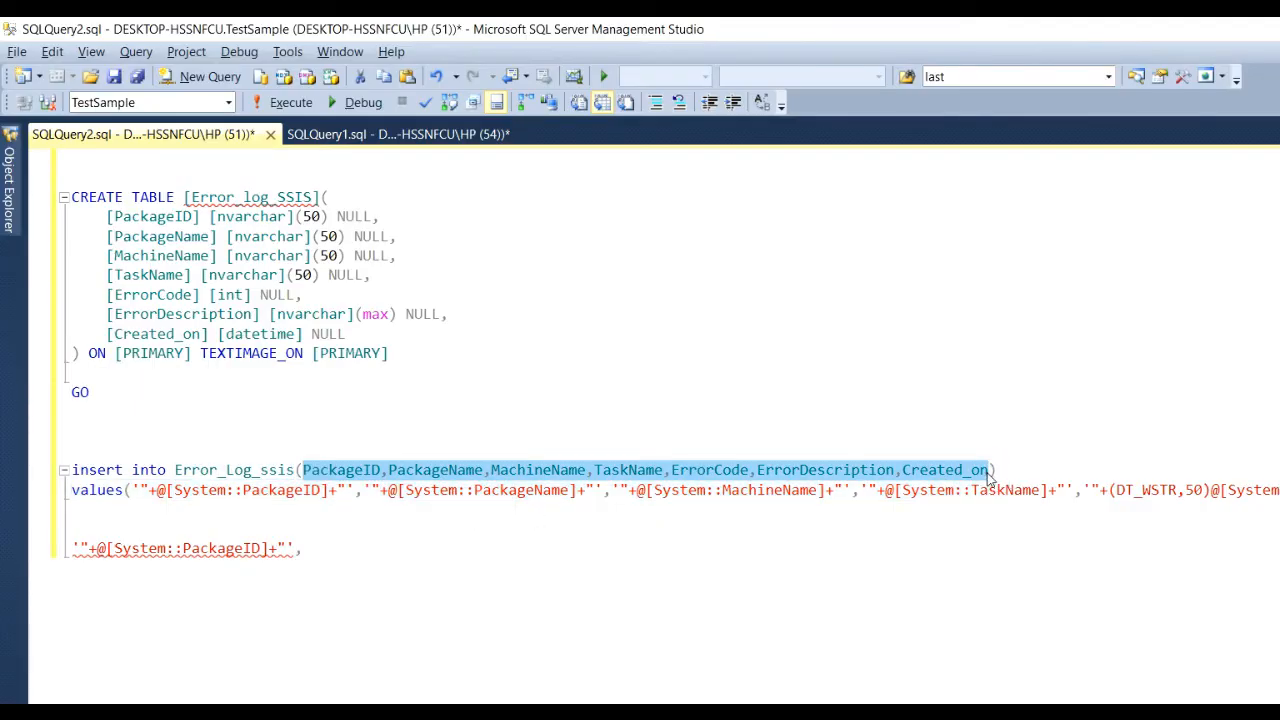
click(820, 580)
key(alt+Tab)
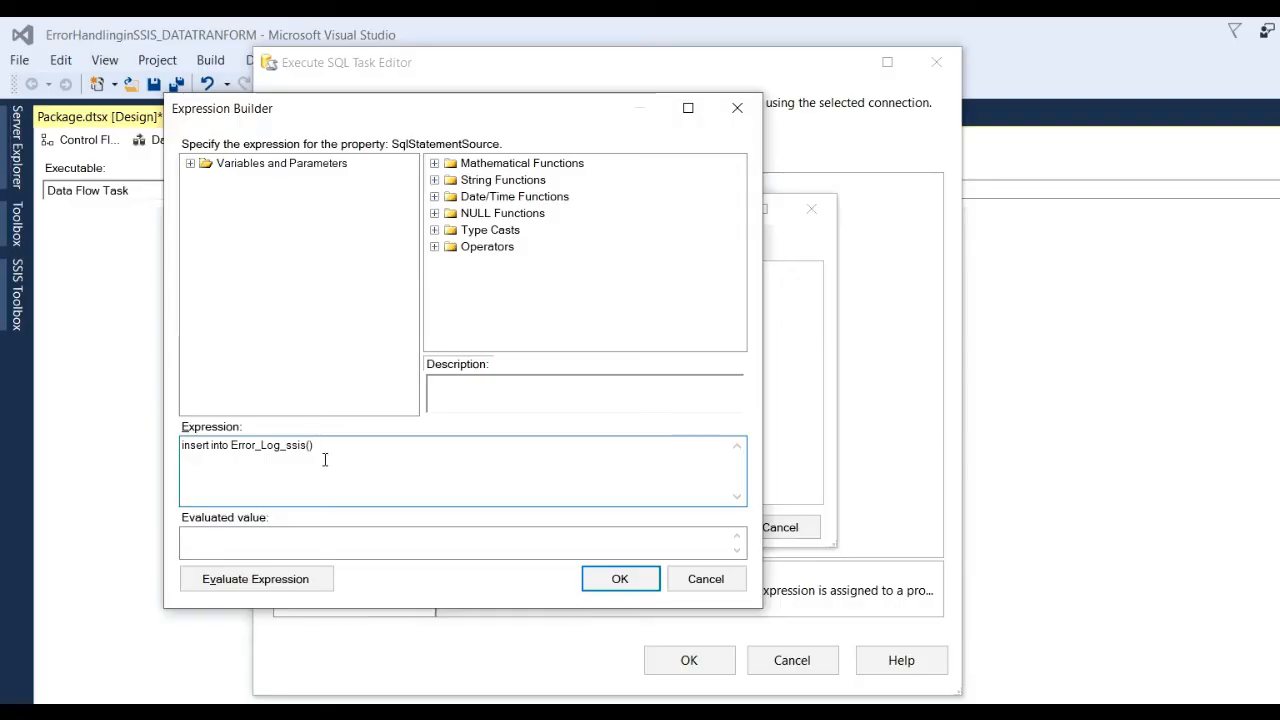
key(ctrl+v)
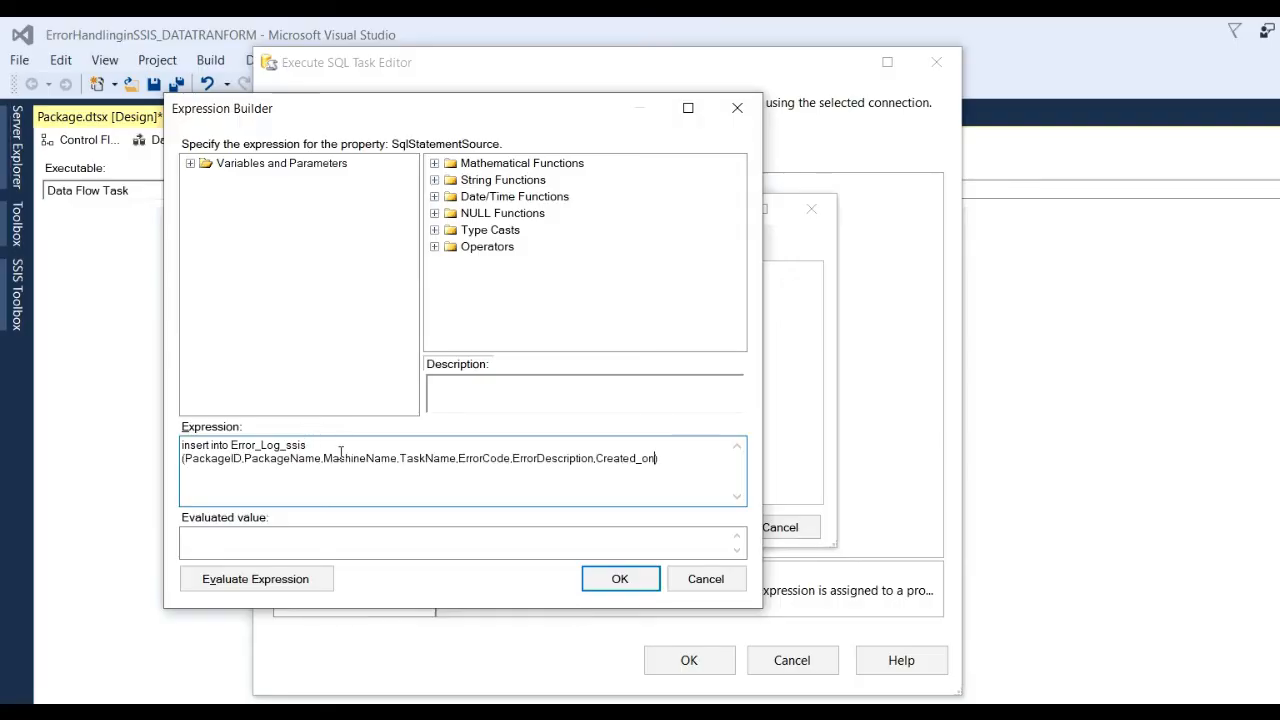
click(682, 465)
double_click(199, 165)
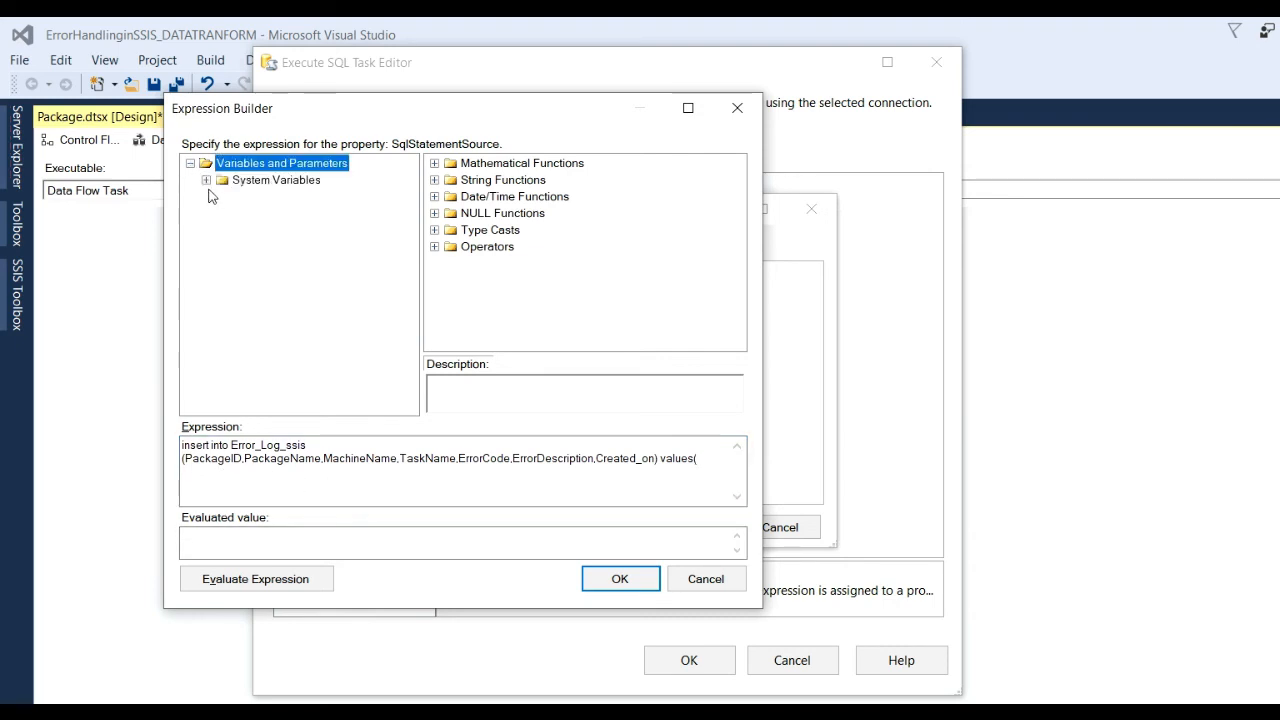
Insert System::PackageID and System::PackageName into the values list after values(.
click(206, 181)
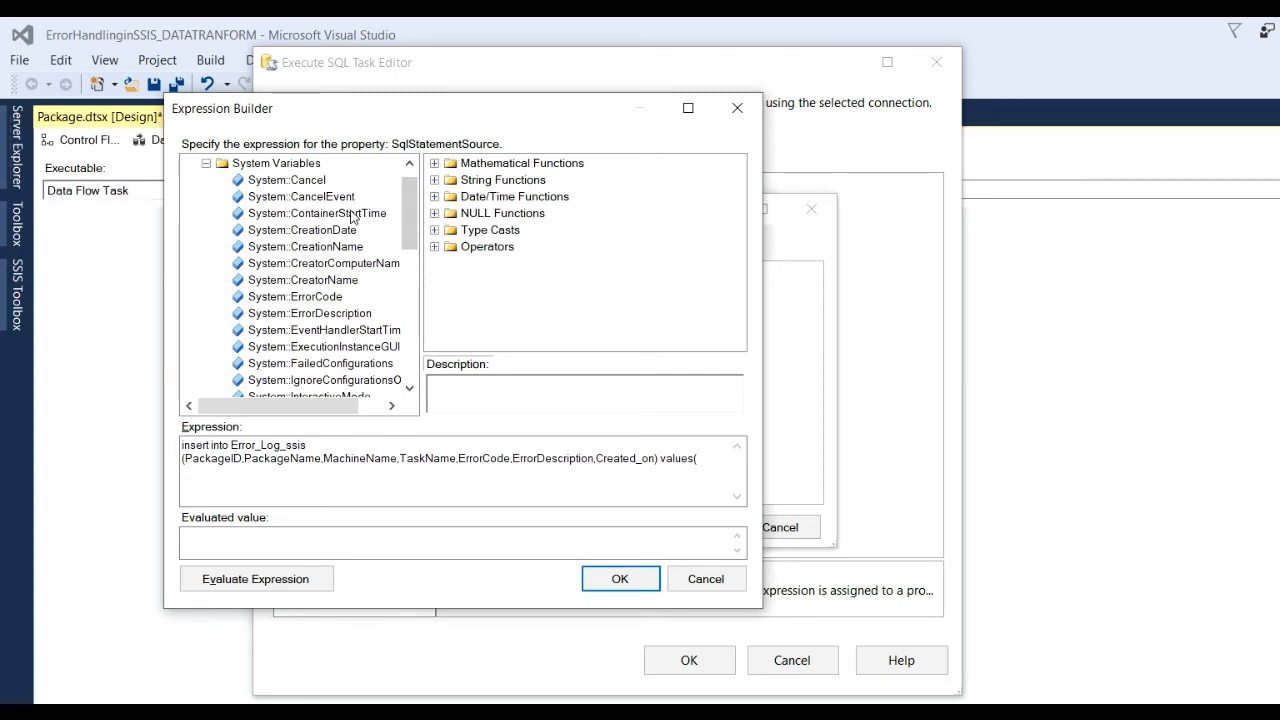
drag(411, 232, 419, 266)
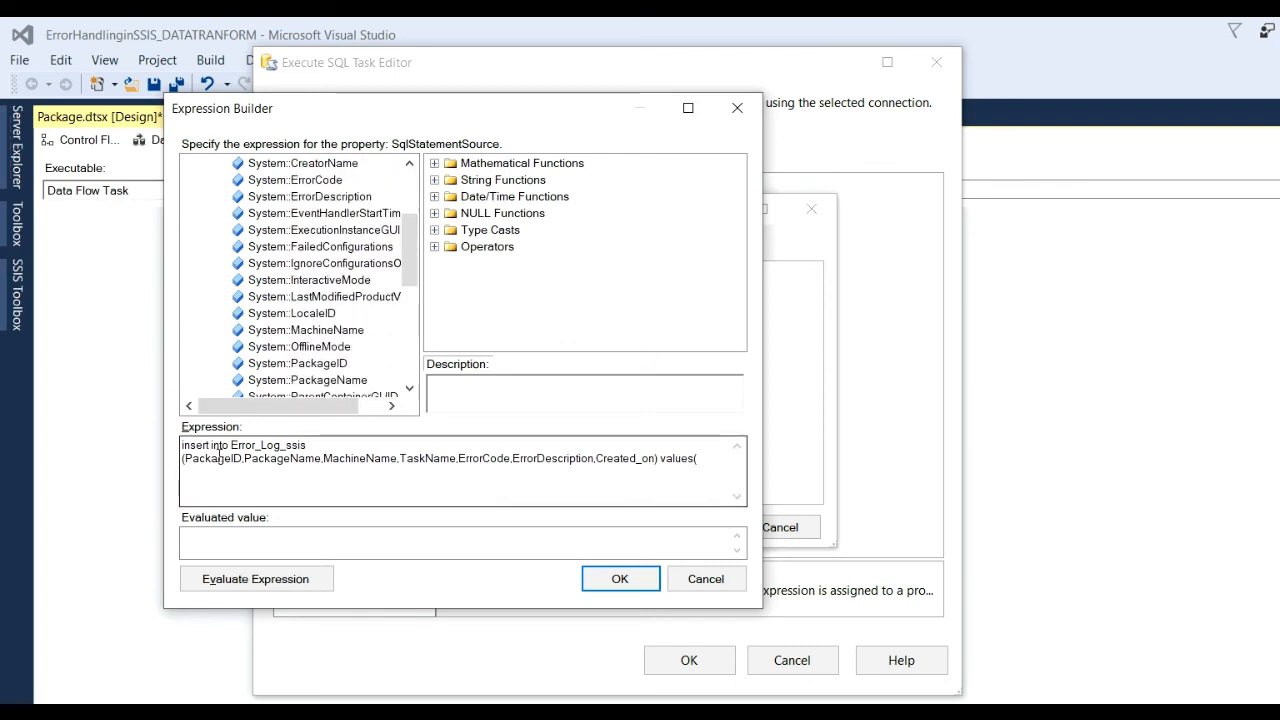
drag(182, 458, 660, 458)
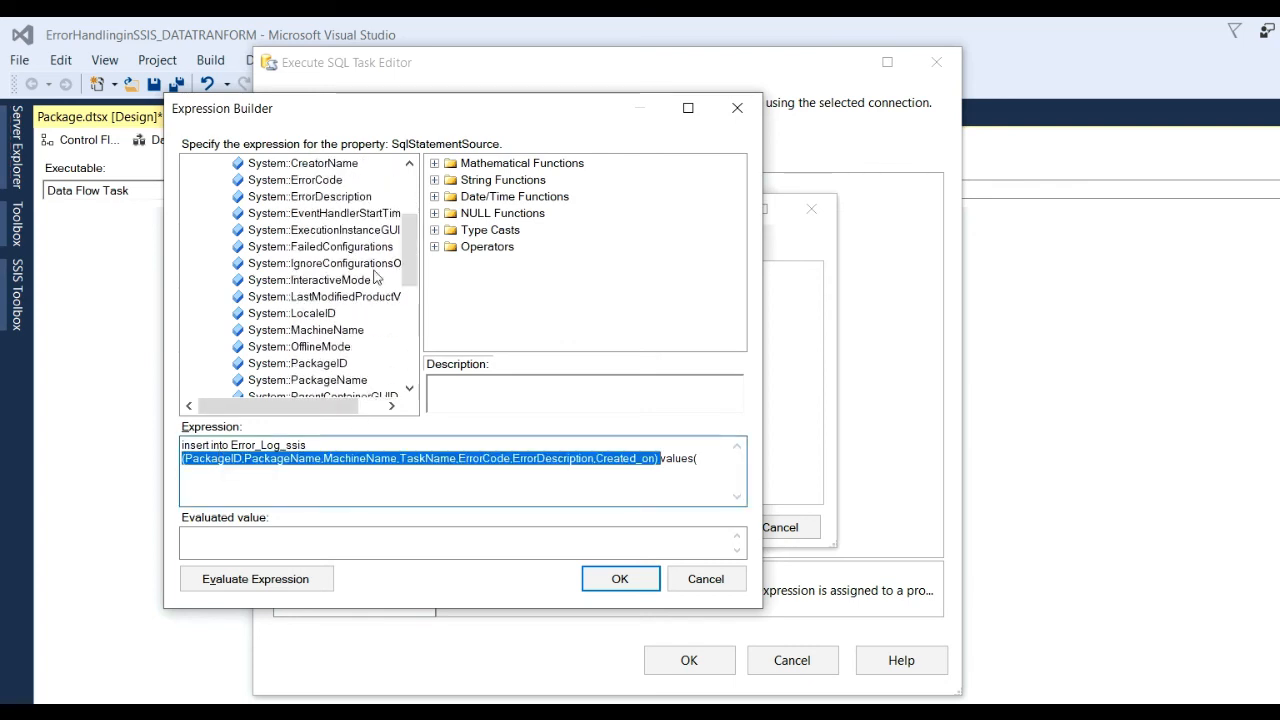
click(320, 364)
drag(320, 366, 716, 477)
text(,)
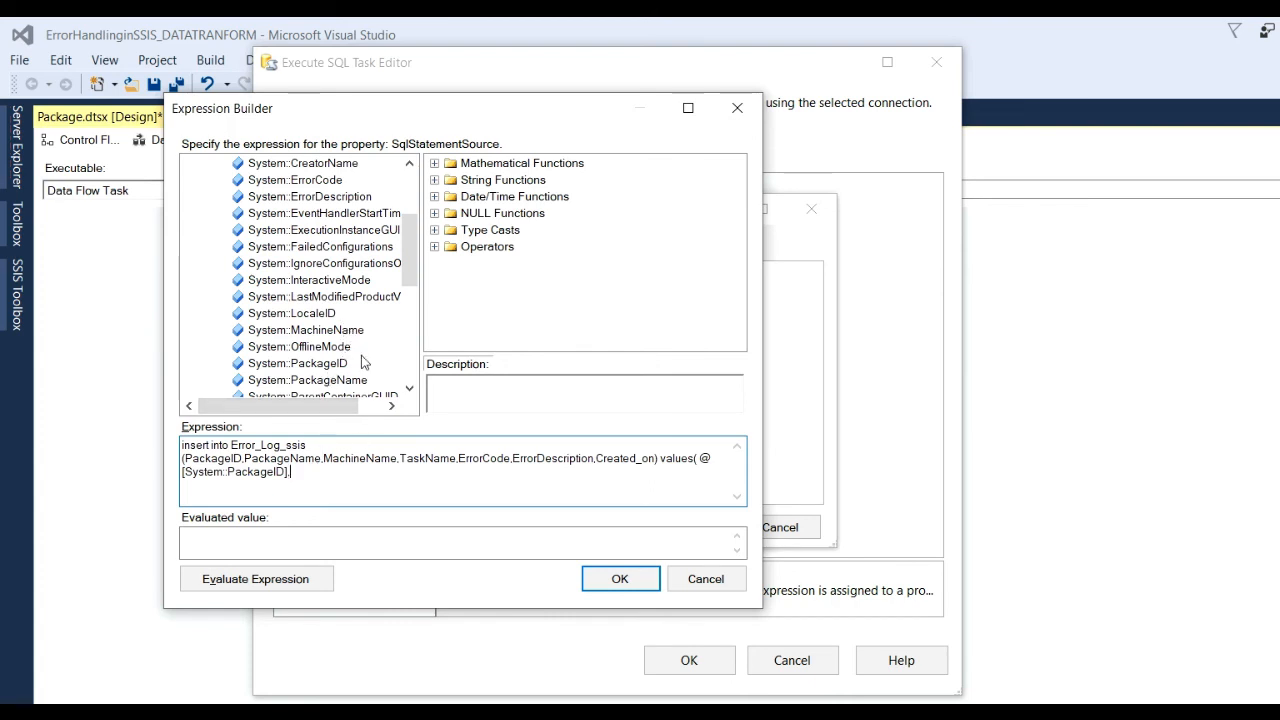
drag(362, 380, 360, 486)
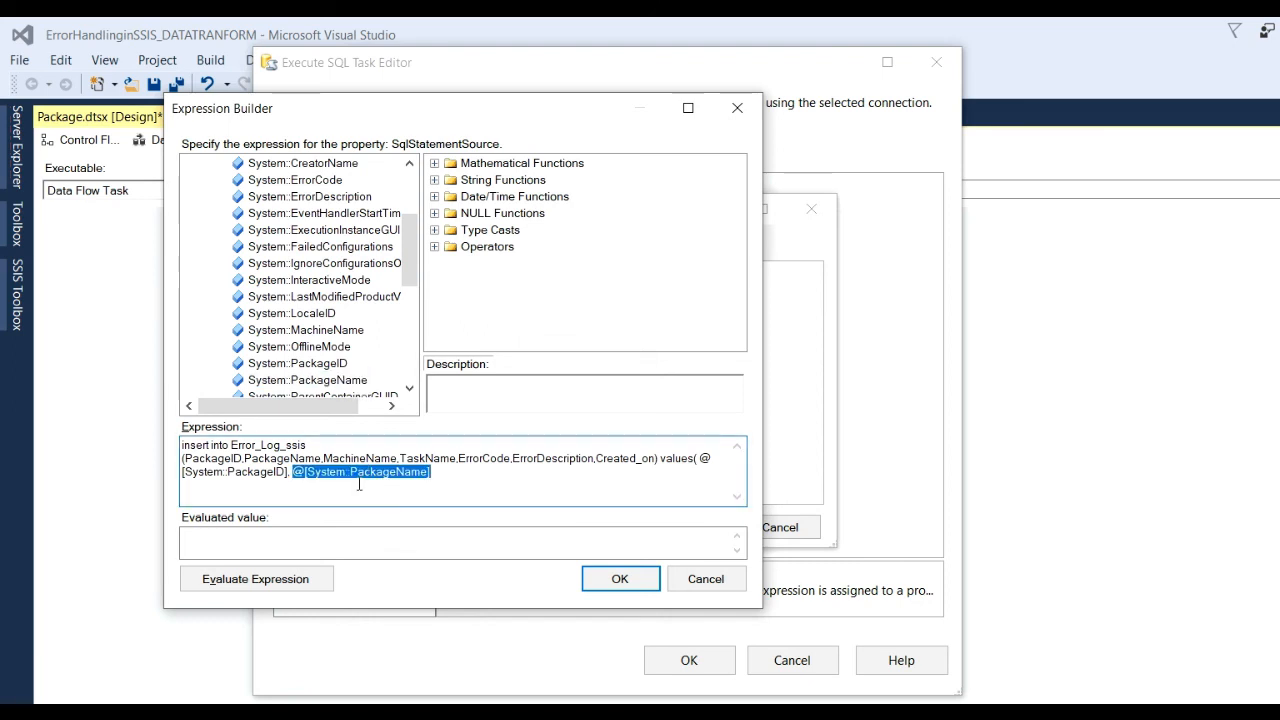
click(358, 484)
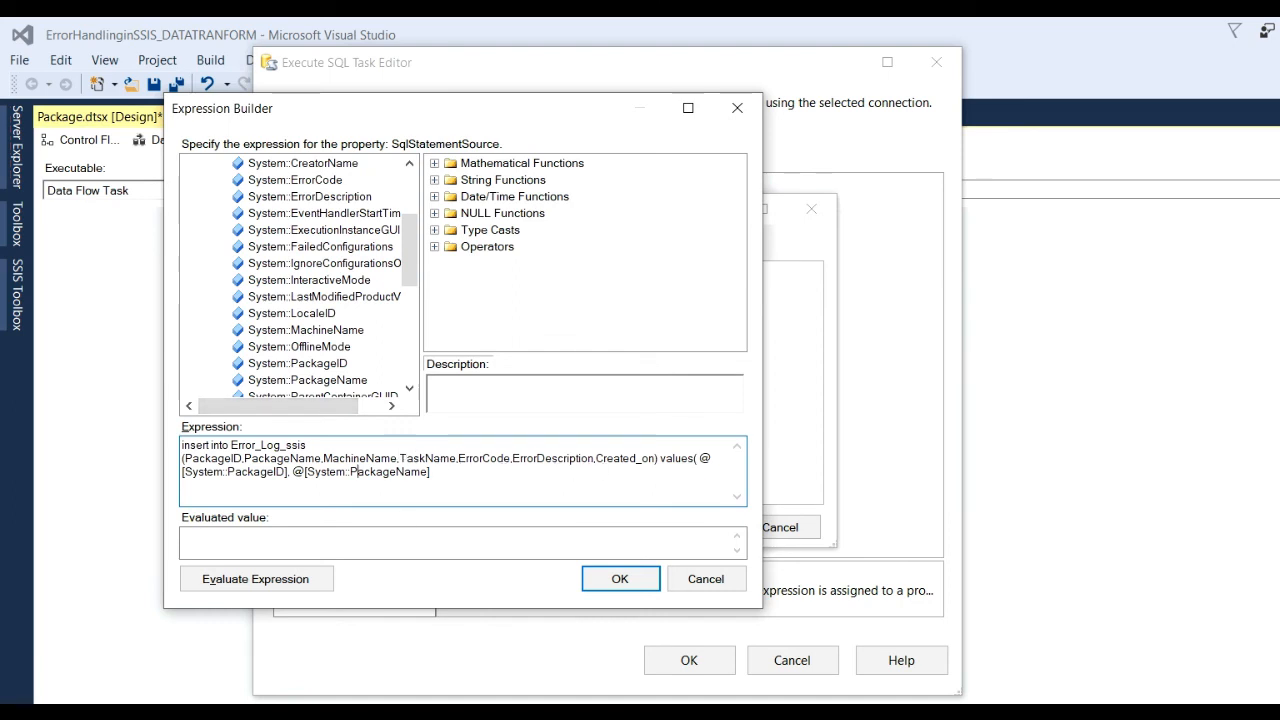
Review the PackageName, TaskName, ErrorDescription and Created_on columns in the SSMS insert script.
key(alt+Tab)
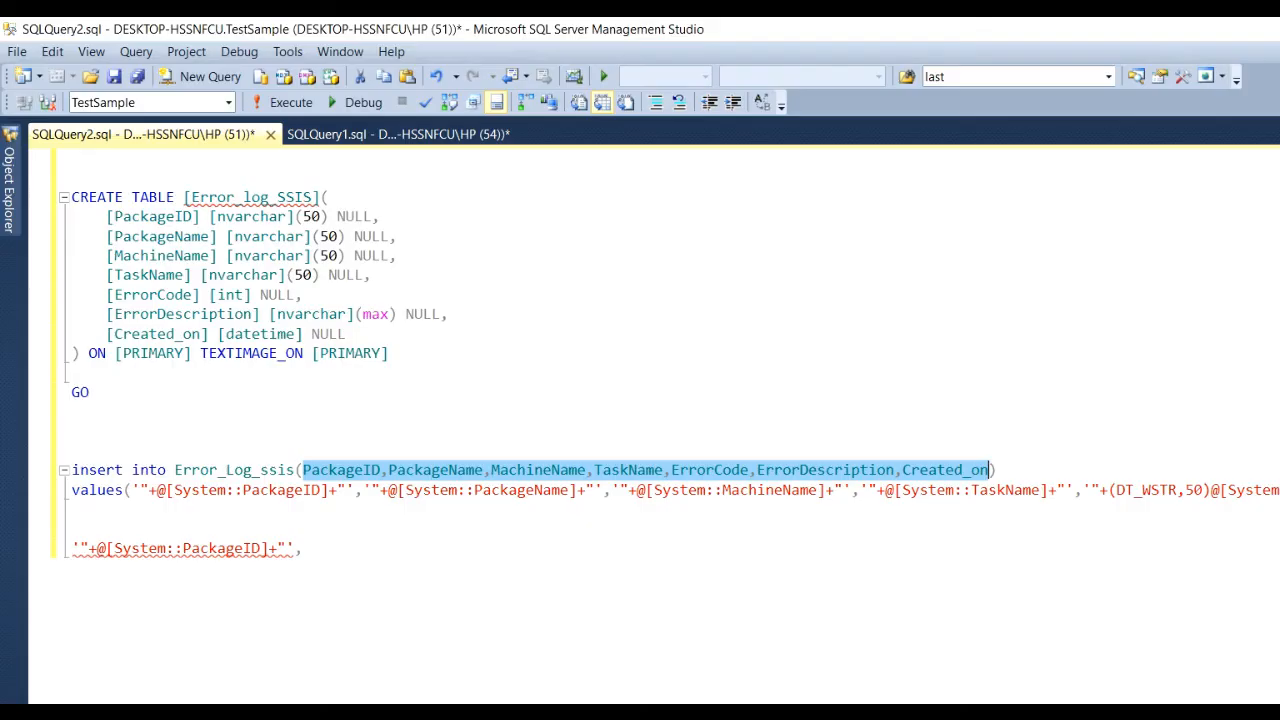
click(589, 576)
click(451, 476)
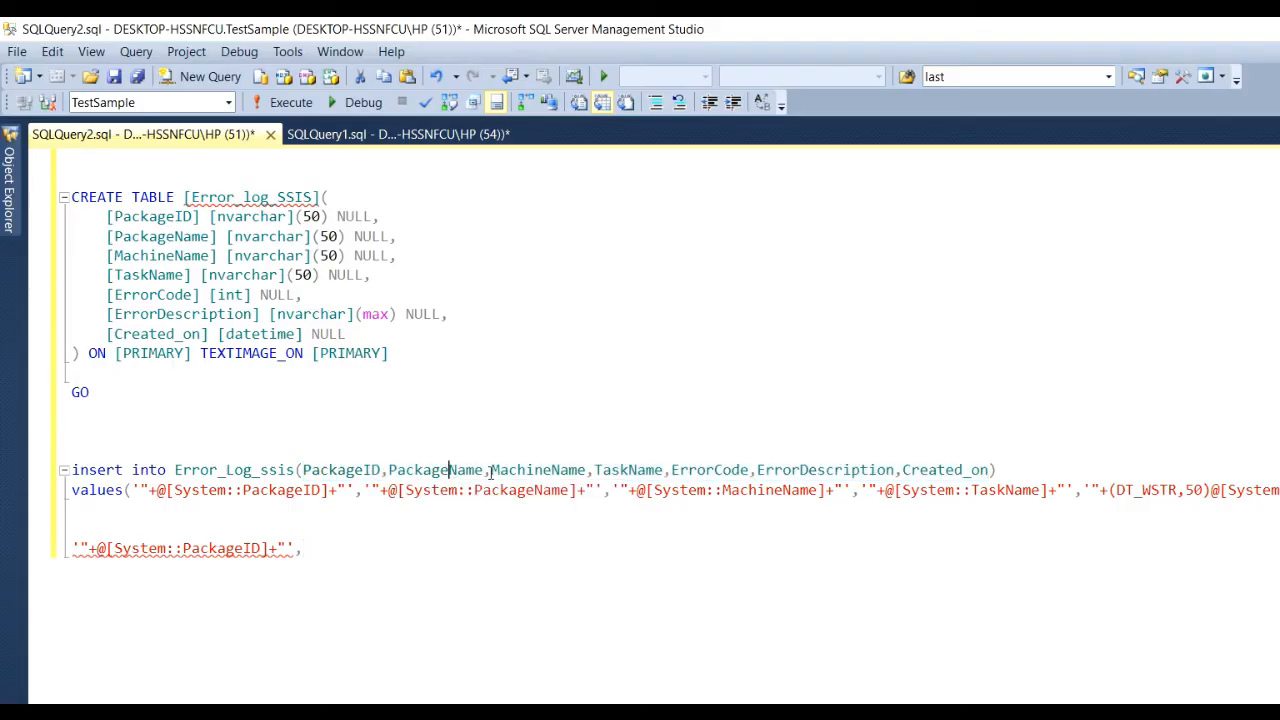
click(614, 469)
click(816, 469)
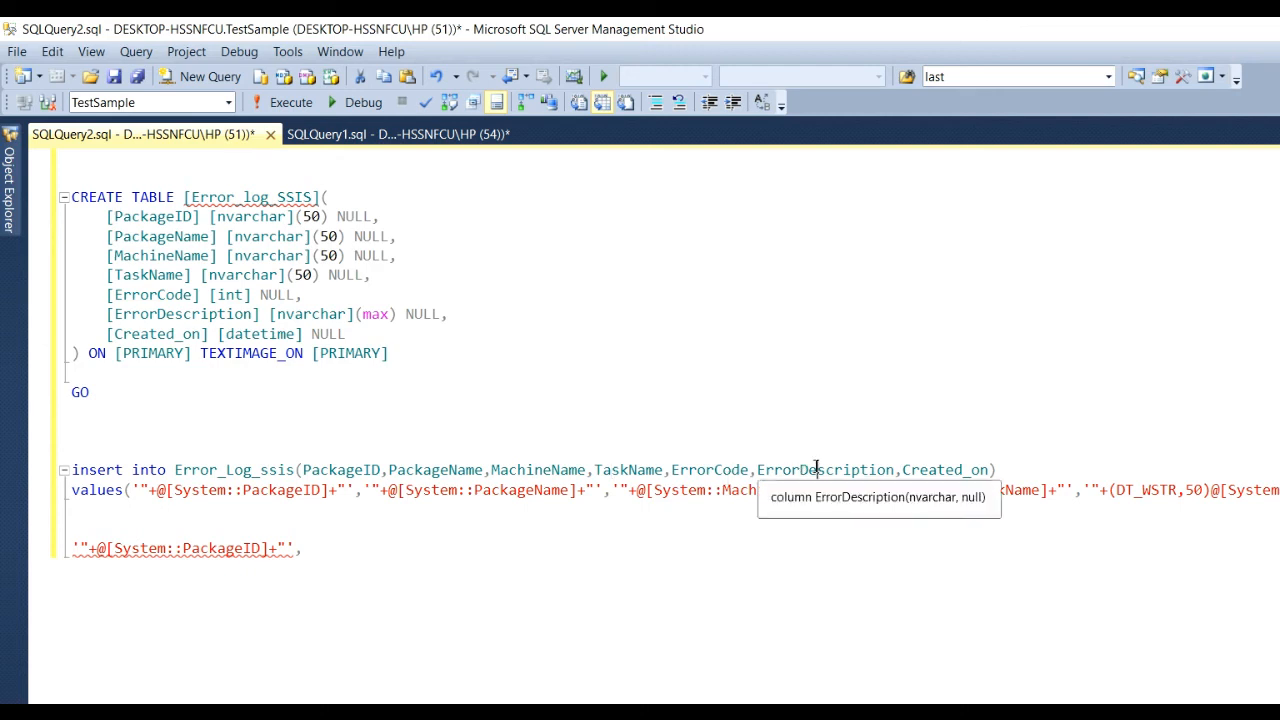
click(955, 469)
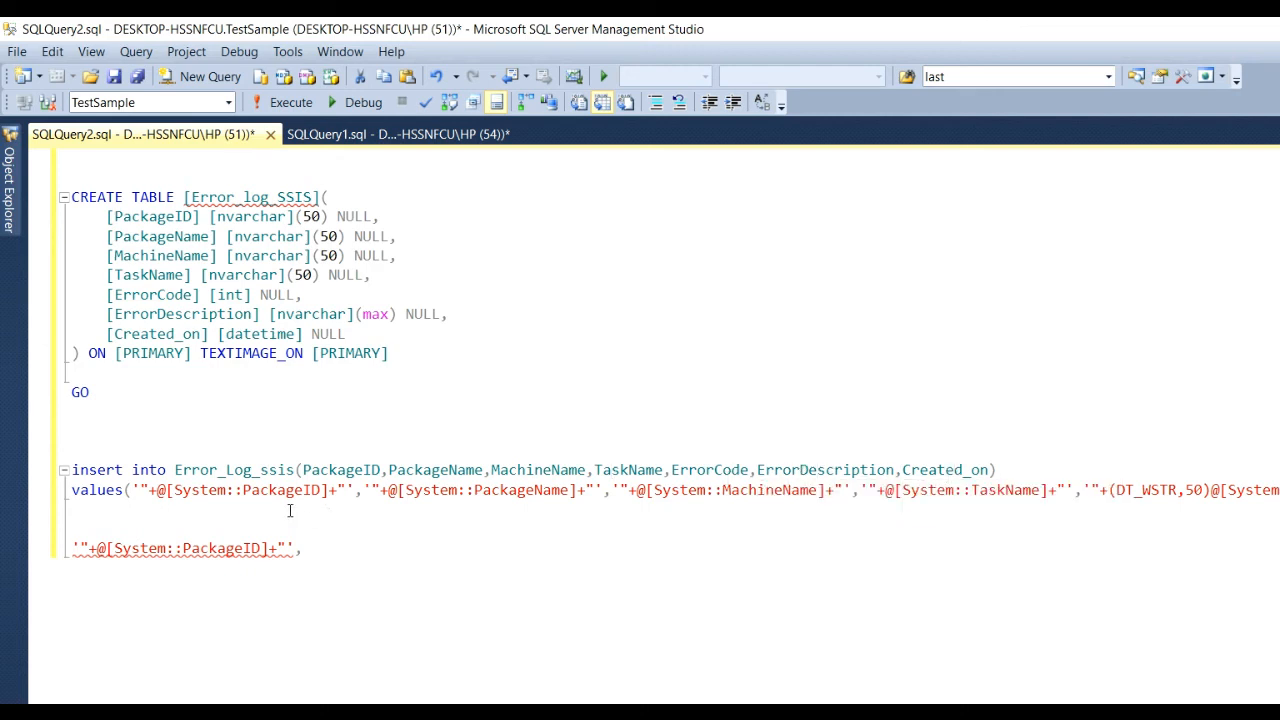
Append '"+ to the expression, then cut all of its text to leave it empty.
key(alt+Tab)
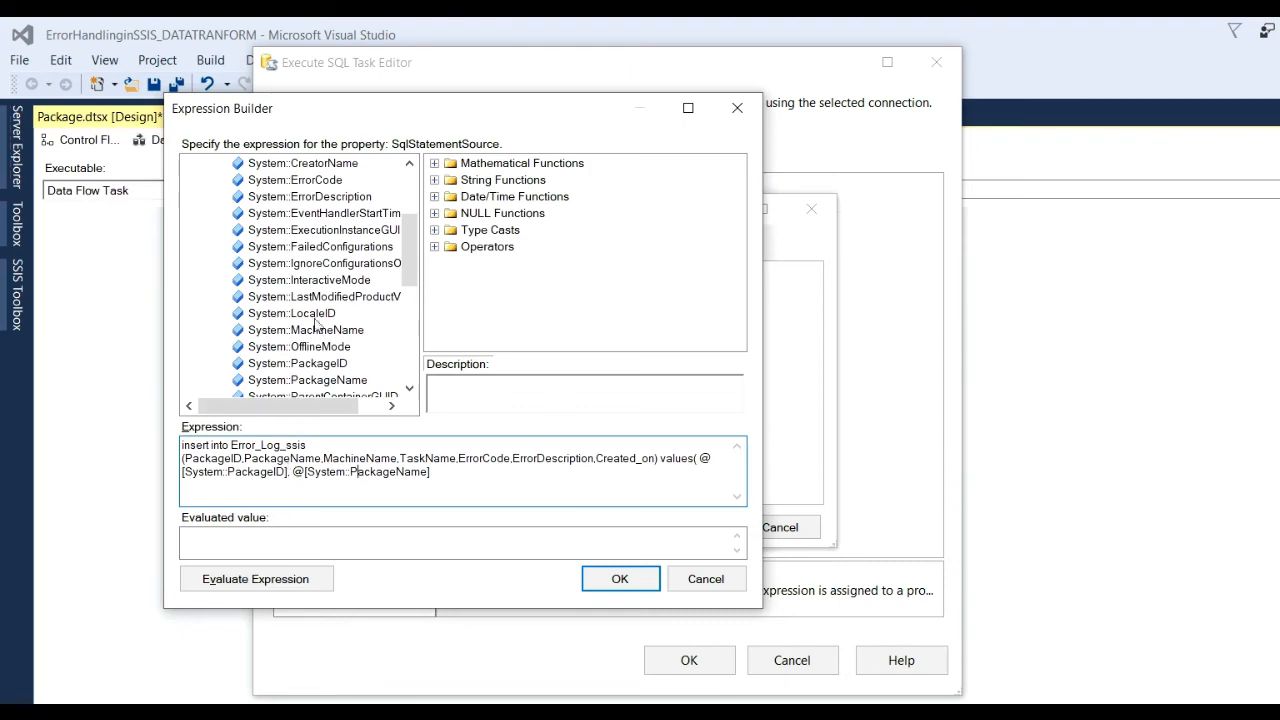
drag(407, 280, 407, 330)
key(alt+Tab)
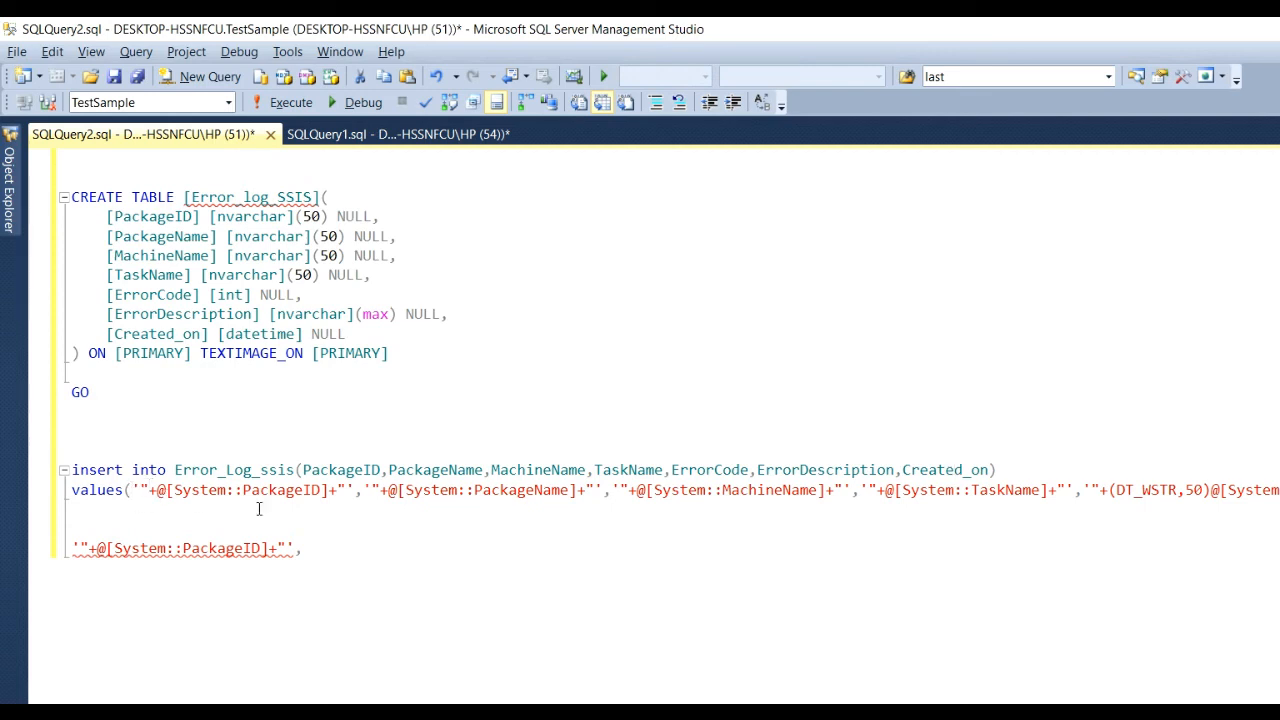
click(348, 510)
key(alt+Tab)
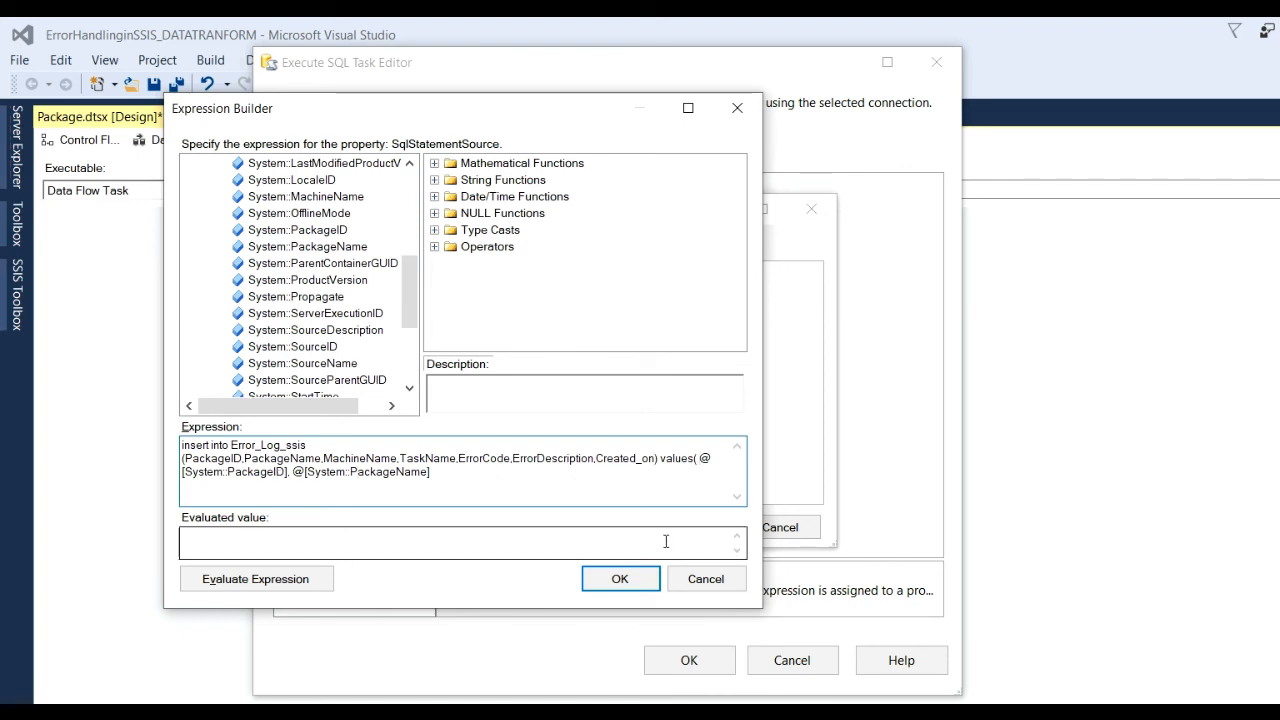
text('"+)
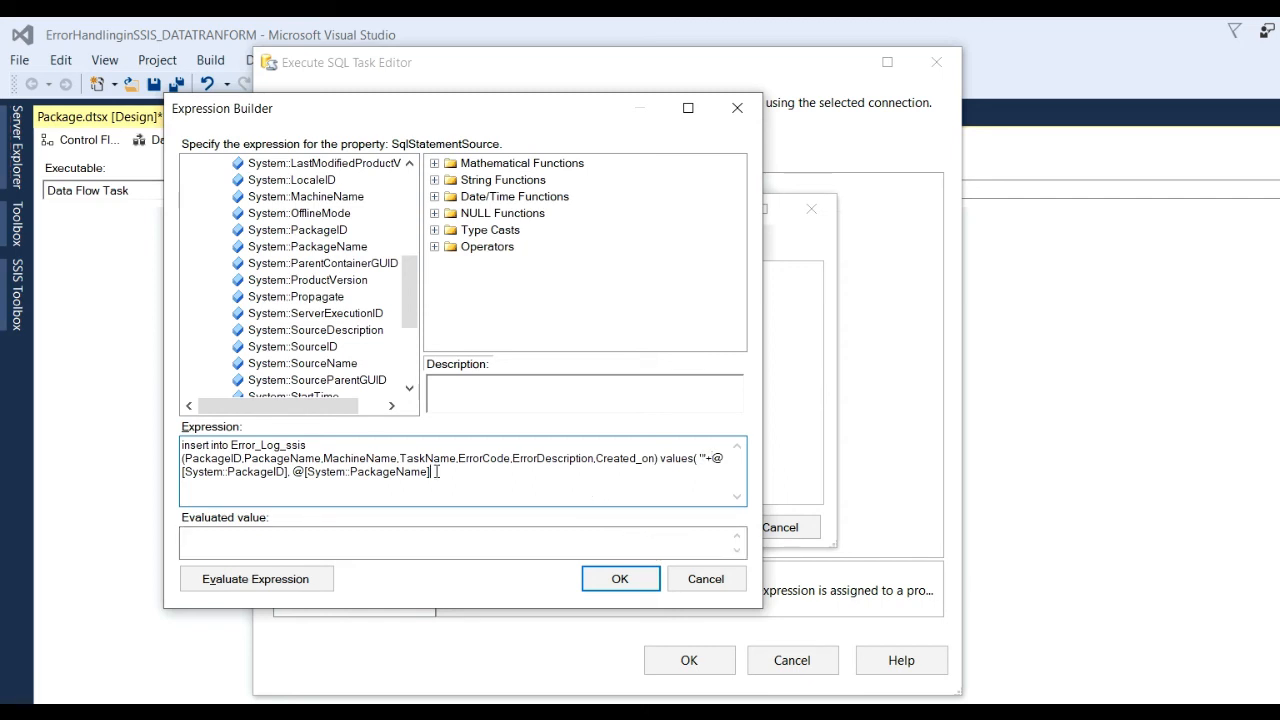
key(ctrl+a)
key(ctrl+x)
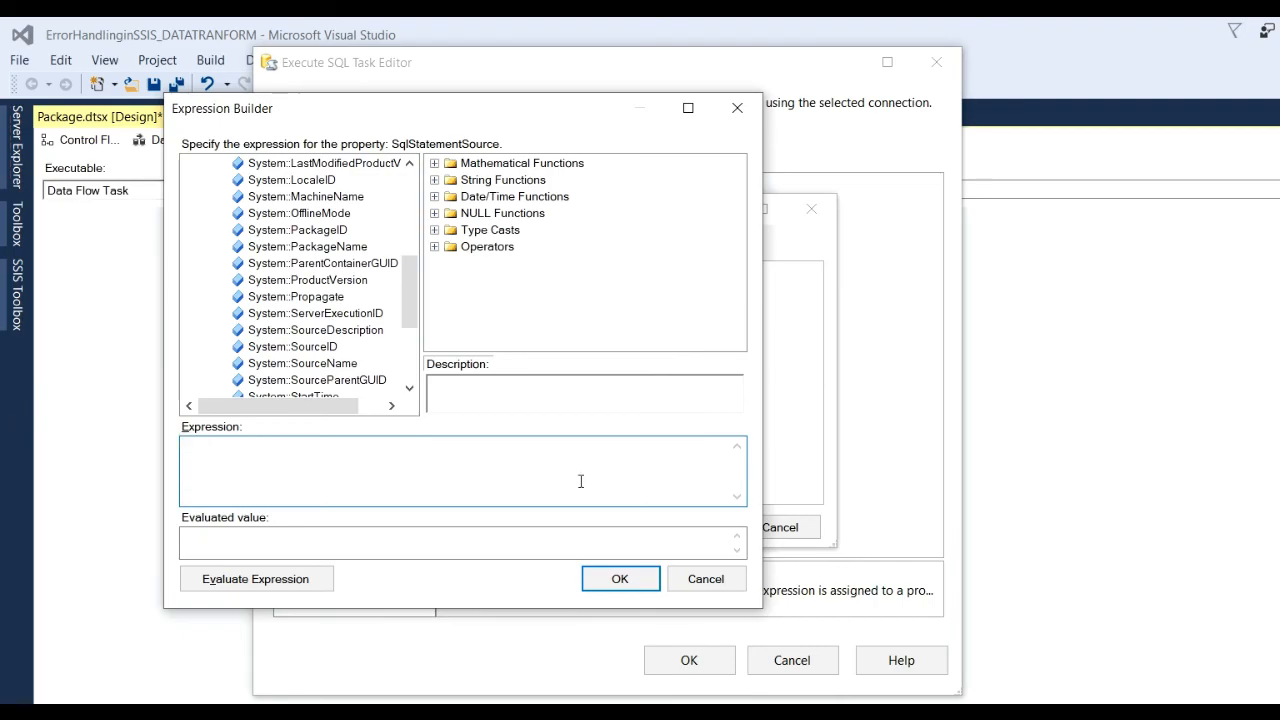
Prefix the SSMS insert statement with a double quote and copy its insert and values lines.
key(alt+Tab)
click(376, 606)
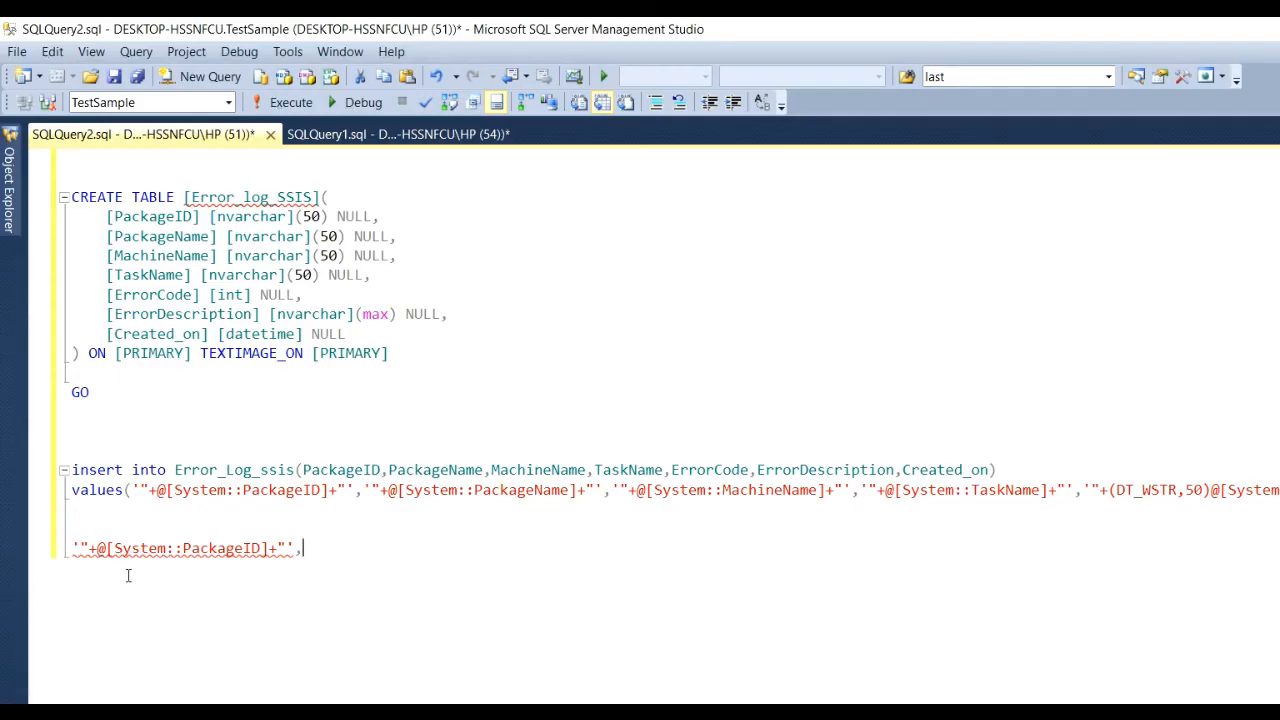
click(74, 468)
text(")
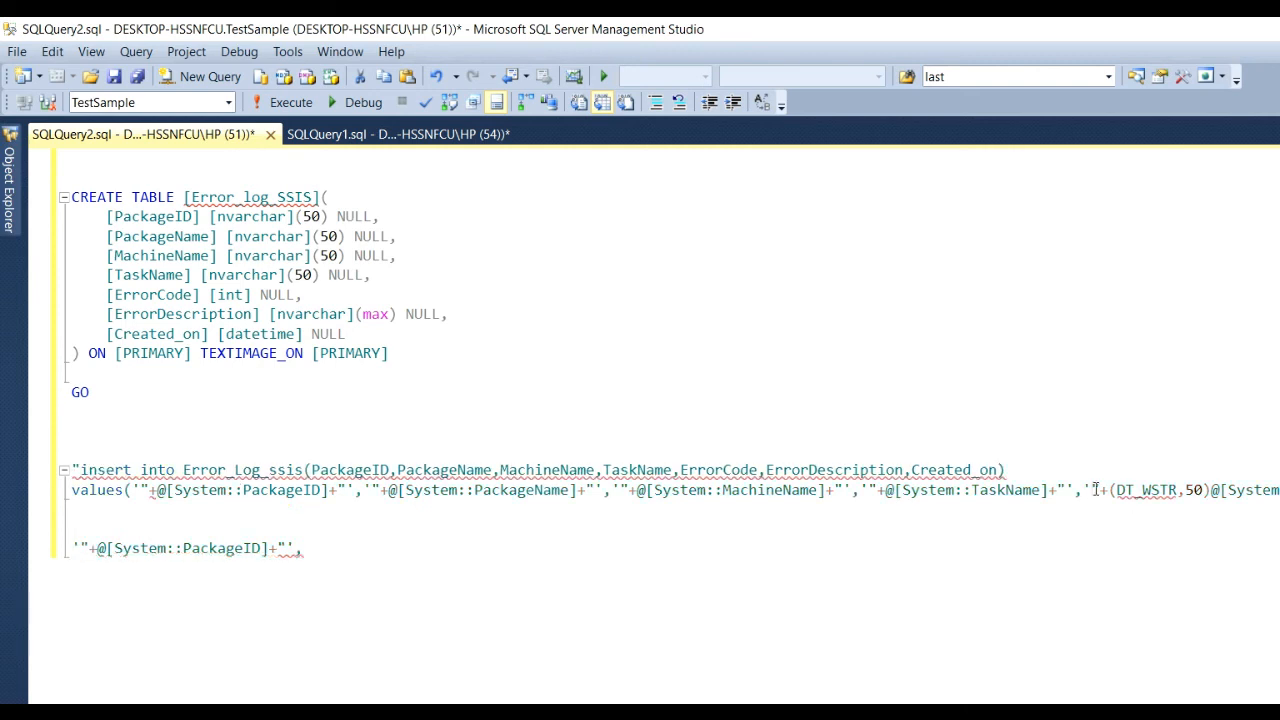
scroll(1095, 490, right, 5)
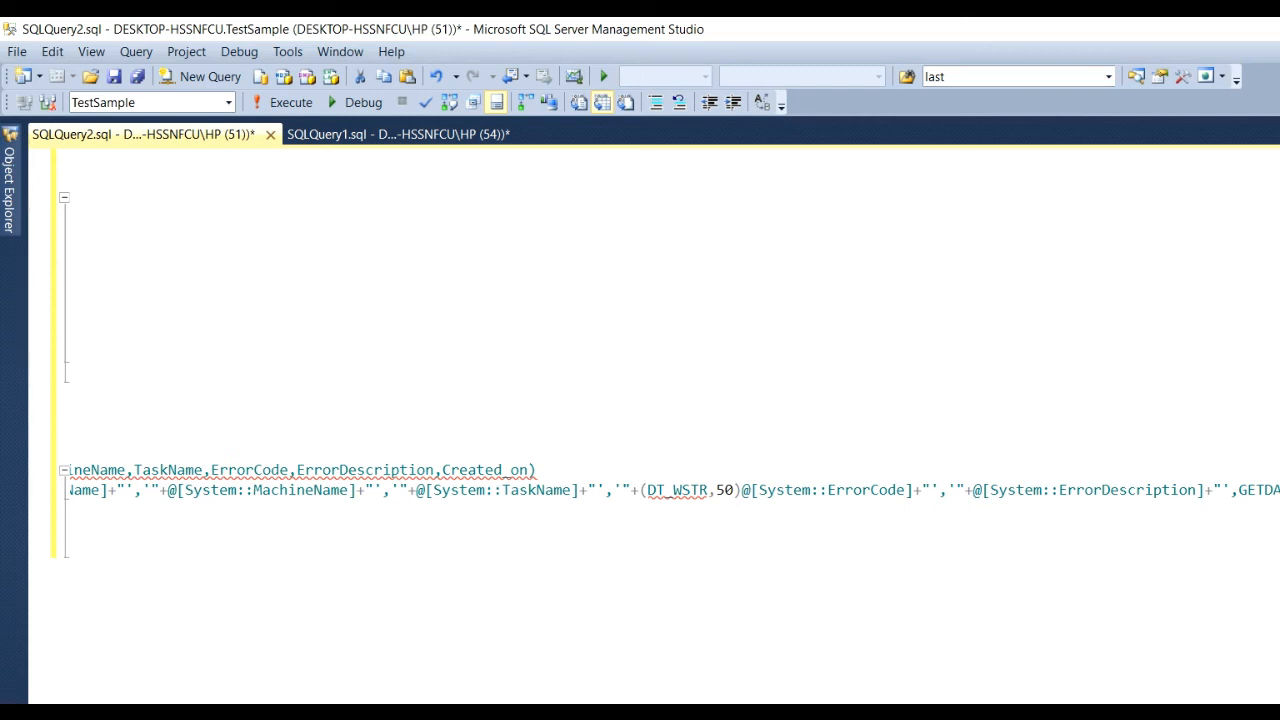
drag(400, 512, 2, 457)
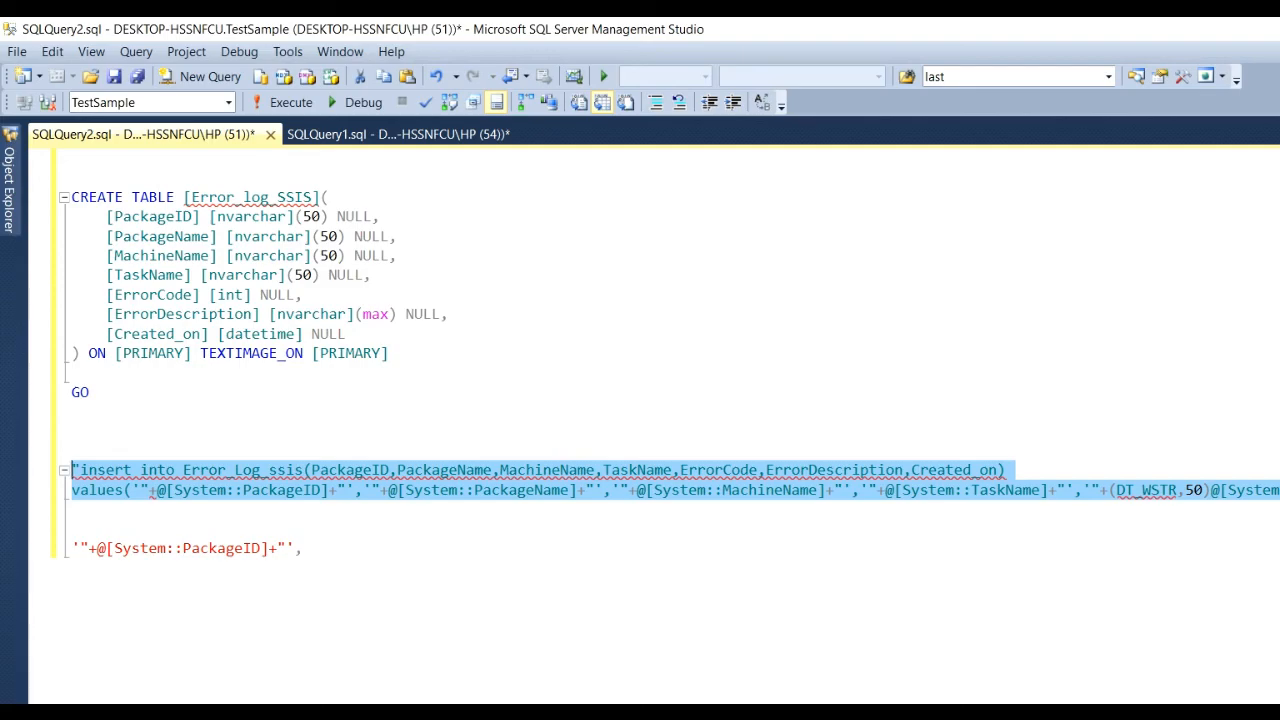
key(alt+Tab)
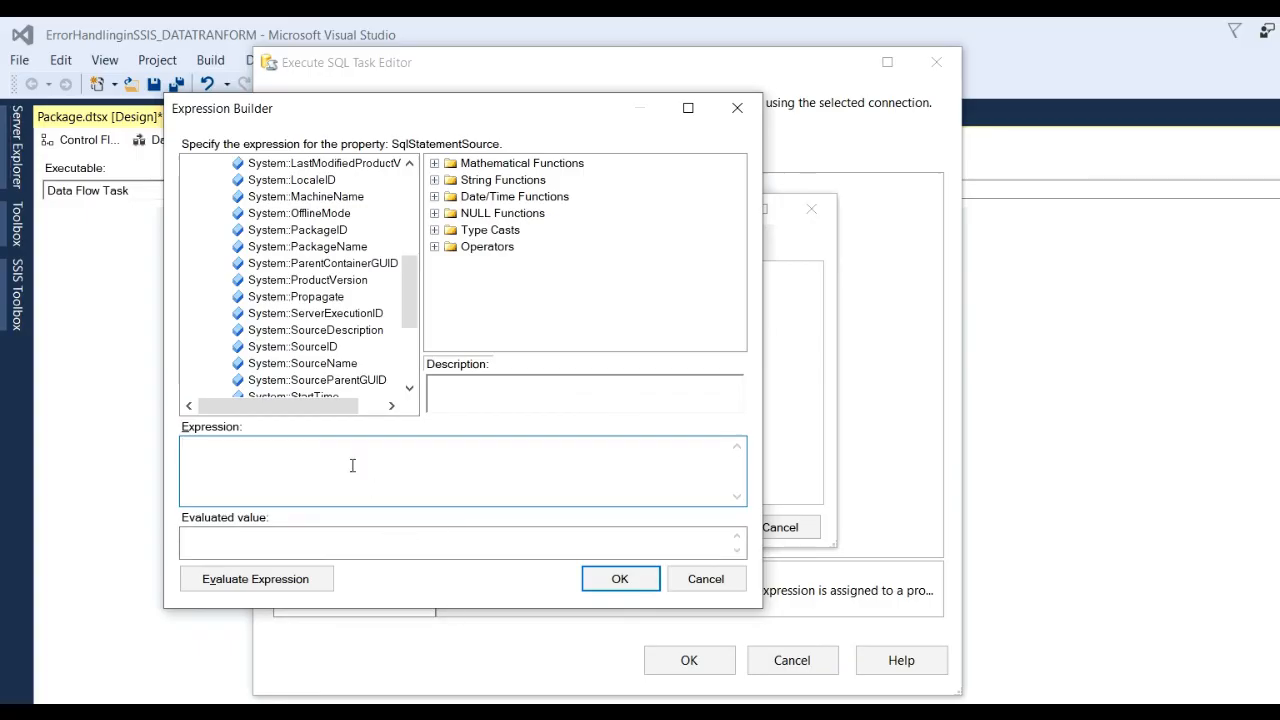
Paste the quoted insert statement as the expression and evaluate it, checking package ID, name, machine name and GETDATE().
key(ctrl+v)
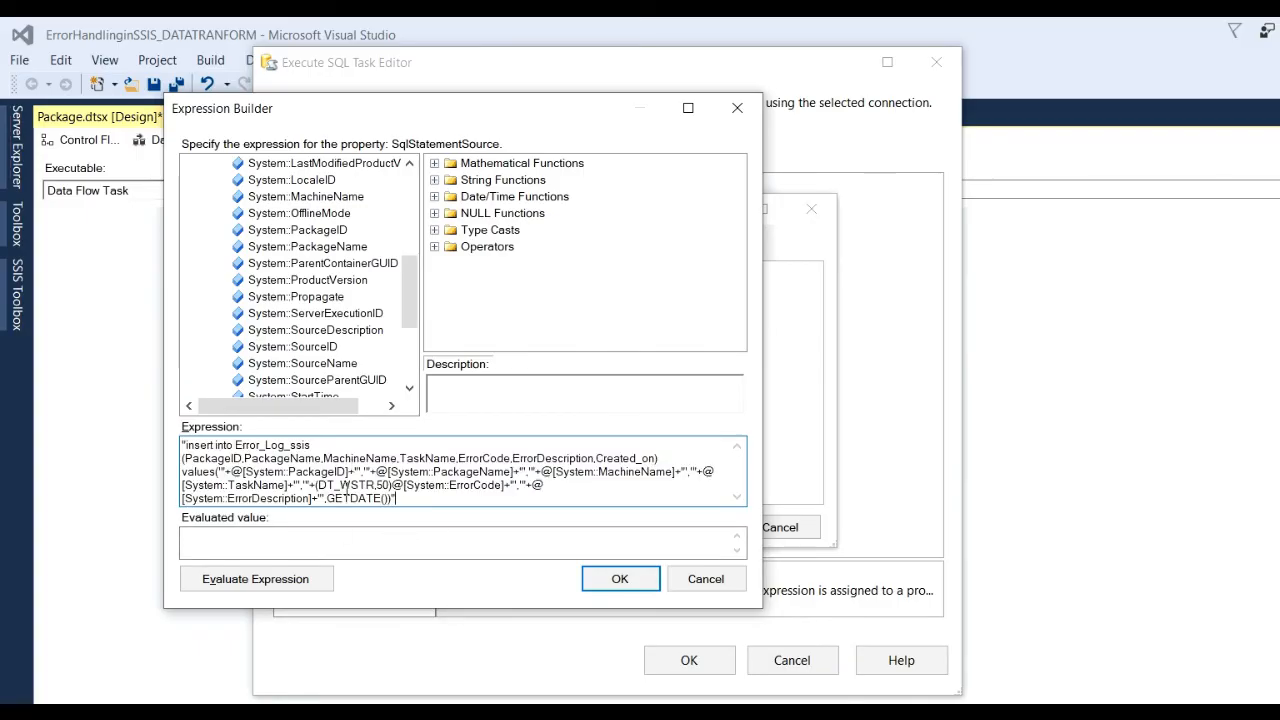
click(279, 587)
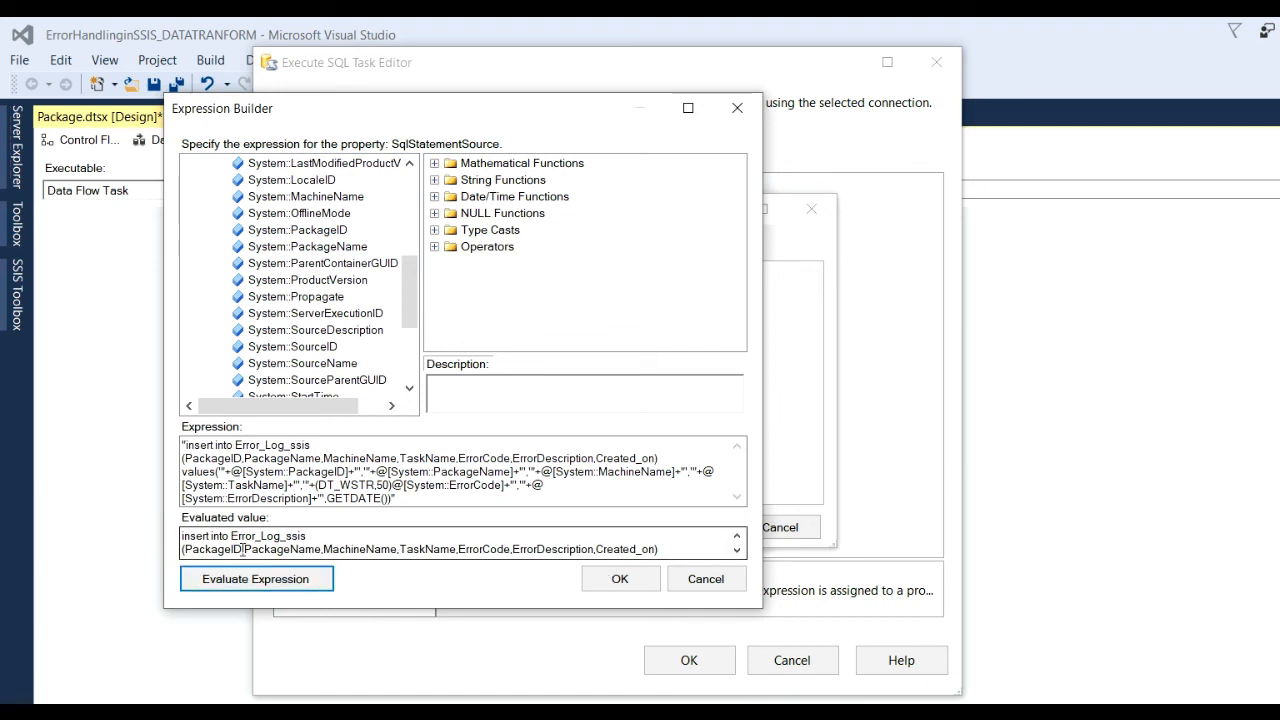
mouse_move(182, 549)
mouse_down()
mouse_move(278, 549)
mouse_move(189, 549)
mouse_up()
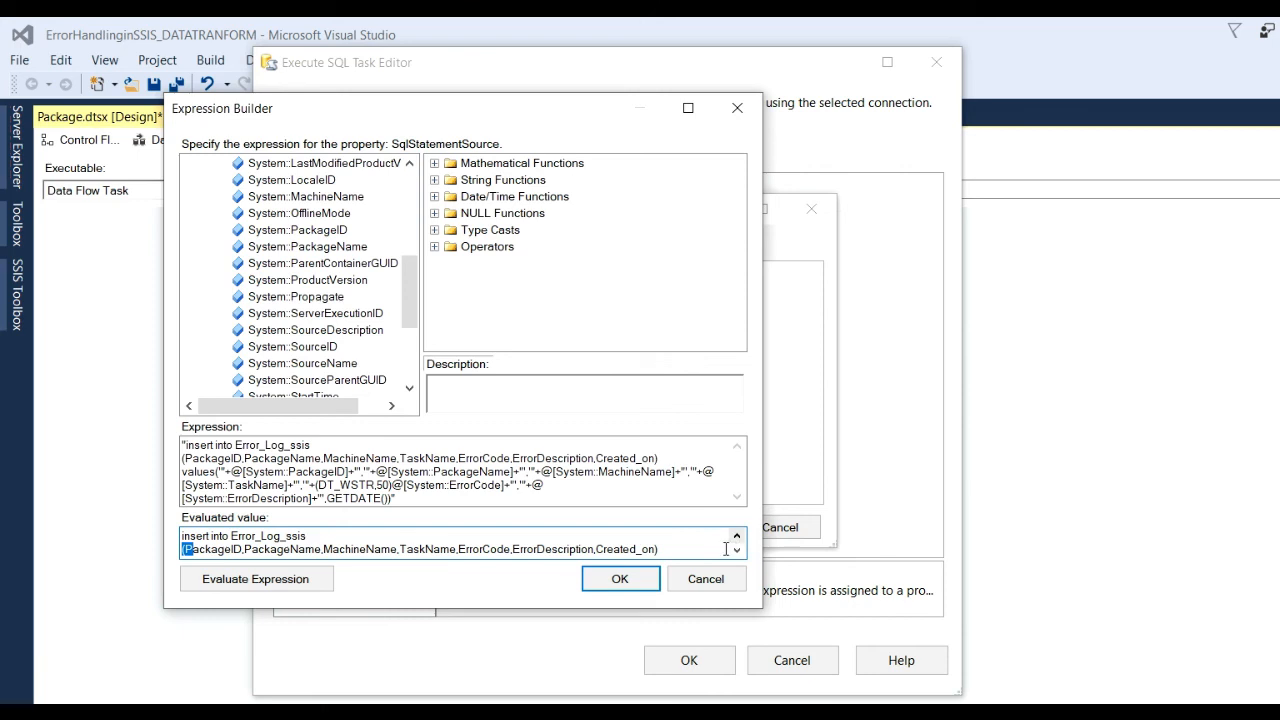
click(736, 549)
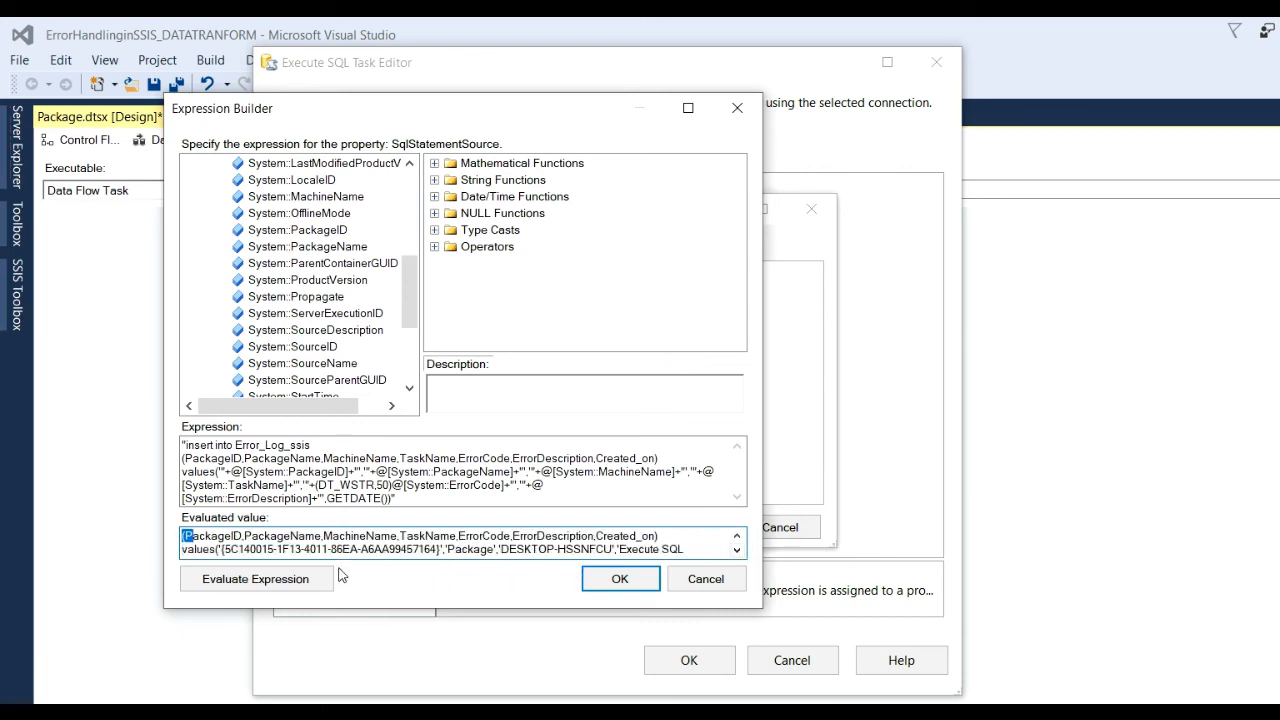
drag(224, 549, 358, 549)
click(481, 549)
drag(535, 549, 570, 549)
click(737, 549)
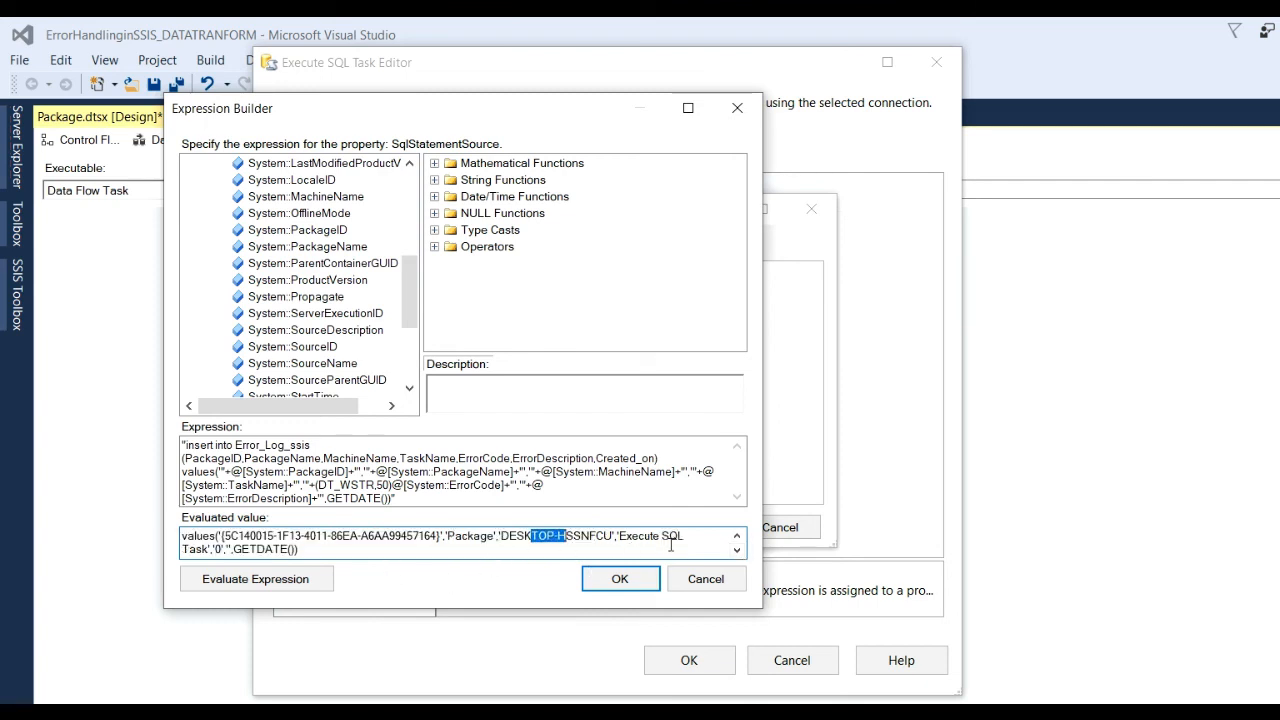
click(266, 550)
click(620, 580)
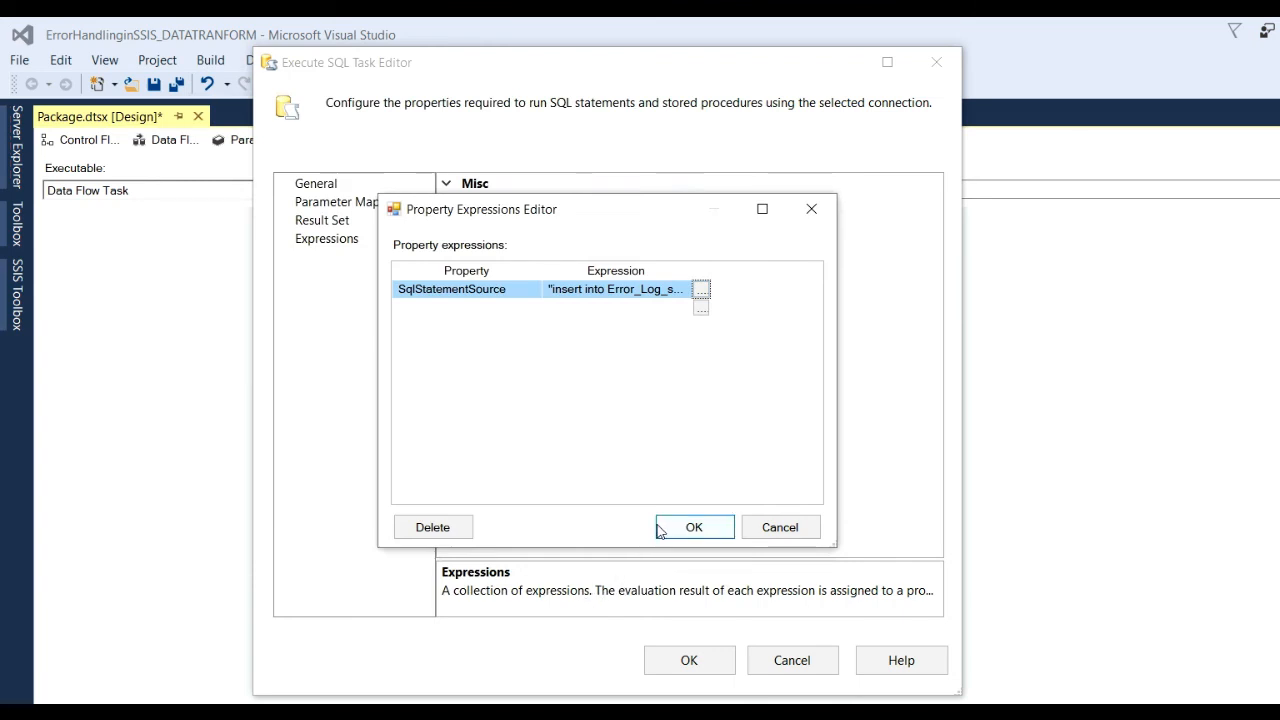
Apply the expression to the Execute SQL Task and run the package: 3 rows load, 1 redirected.
click(692, 527)
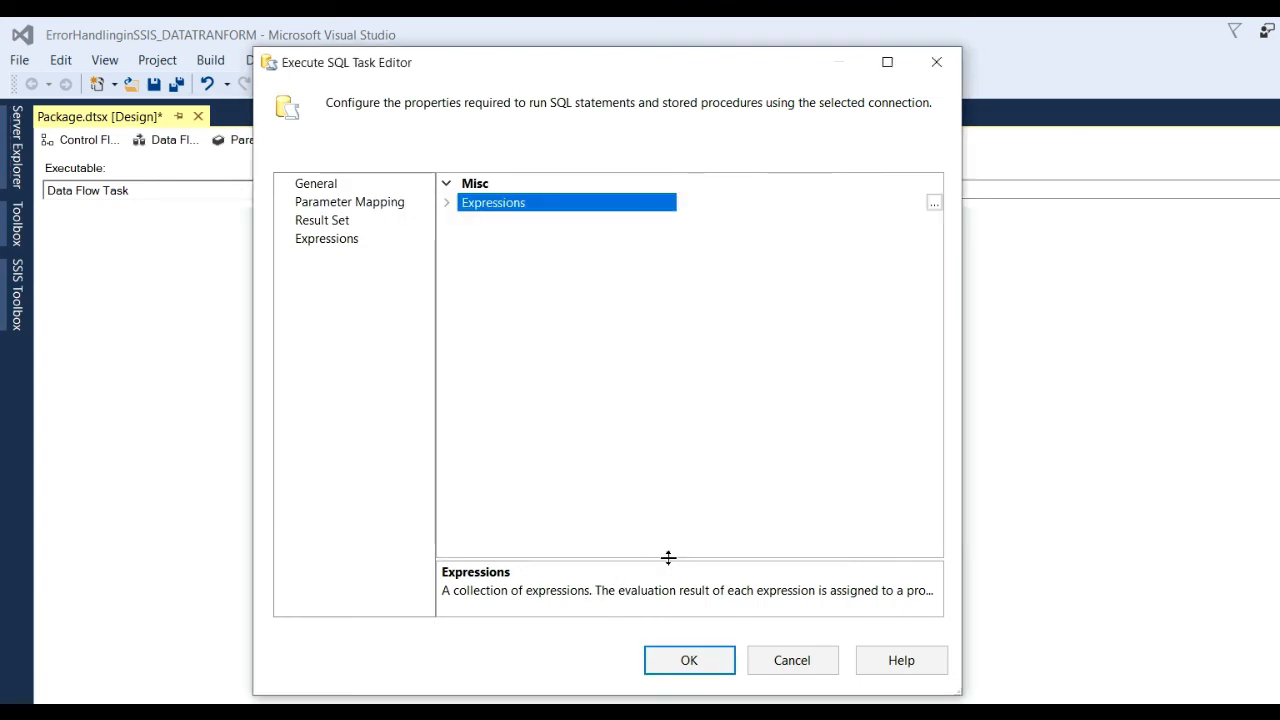
click(689, 663)
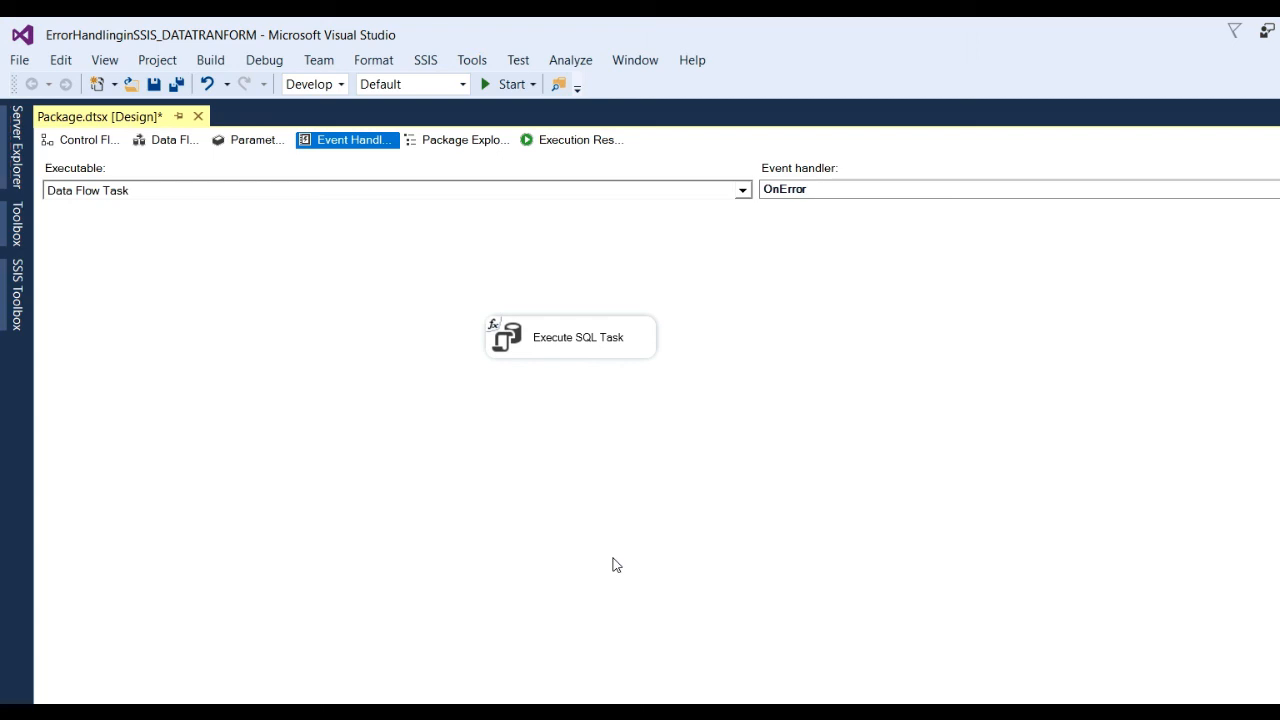
click(511, 84)
click(42, 166)
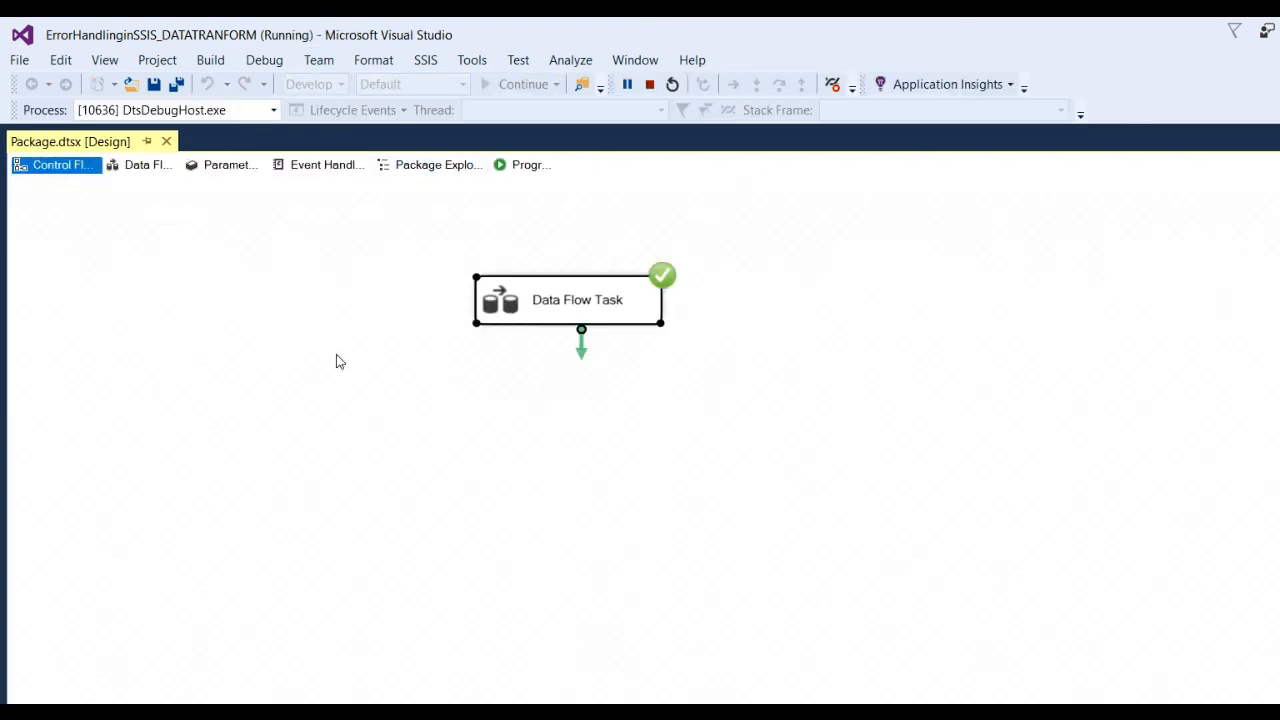
click(142, 166)
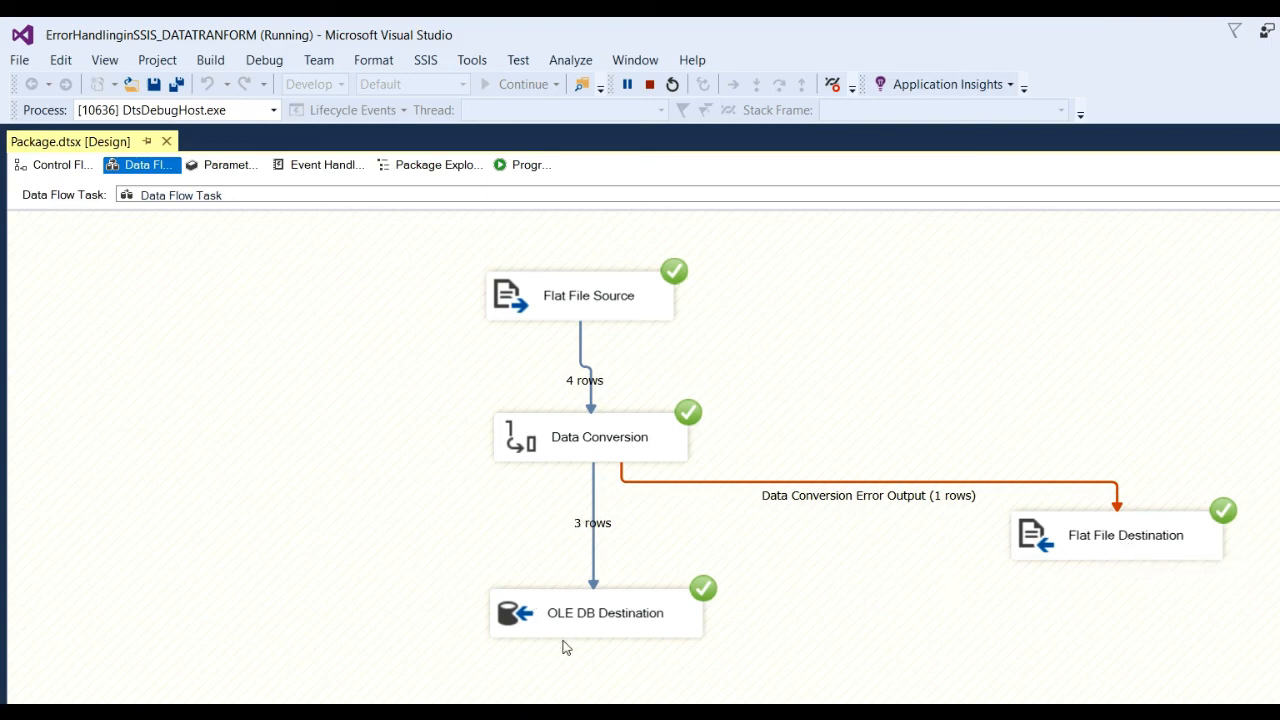
Inspect the OnError handler's Execute SQL Task, then return to the Error_Log_SSIS script in Management Studio.
click(320, 166)
click(550, 372)
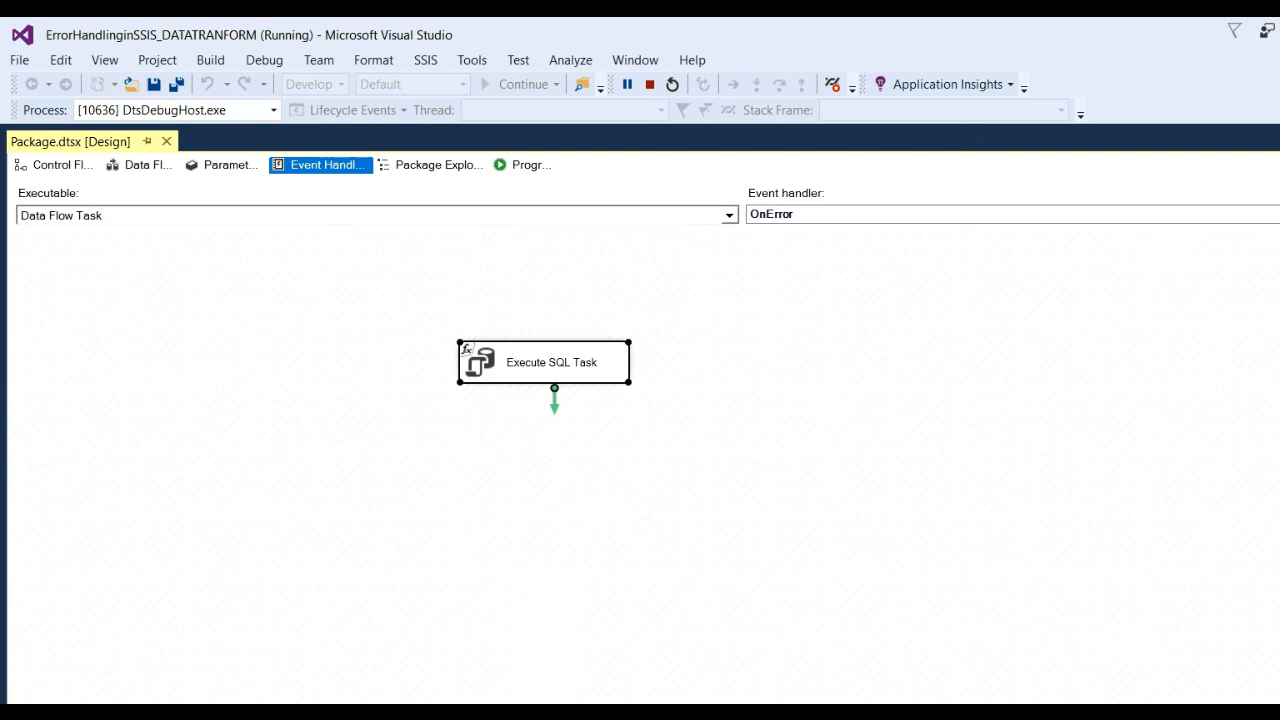
click(467, 712)
click(387, 384)
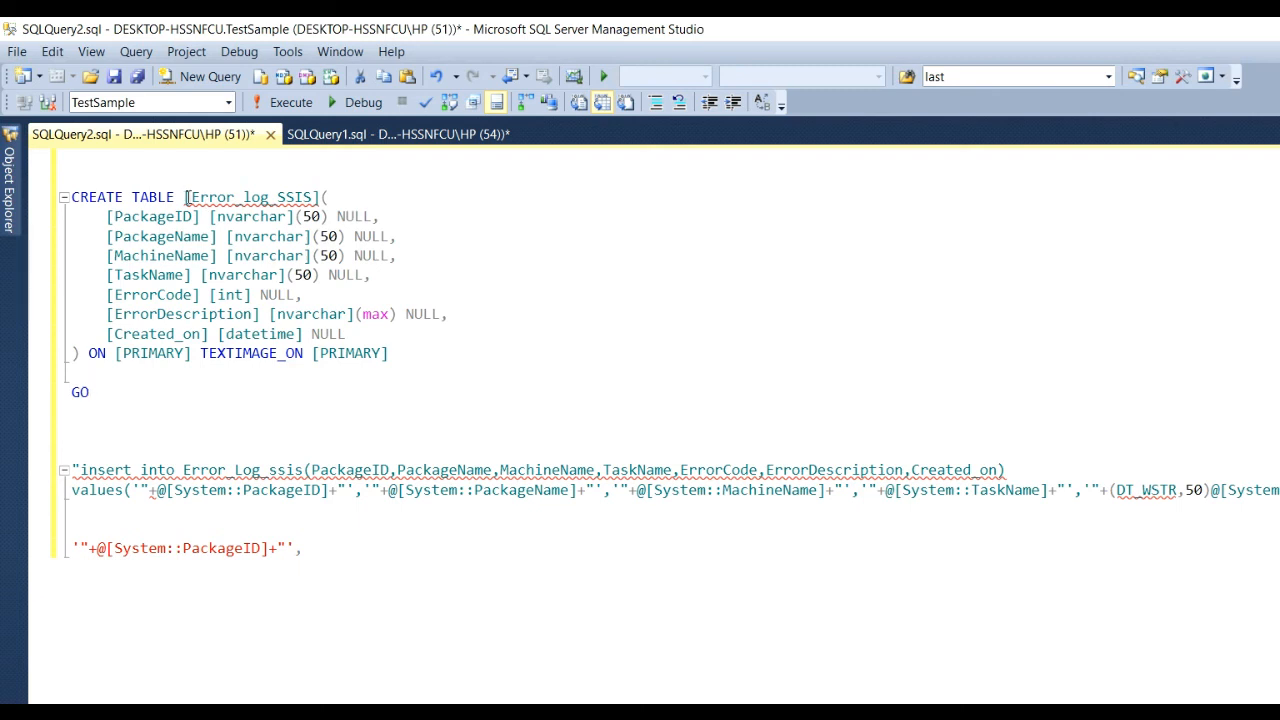
Run select * from [dbo].[Error_log_SSIS] in SQLQuery1, which returns no rows, then return to Visual Studio.
drag(185, 197, 320, 211)
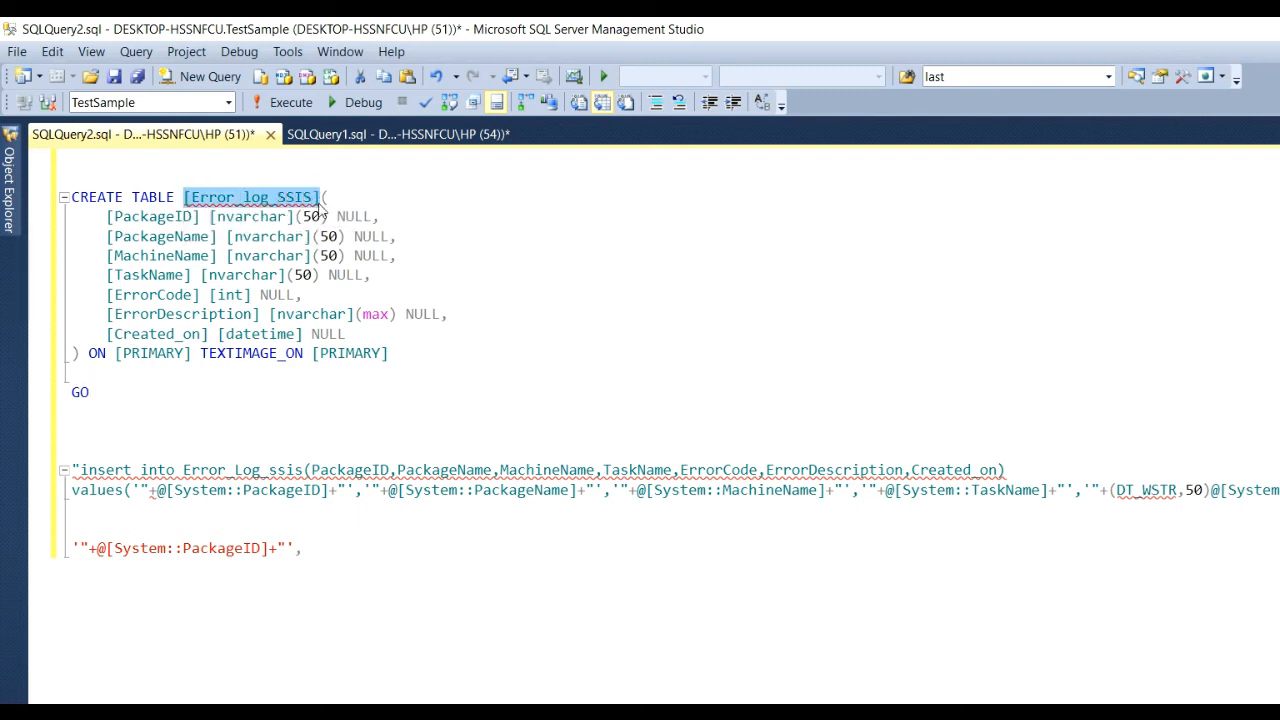
click(395, 134)
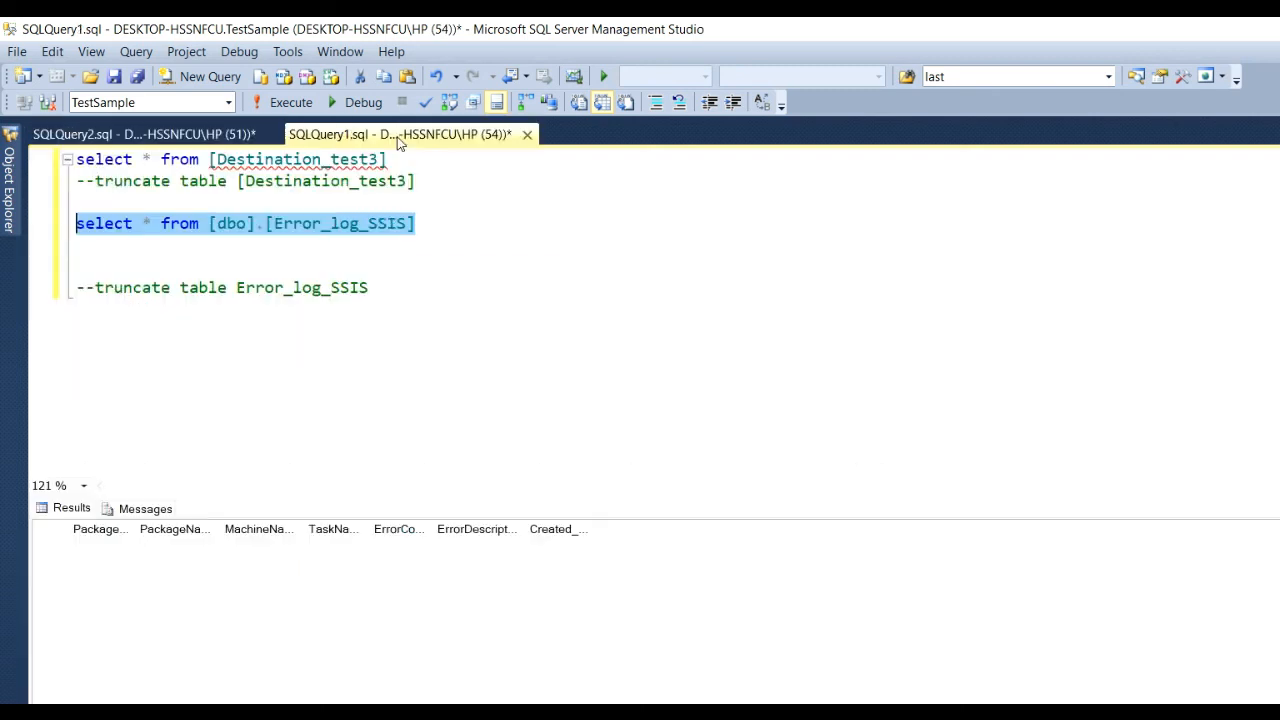
click(310, 369)
drag(471, 244, 52, 220)
key(alt+Tab)
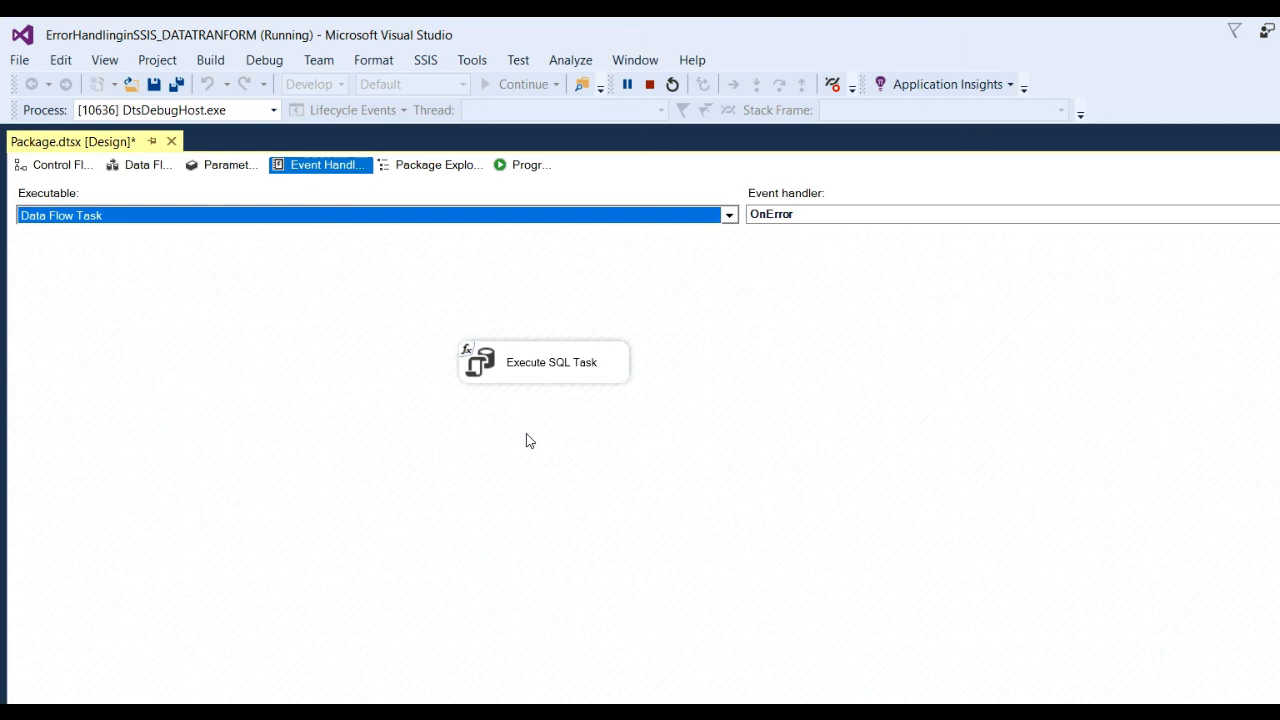
Stop debugging the package and switch to the Test folder in File Explorer.
key(alt+Tab)
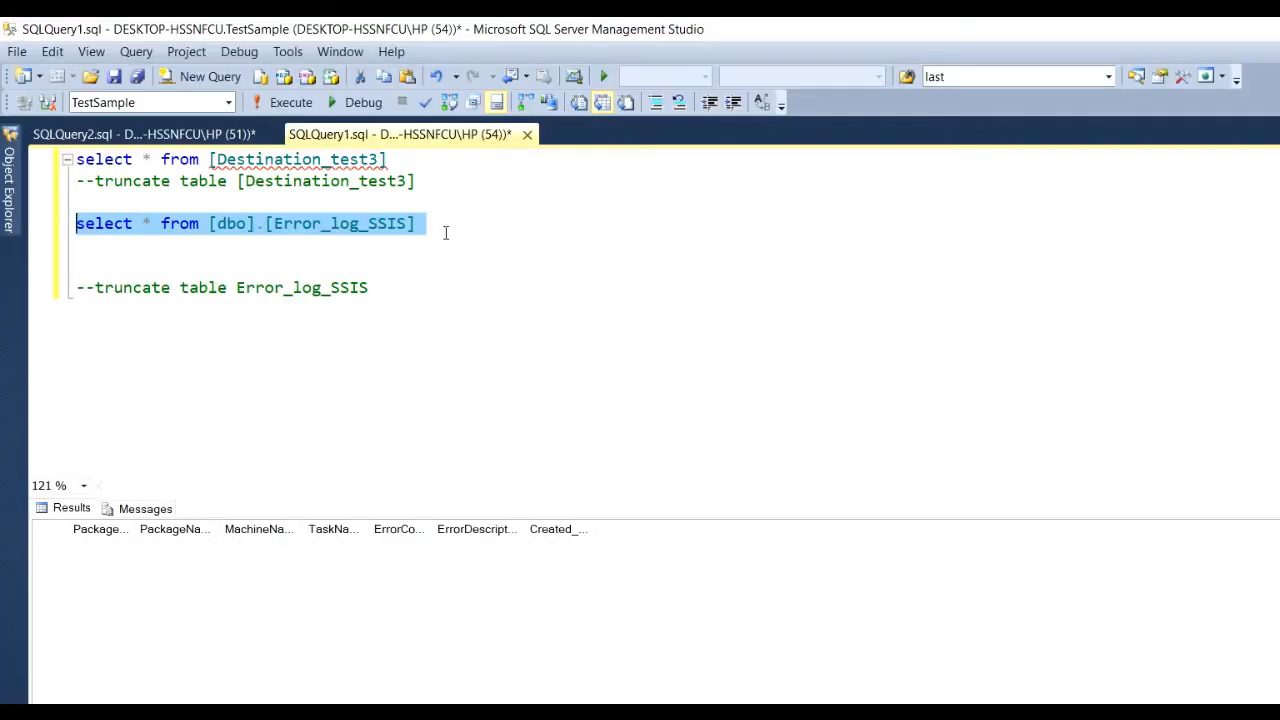
key(alt+Tab)
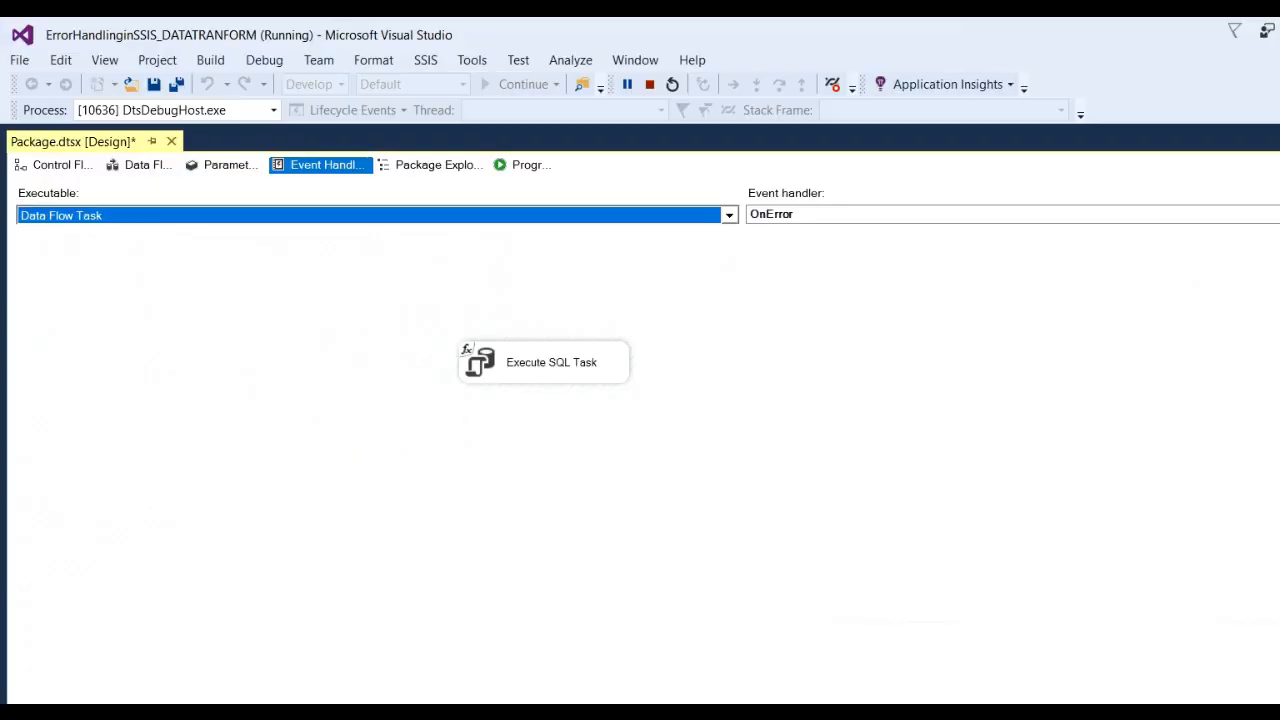
click(649, 85)
key(alt+Tab)
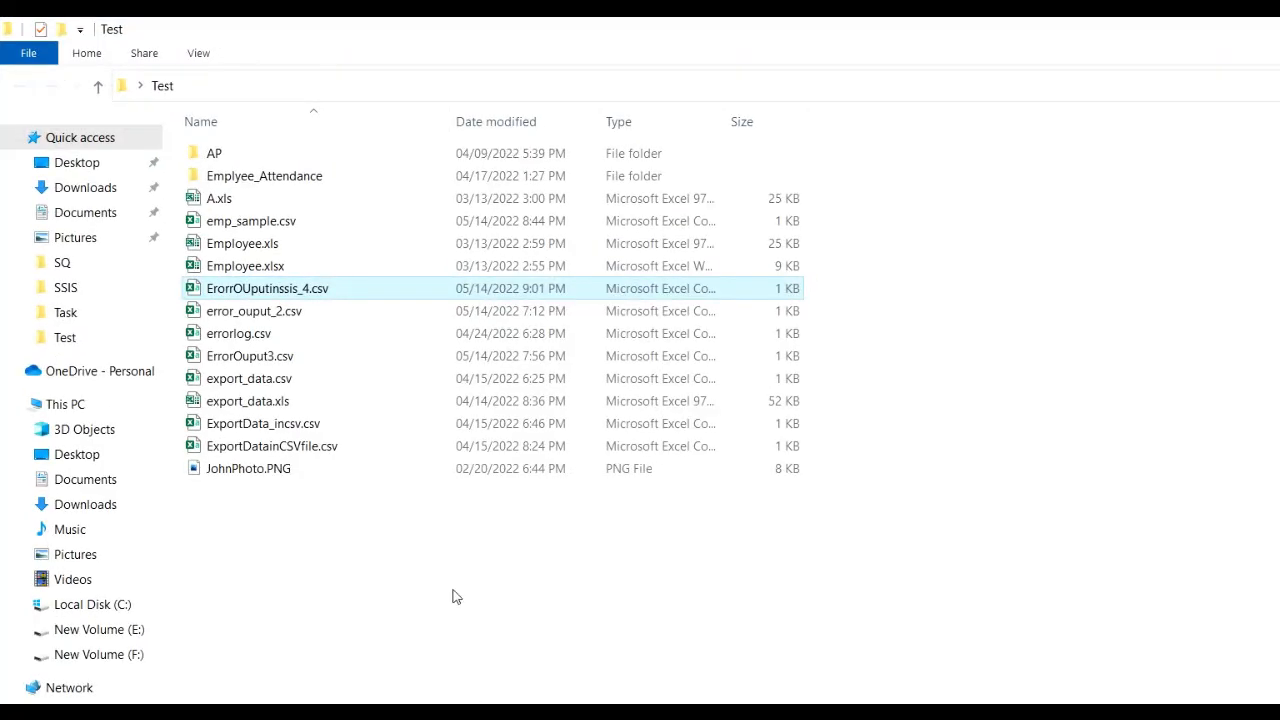
Rename emp_sample.csv to emp_sample1.csv in the Test folder.
click(272, 222)
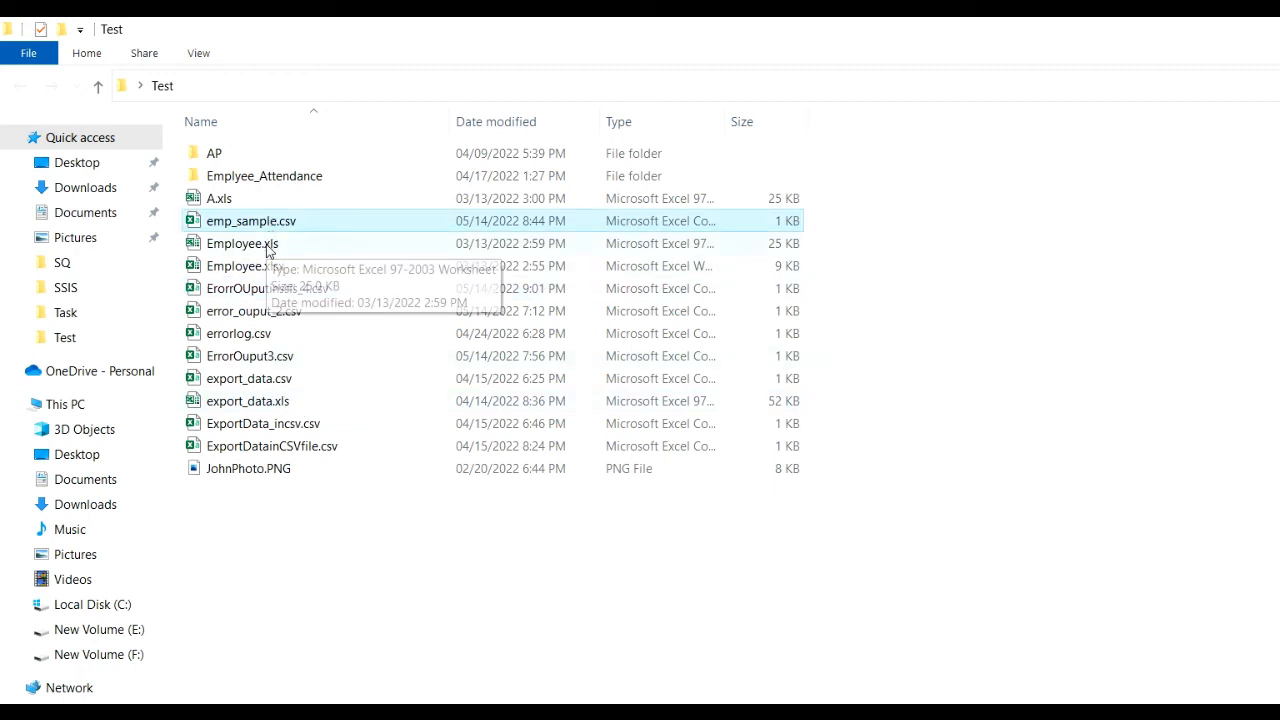
key(F2)
click(275, 220)
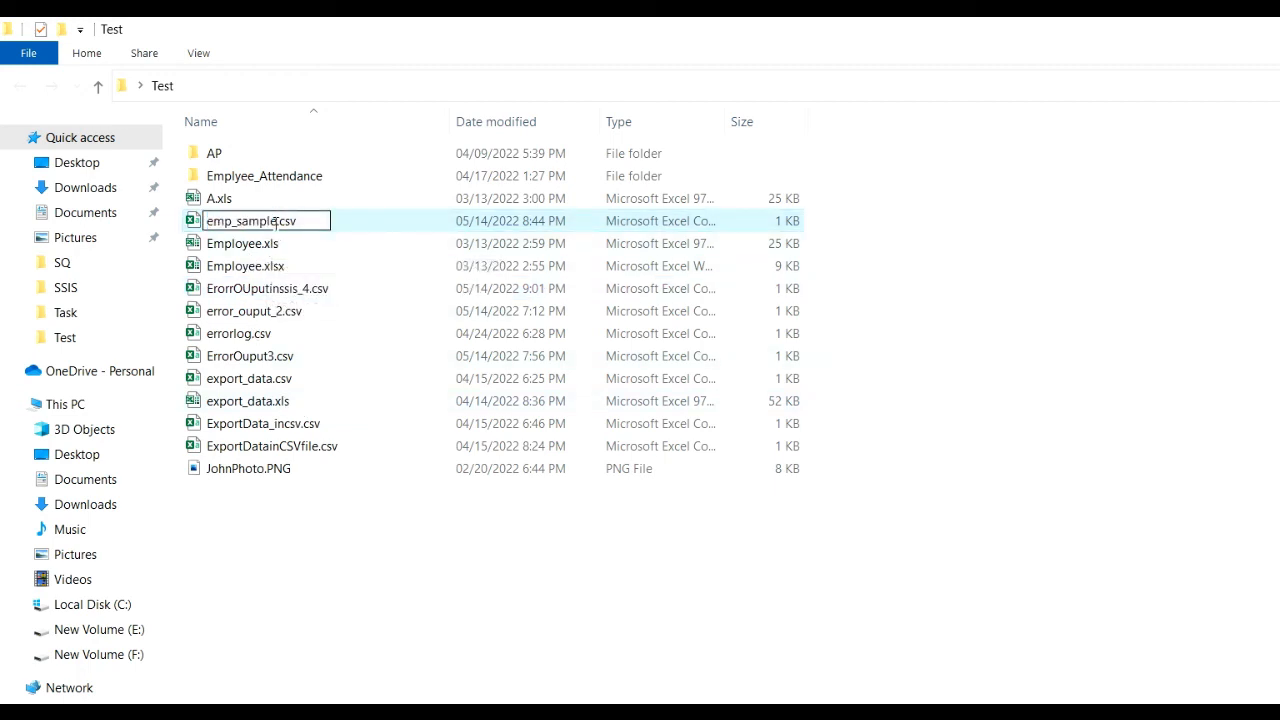
text(1)
key(Return)
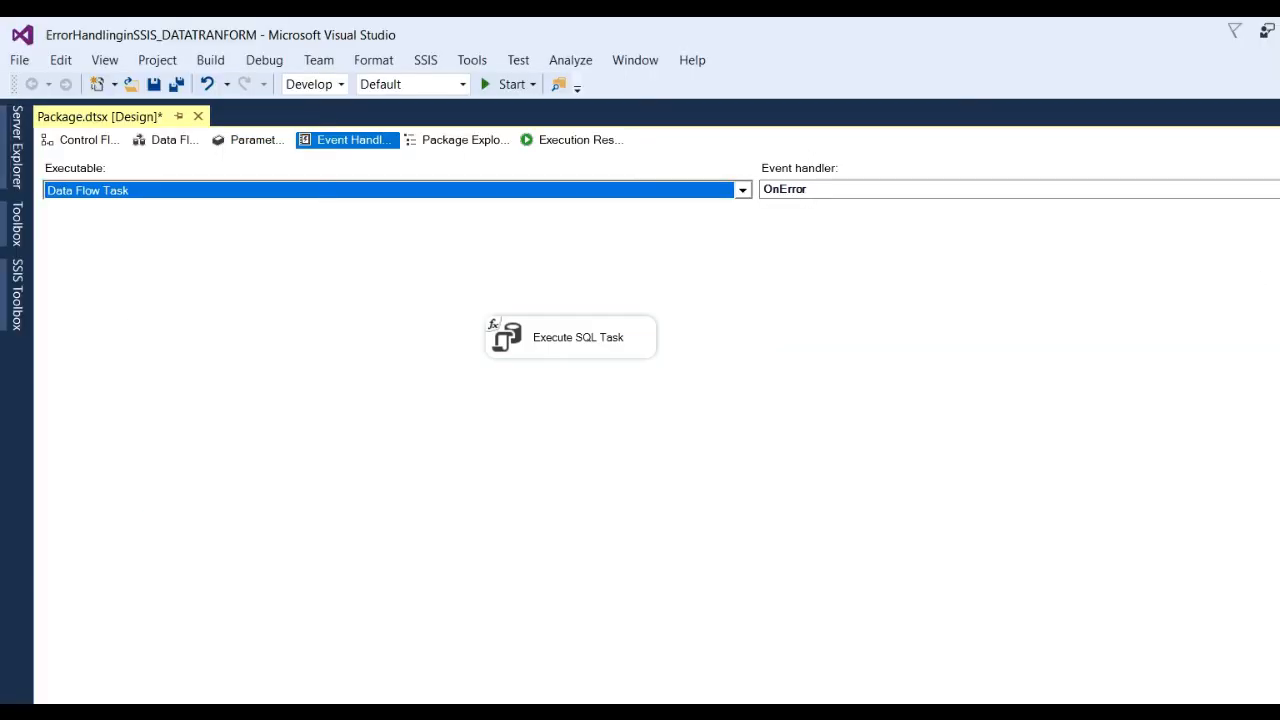
Rerun the package with the source file missing, check the failed Data Flow Task, then switch to SSMS.
click(512, 84)
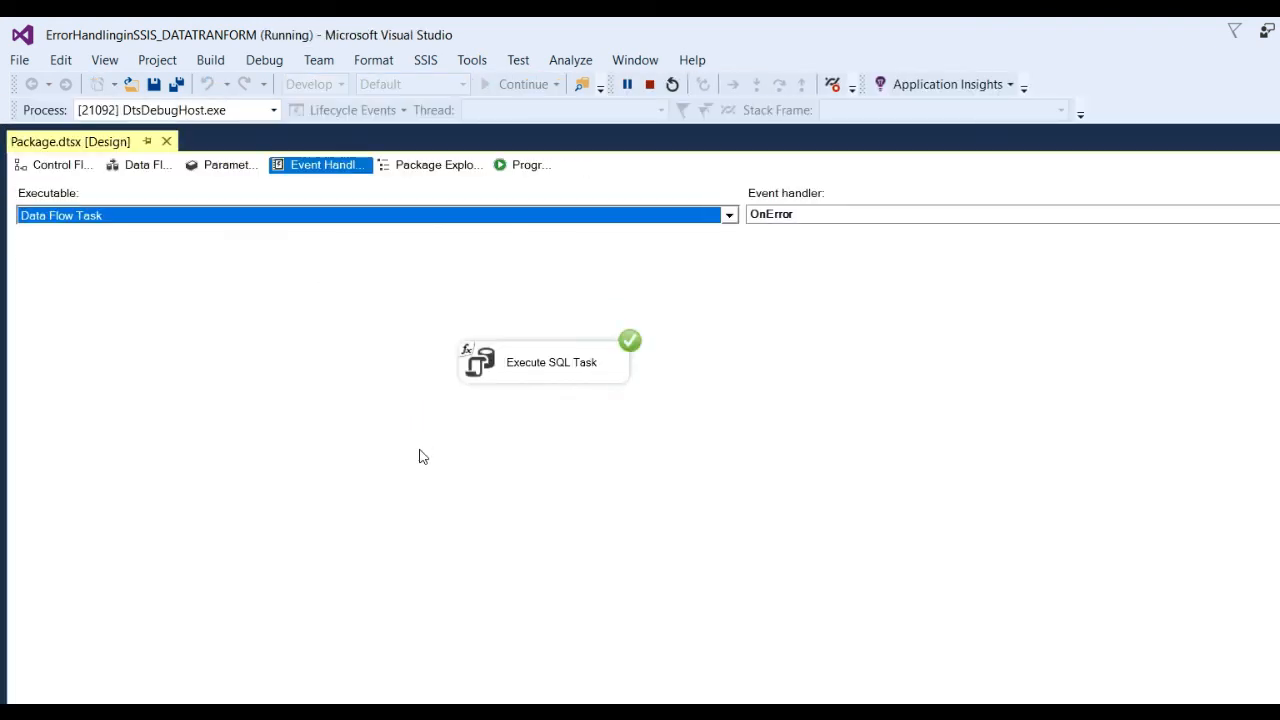
click(58, 168)
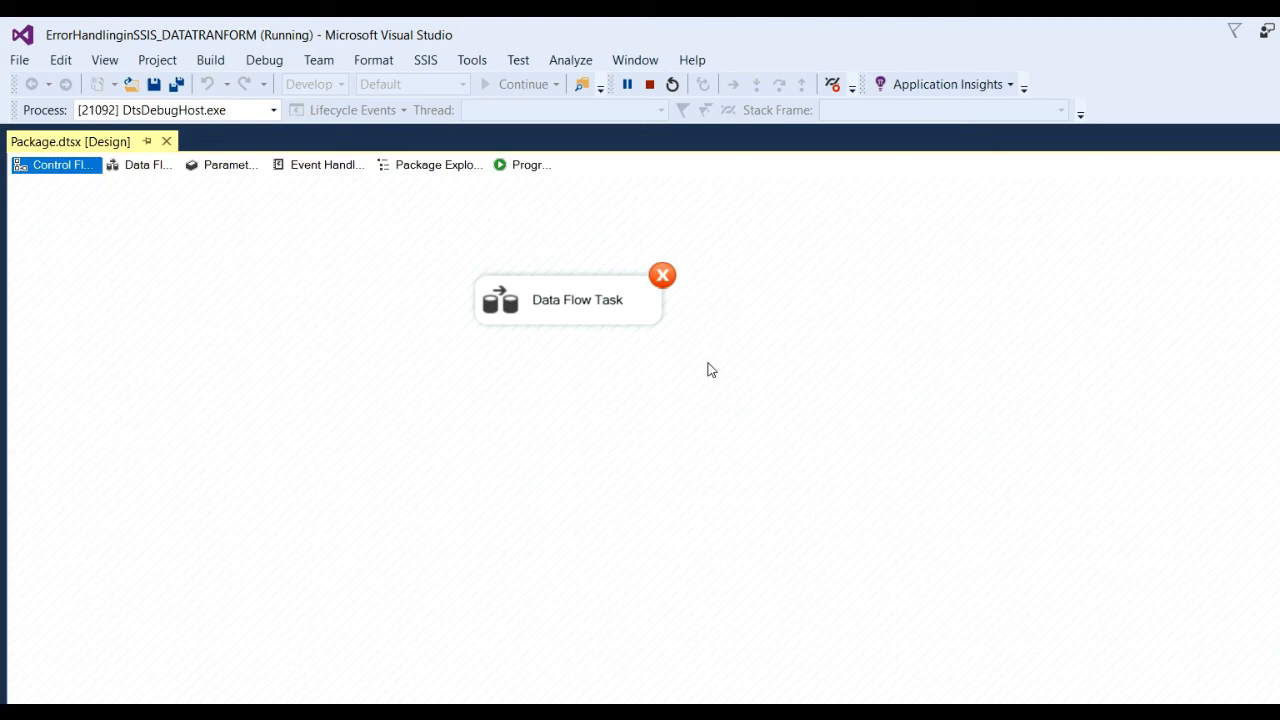
key(alt+Tab)
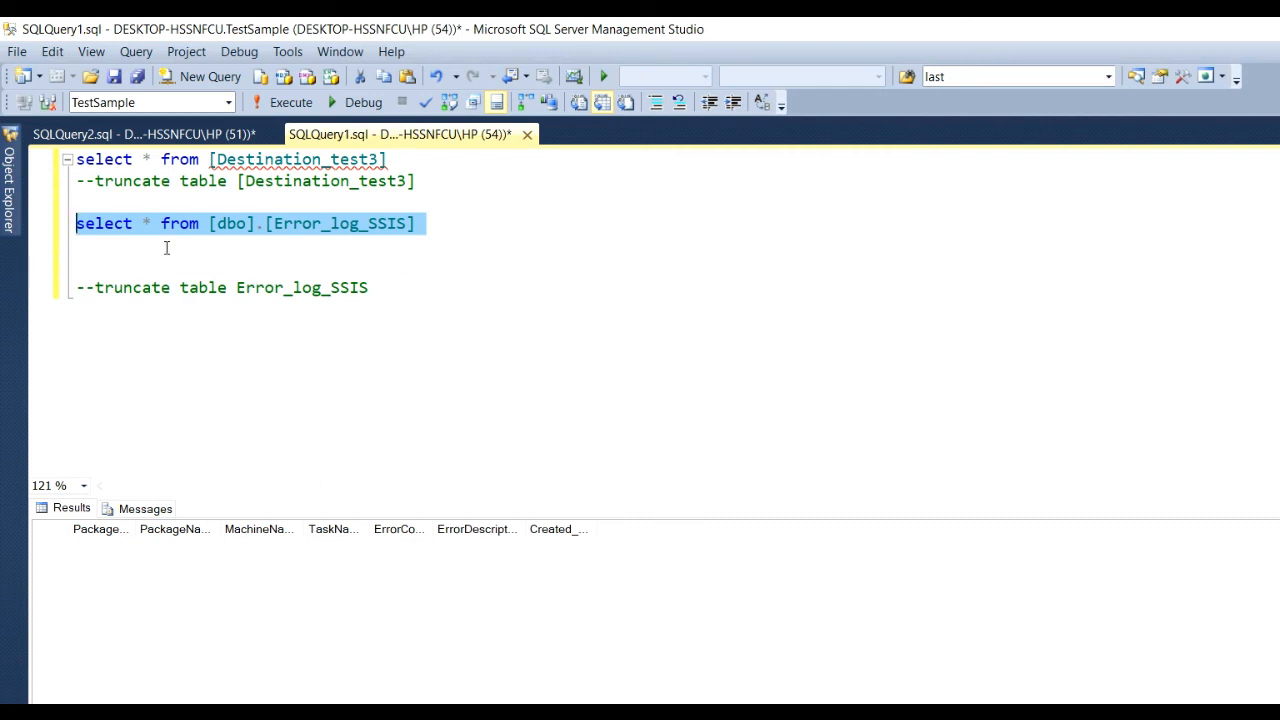
Remove the [dbo]. prefix and run the SELECT on Error_log_SSIS.
click(211, 225)
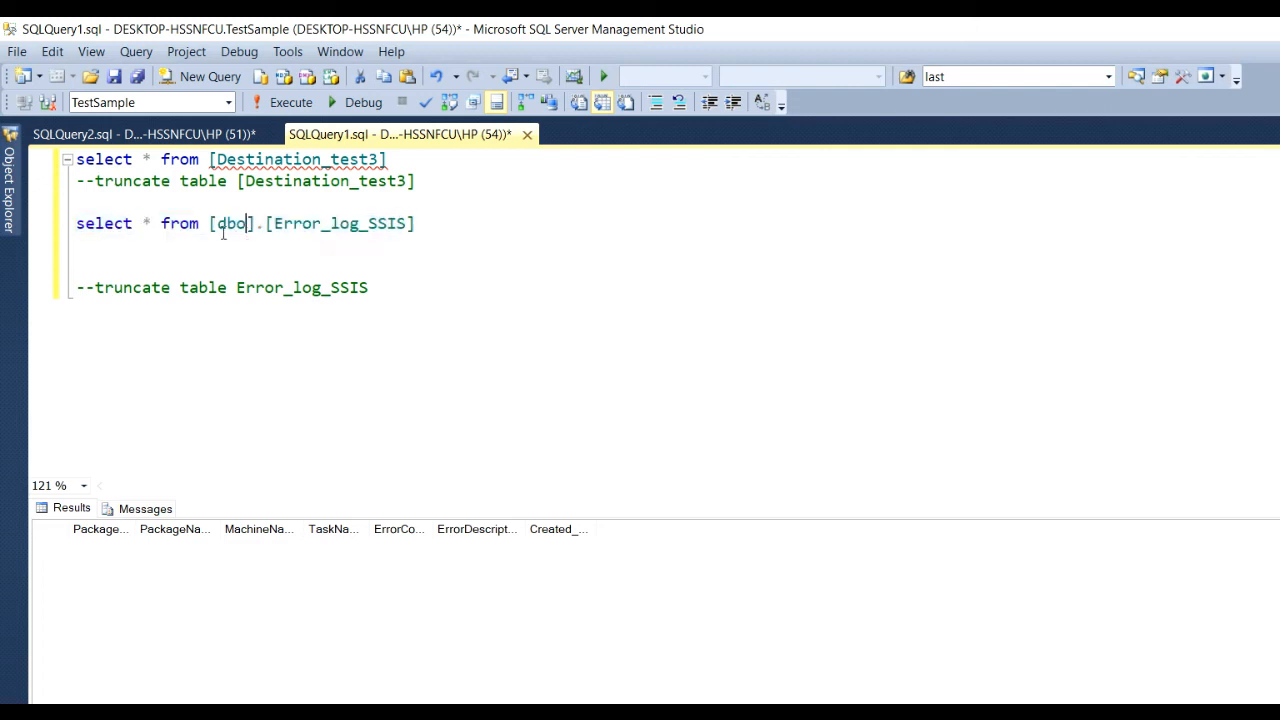
drag(211, 225, 258, 232)
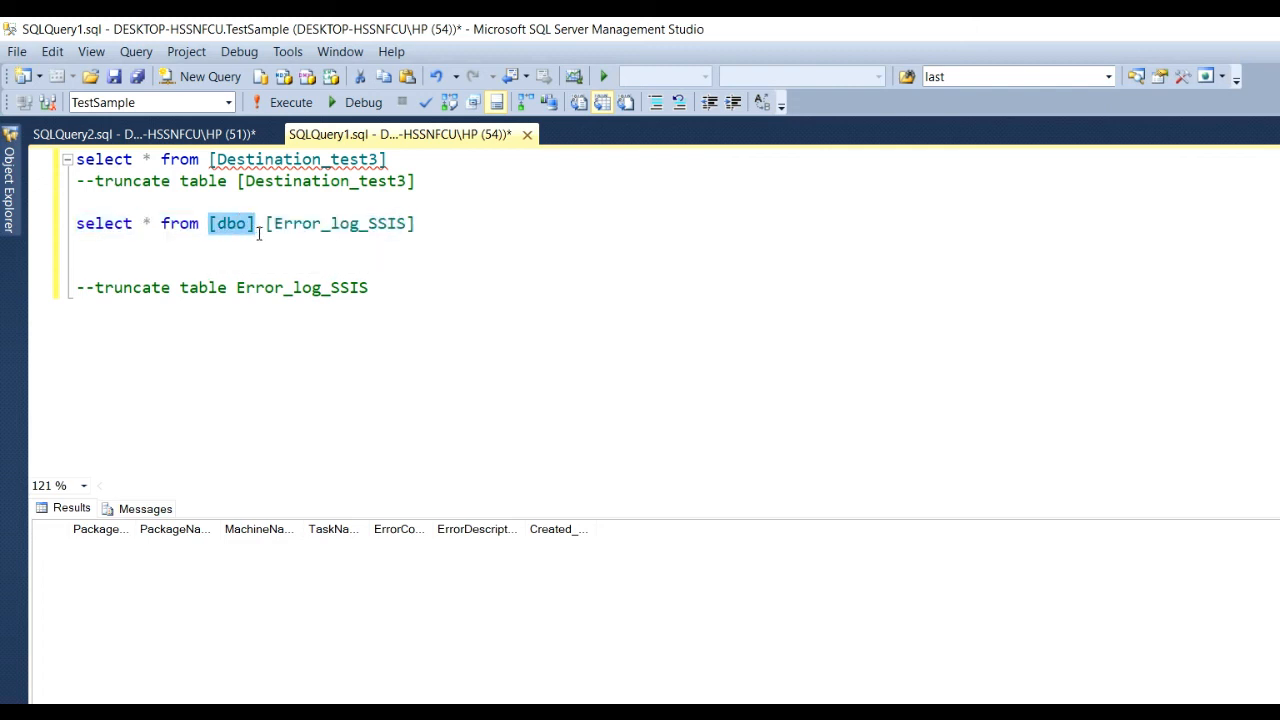
key(Delete)
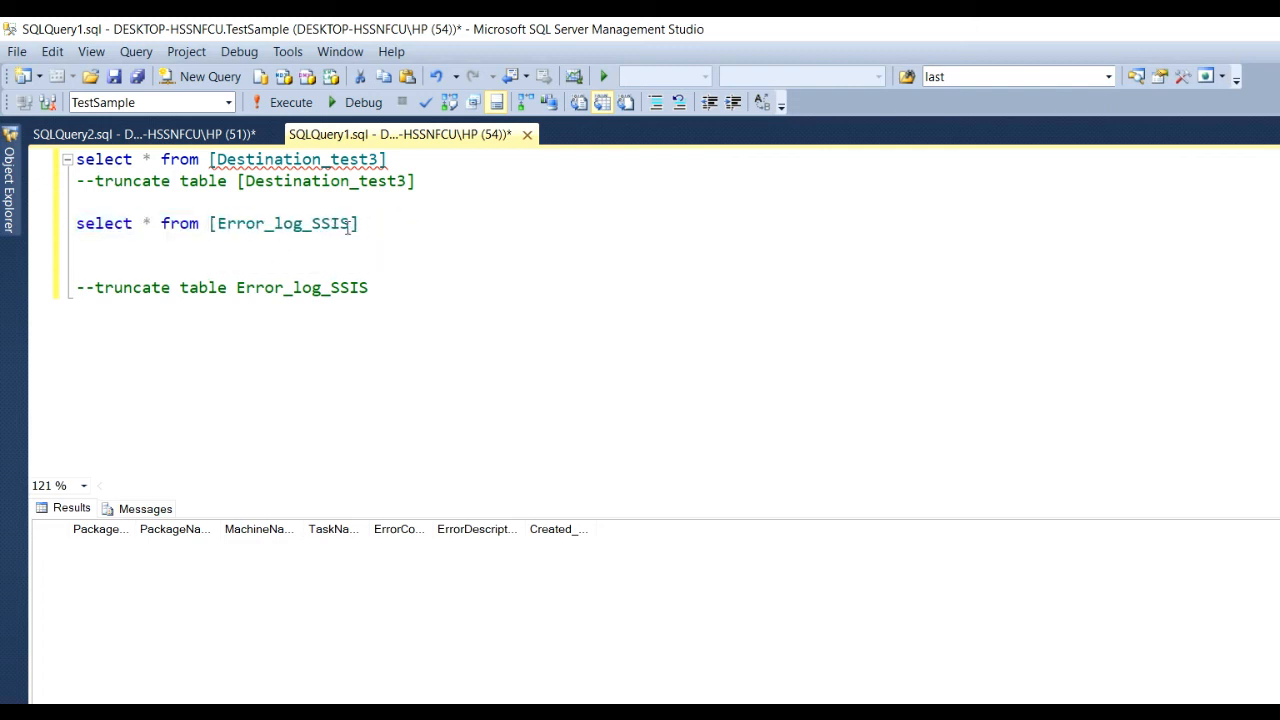
drag(356, 225, 28, 203)
click(299, 110)
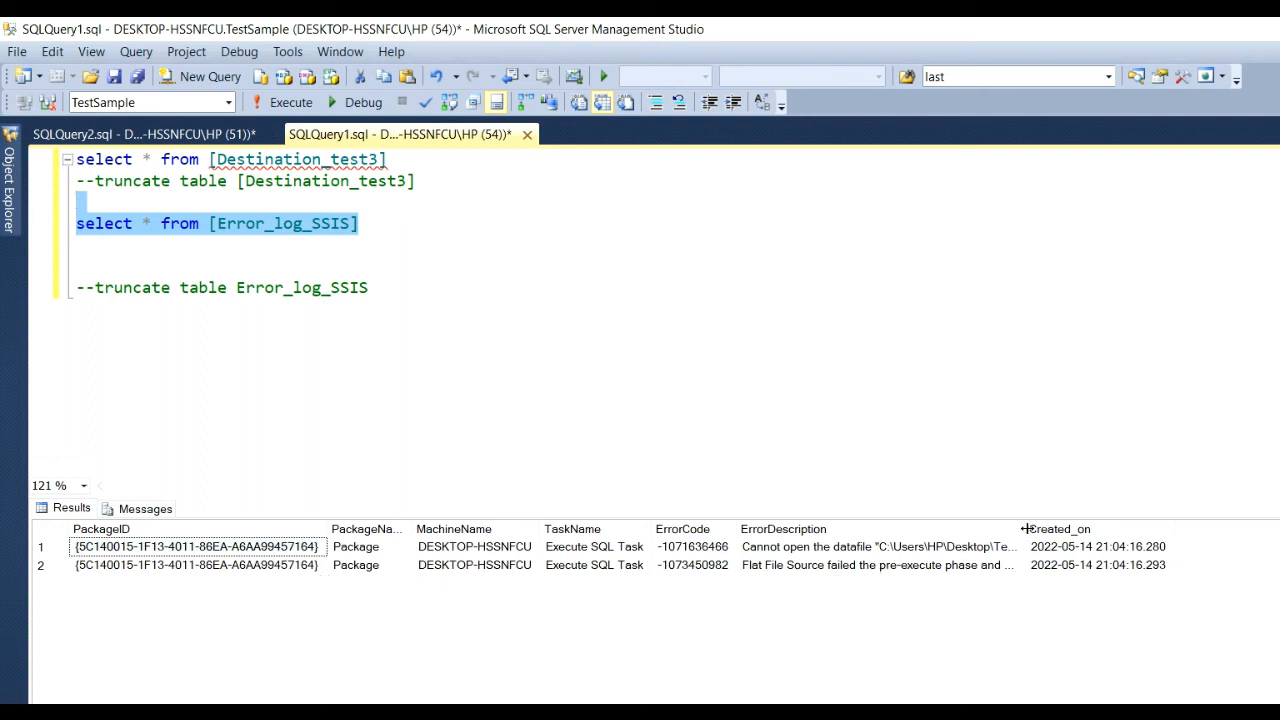
Widen the ErrorDescription column to read both logged errors about the missing emp_sample.csv.
drag(1027, 529, 1276, 535)
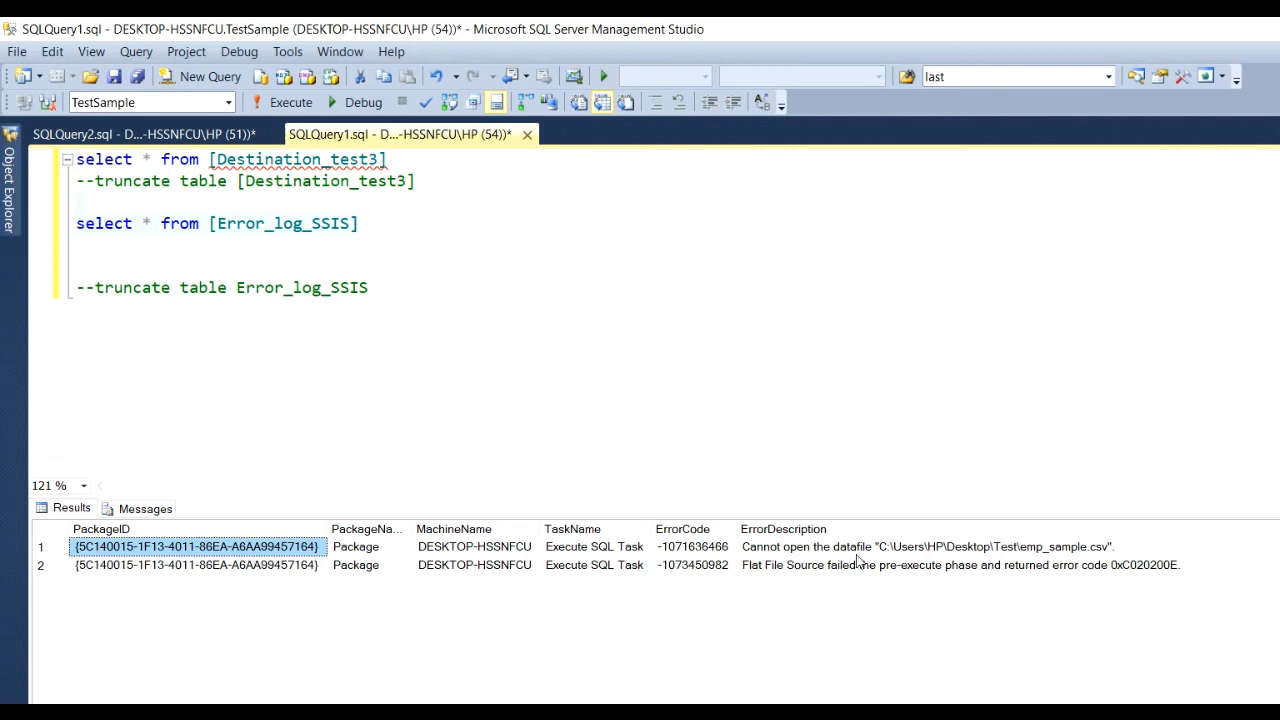
click(1113, 545)
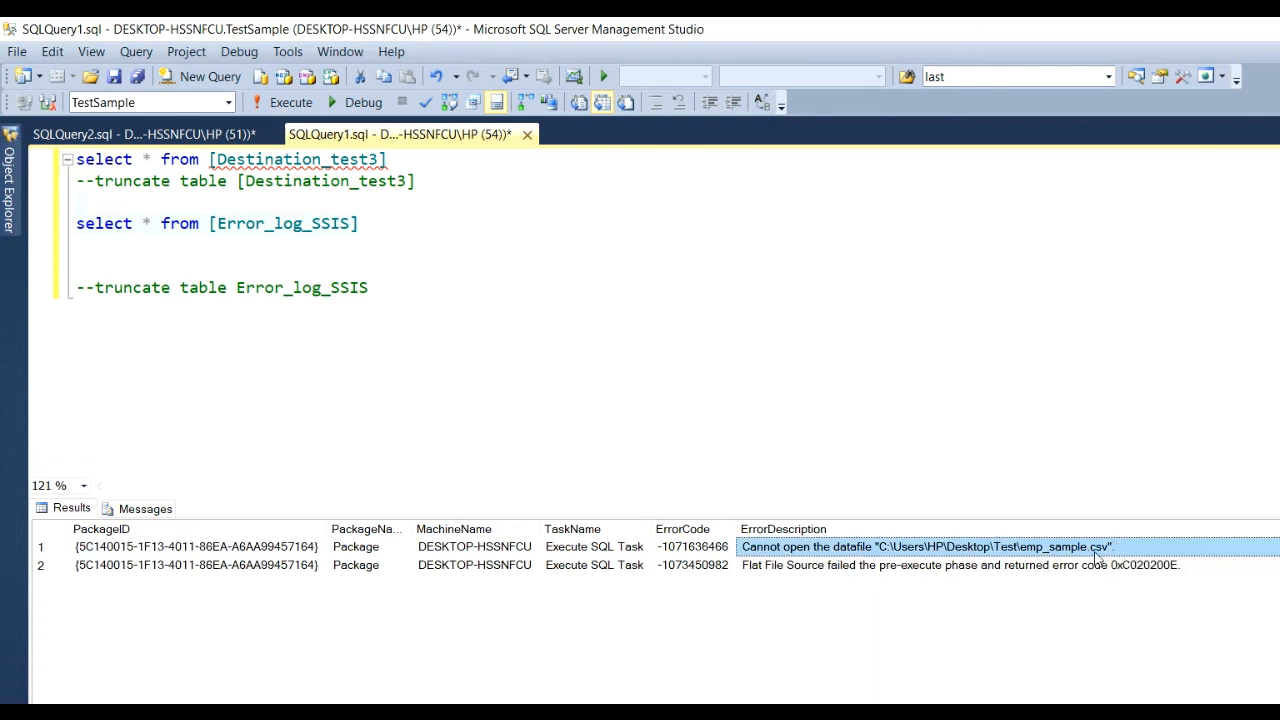
click(797, 568)
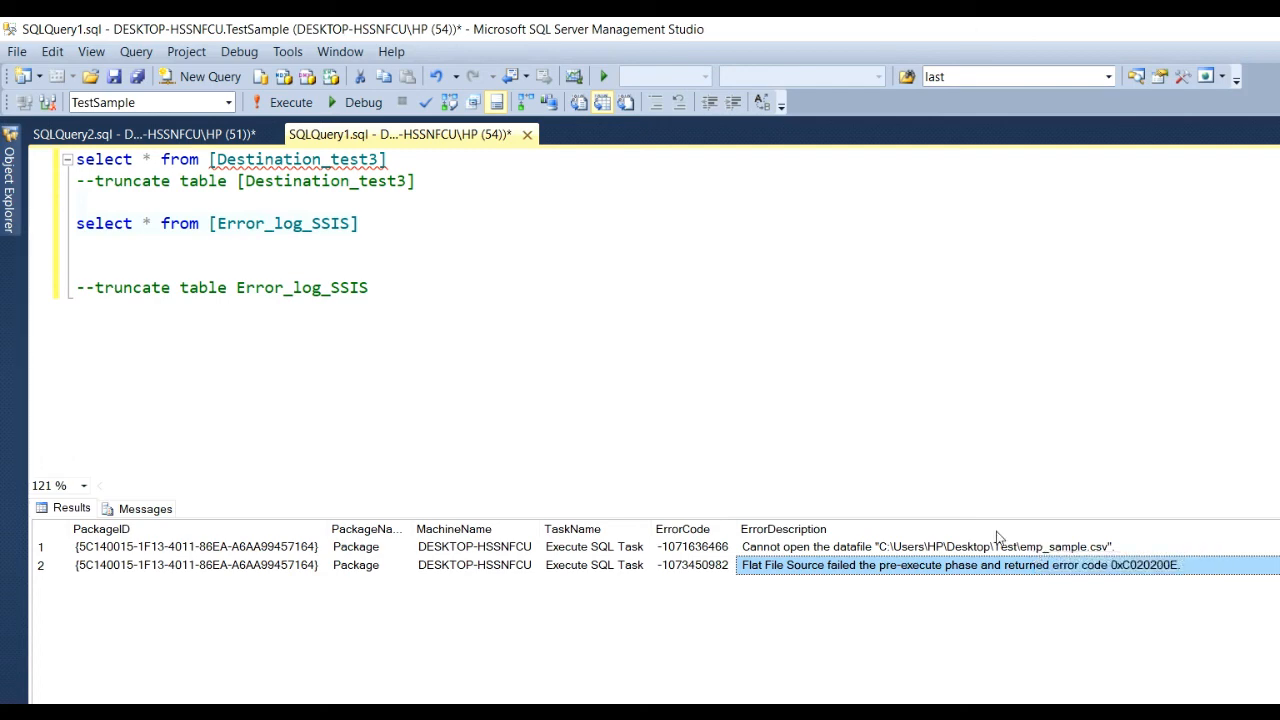
click(291, 241)
In the SQLQuery2 script, examine the PackageID value expression of the Error_Log_ssis insert.
key(ctrl+Tab)
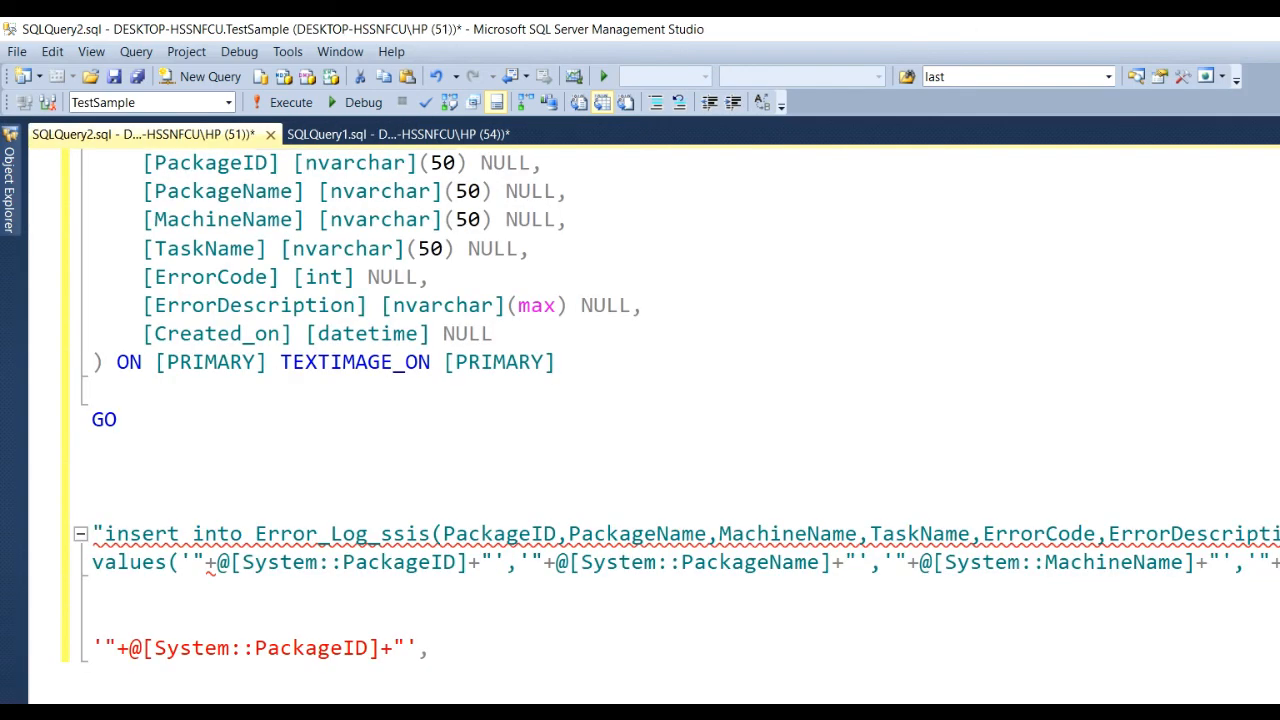
scroll(178, 652, down, 1)
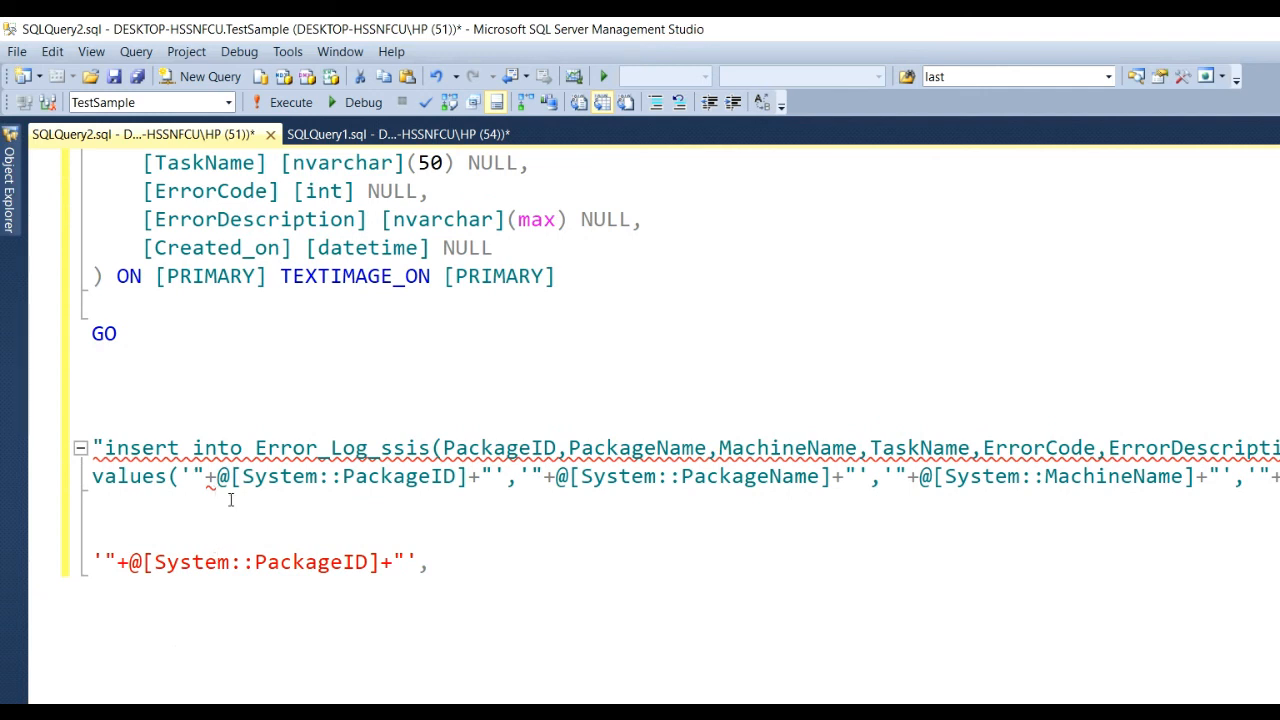
scroll(231, 500, up, 1)
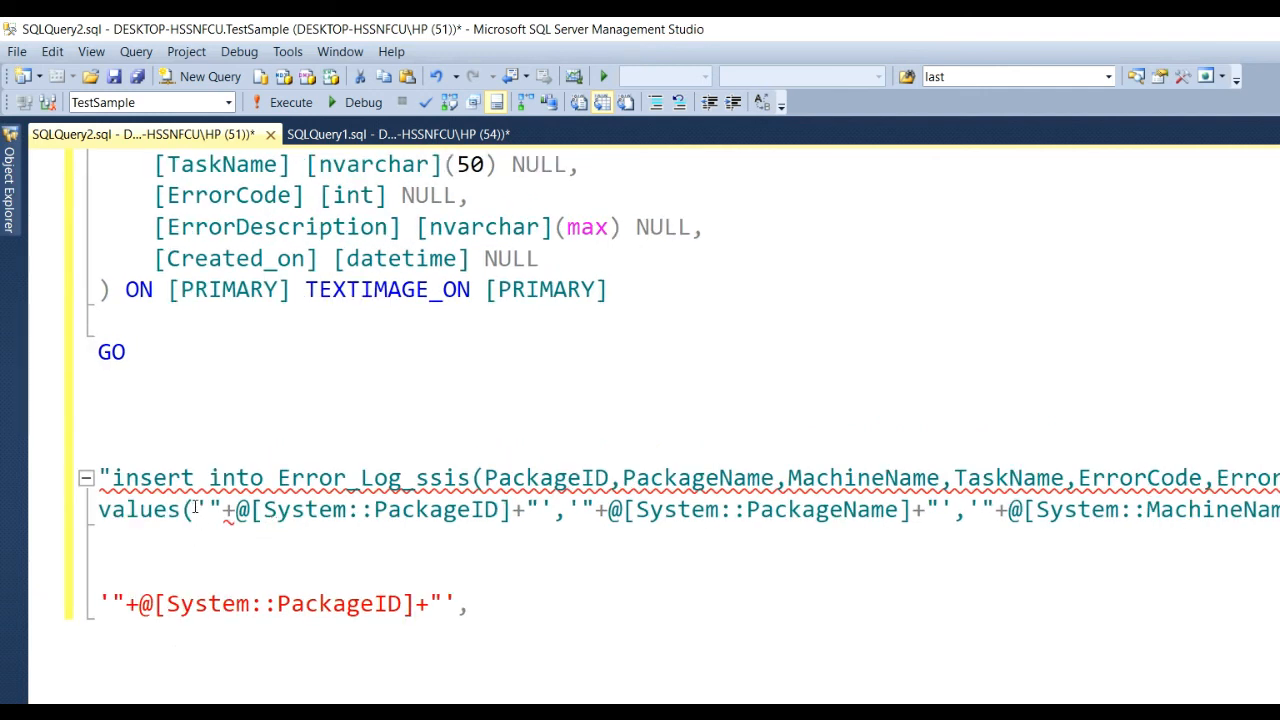
drag(195, 505, 568, 515)
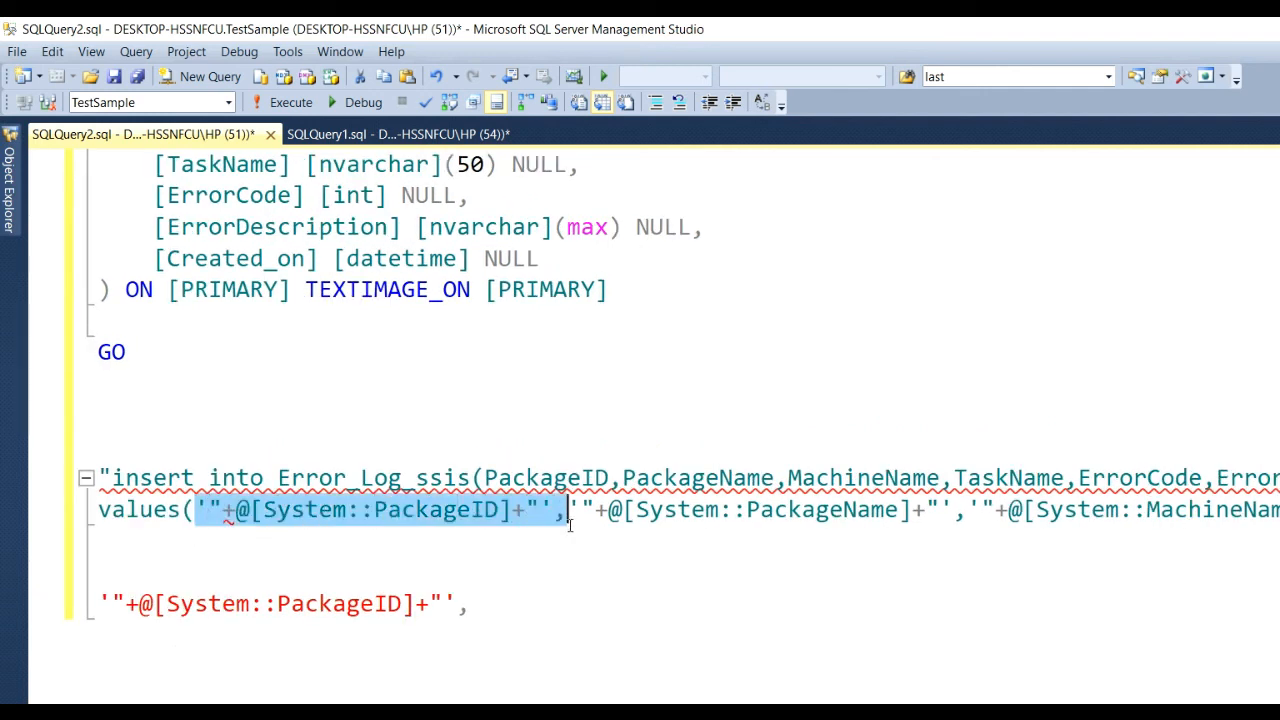
click(286, 531)
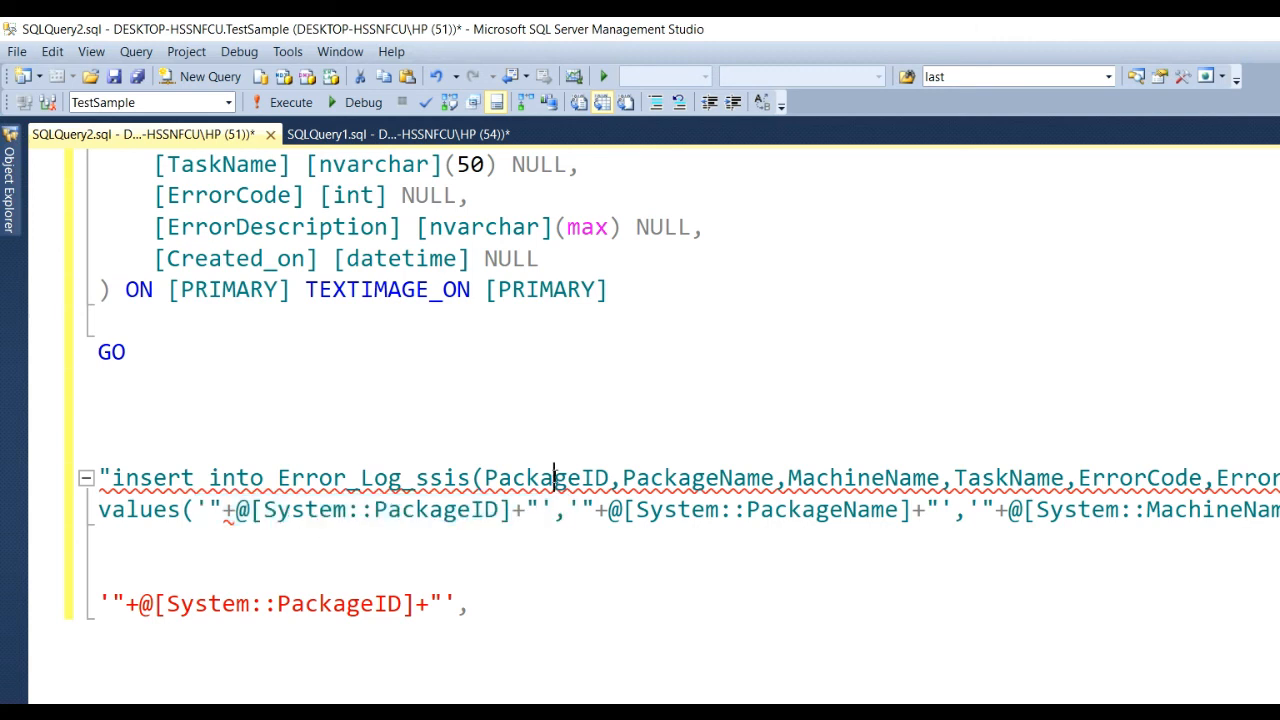
Review the full insert into Error_Log_ssis line, then stop the package's debug run.
triple_click(556, 481)
key(ctrl+c)
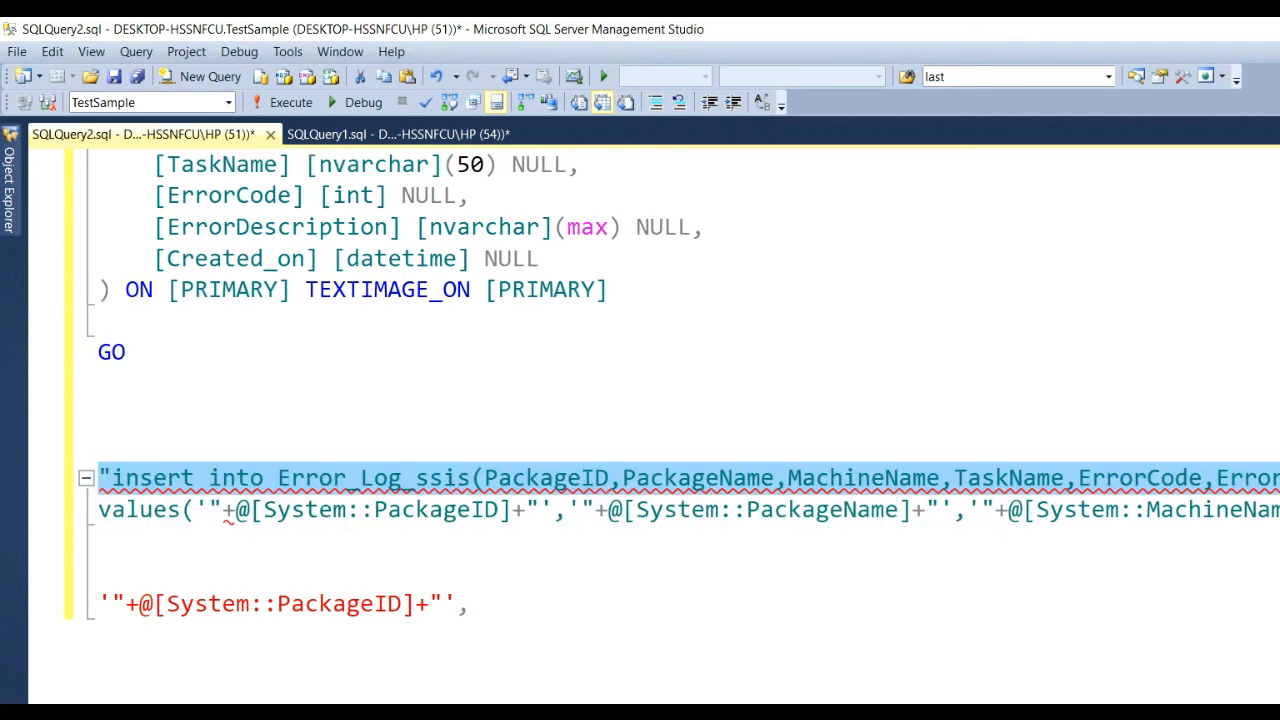
click(242, 511)
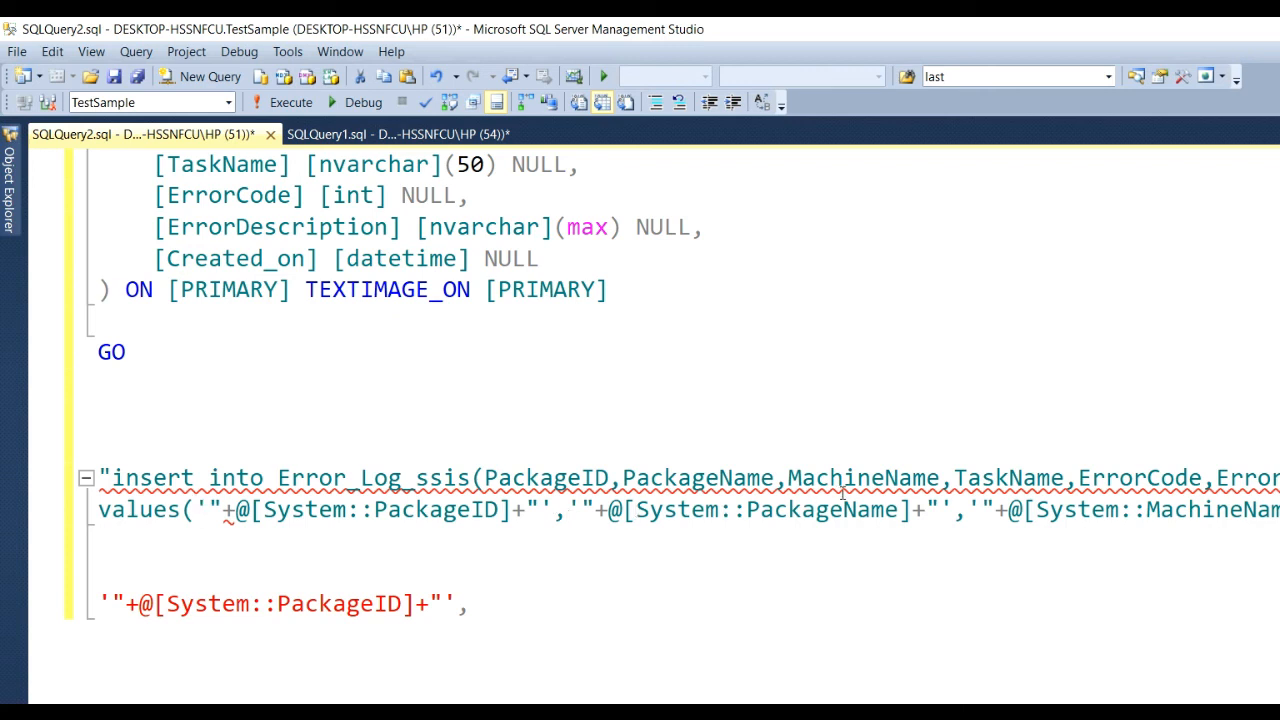
click(196, 510)
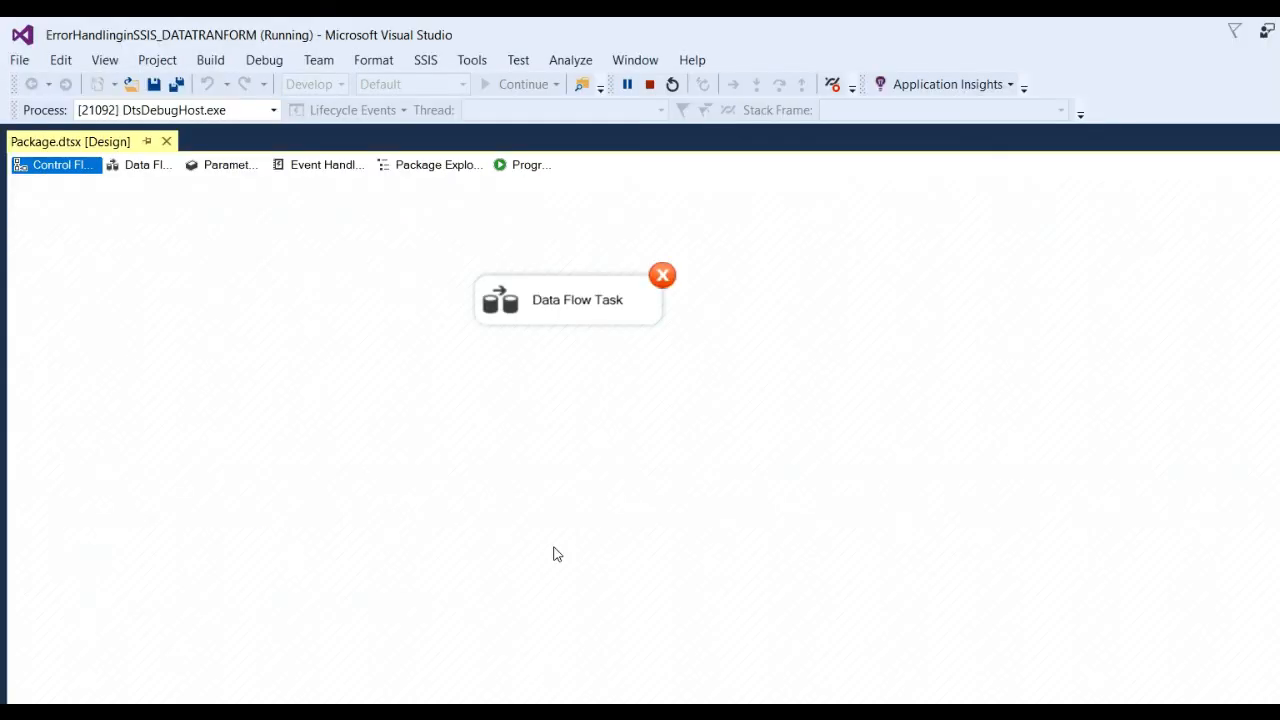
click(650, 85)
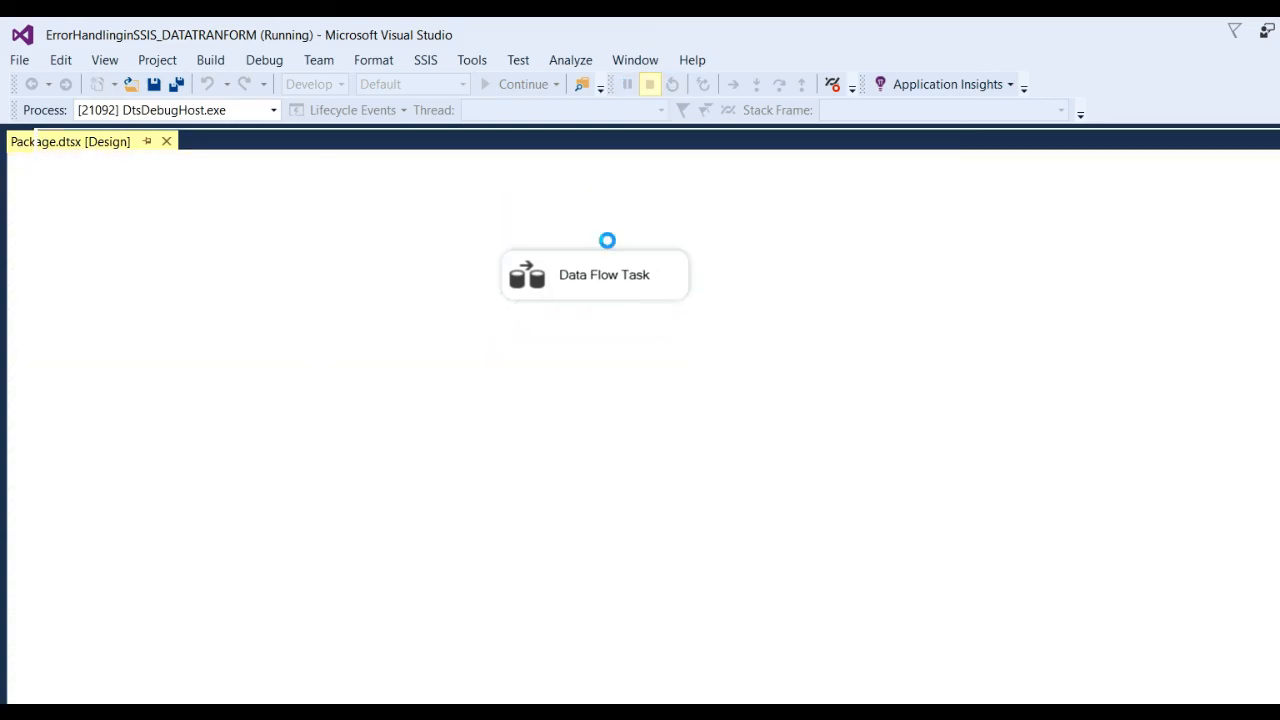